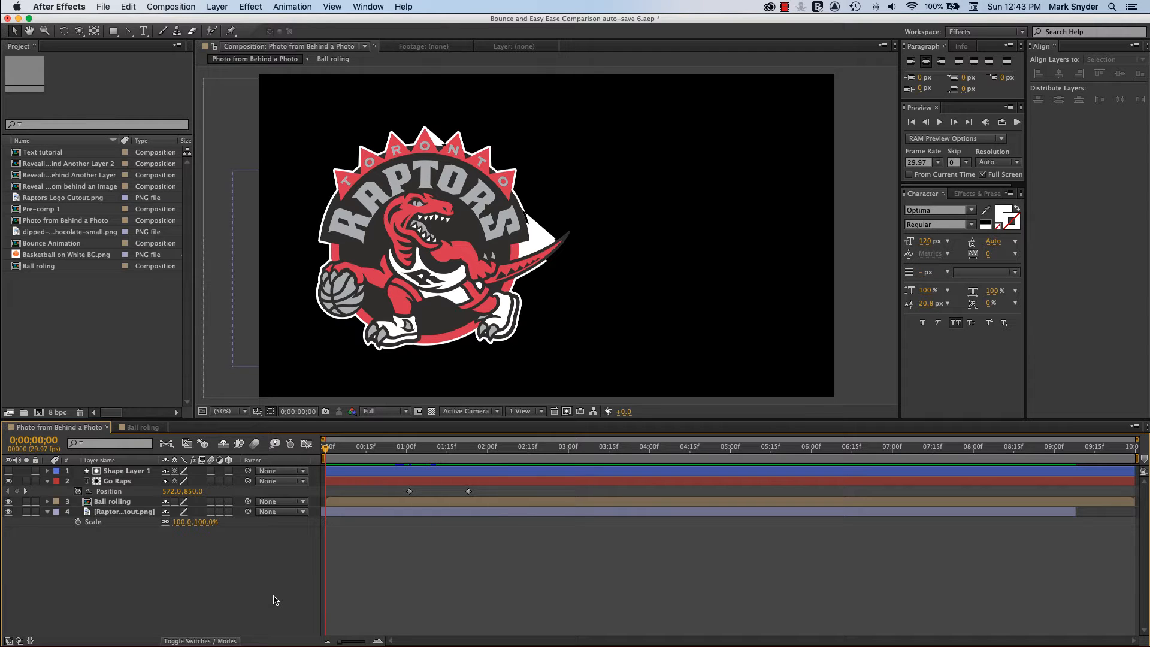
click(95, 359)
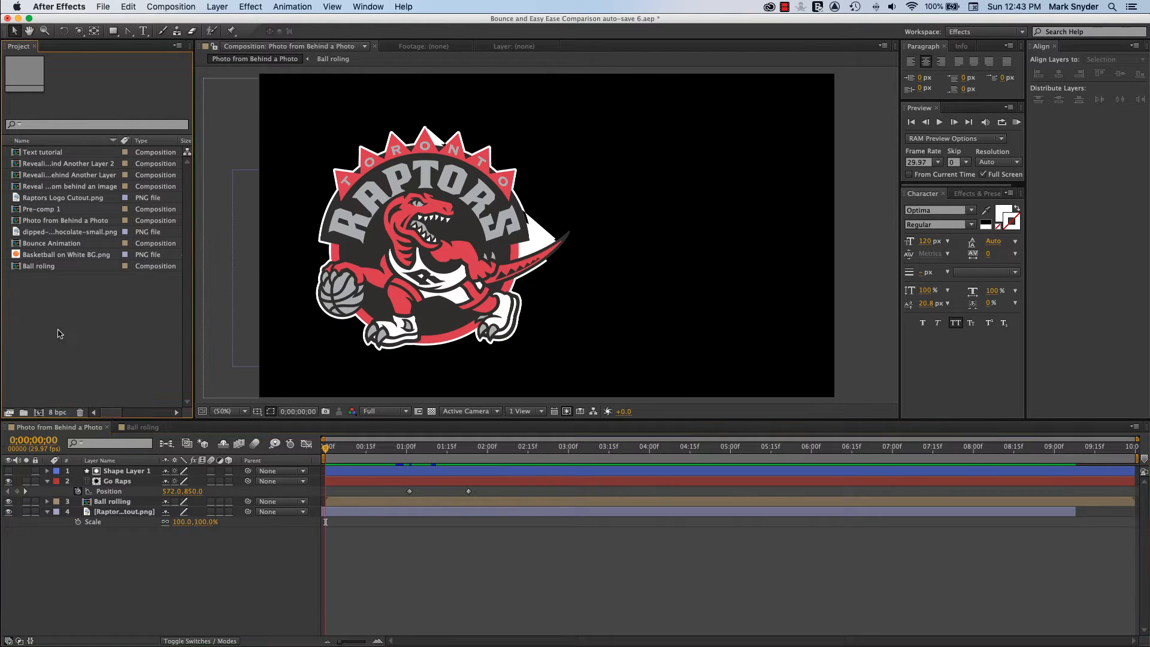
click(212, 575)
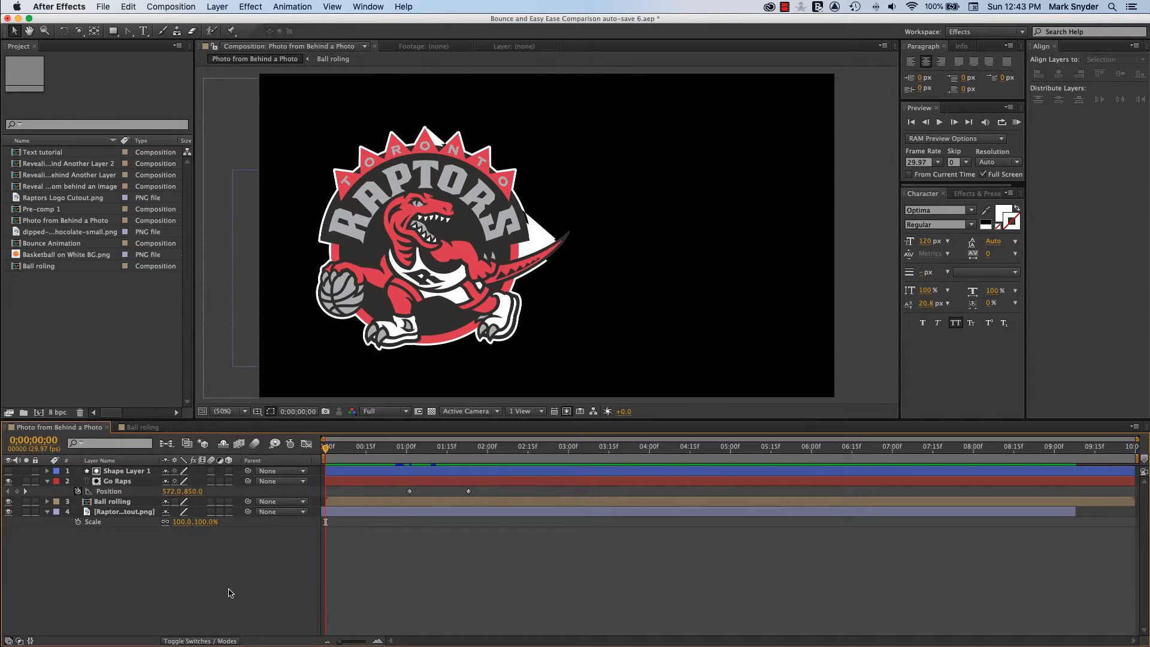
click(131, 514)
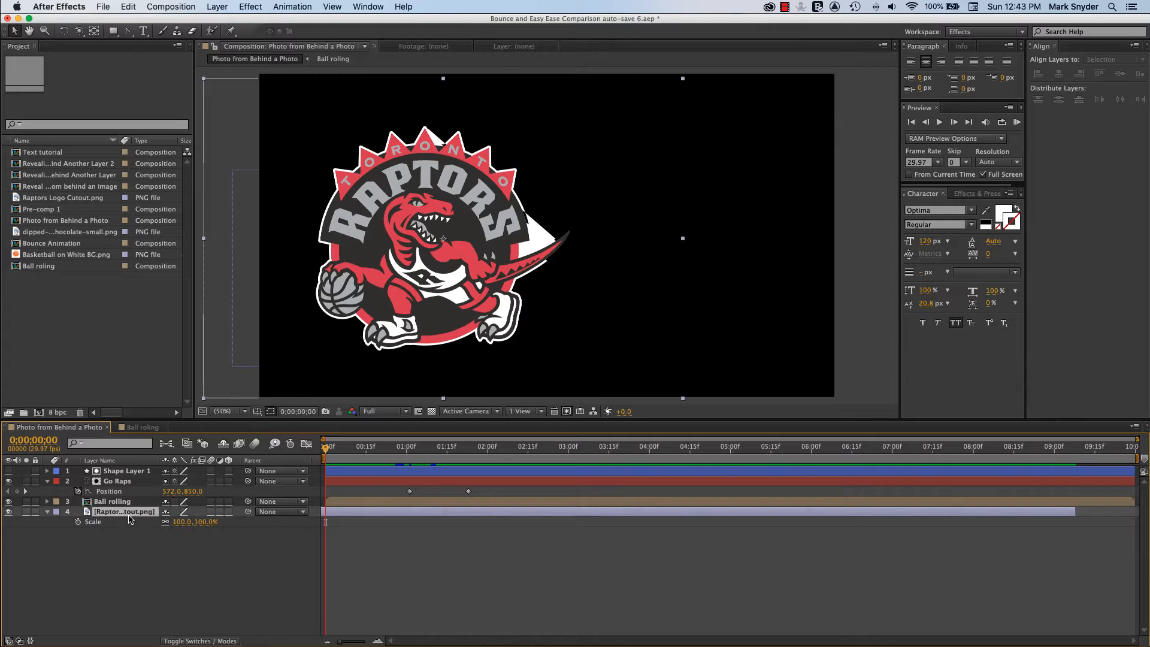
click(113, 31)
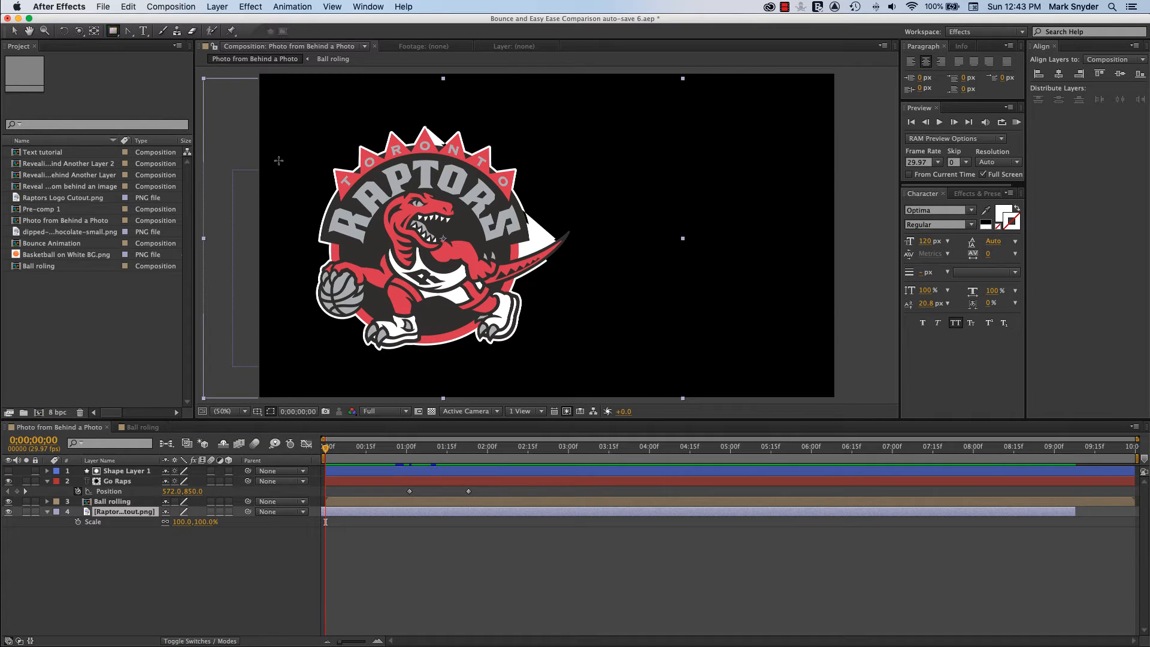
drag(255, 73, 844, 402)
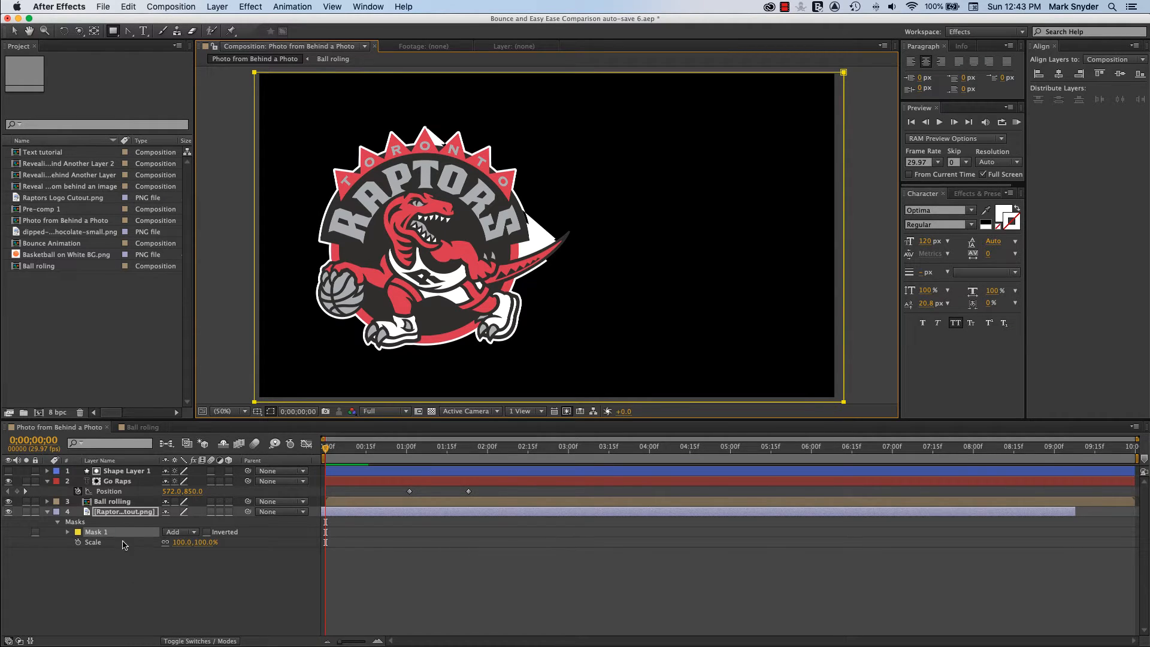
click(131, 637)
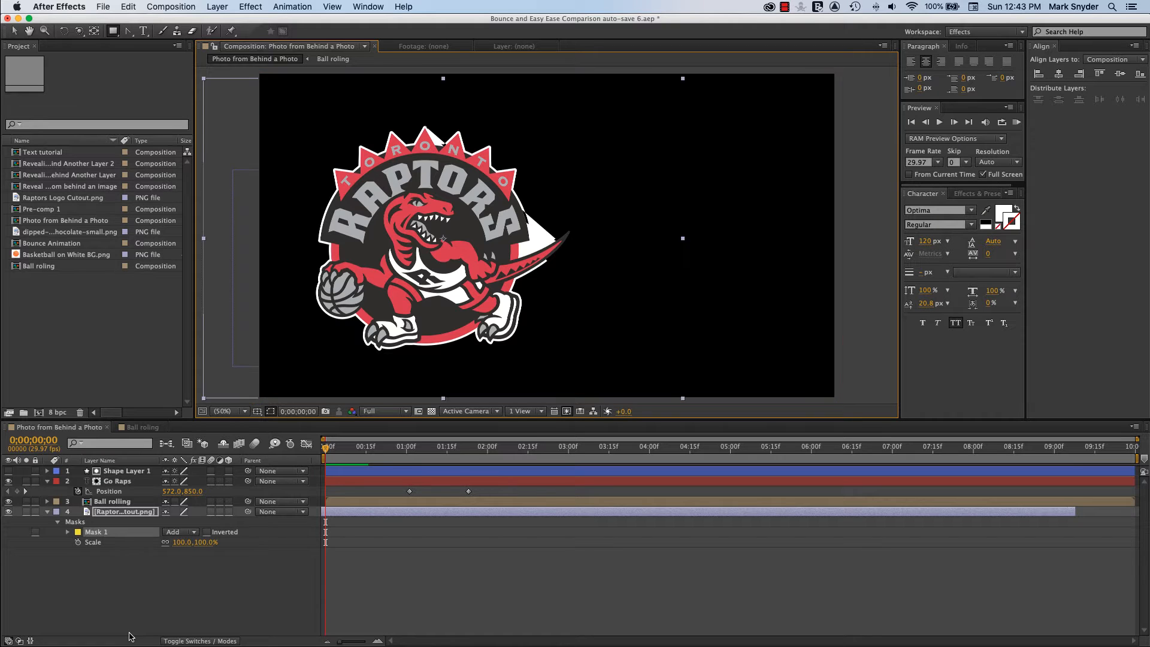
click(139, 589)
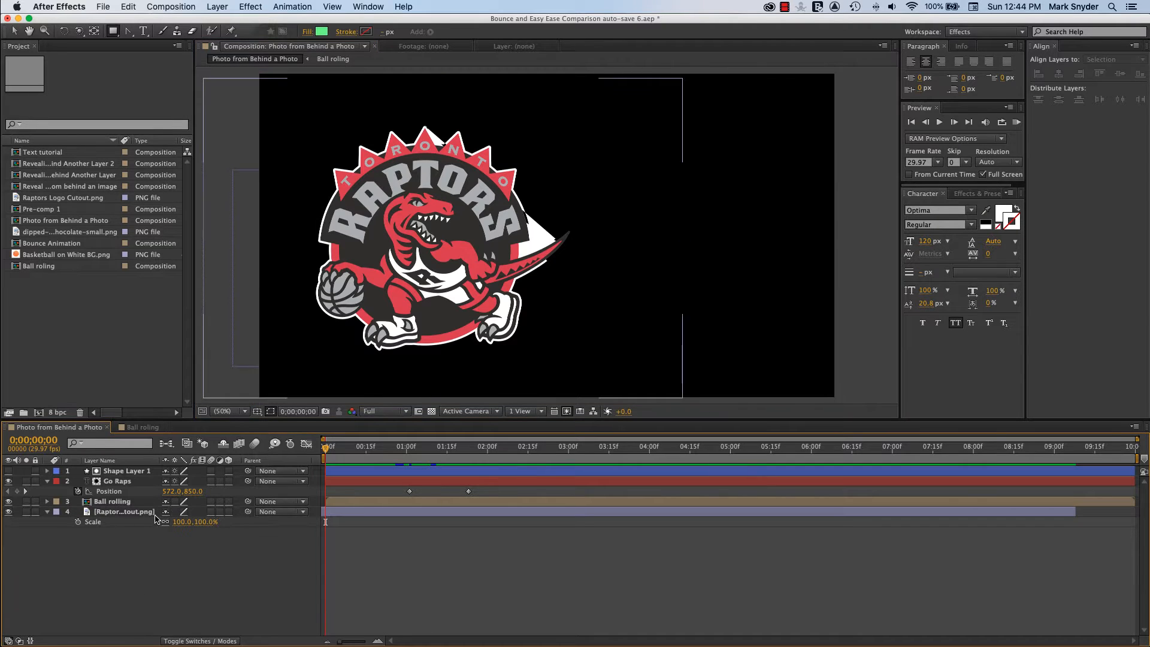
- Draw a rectangle shape covering the whole composition and set its fill to light blue (7CB3FF)
click(112, 31)
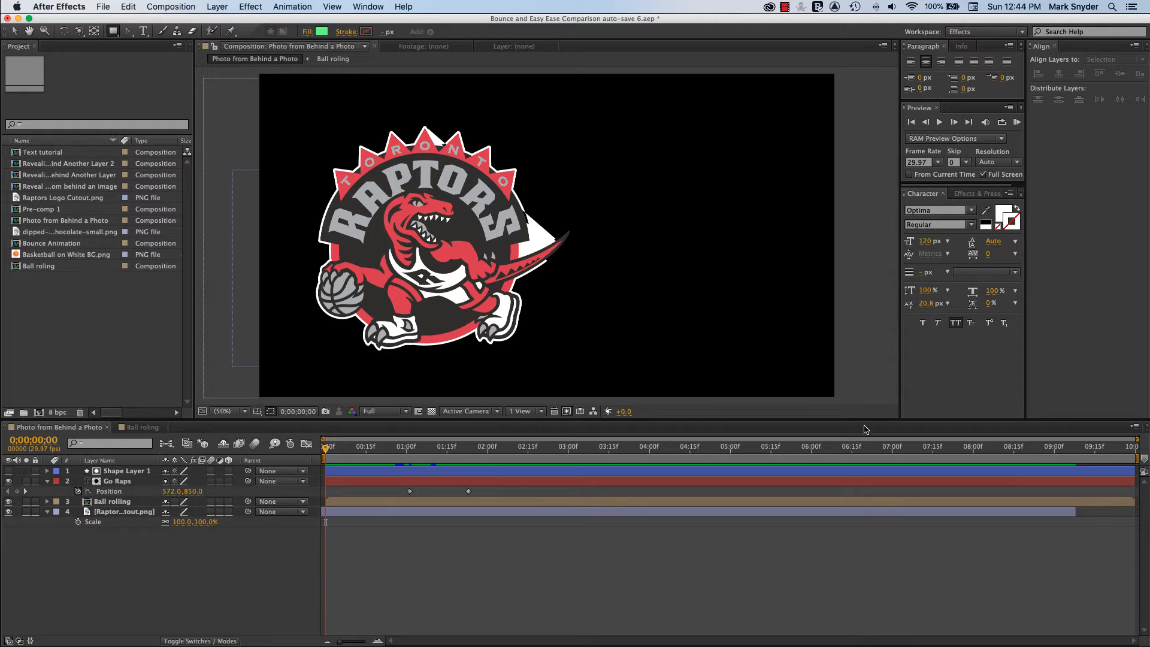
click(258, 73)
drag(298, 107, 846, 408)
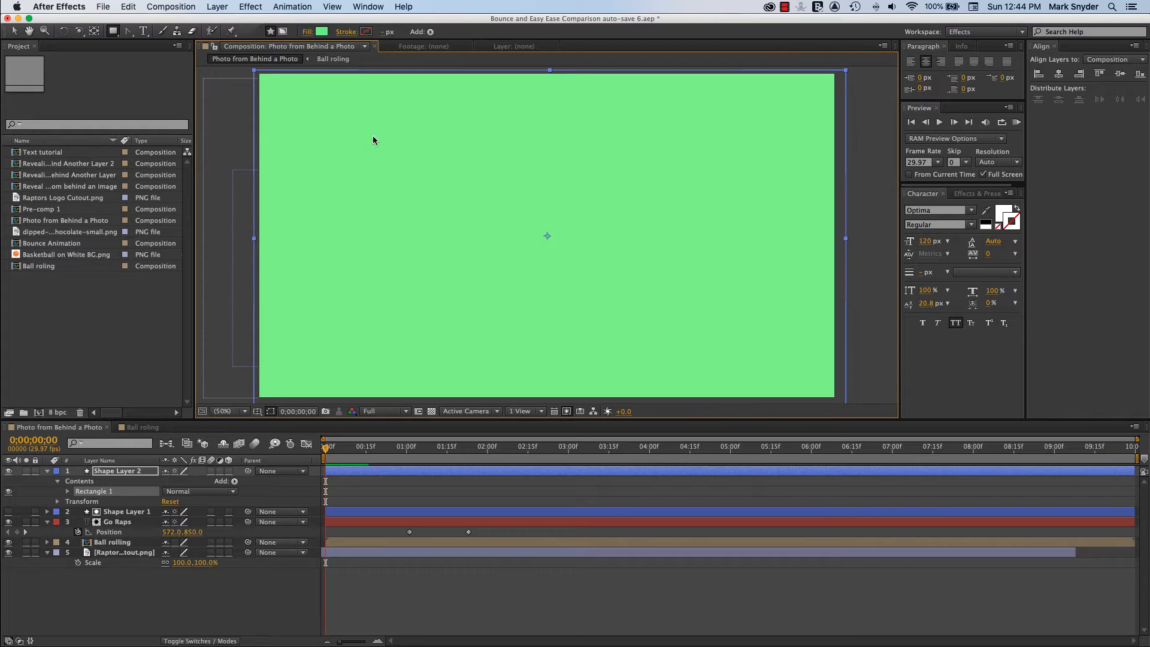
click(322, 31)
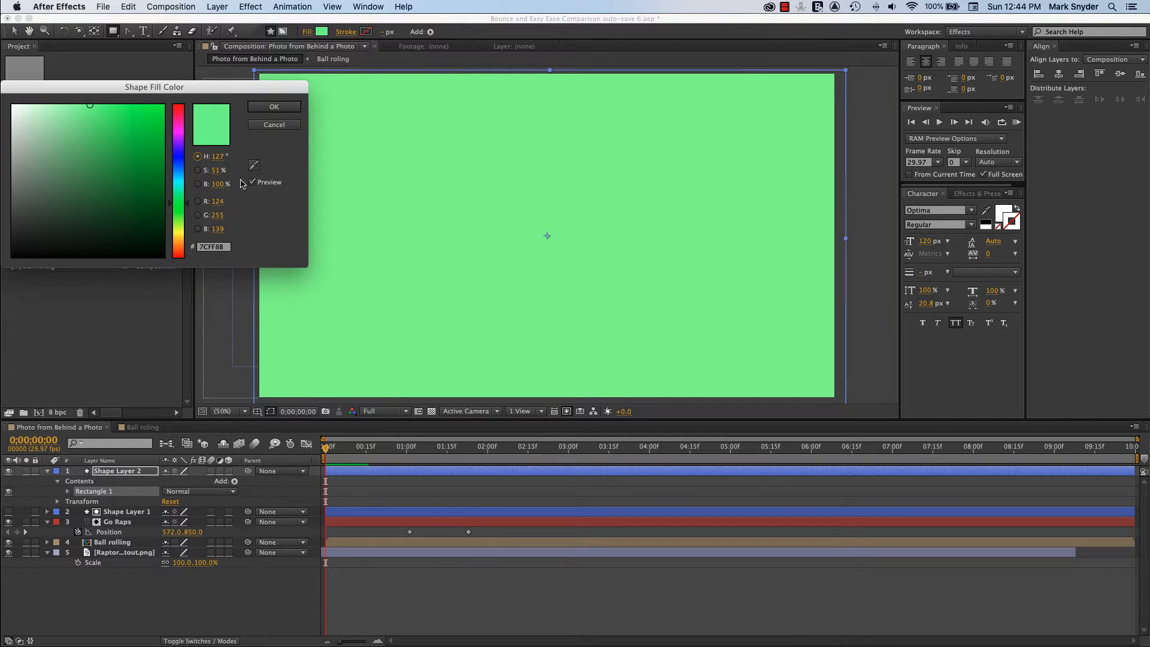
click(177, 199)
drag(177, 198, 178, 173)
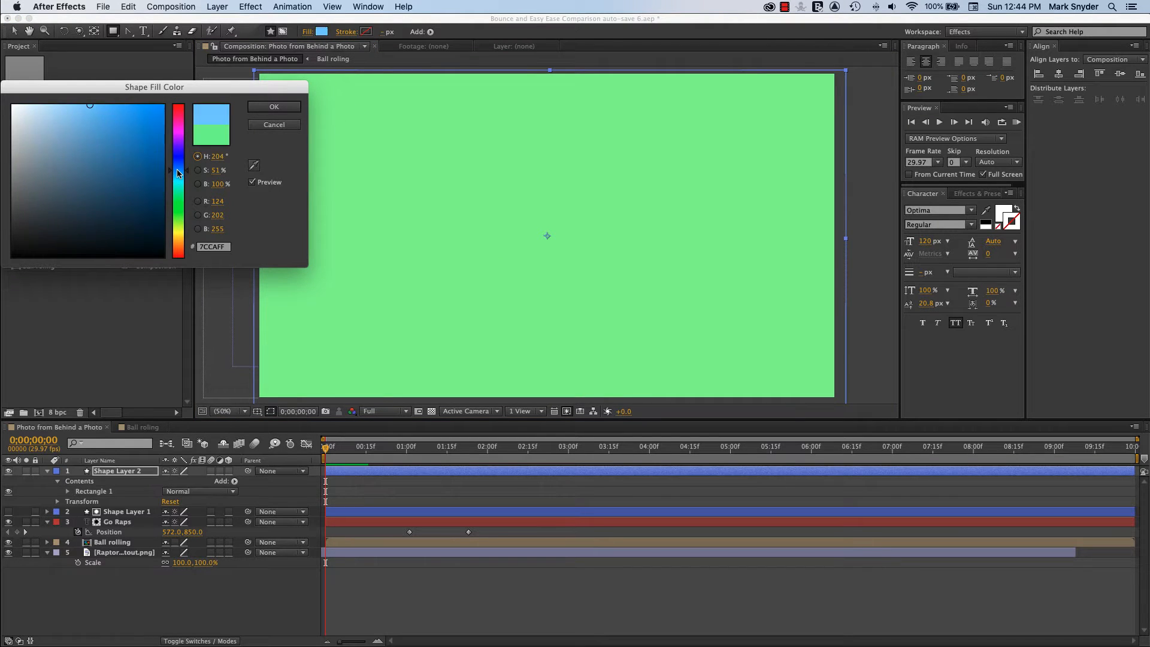
click(274, 107)
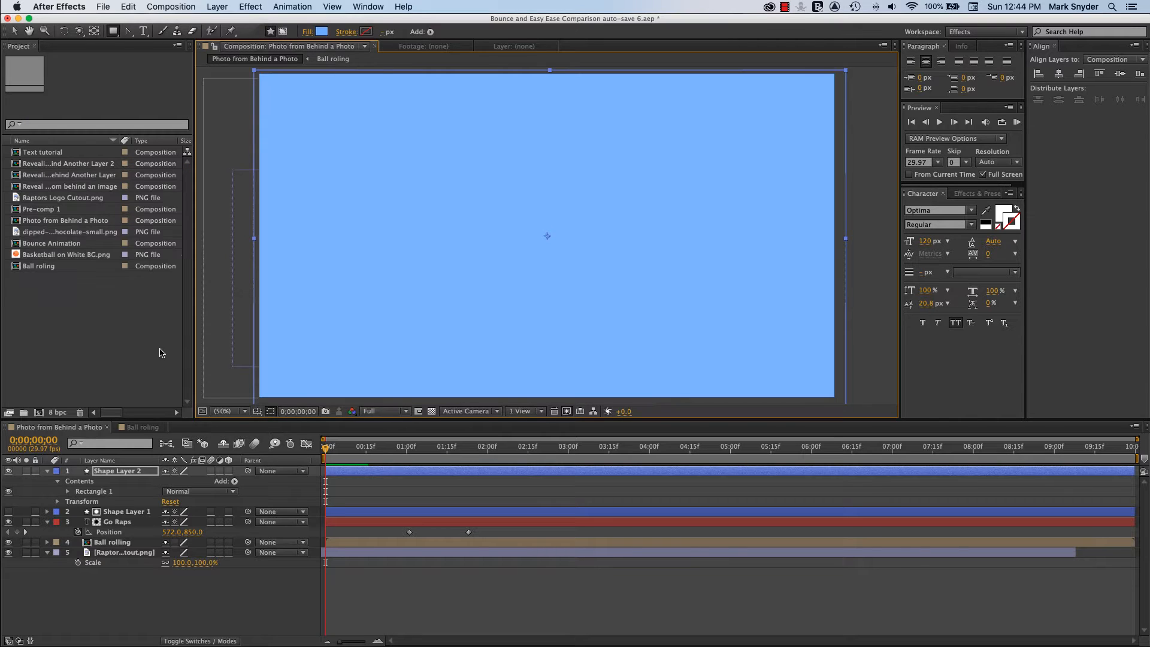
click(239, 611)
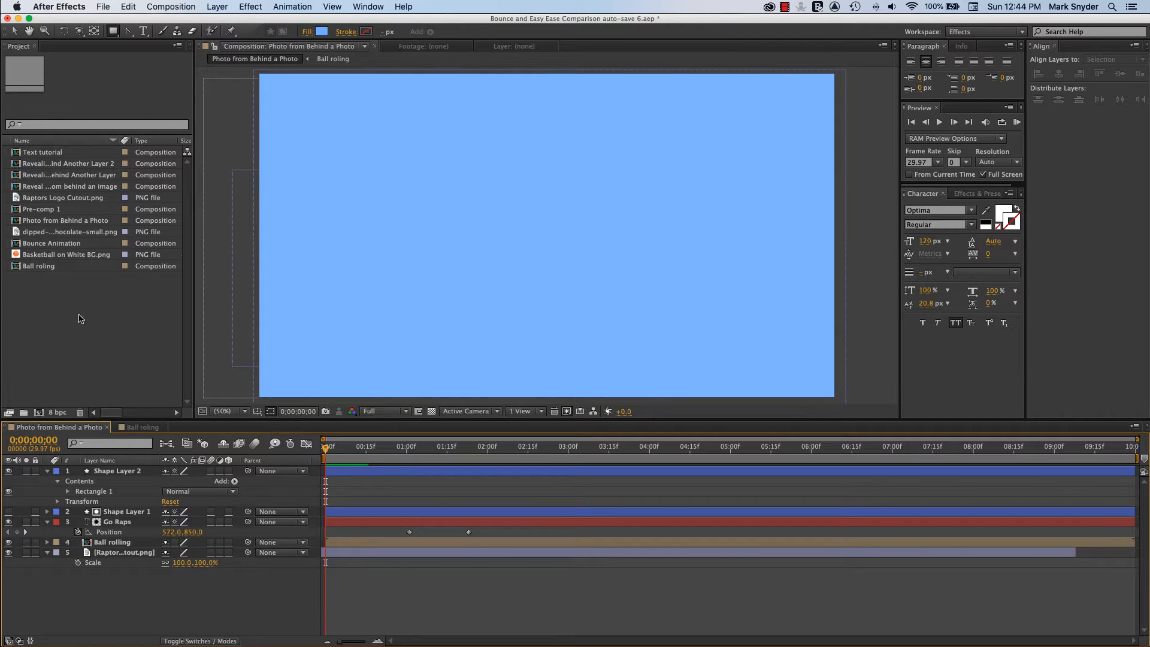
- Hide the new rectangle layer to check the artwork beneath it, and show it again
click(115, 544)
click(118, 588)
click(113, 472)
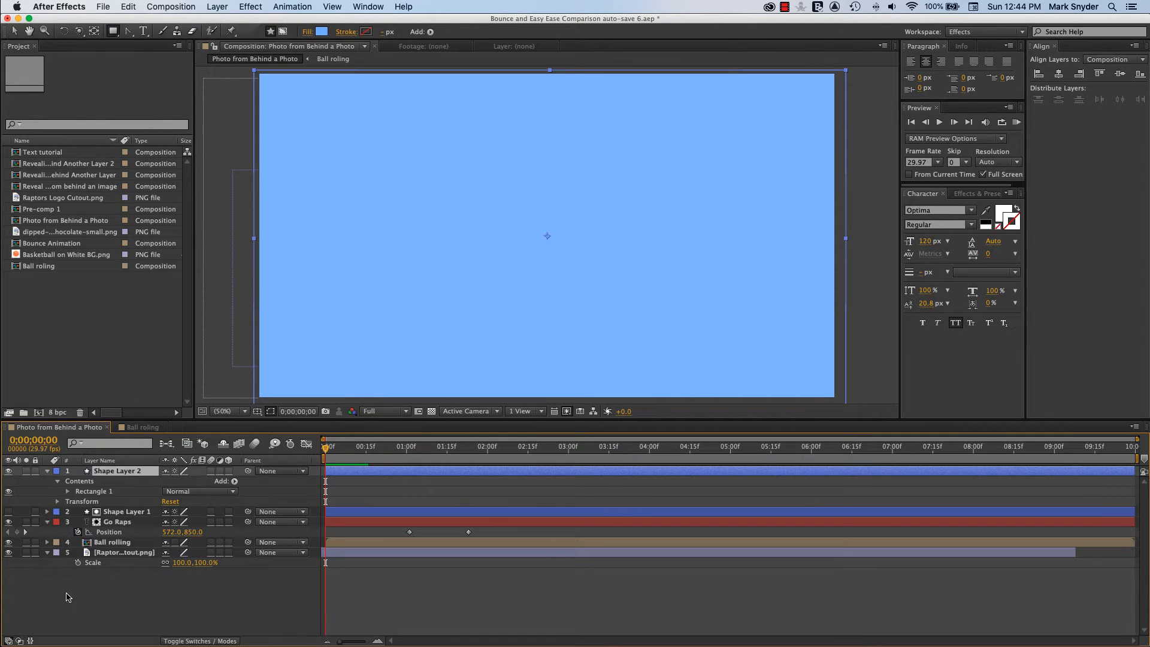
click(8, 472)
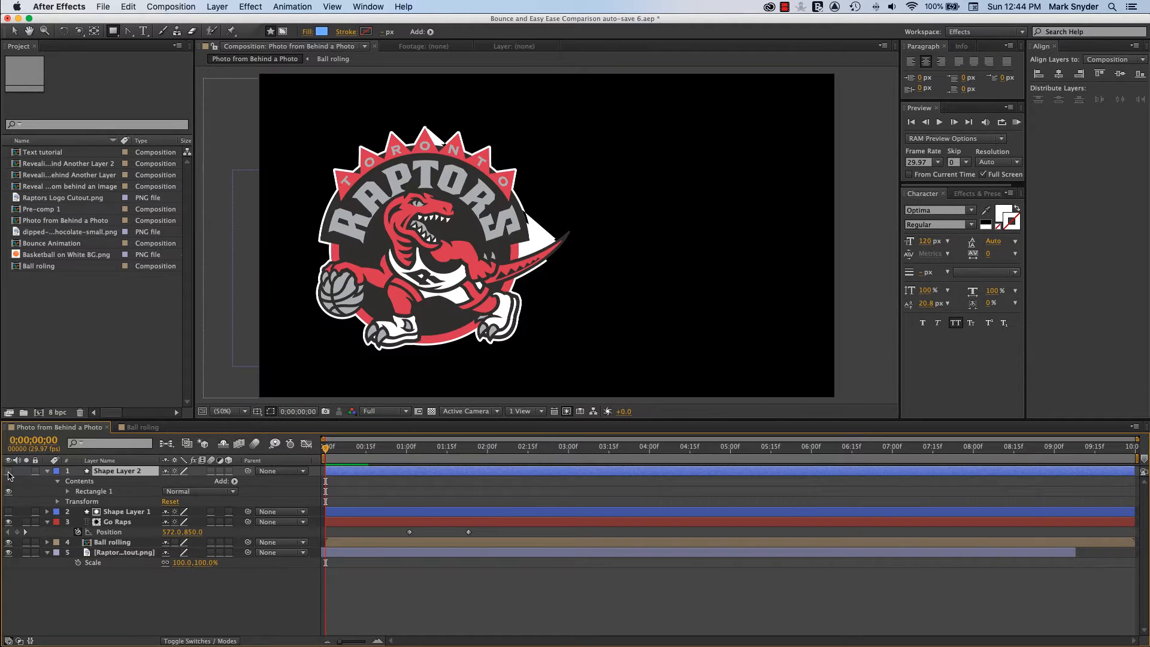
click(8, 471)
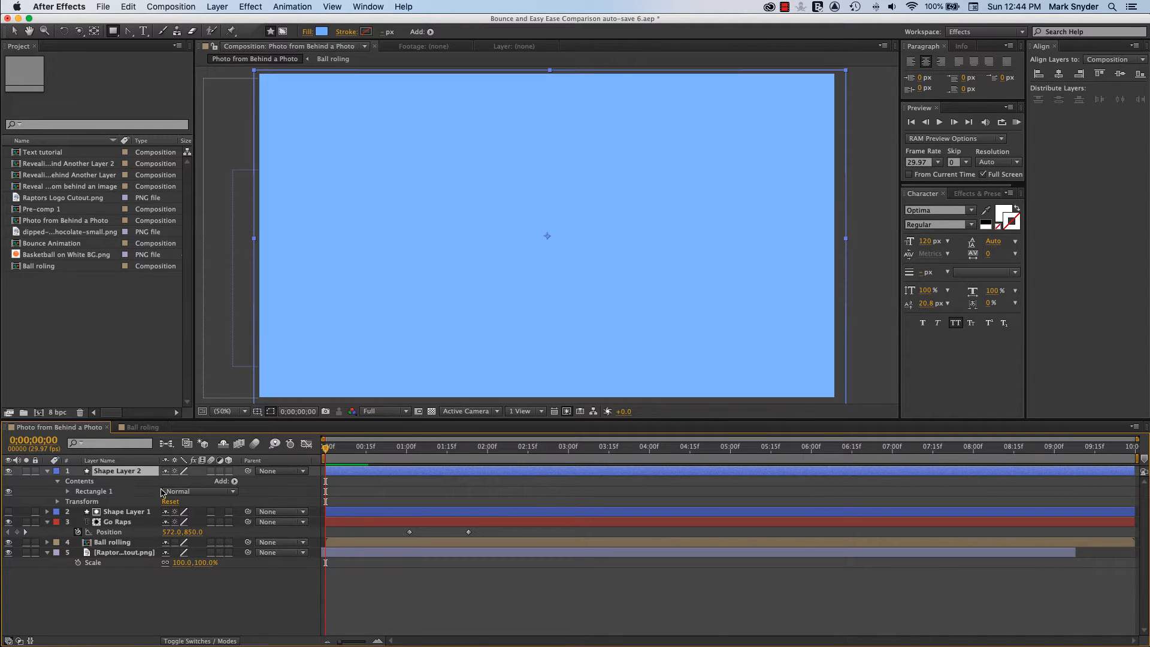
- Rename the new rectangle layer as Blue Bg and move it beneath all the other layers
right_click(135, 475)
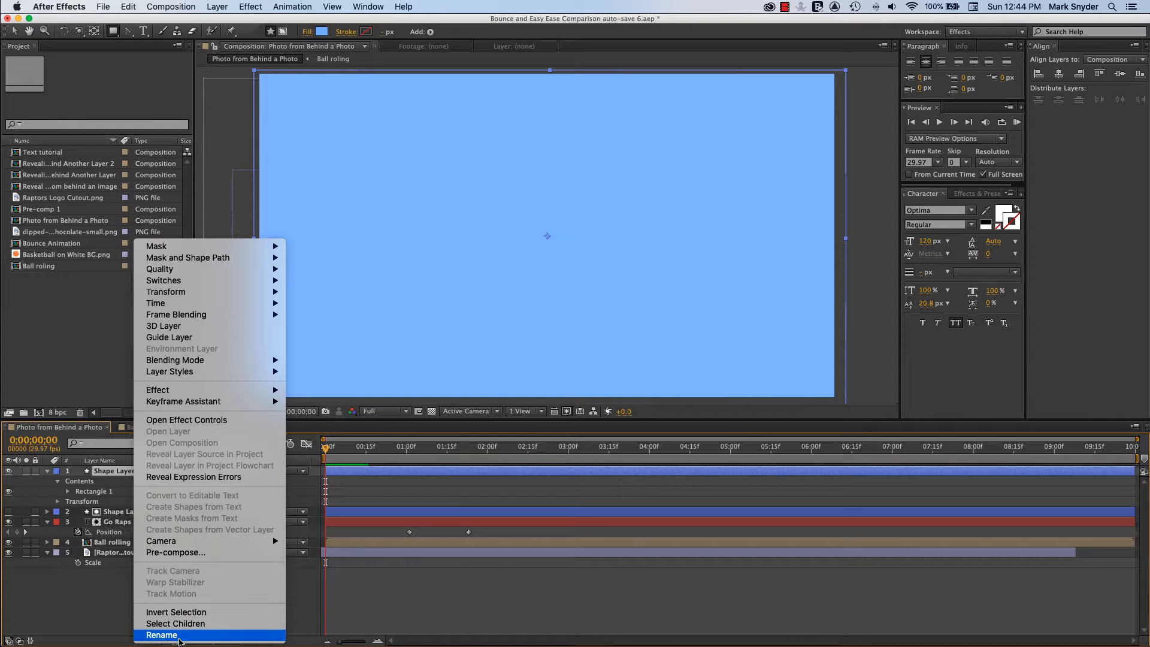
click(179, 636)
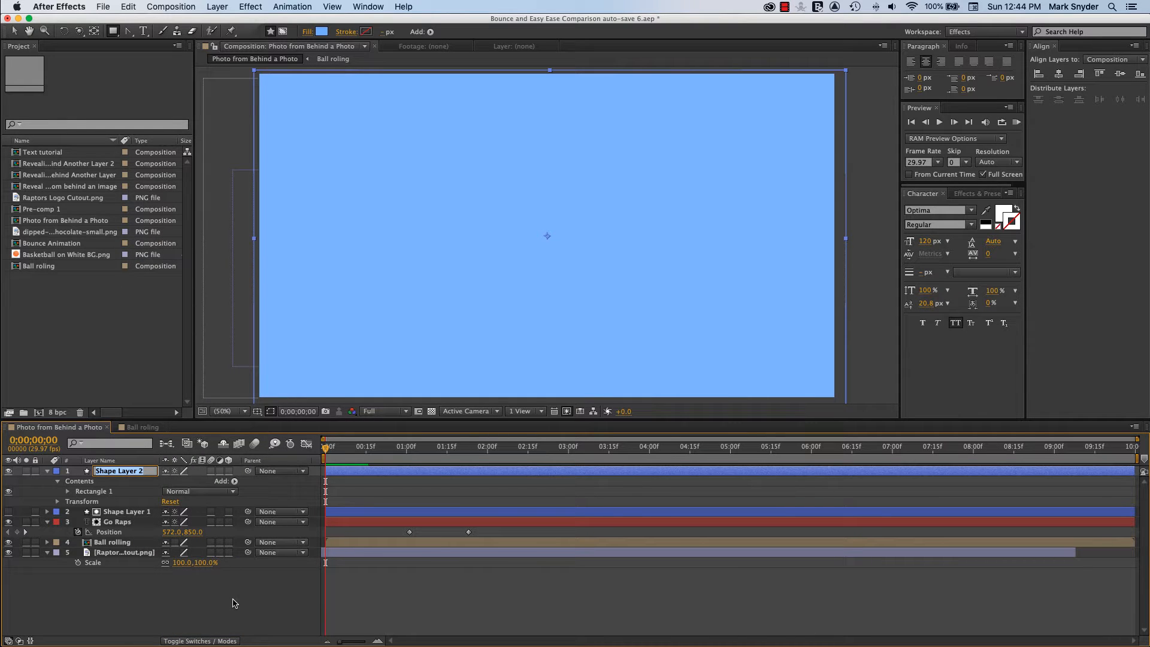
text(Blue Bg)
key(Return)
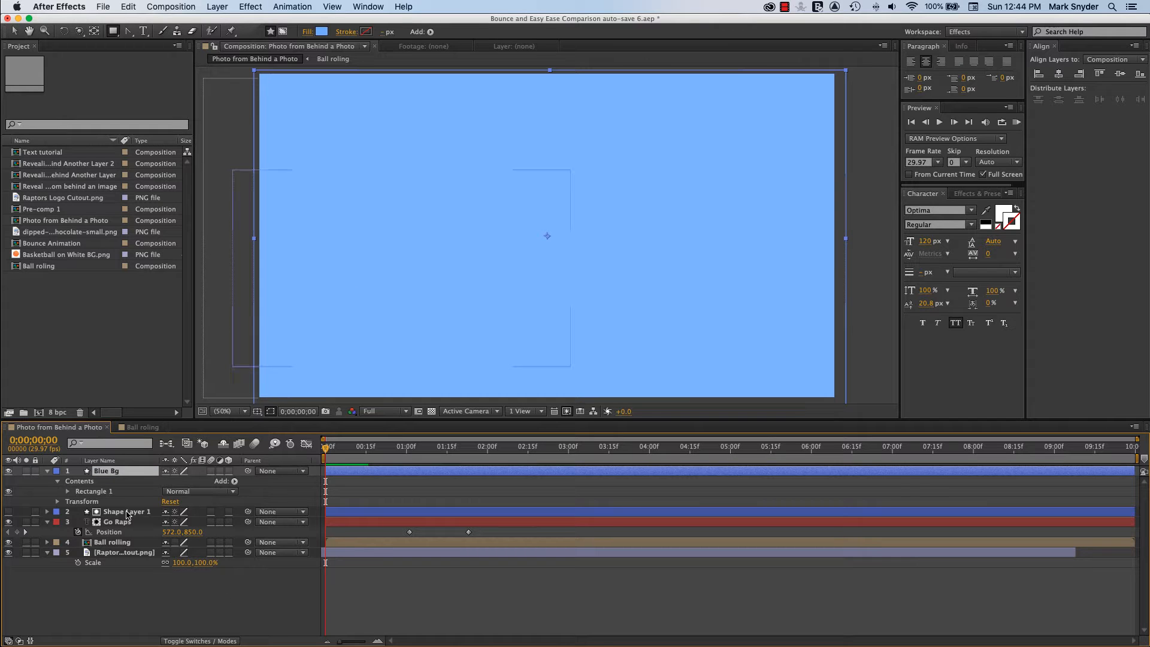
drag(111, 472, 112, 574)
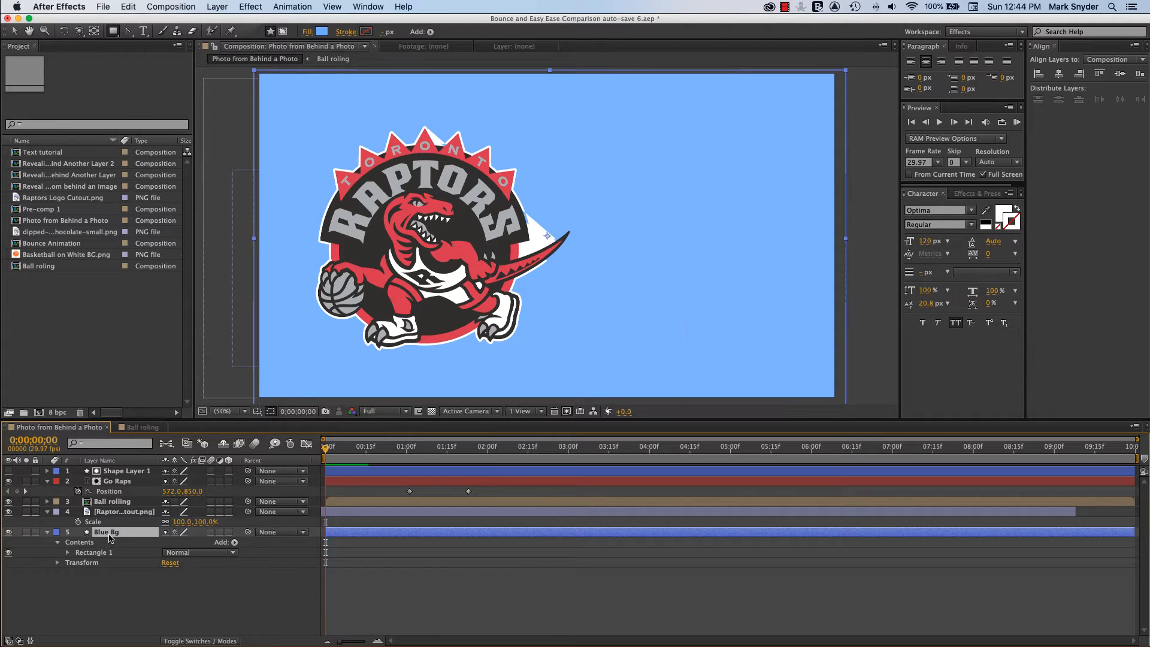
- Change the fill of the Blue Bg rectangle to a darker teal blue (0085AA)
click(322, 31)
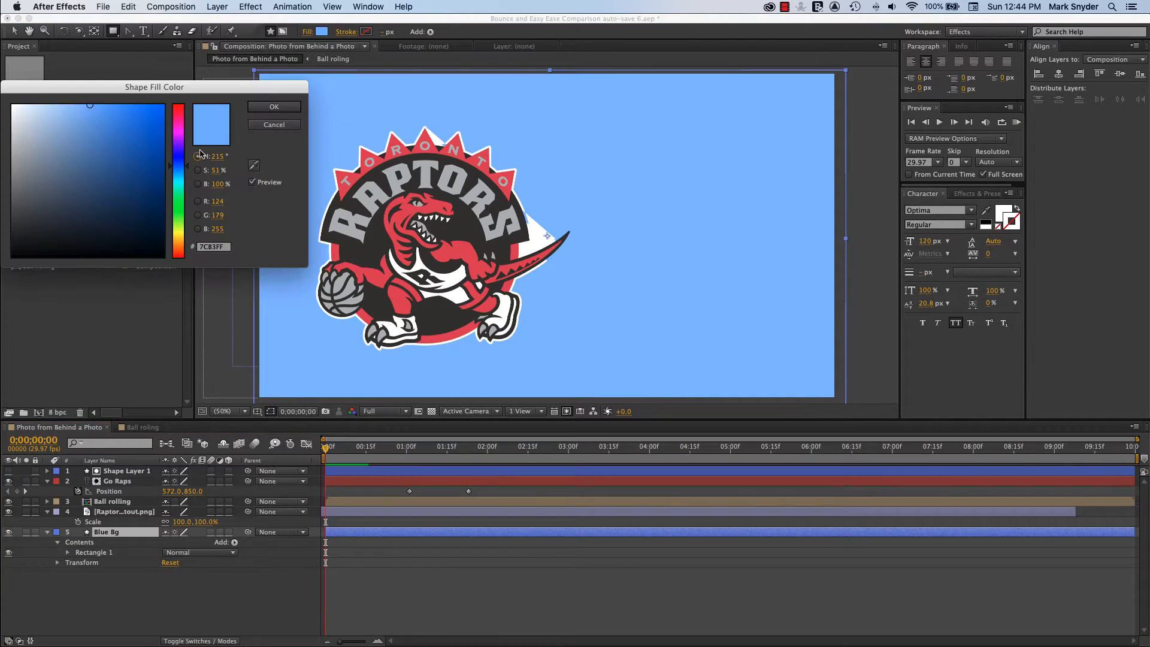
drag(152, 141, 164, 156)
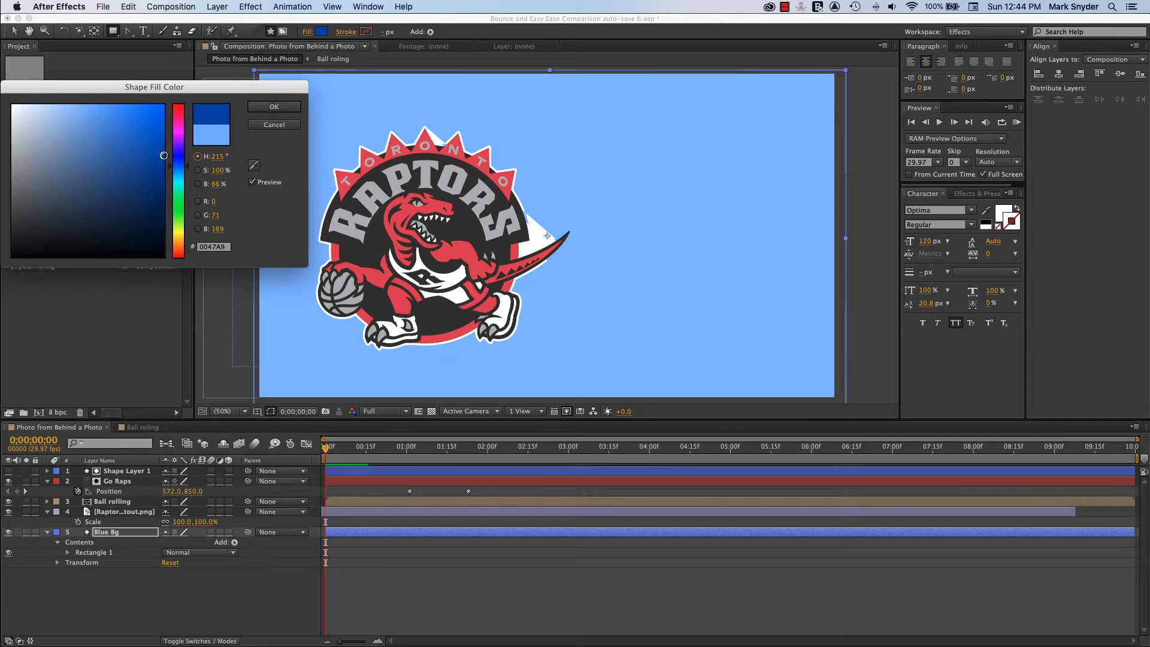
click(274, 109)
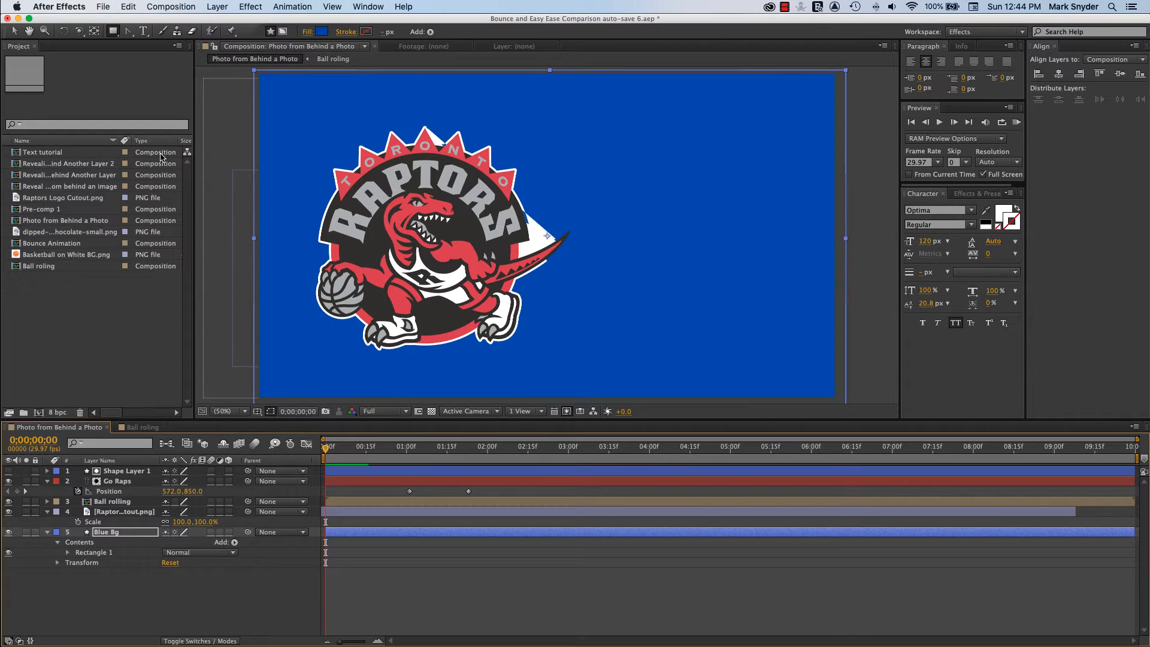
click(322, 32)
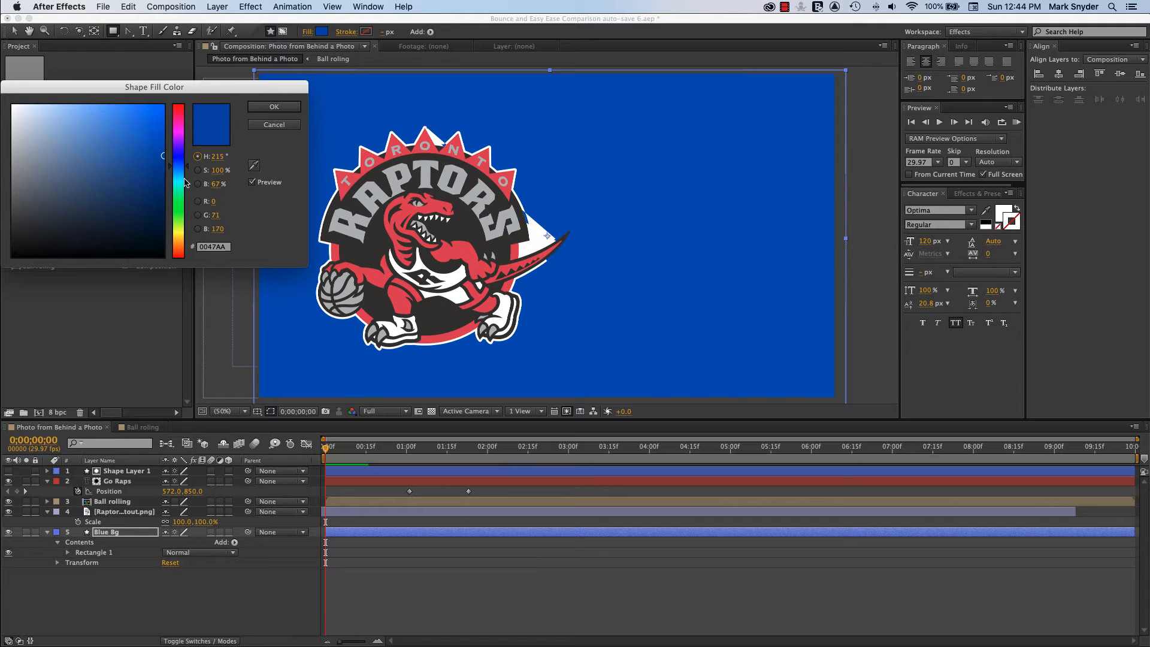
drag(185, 183, 185, 176)
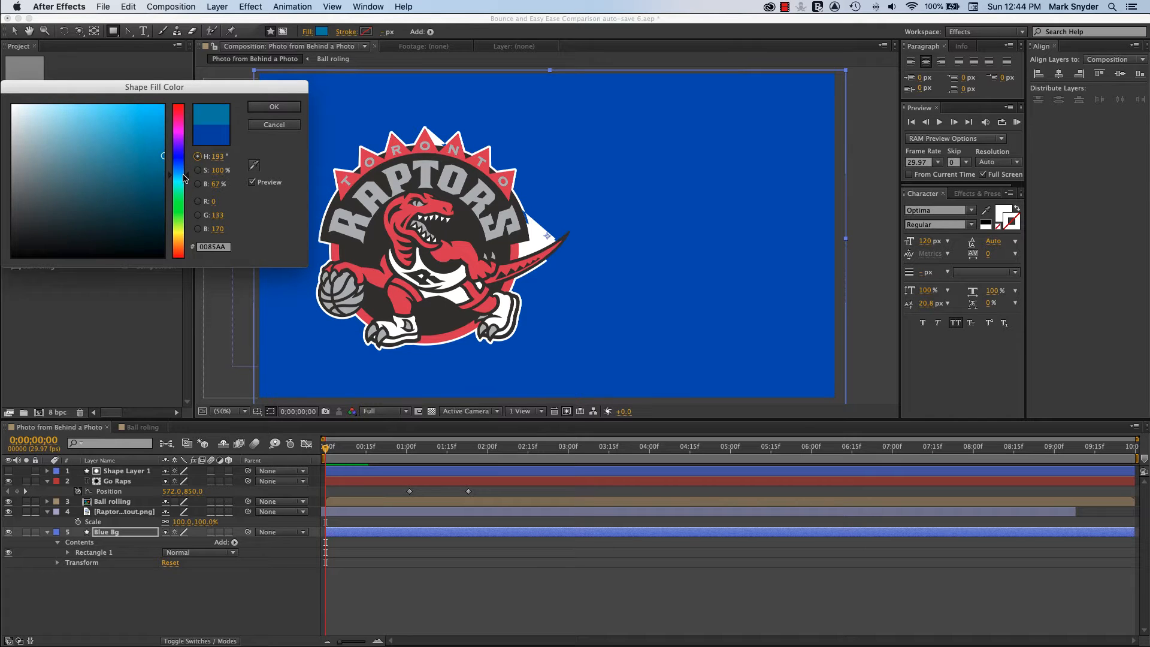
click(274, 107)
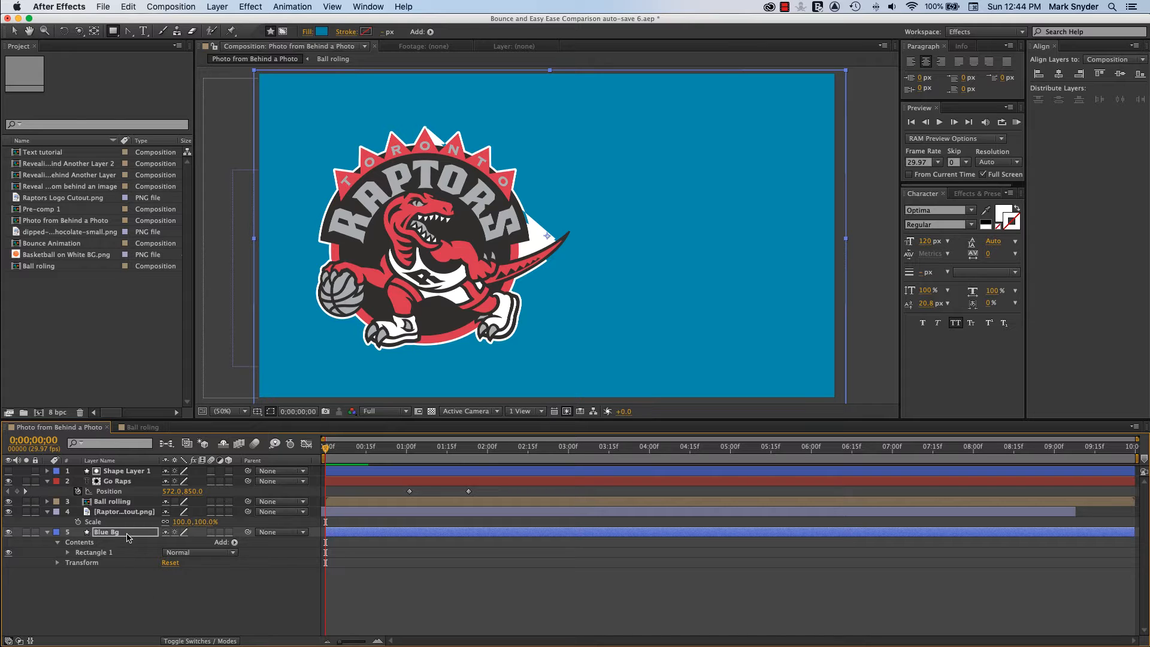
- Lock the Blue Bg layer and play back the composition's animation against the background
click(34, 533)
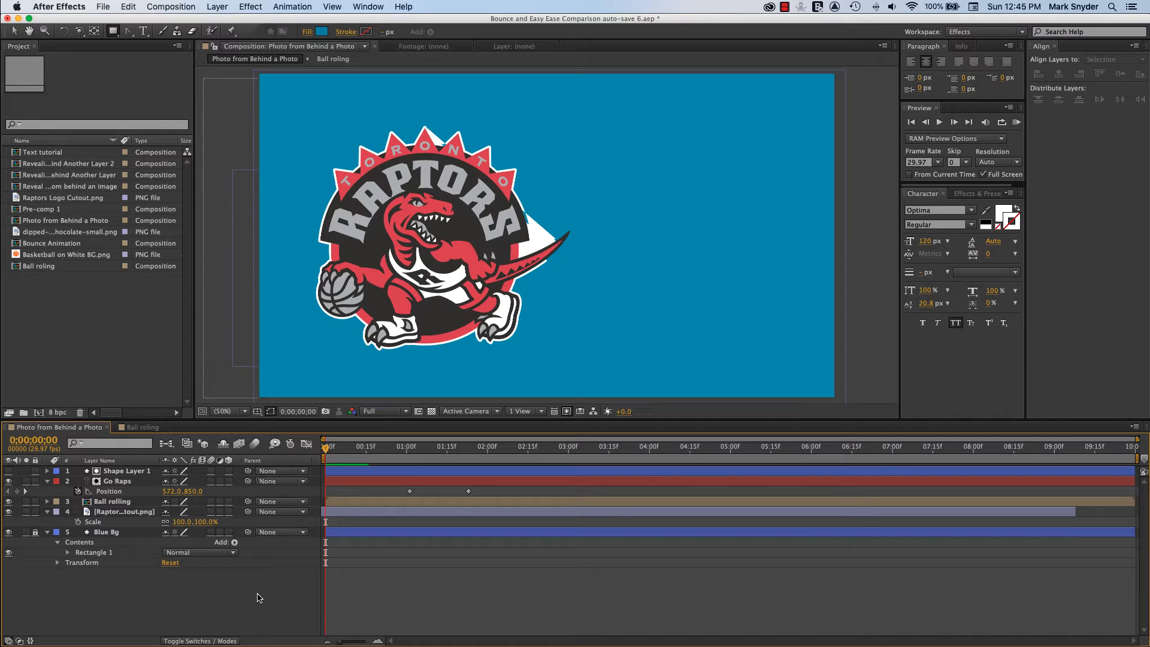
key(space)
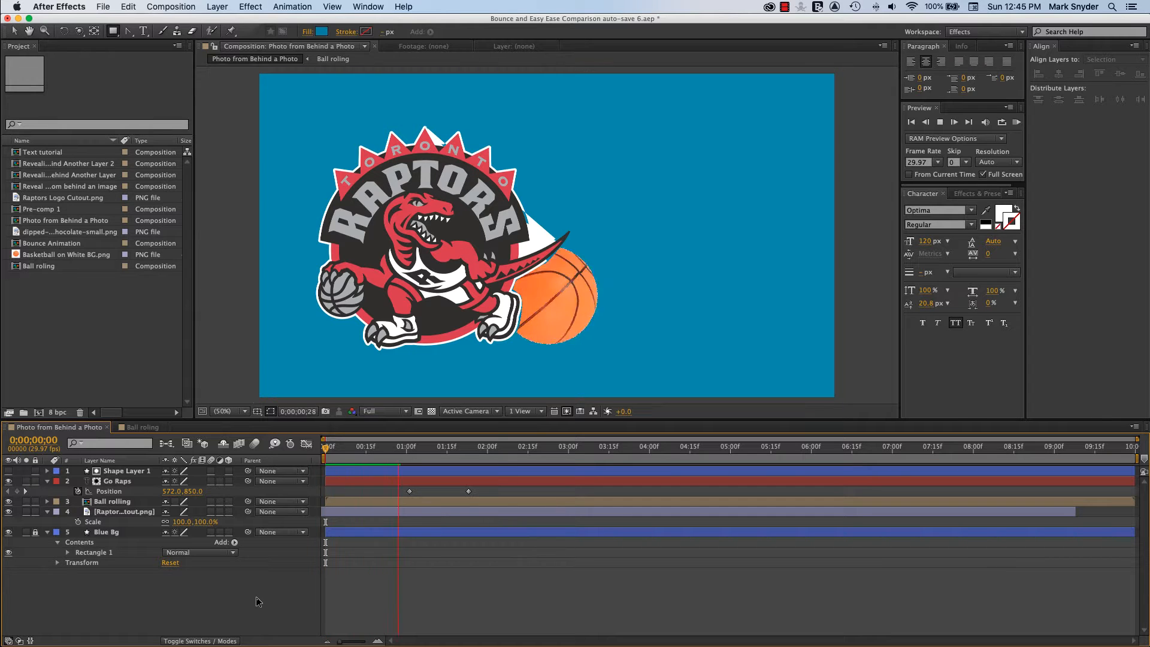
key(space)
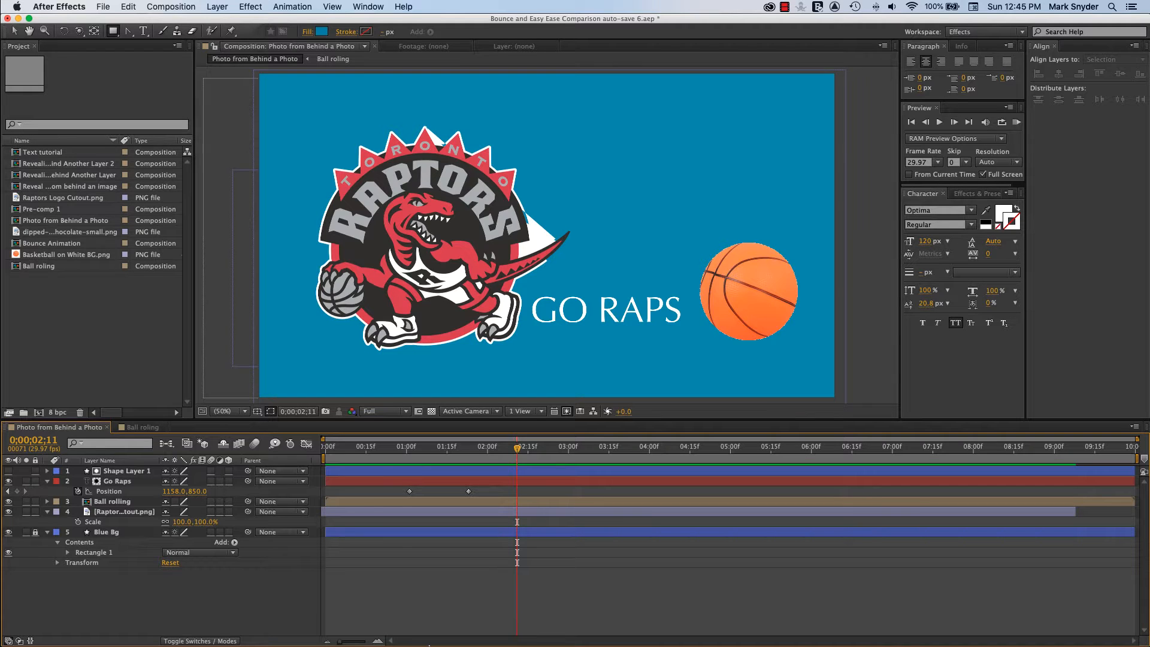
- Switch to Photoshop and open the image Basketball on White BG.jpeg from the 03_Graphic Unit folder
click(442, 636)
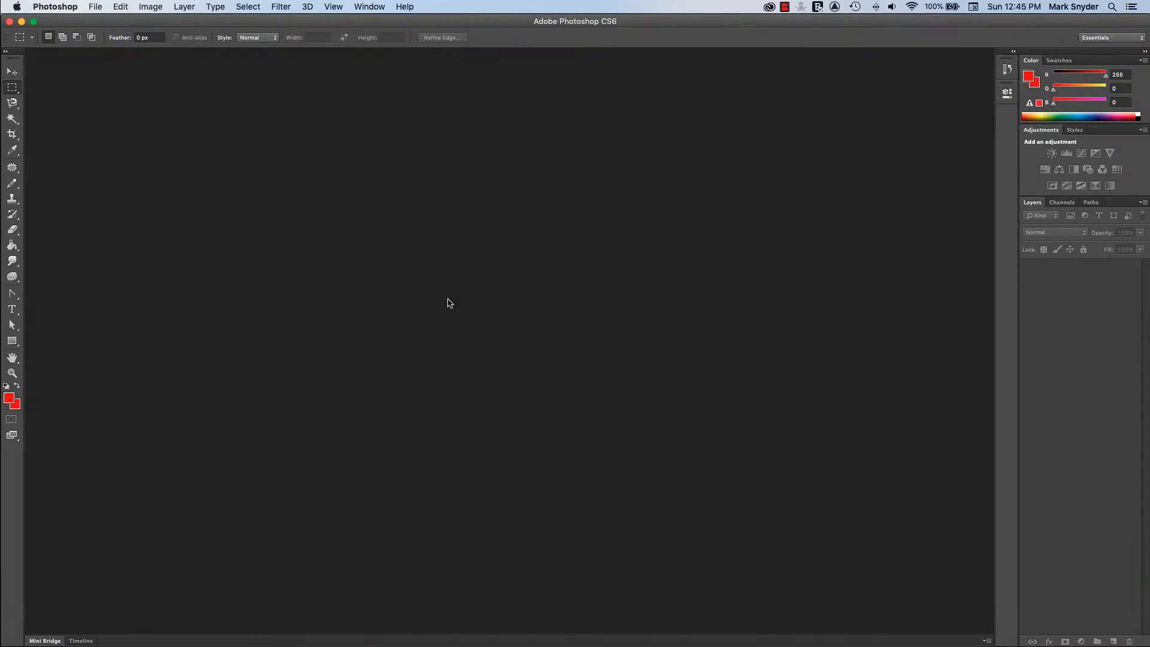
click(94, 7)
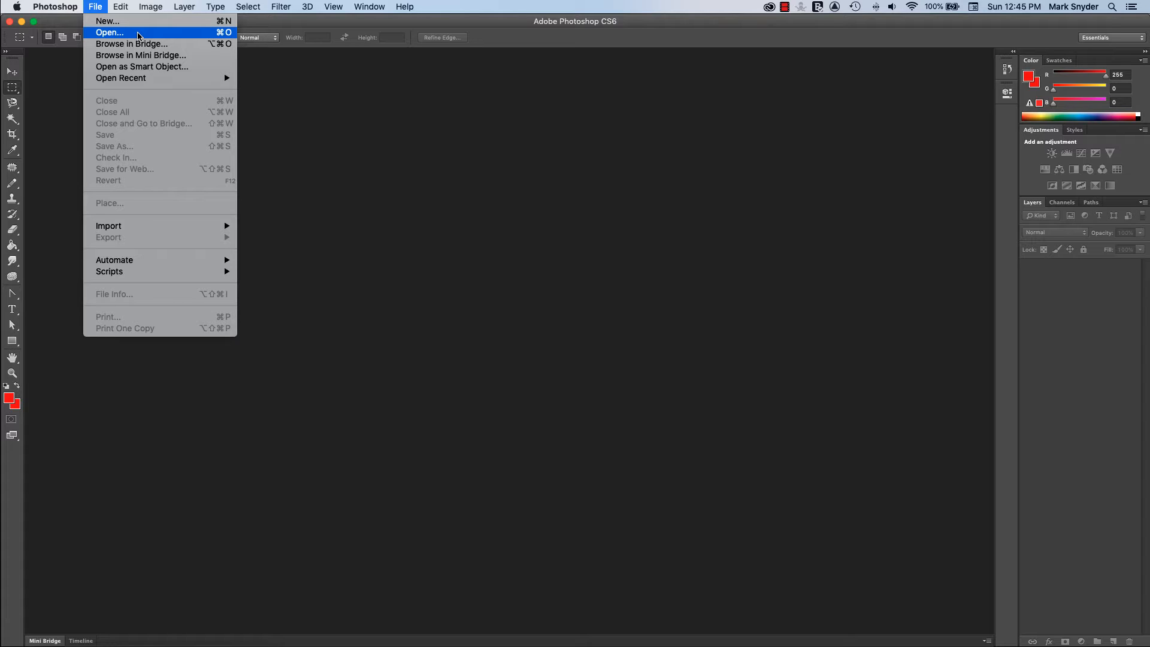
click(137, 33)
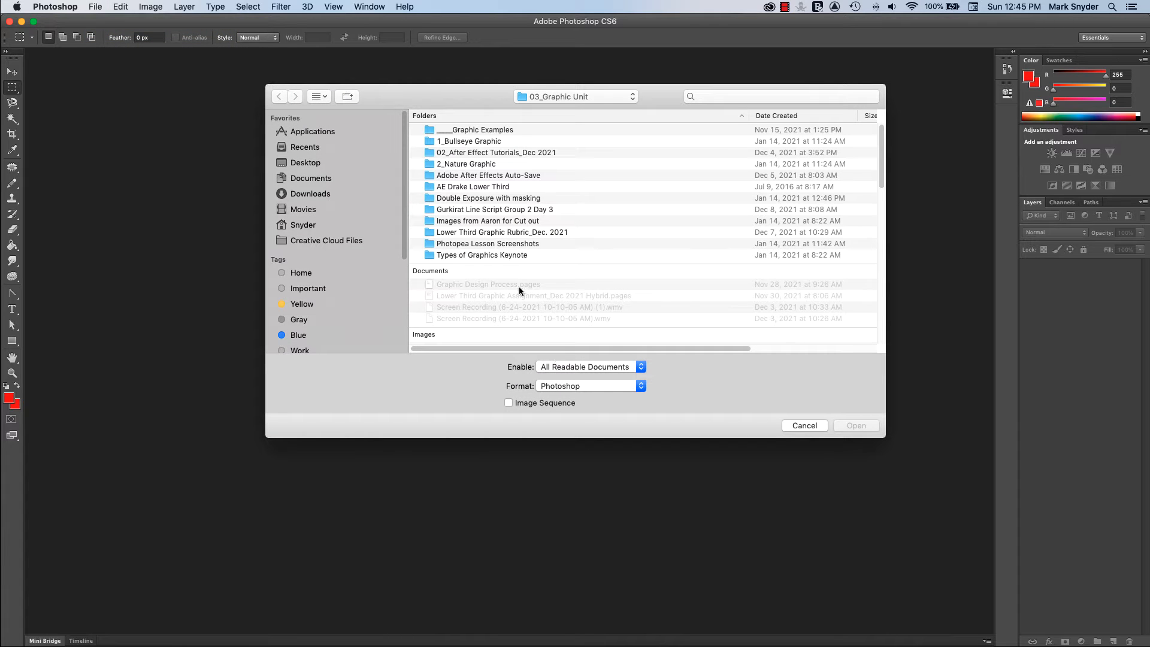
scroll(504, 284, down, 5)
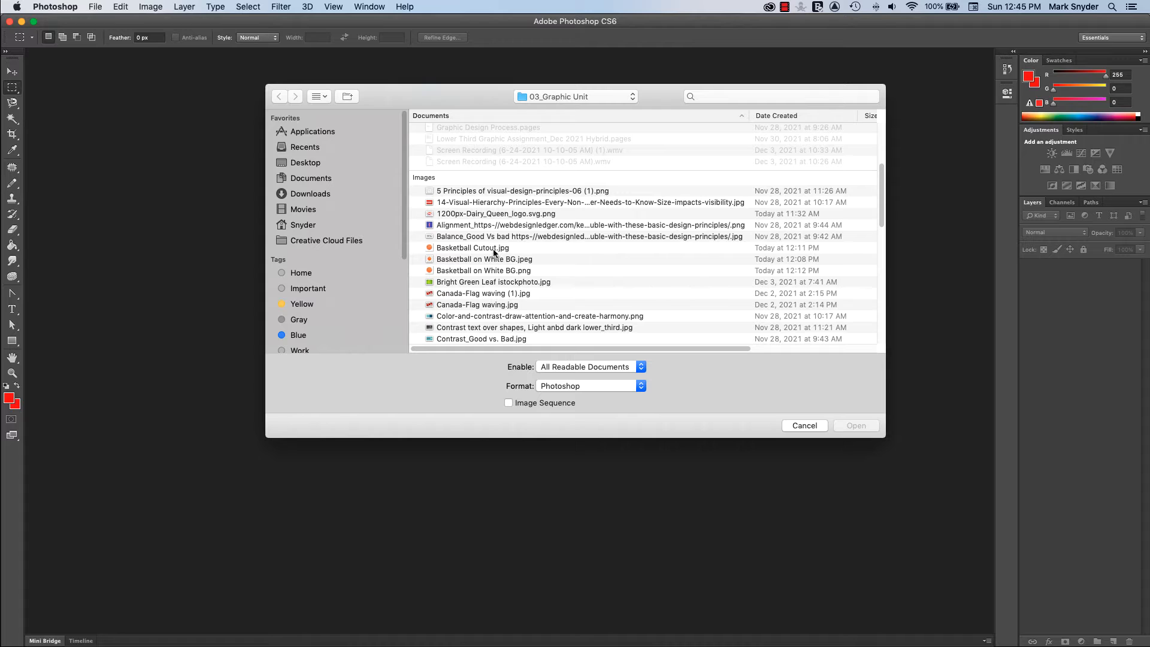
click(486, 260)
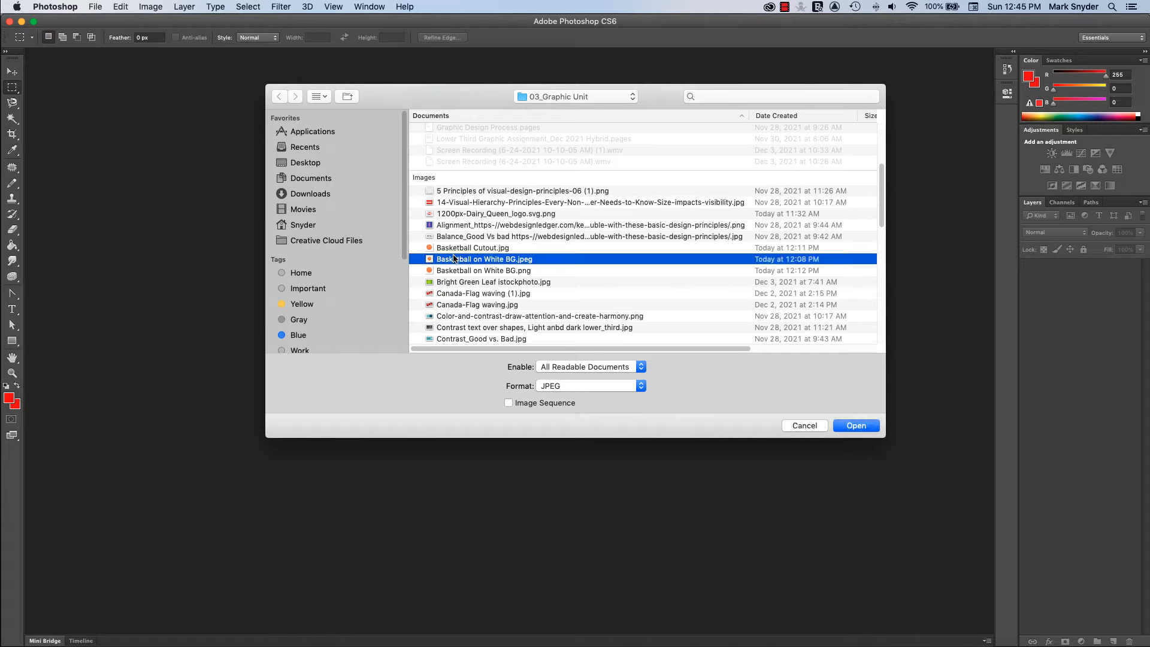
double_click(481, 267)
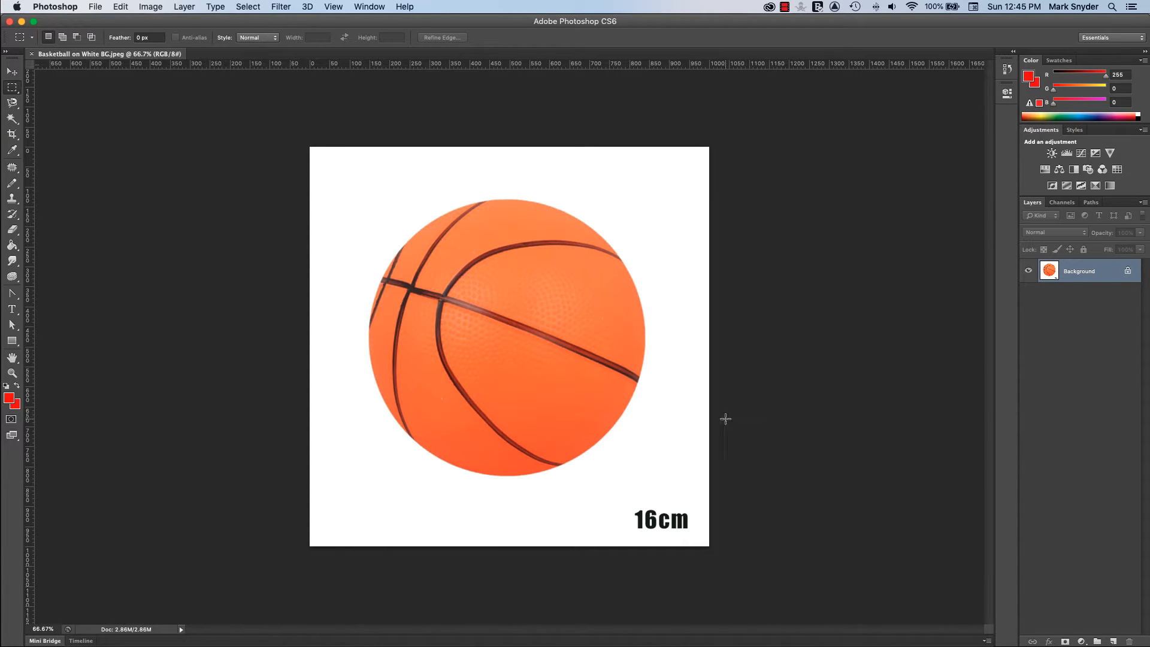
- Convert the locked Background into a regular layer named BB
double_click(1095, 274)
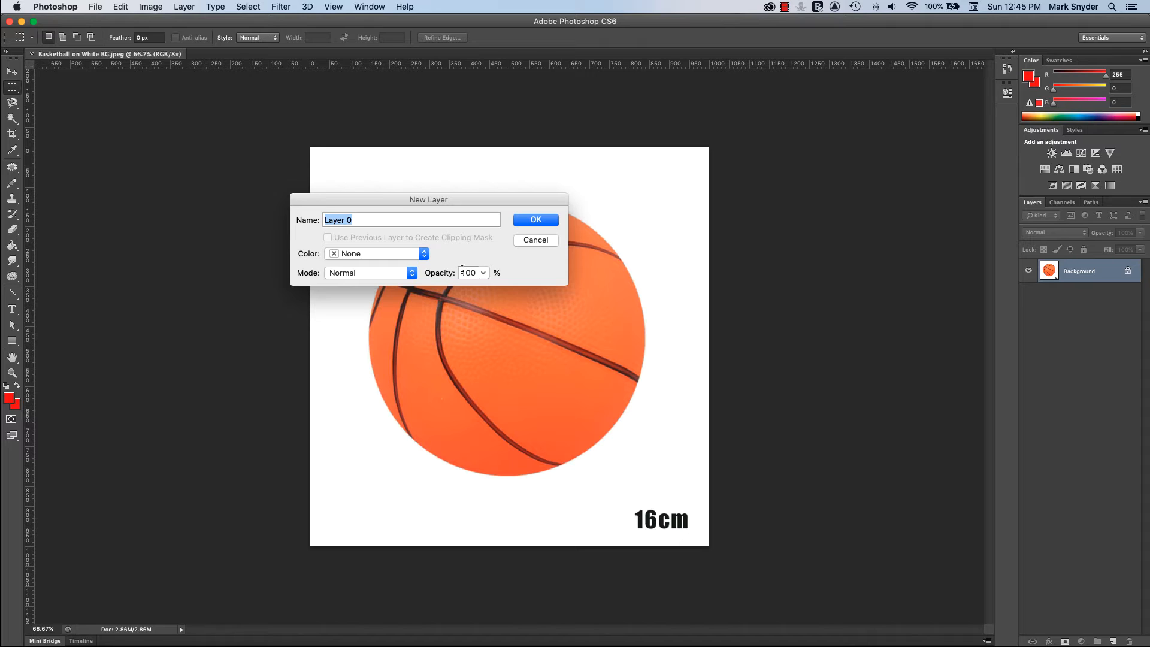
text(BB)
click(540, 222)
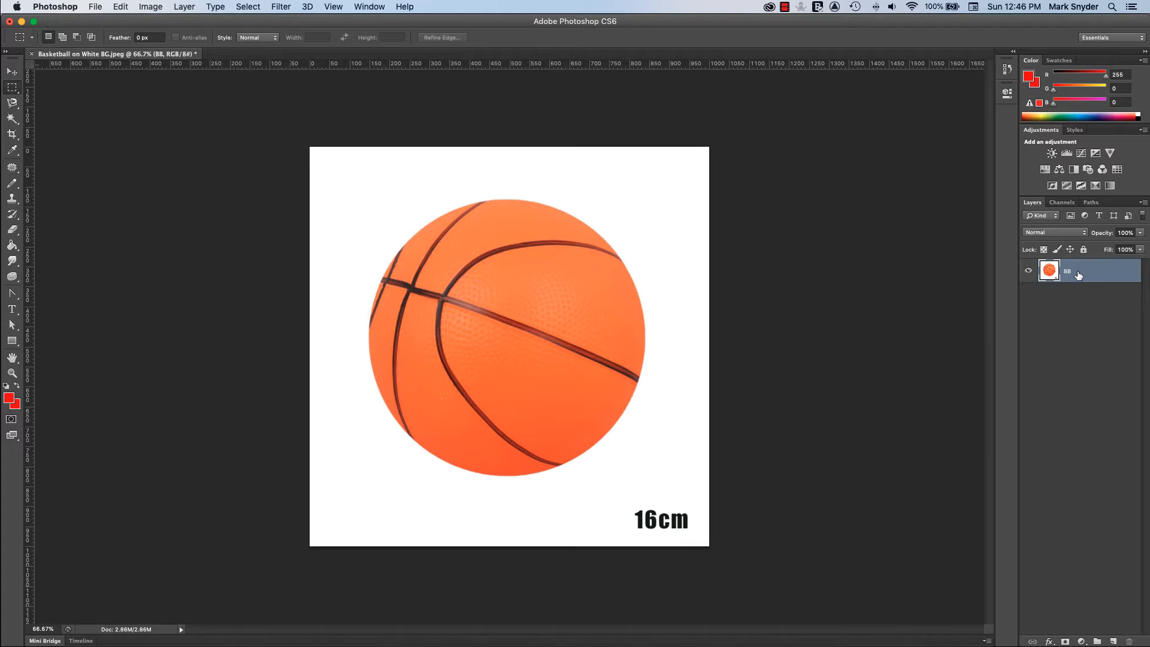
- Add a new layer beneath BB and draw a pink rectangle about 1189 by 1187 px on it, covering the whole canvas
click(1113, 642)
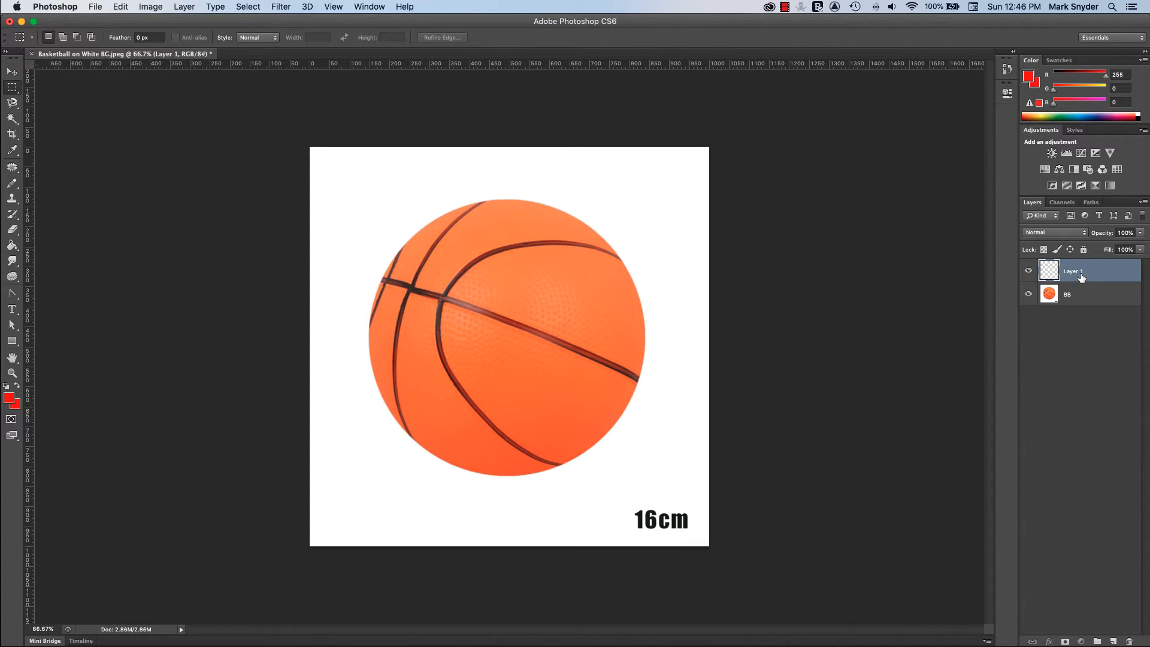
drag(1076, 273, 1078, 303)
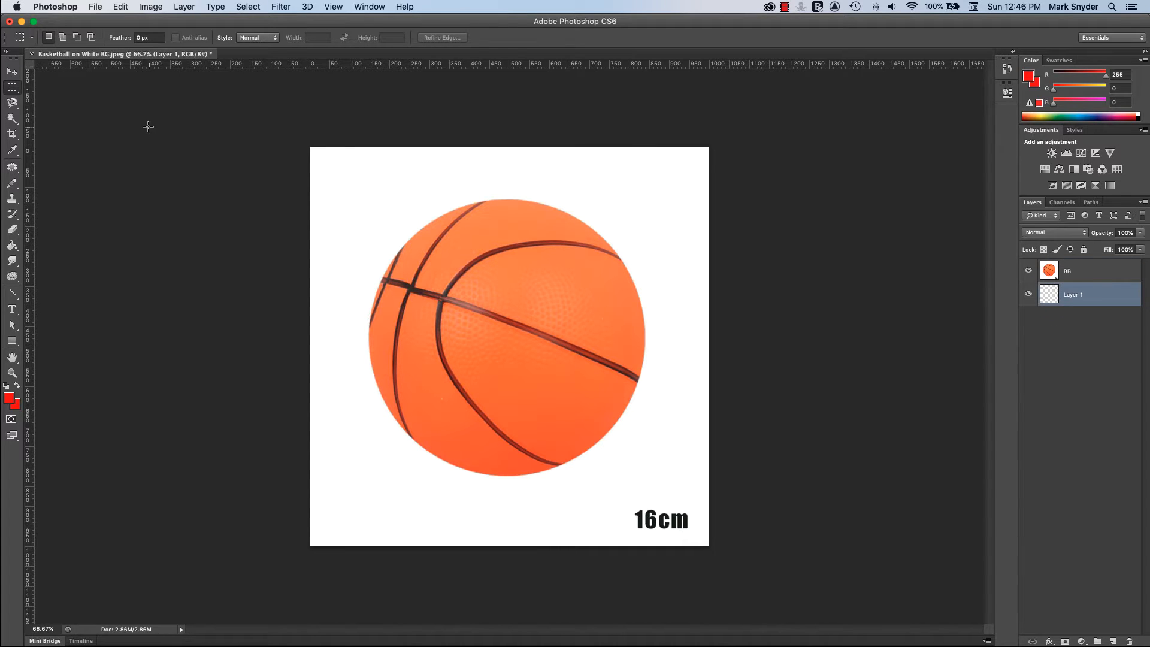
click(12, 341)
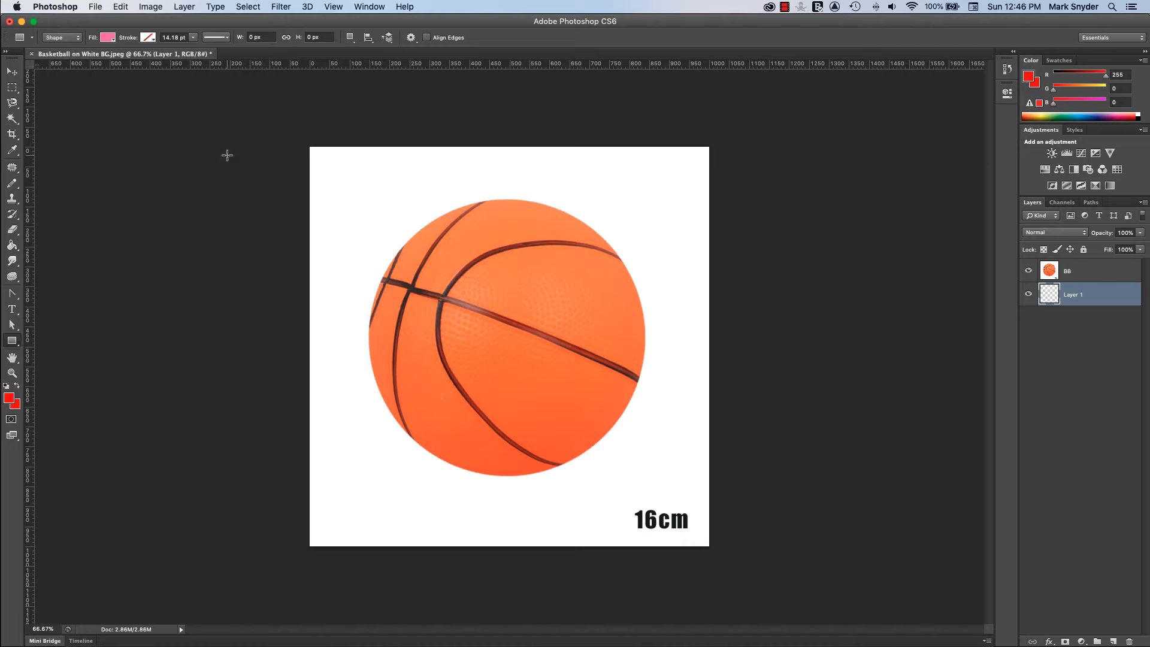
drag(273, 122, 747, 595)
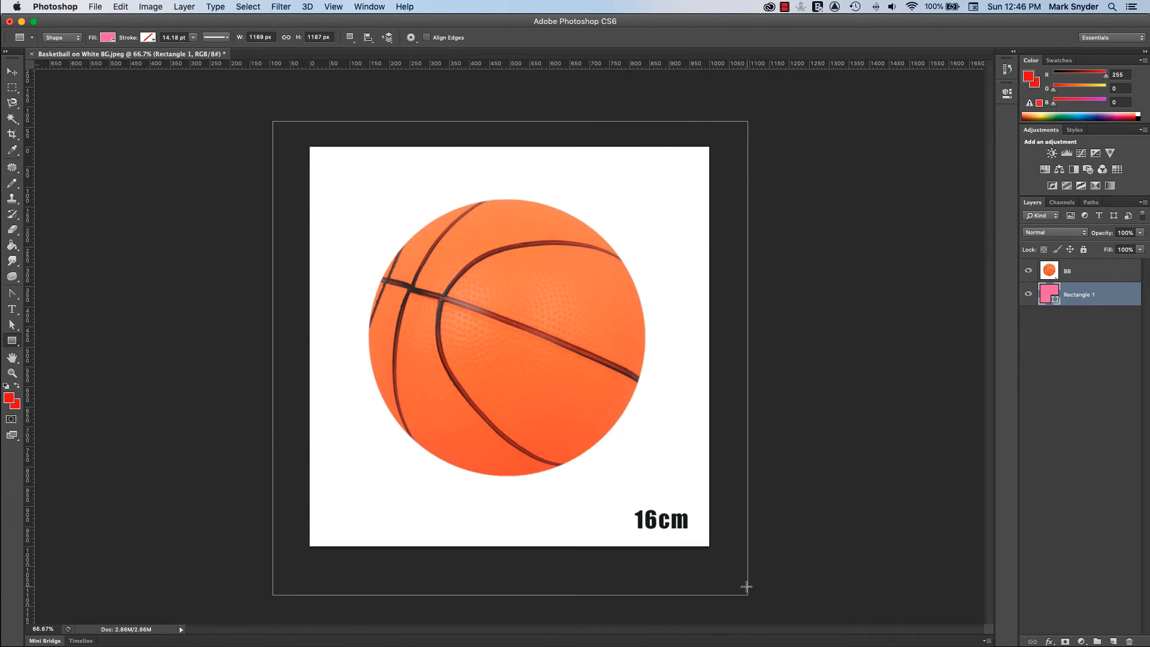
- Toggle the BB layer's visibility to check the pink rectangle behind it, and activate the Magic Wand tool on the BB layer
click(1029, 272)
click(1029, 271)
click(1029, 271)
click(1103, 273)
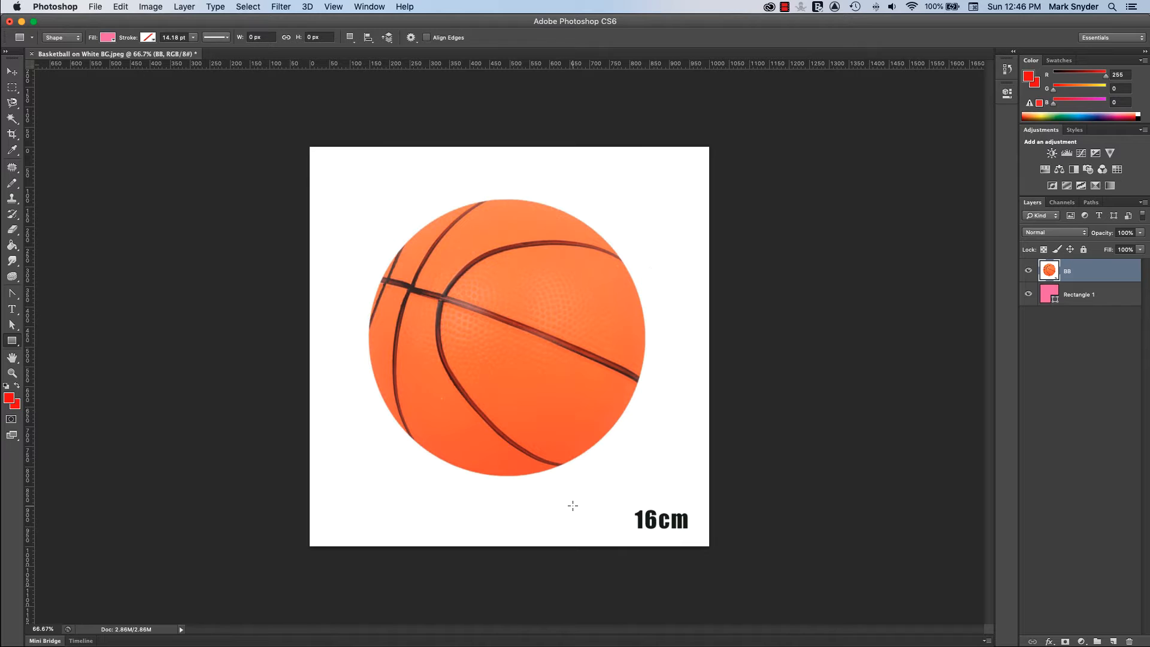
click(11, 119)
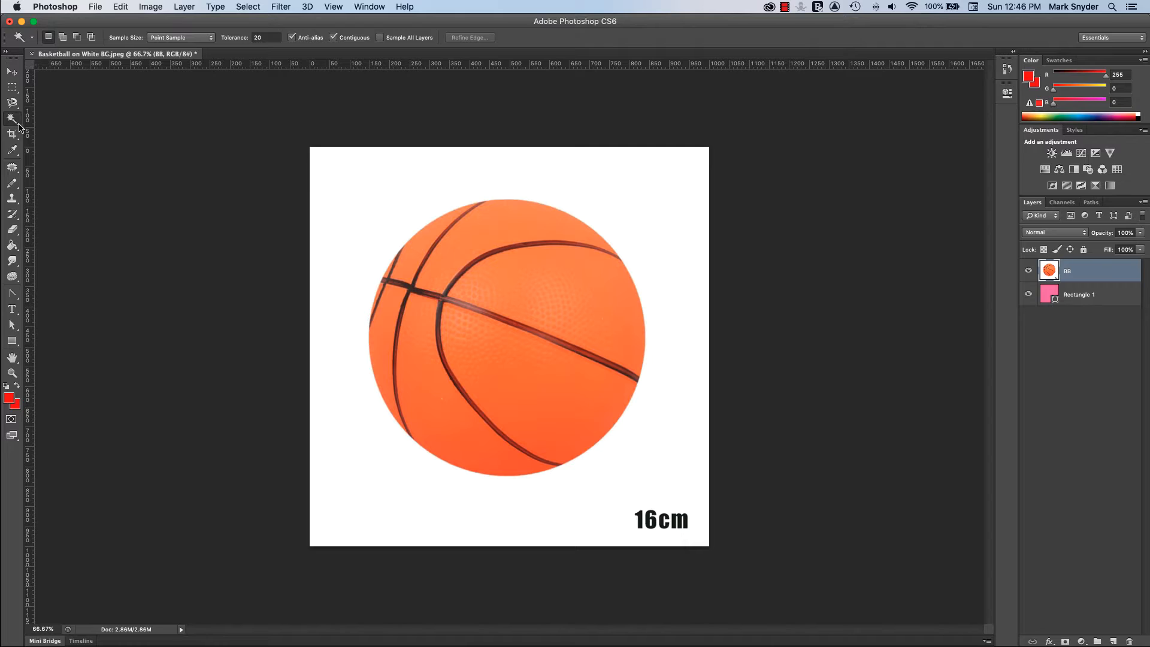
click(18, 123)
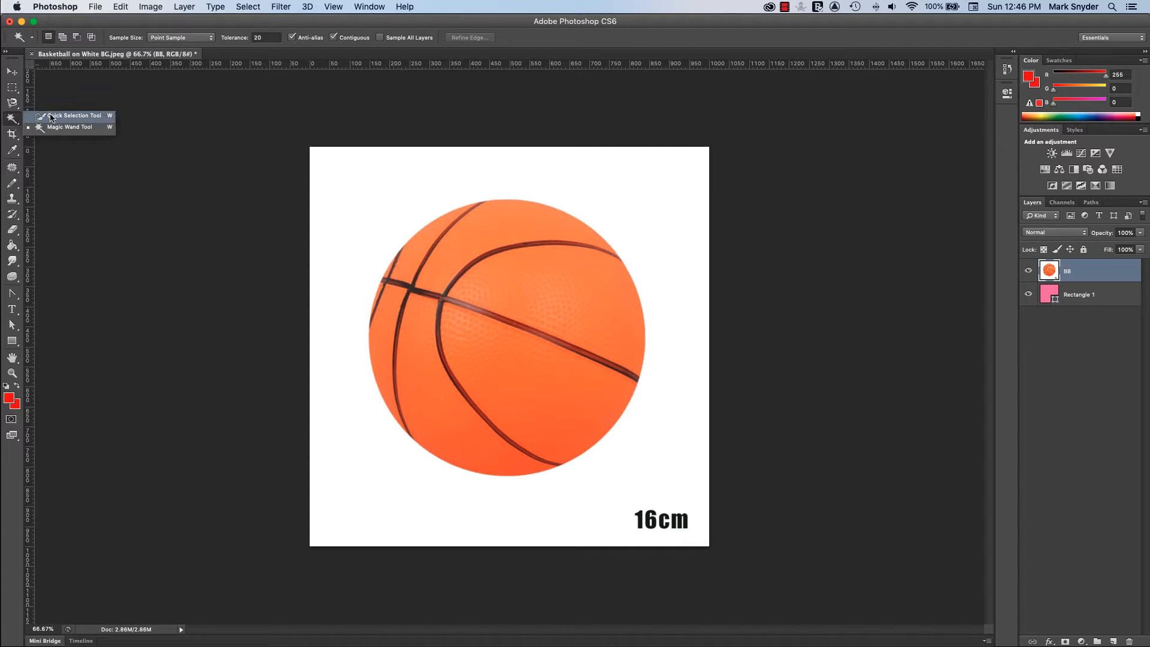
click(10, 121)
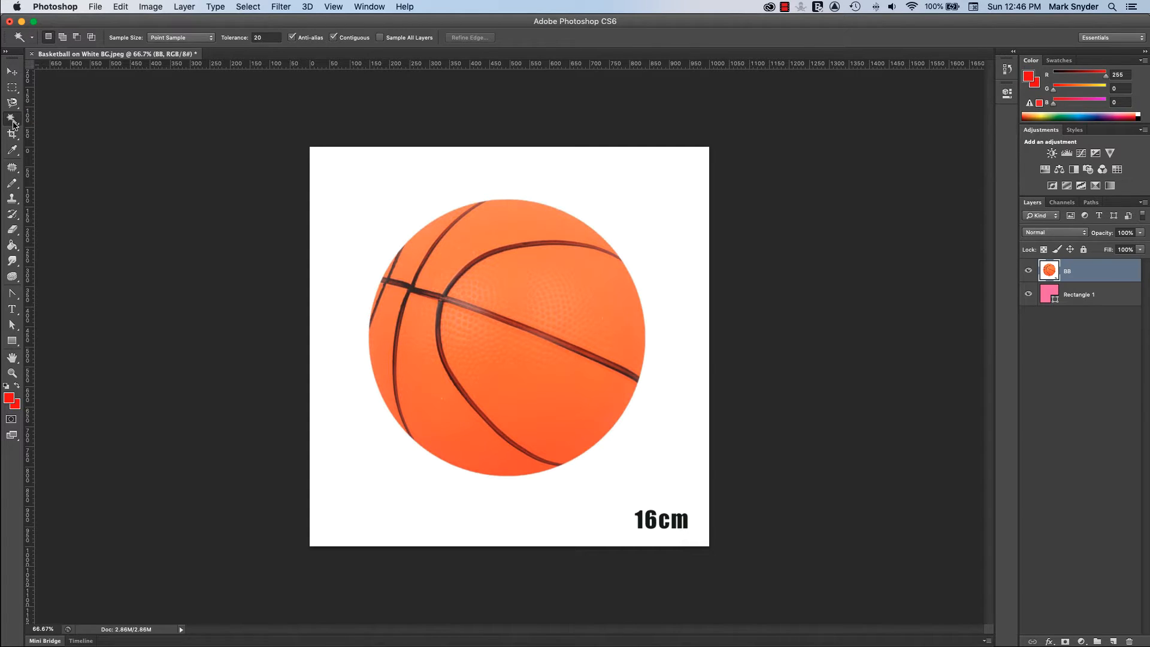
- Try to delete the white area around the basketball with a Magic Wand tolerance of 10, and undo the deletion
click(268, 36)
text(1)
key(Return)
click(617, 194)
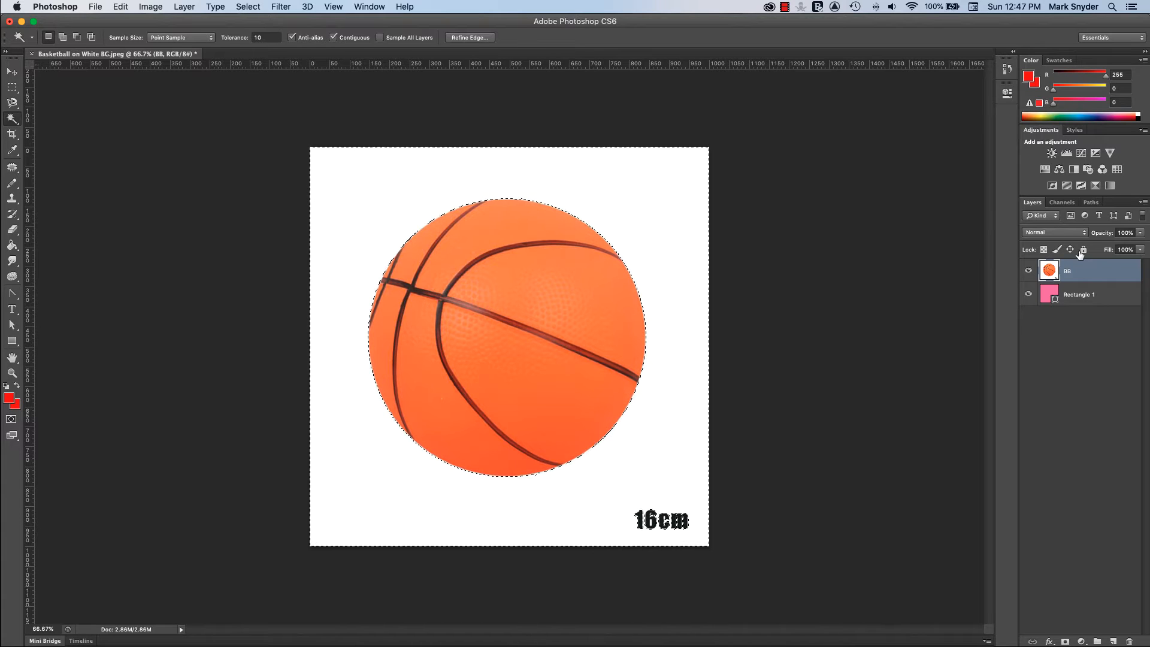
right_click(1033, 277)
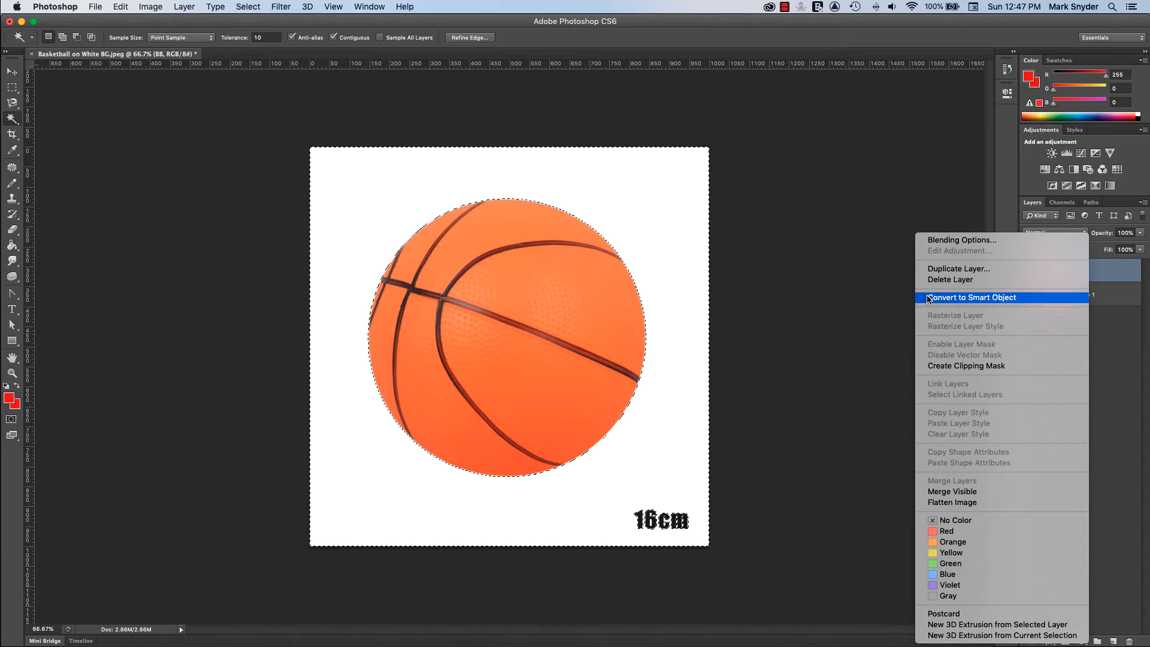
click(857, 217)
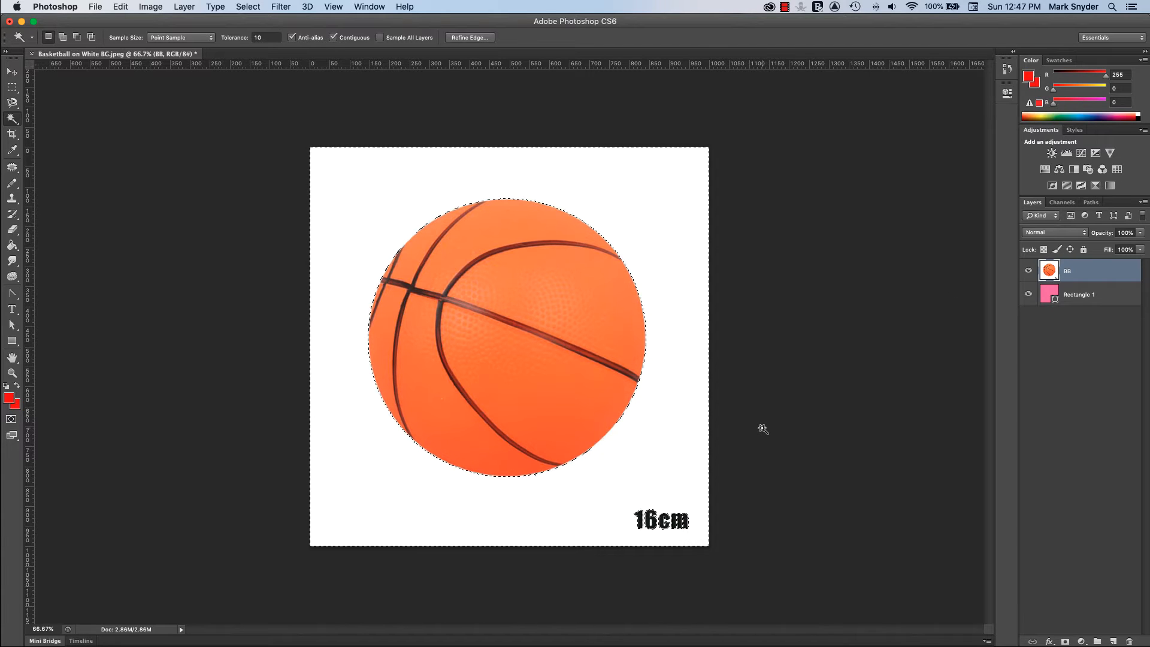
key(Delete)
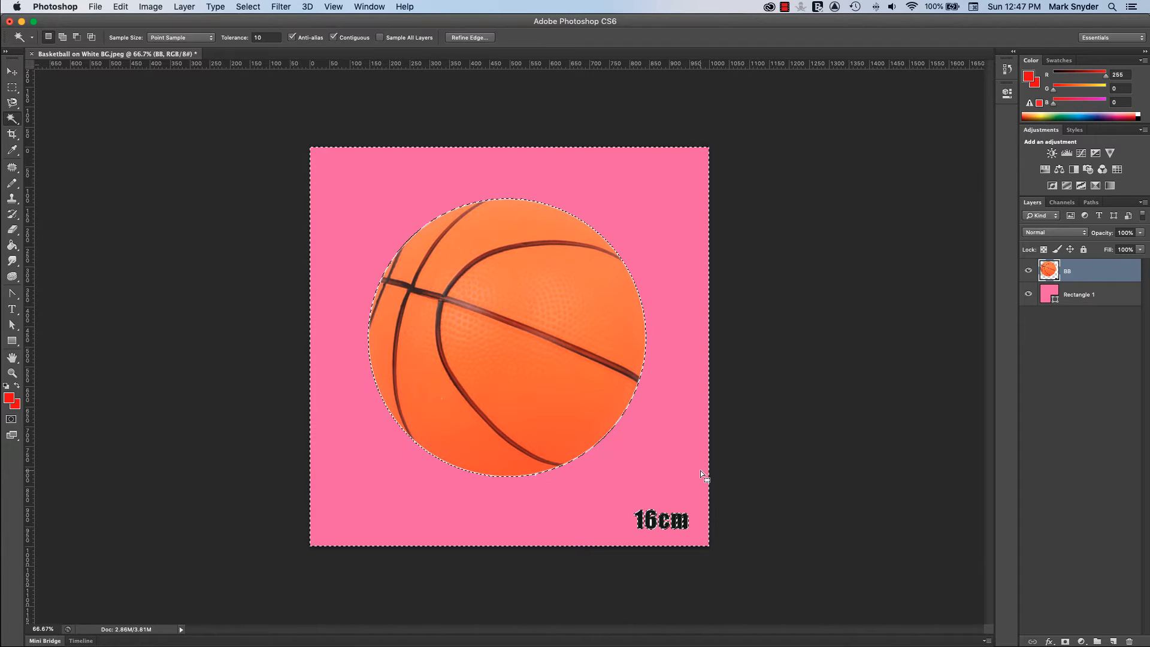
key(super+d)
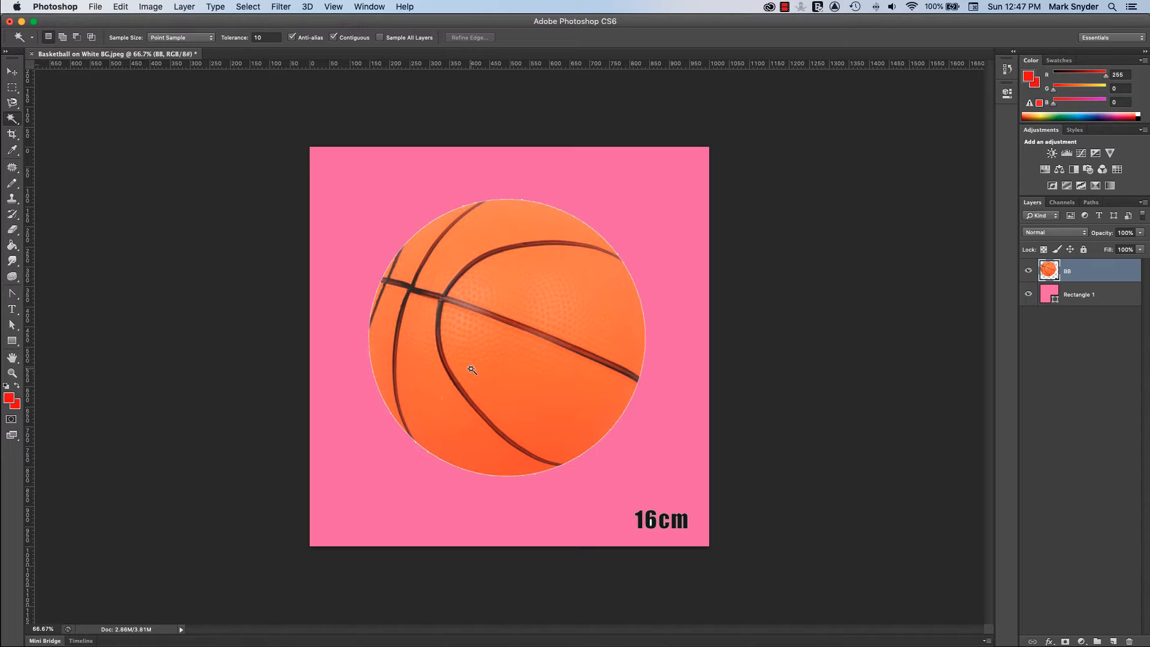
click(479, 387)
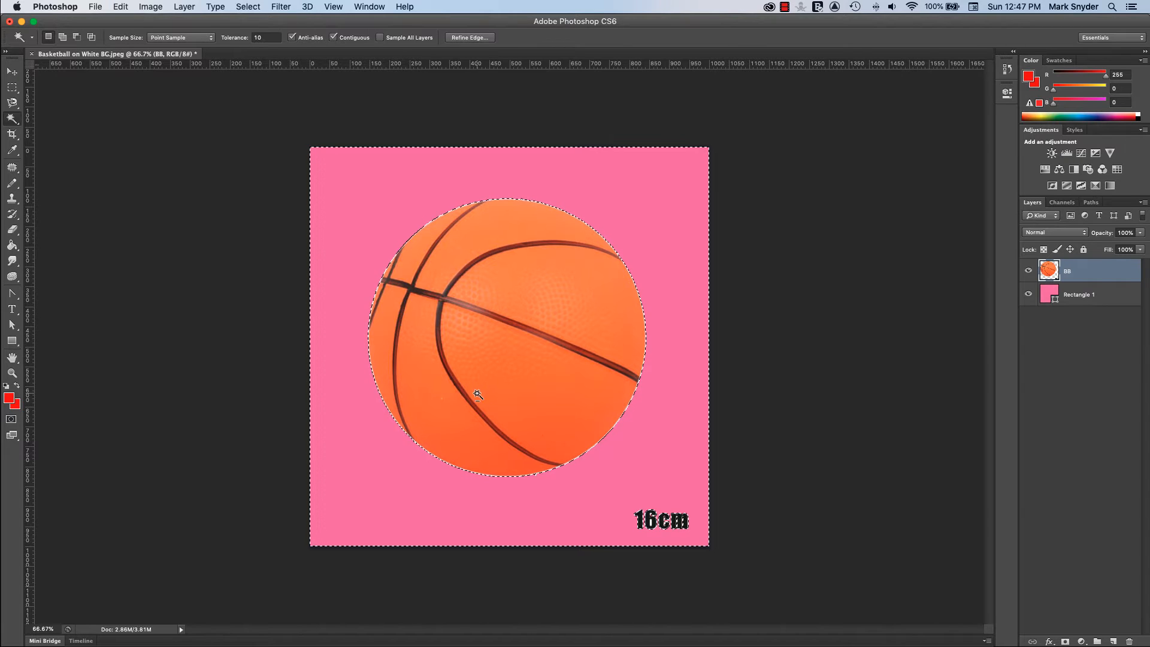
key(super+z)
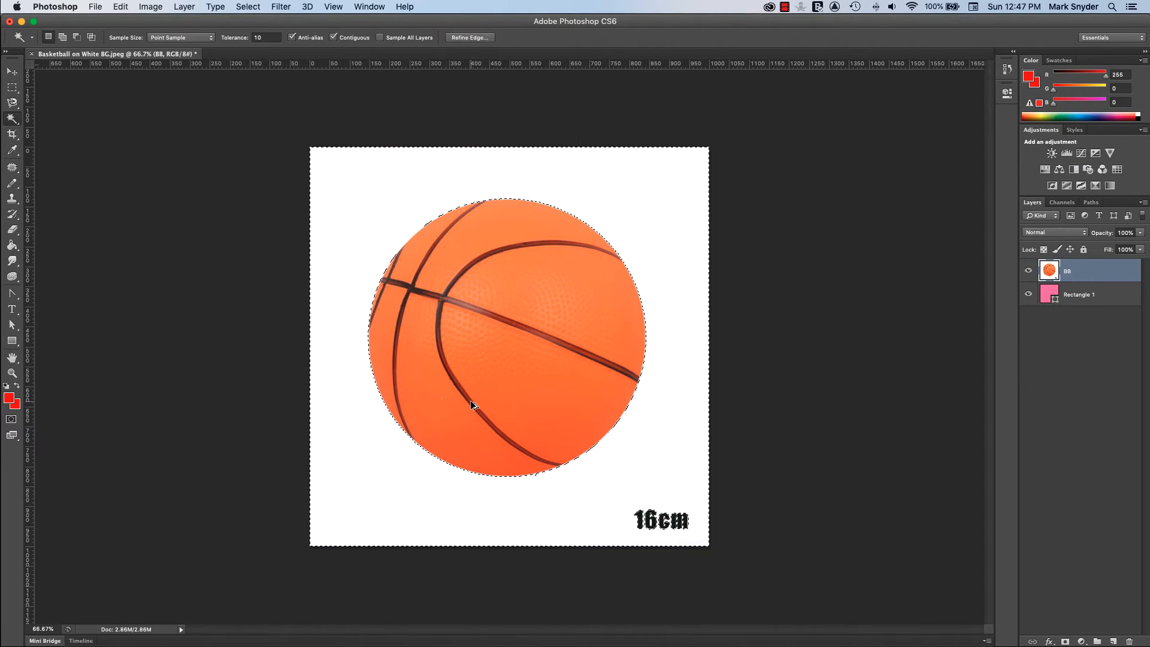
- Try to delete the white area around the basketball with a Magic Wand tolerance of 25, and clear the selection
click(271, 38)
key(Return)
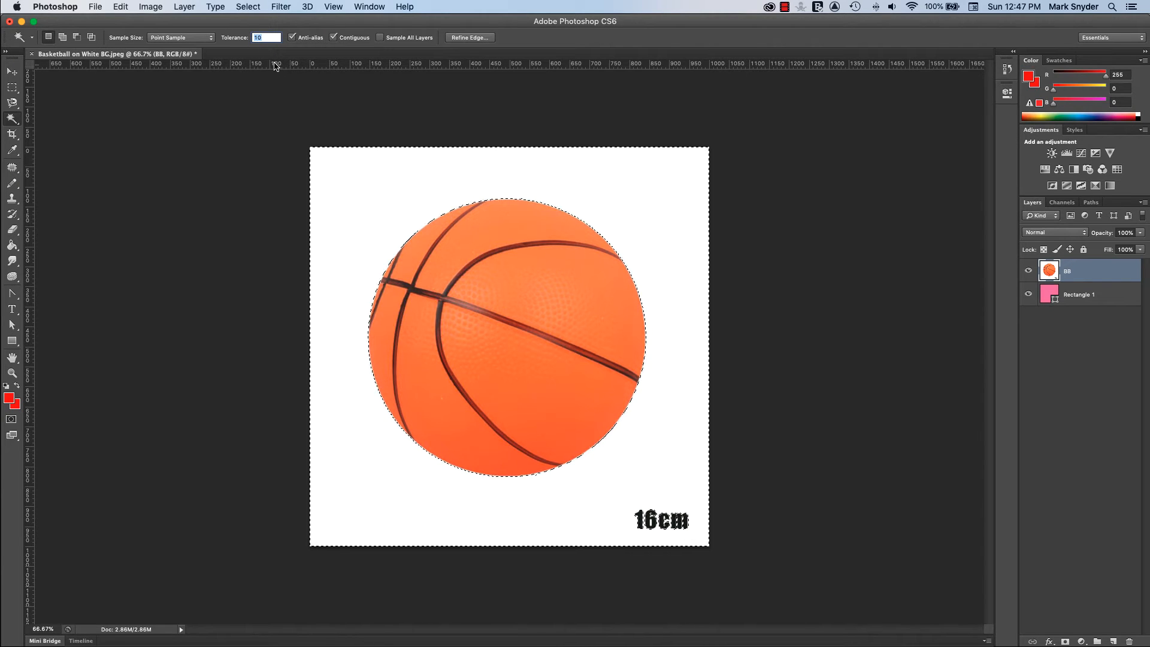
text(25)
key(Return)
key(super+d)
click(447, 197)
key(Delete)
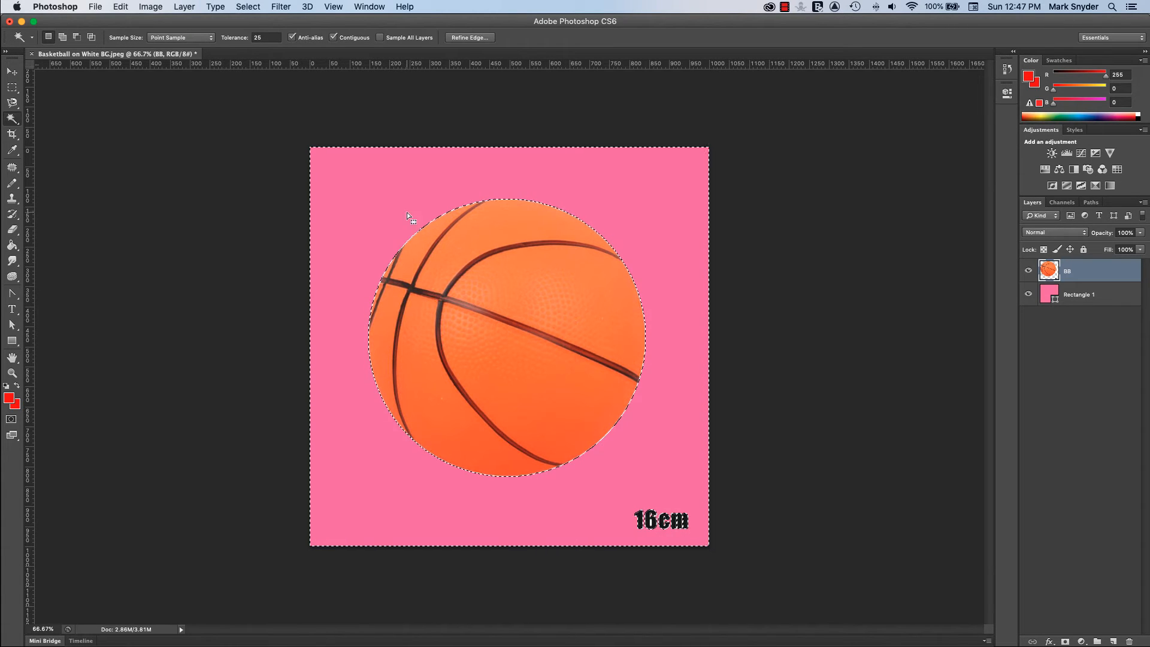
key(super+d)
- Inspect the basketball's cut edge up close against the pink backdrop, and undo the deletion of the white area
key(super+equal)
key(super+equal)
key(super+equal)
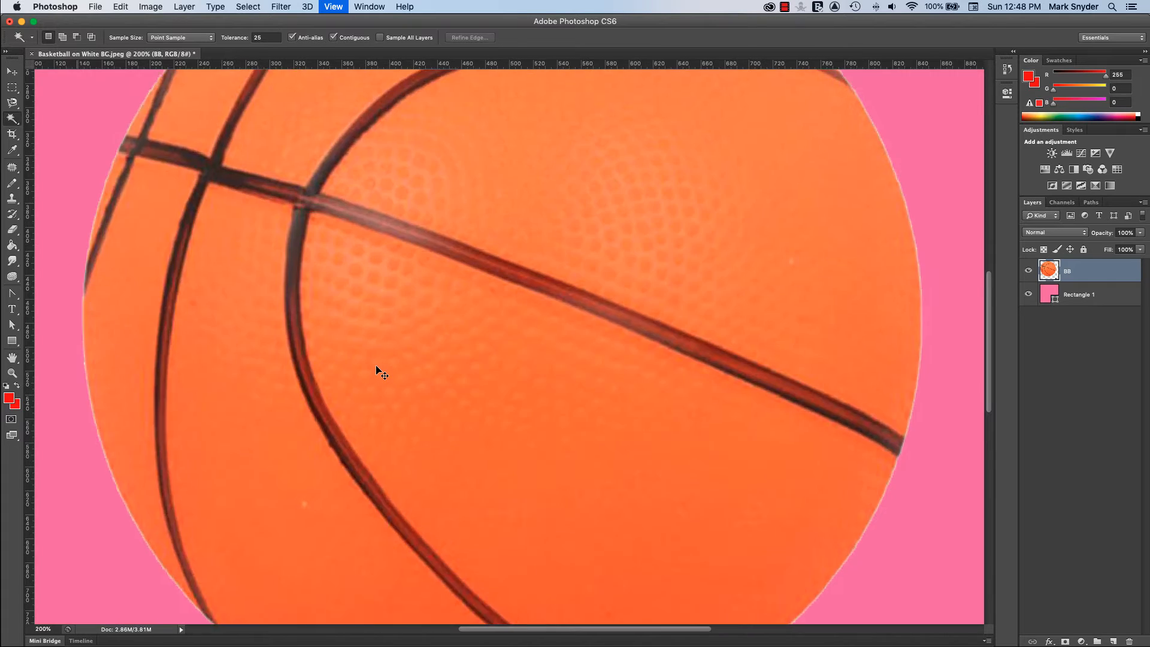
drag(213, 397, 684, 320)
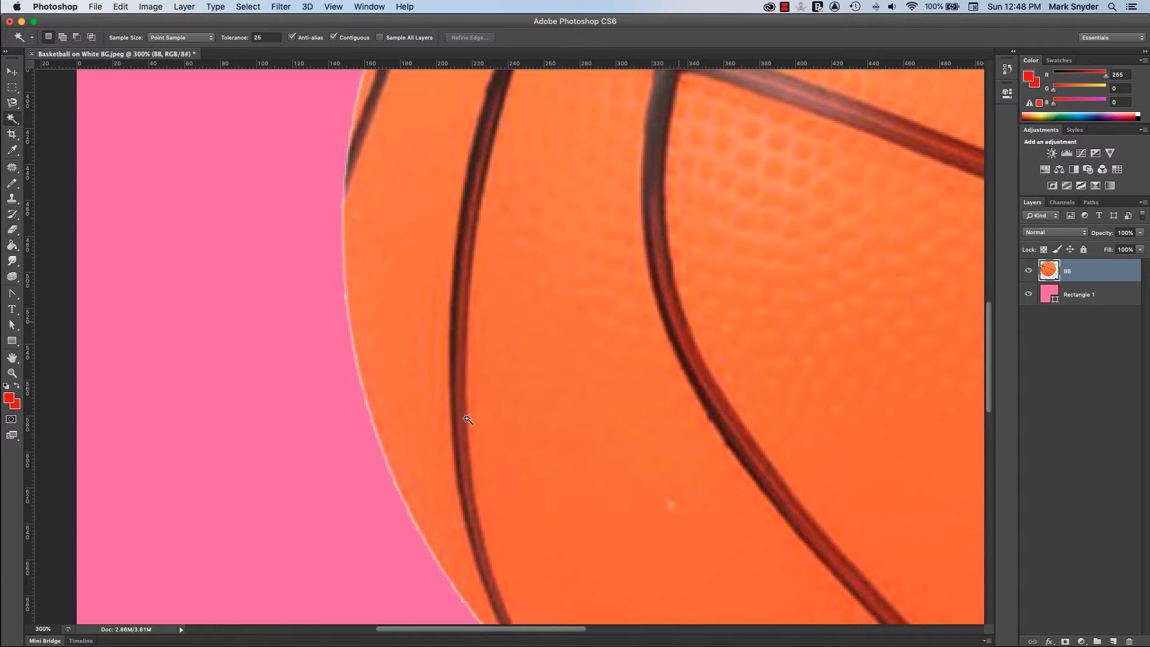
click(363, 434)
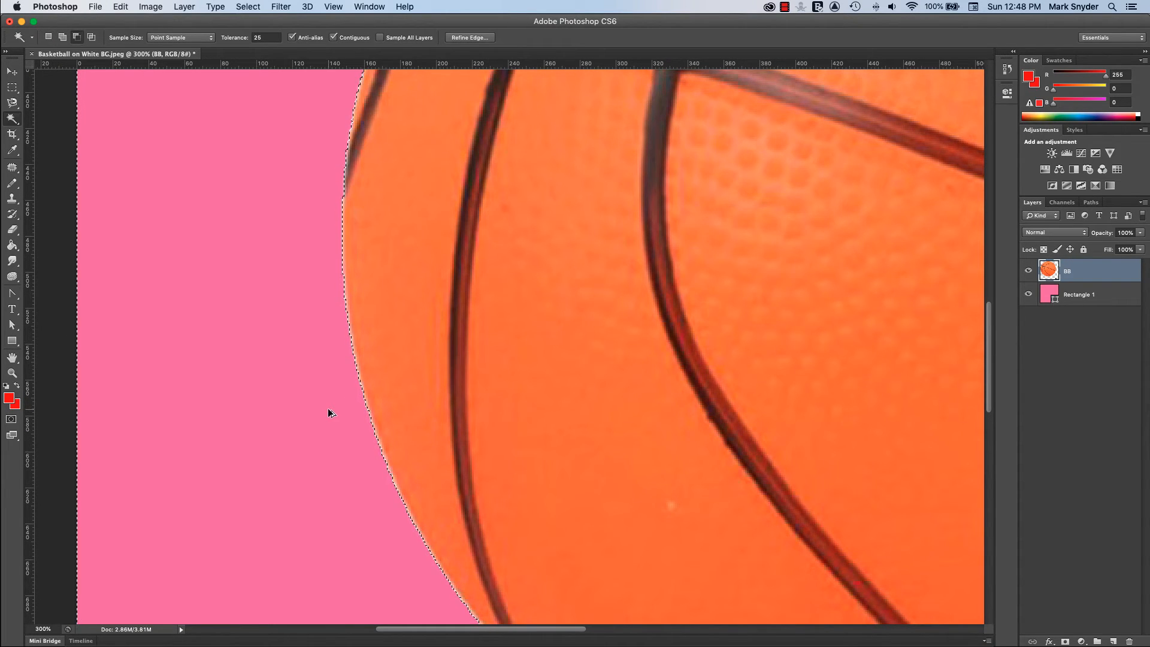
key(cmd+z)
key(cmd+0)
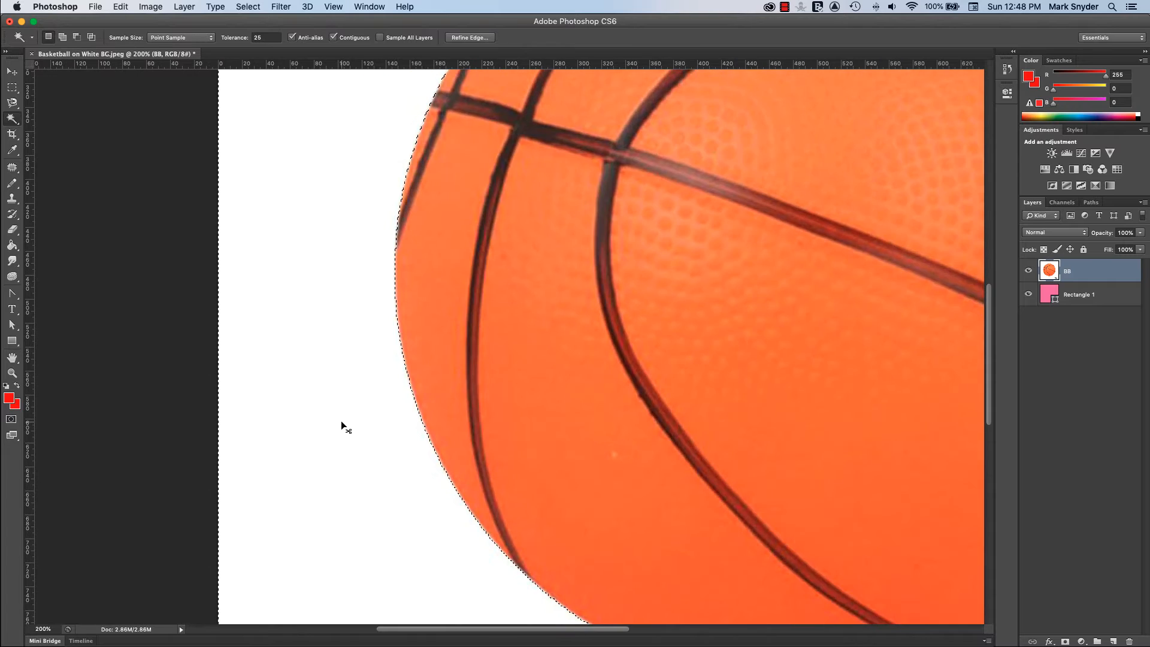
key(cmd+minus)
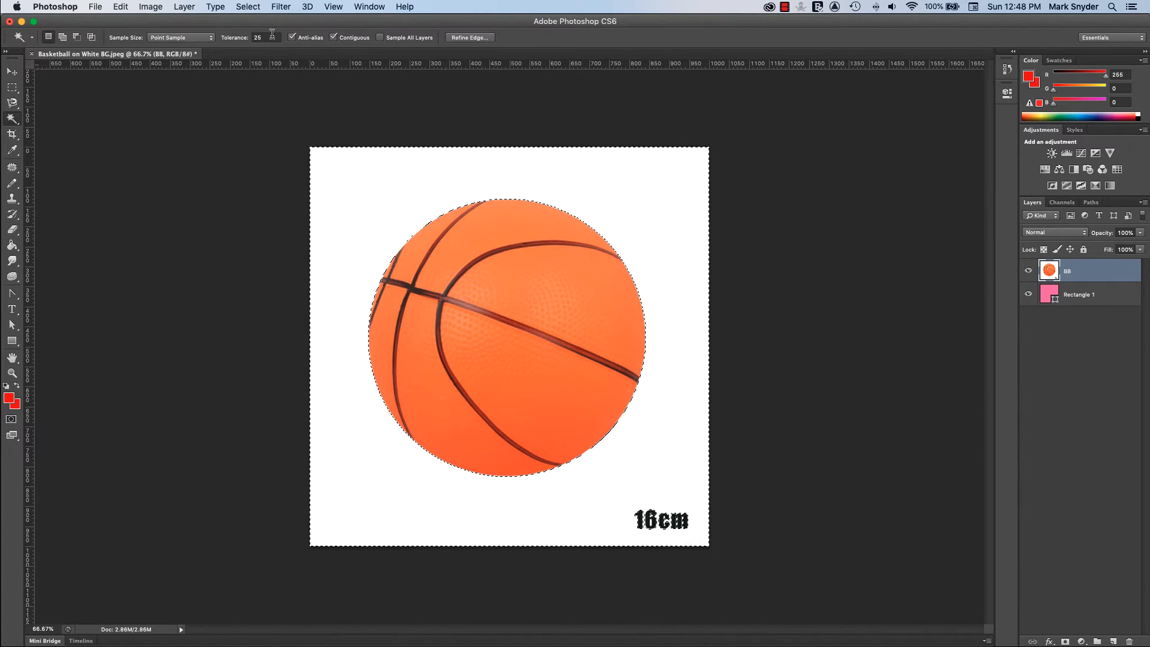
- Set the Magic Wand tolerance to 40, delete the white area around the basketball on the BB layer, and clear the selection
drag(267, 38, 218, 42)
text(40)
click(465, 119)
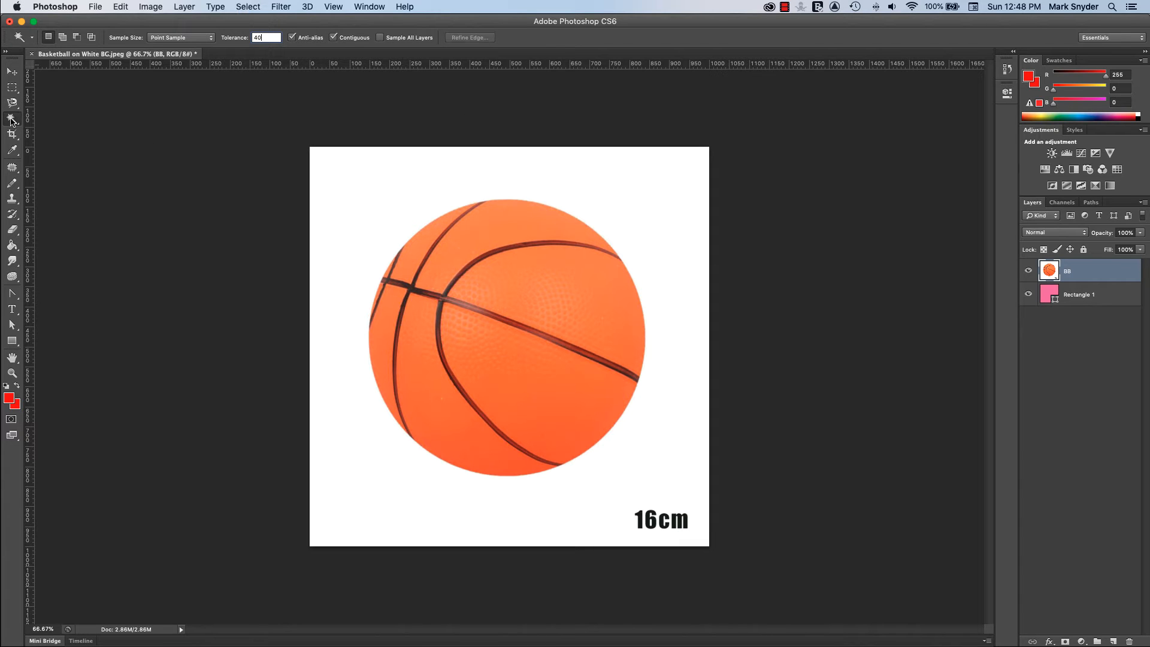
click(371, 204)
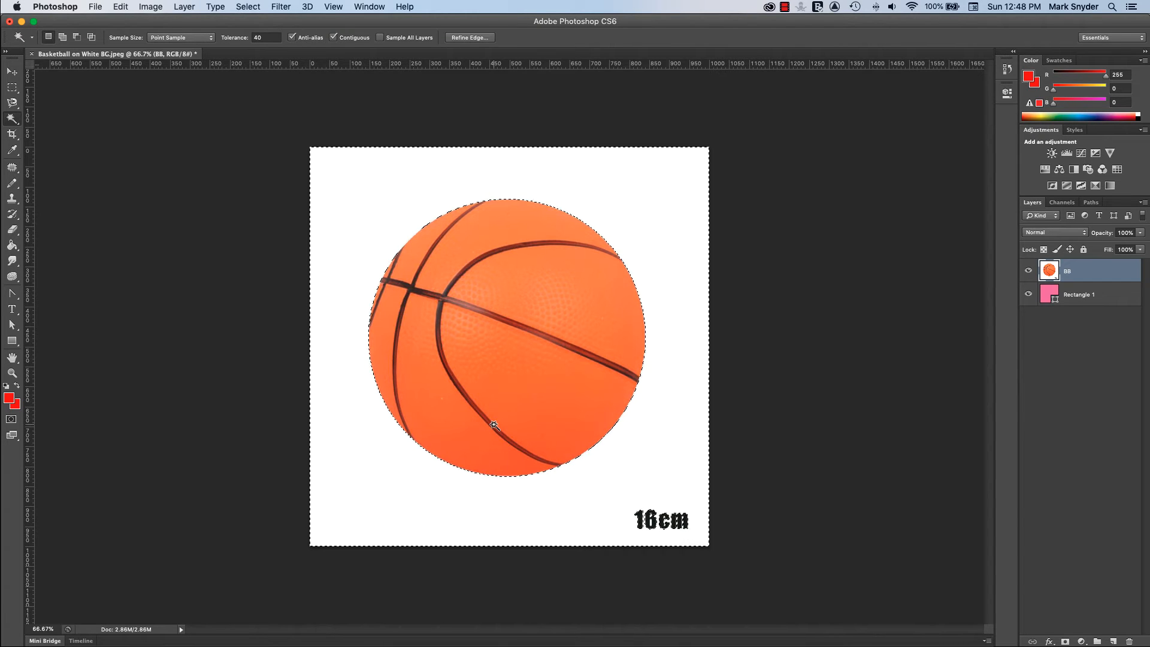
key(Delete)
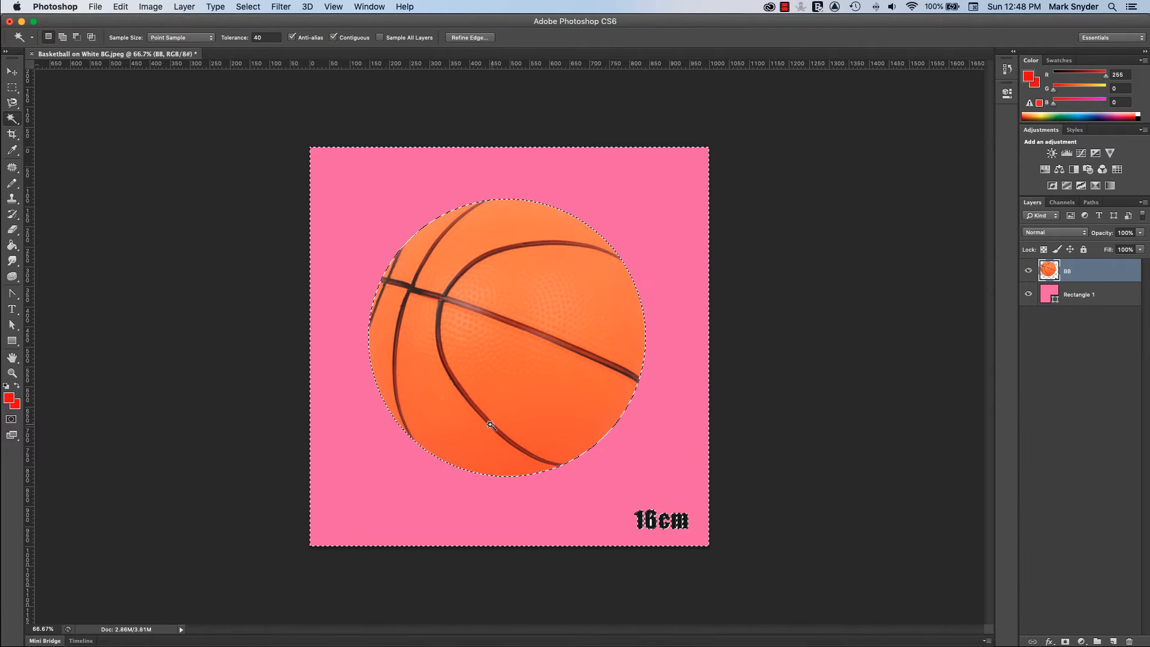
key(super+d)
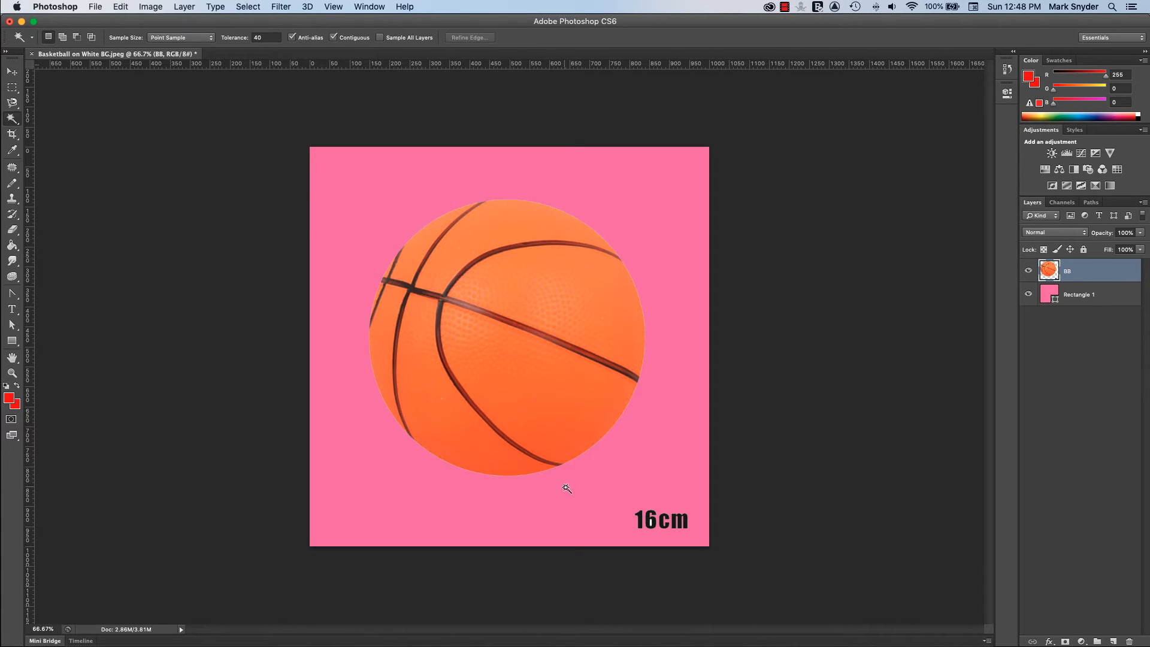
- Examine the basketball cutout with the pink rectangle hidden and shown, and check its edges at a larger magnification
click(1030, 297)
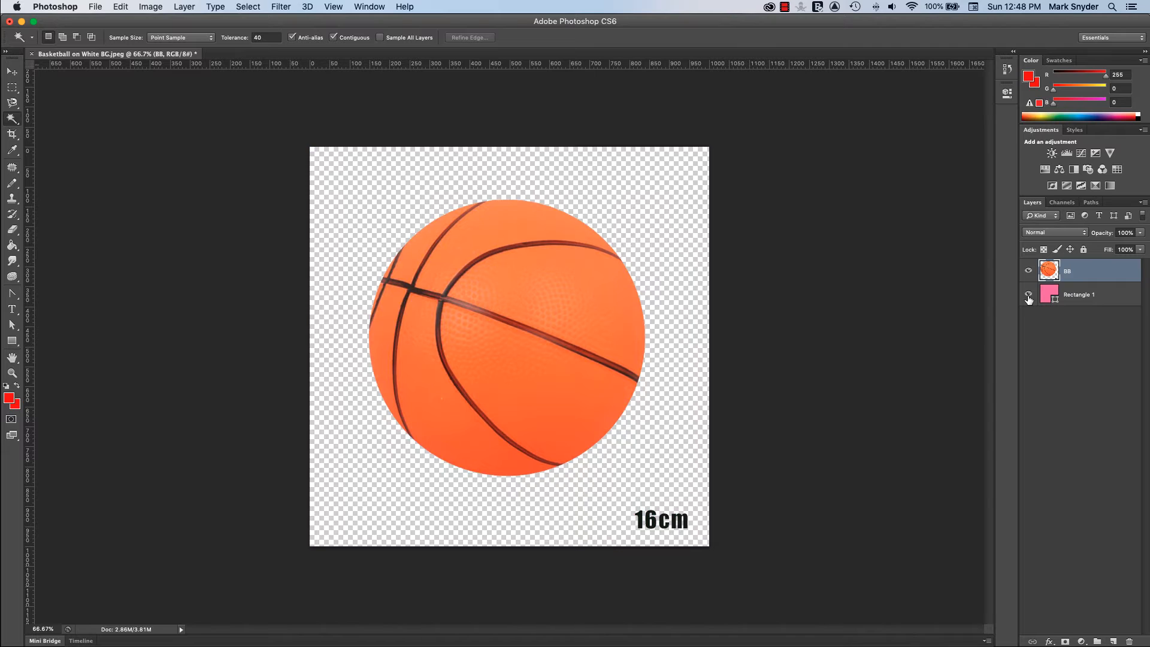
click(1029, 296)
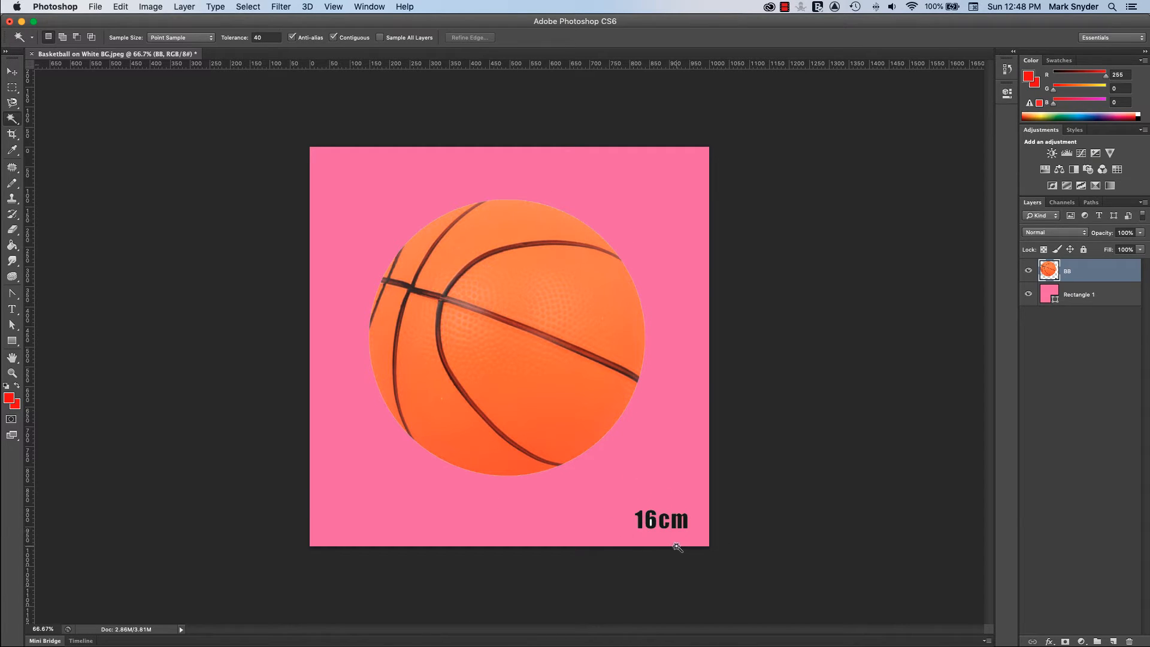
key(super+plus)
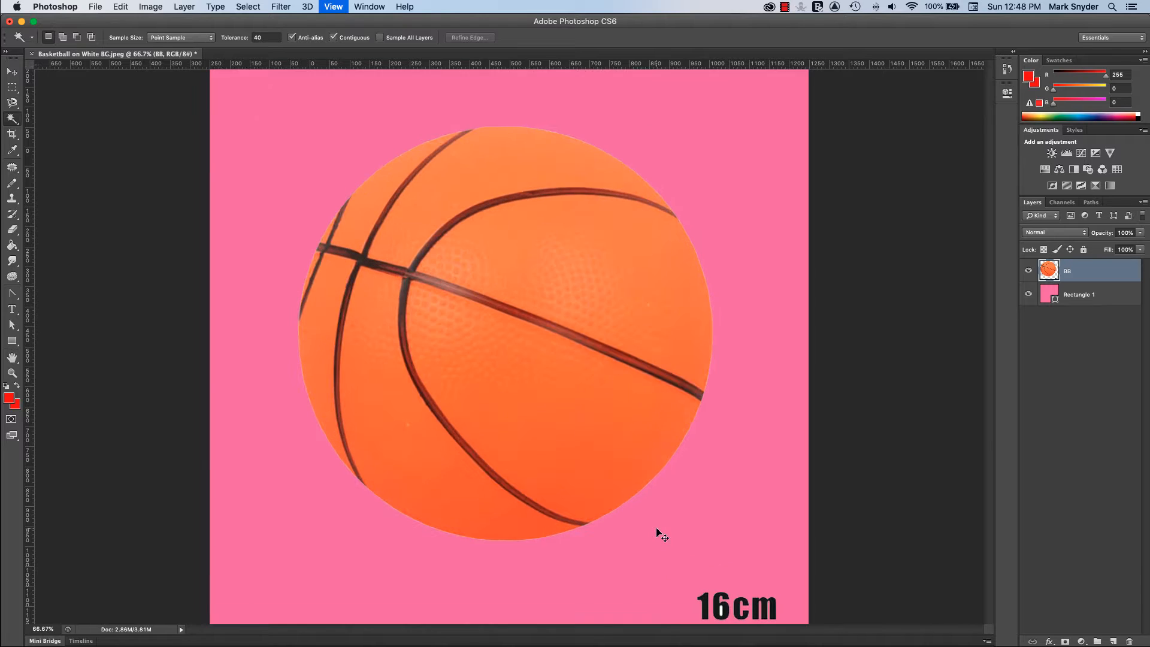
key(super+plus)
key(super+minus)
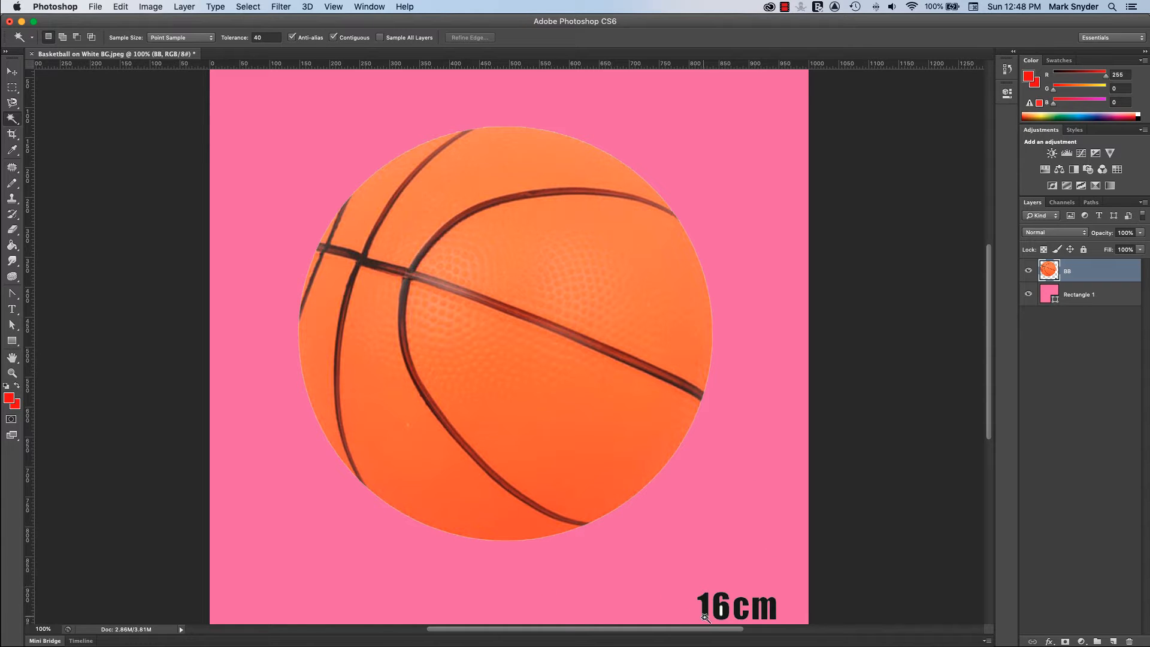
key(super+minus)
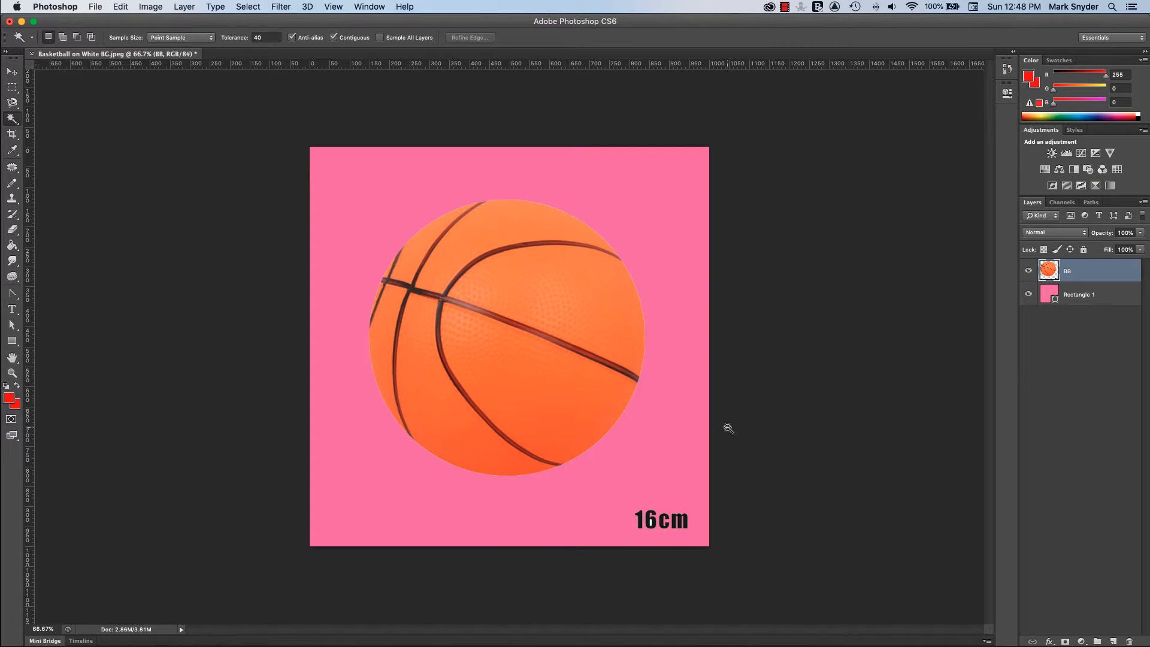
- Delete the "16cm" text from the BB layer using a rectangular marquee selection around it
click(12, 88)
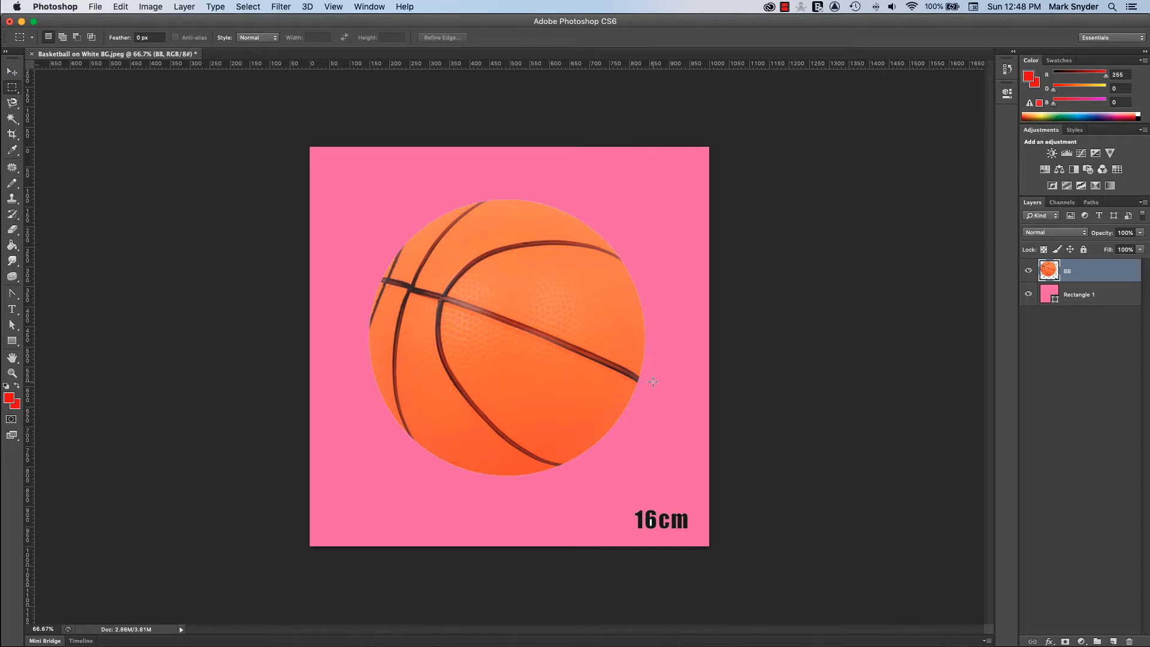
drag(607, 491, 725, 549)
key(Delete)
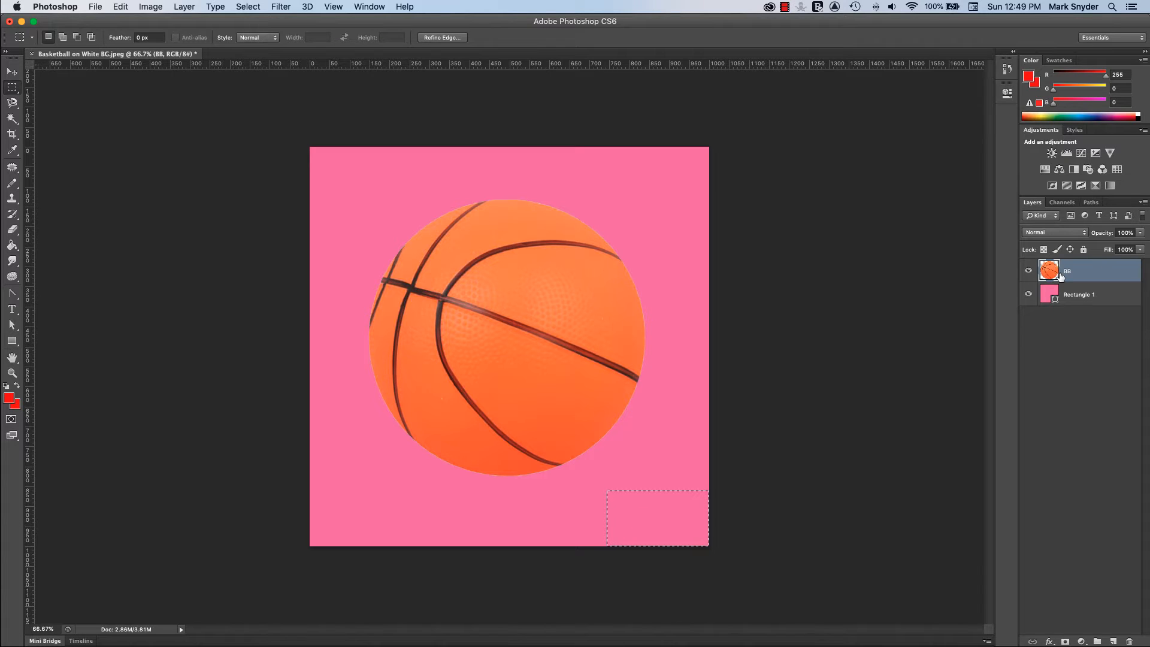
- Clear the selection, hide the pink Rectangle 1 layer and save the image as a PNG named Basketball on Transparent BG
key(super+d)
click(1028, 294)
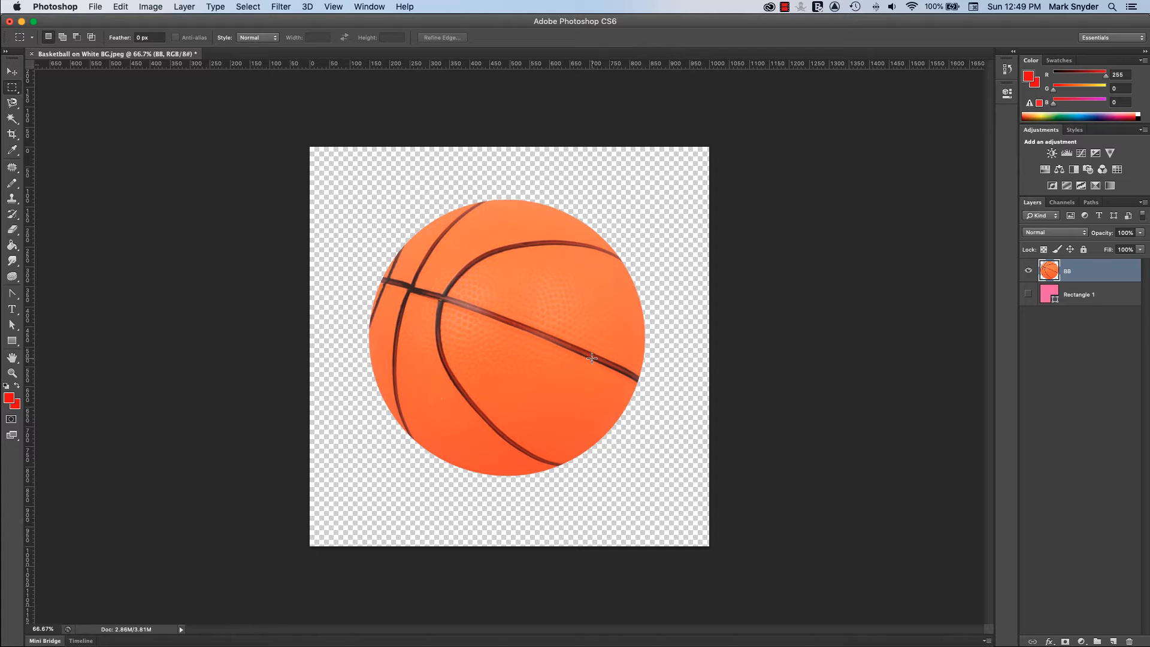
click(96, 7)
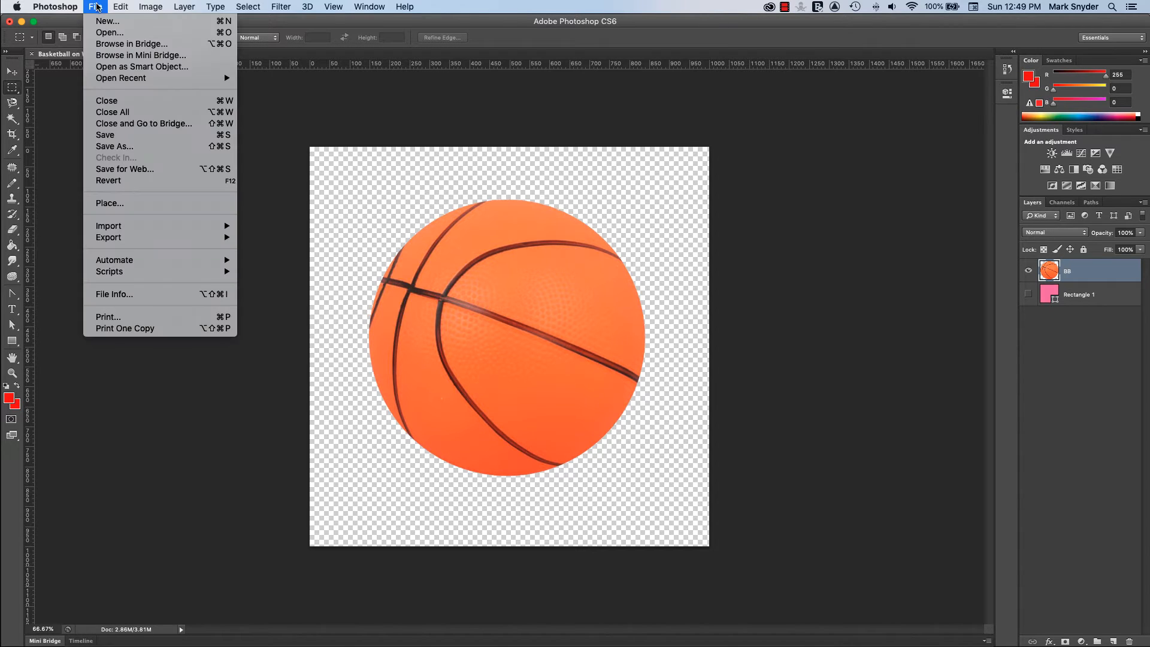
click(175, 149)
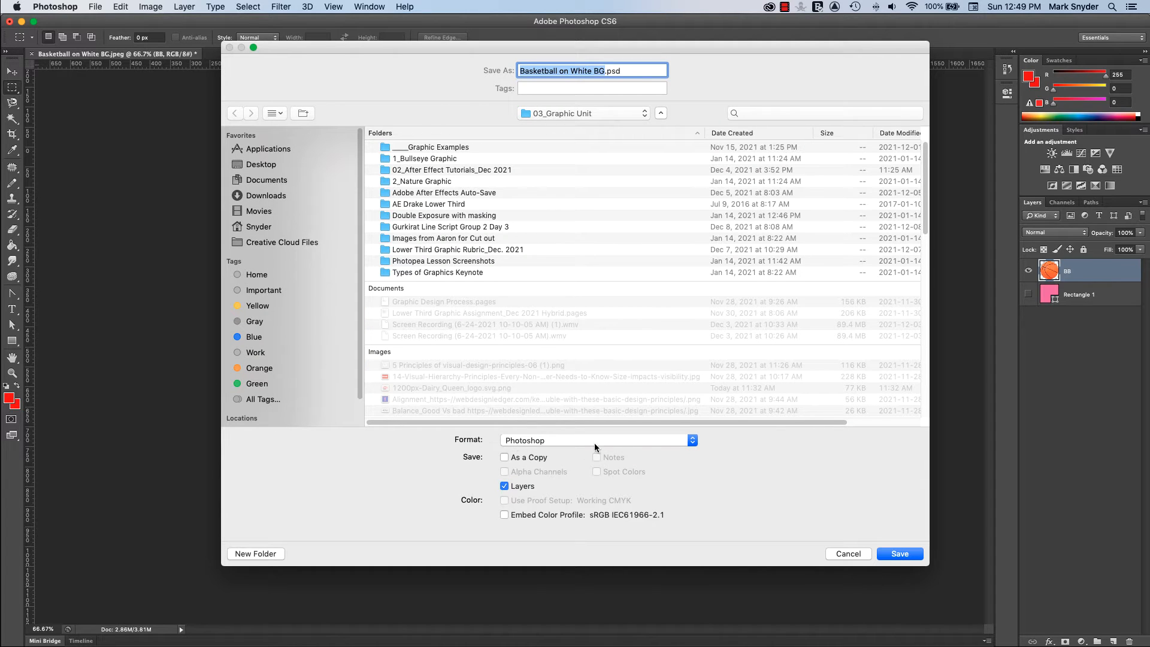
click(690, 443)
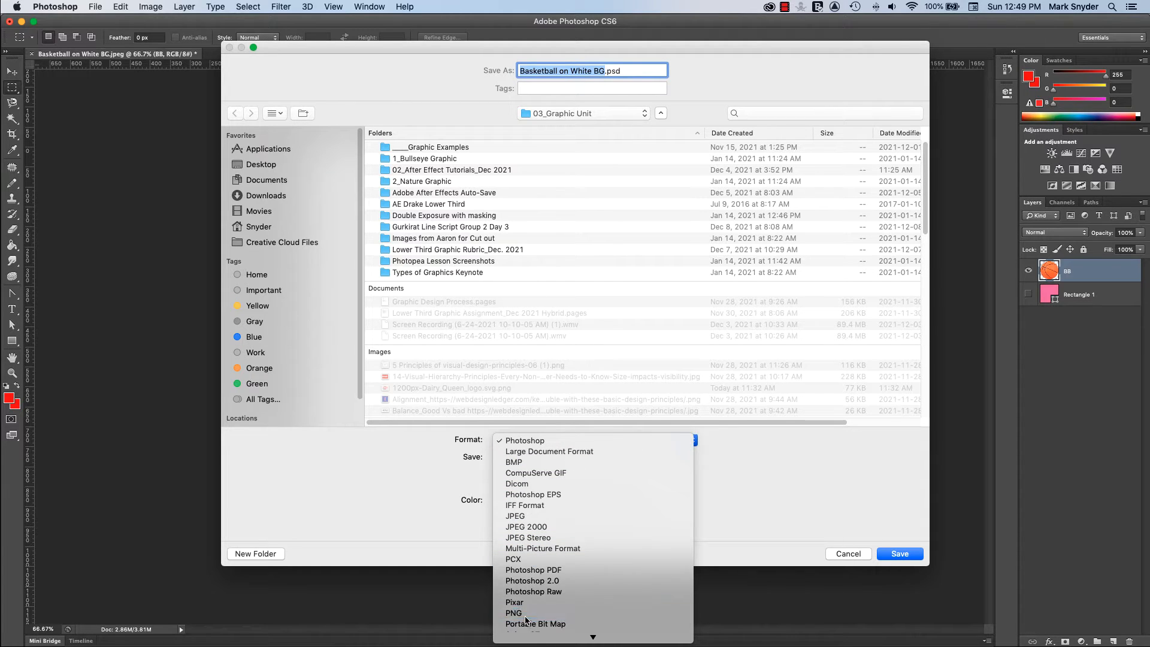
click(557, 612)
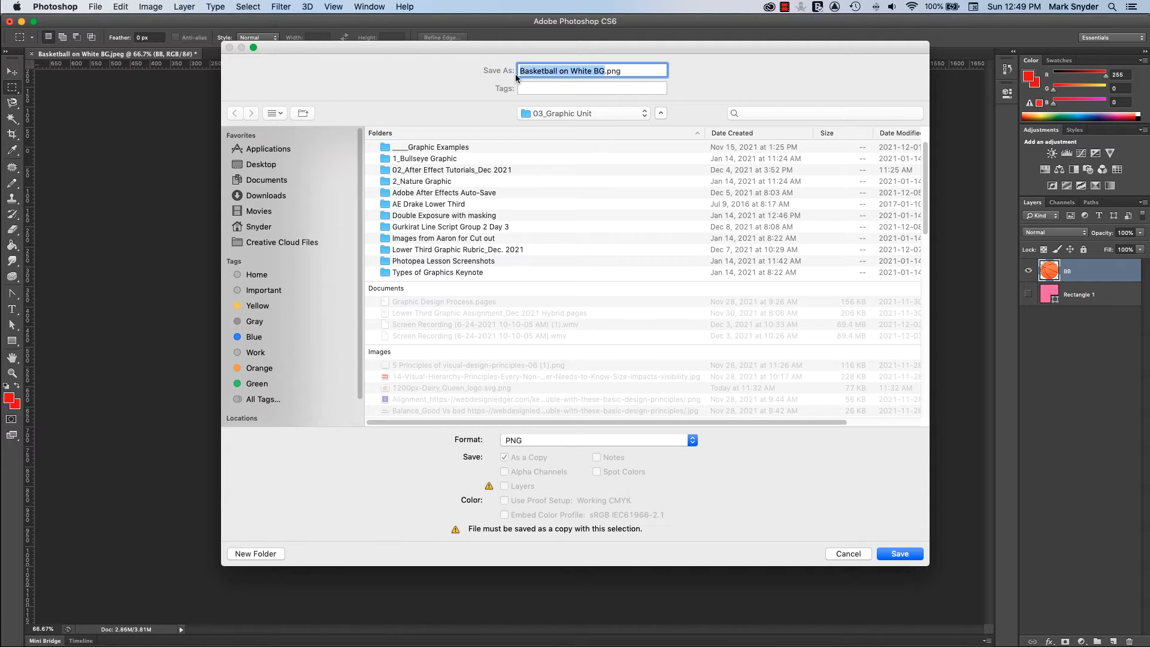
click(579, 73)
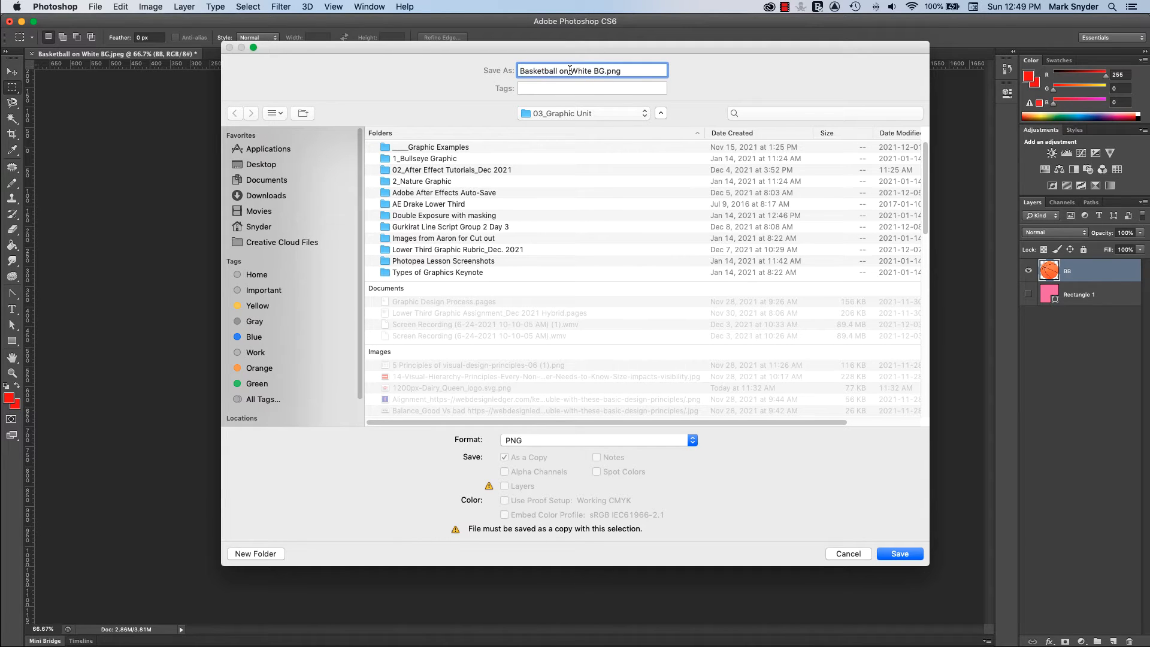
drag(570, 70, 580, 72)
text(Transparent)
key(BackSpace)
click(896, 551)
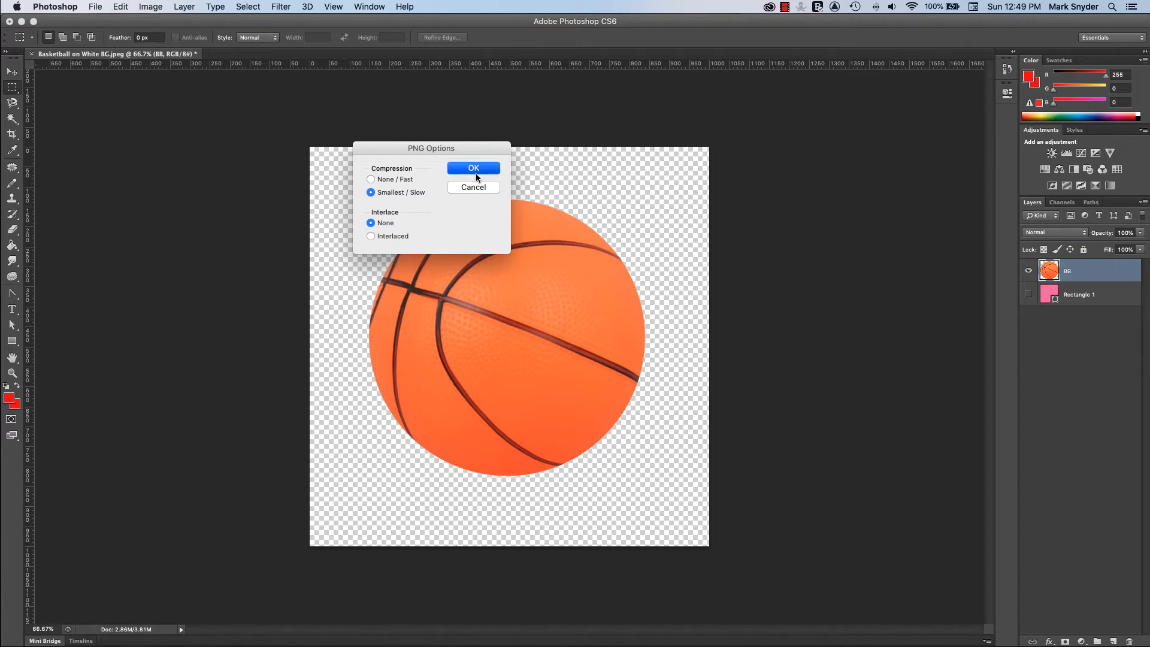
click(474, 172)
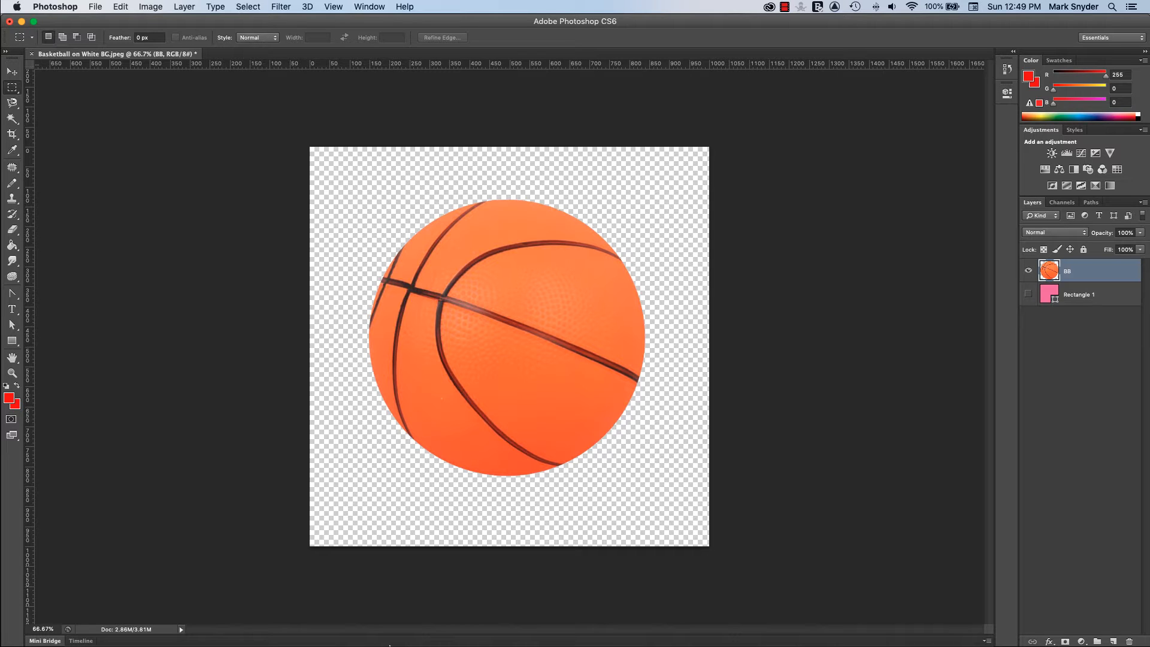
- Switch to After Effects and create an HDTV 1080 29.97 composition named New BB and Text AE Comp
mouse_move(387, 644)
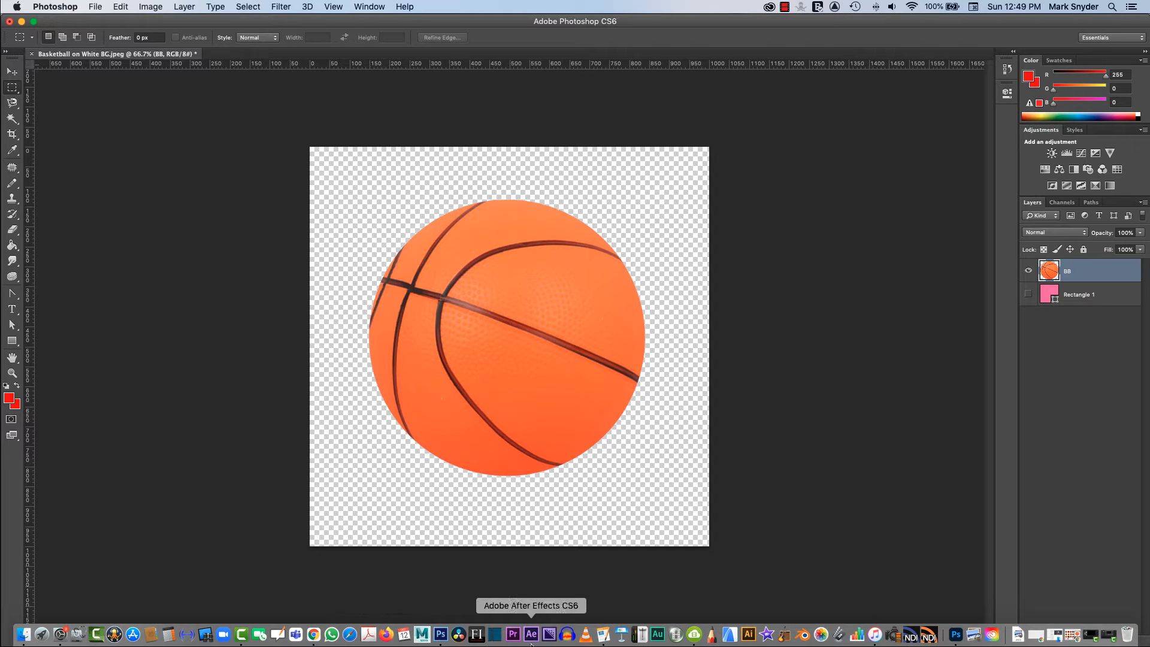
click(530, 642)
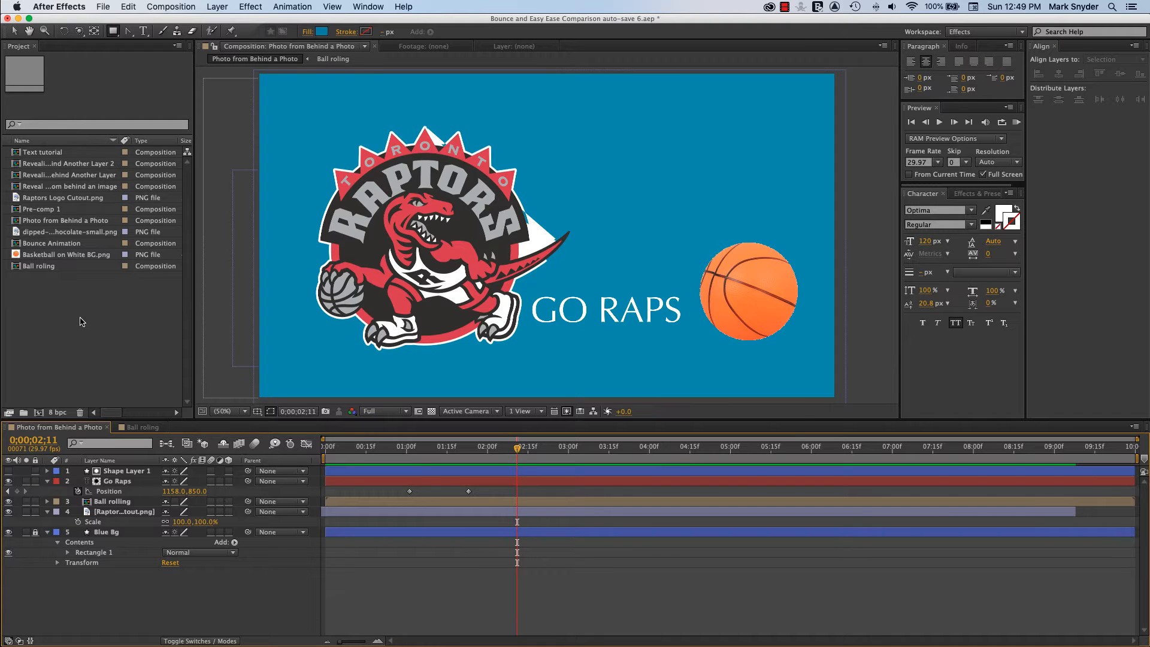
click(135, 426)
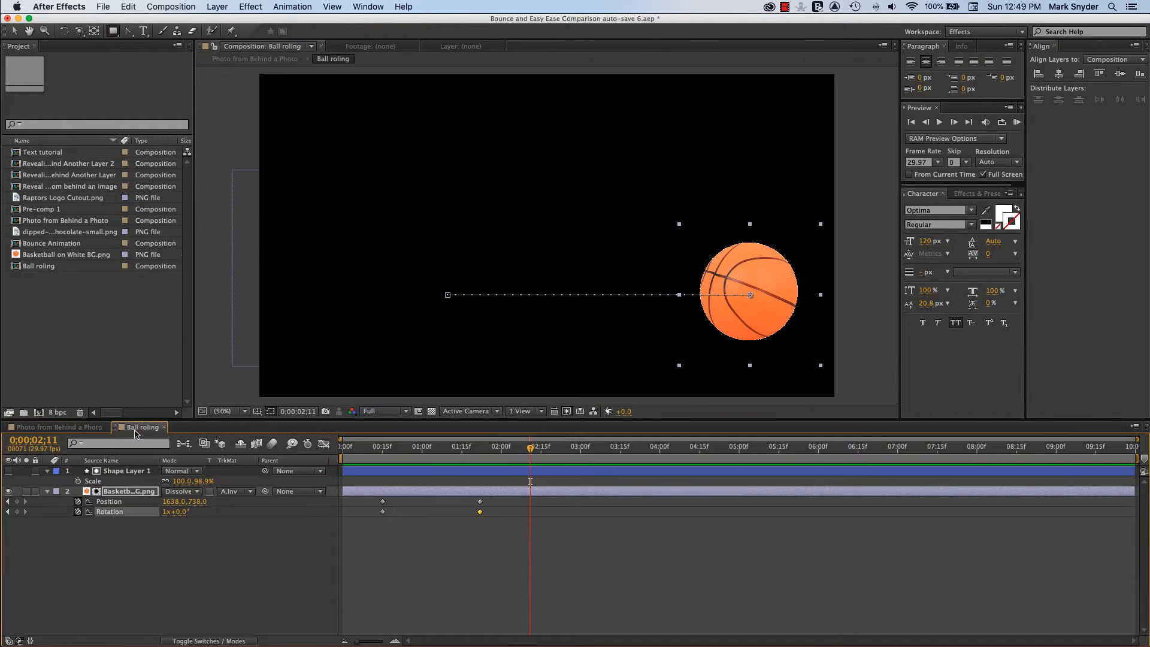
click(73, 366)
right_click(74, 324)
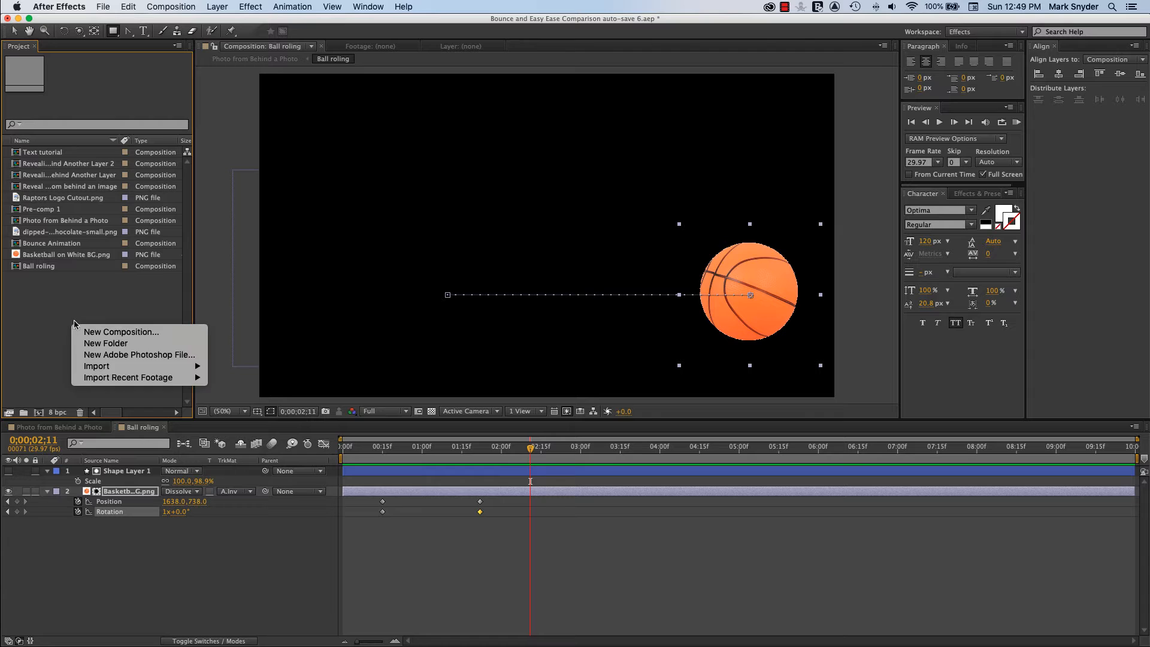
click(117, 332)
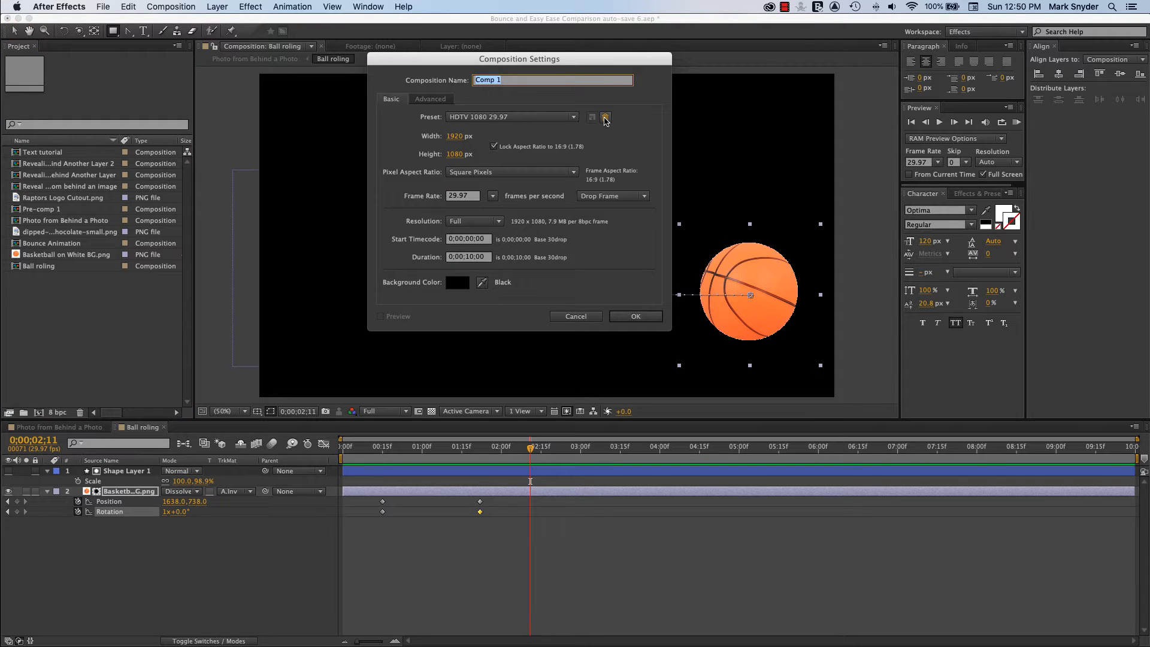
text(New BB and Text AE)
click(629, 318)
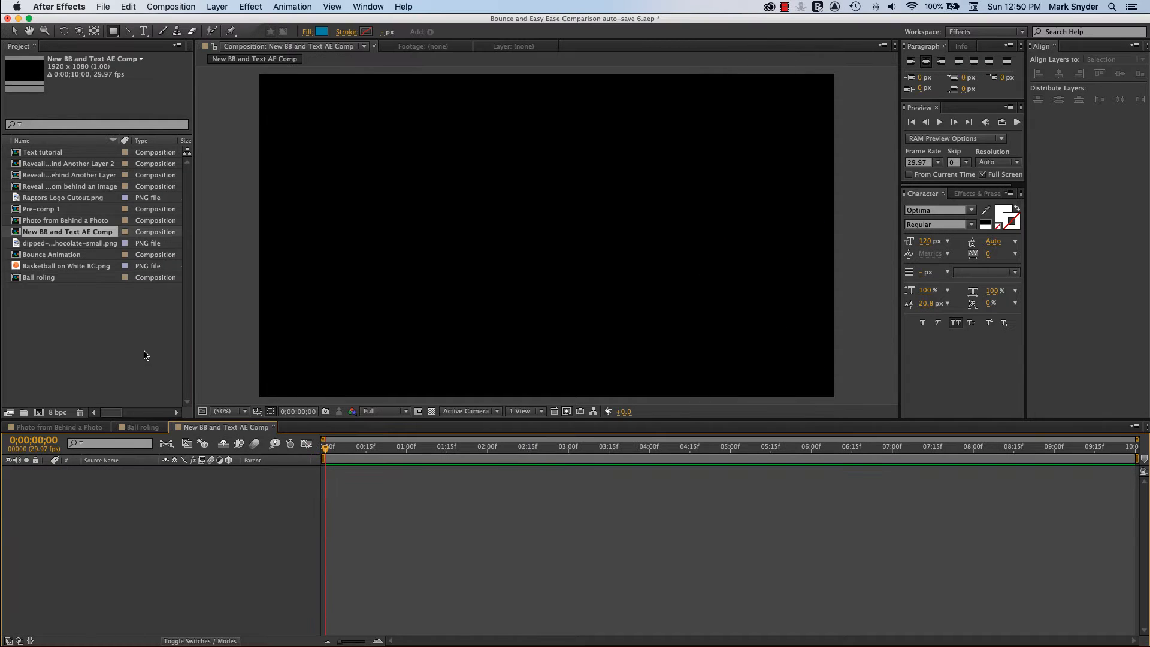
- Delete the old Basketball on White BG.png footage from the project
click(59, 233)
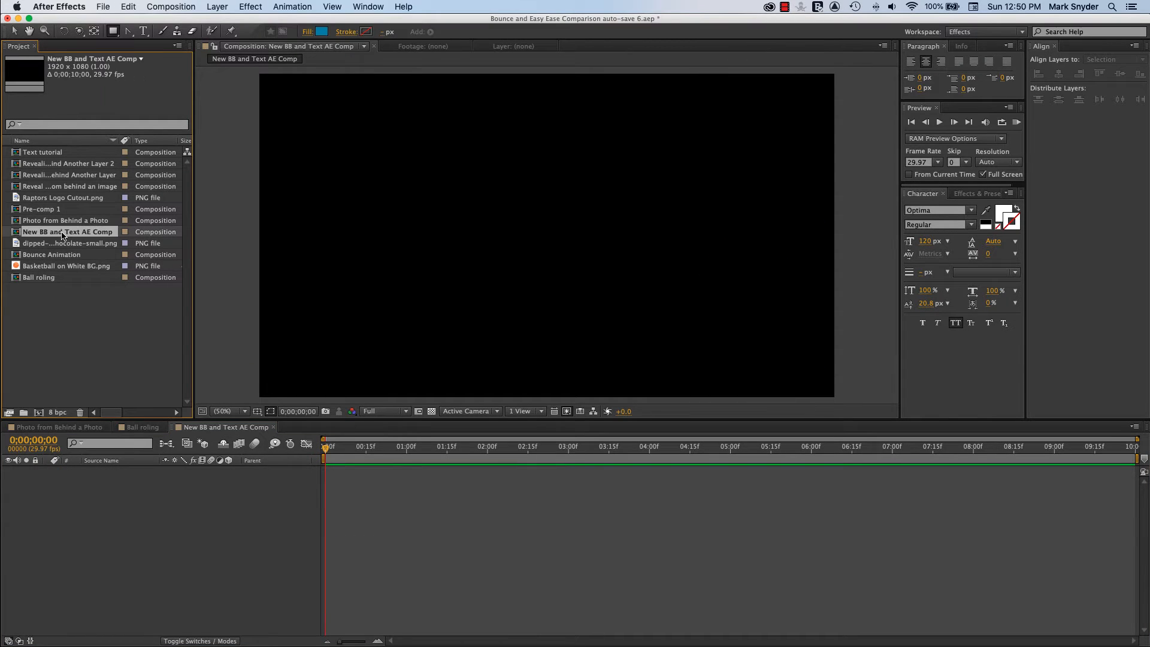
click(70, 267)
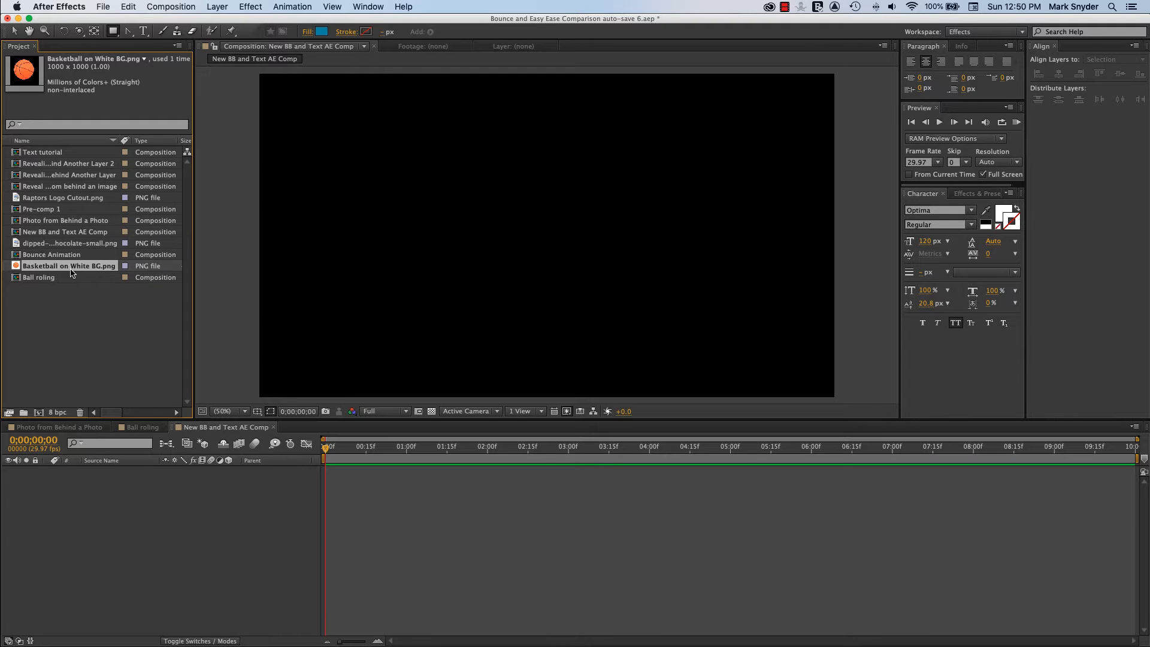
key(Delete)
click(686, 355)
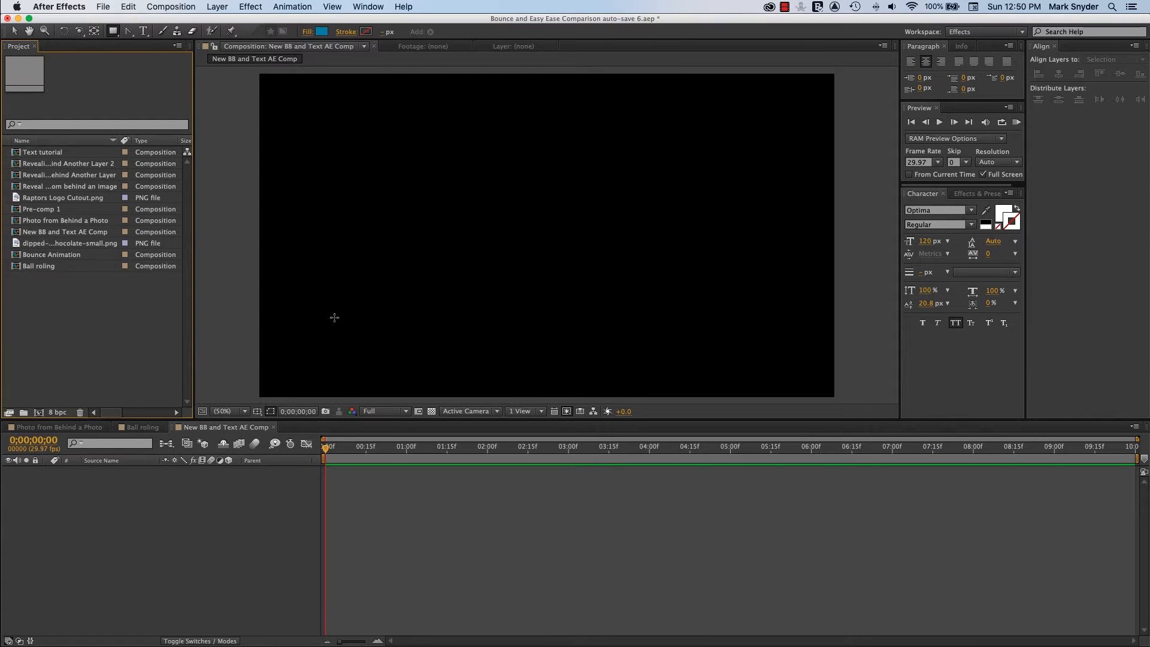
- Import Raptors Logo Cutout.png from the 03_Graphic Unit folder as footage
click(57, 201)
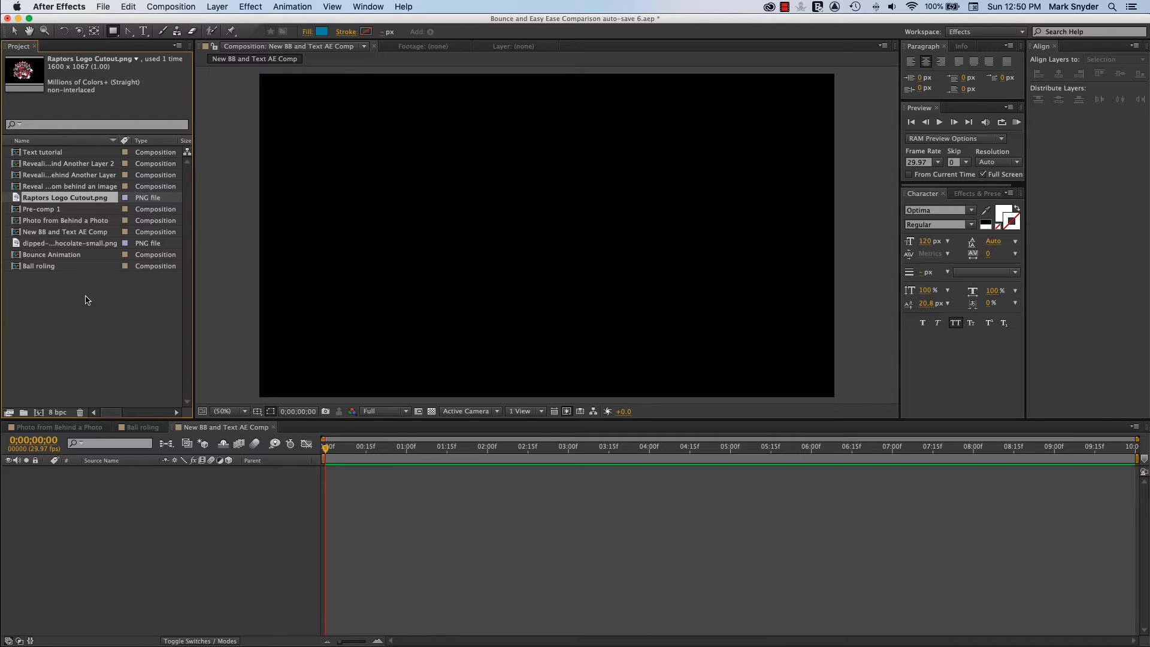
right_click(78, 323)
mouse_move(135, 367)
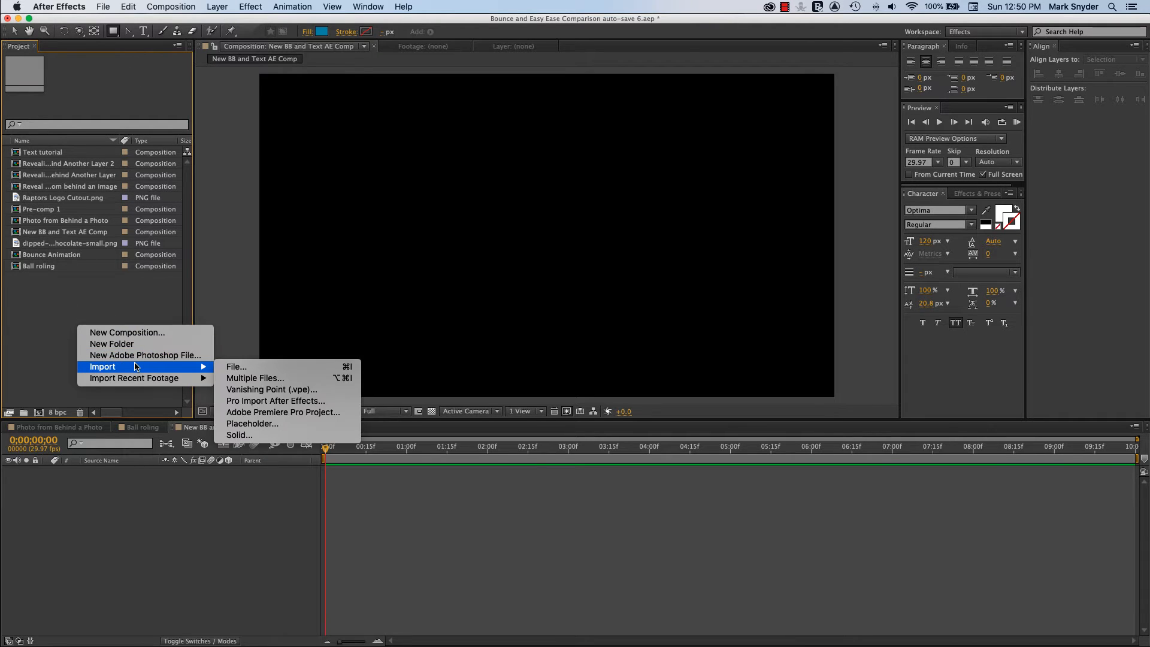
click(240, 367)
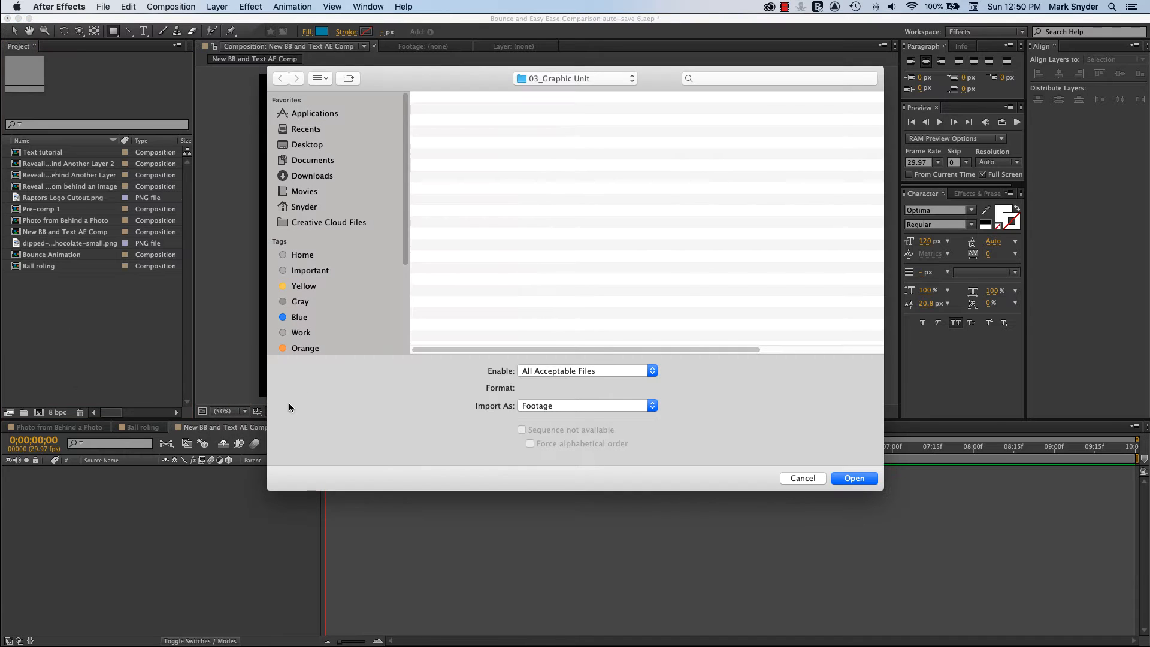
scroll(496, 293, down, 5)
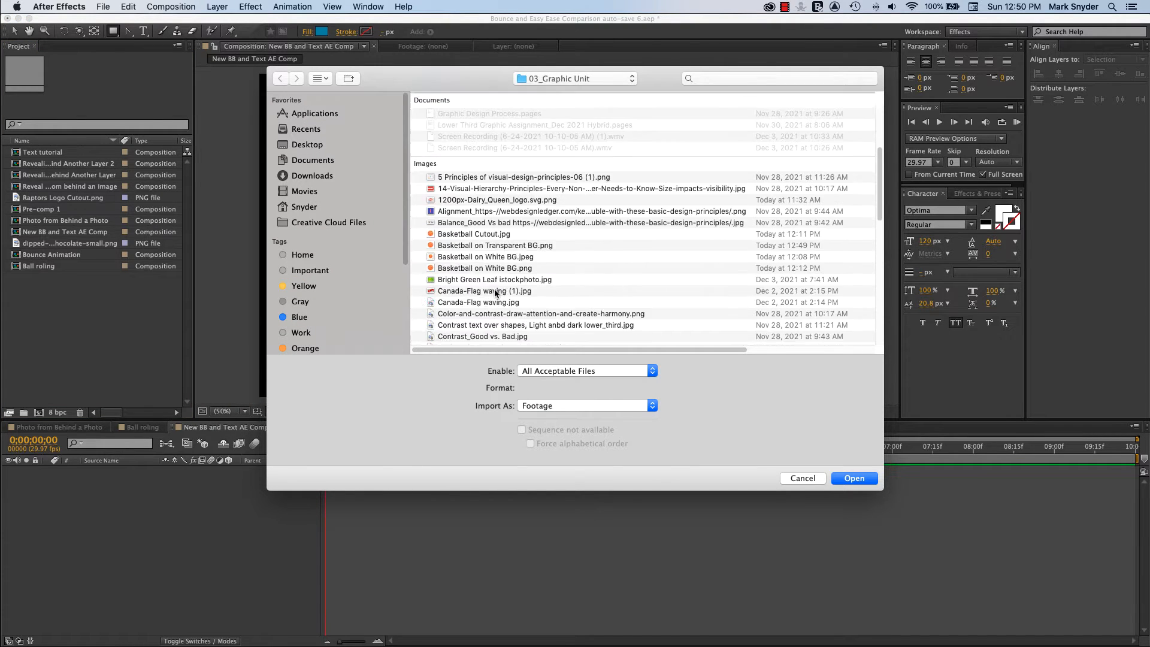
scroll(495, 293, down, 8)
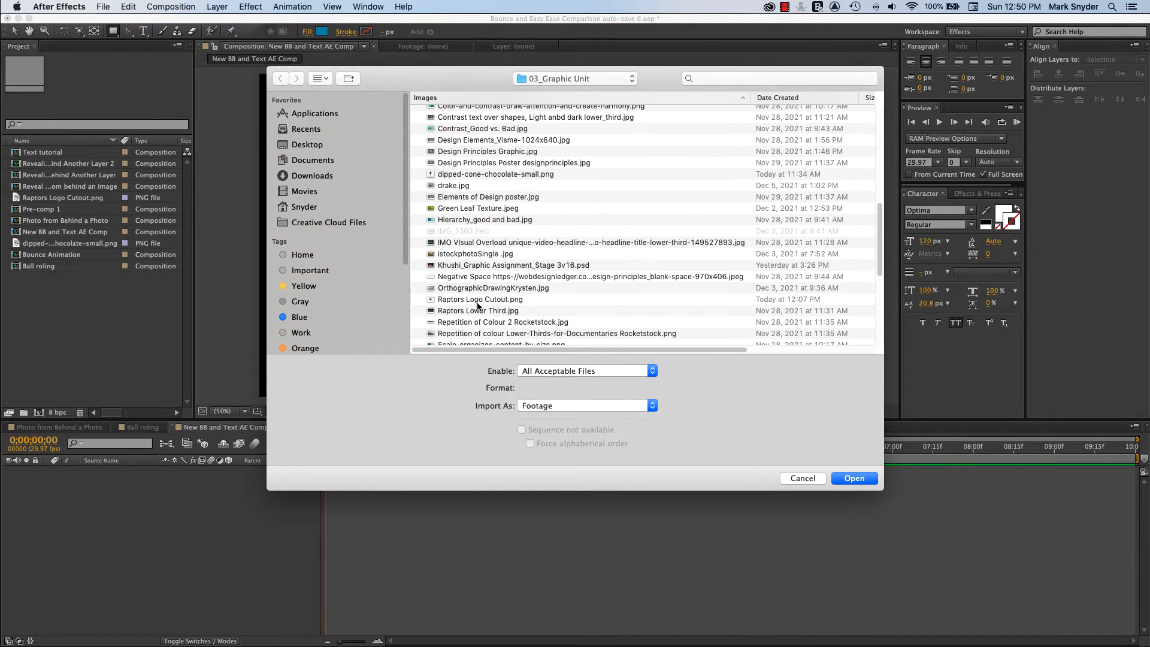
click(482, 299)
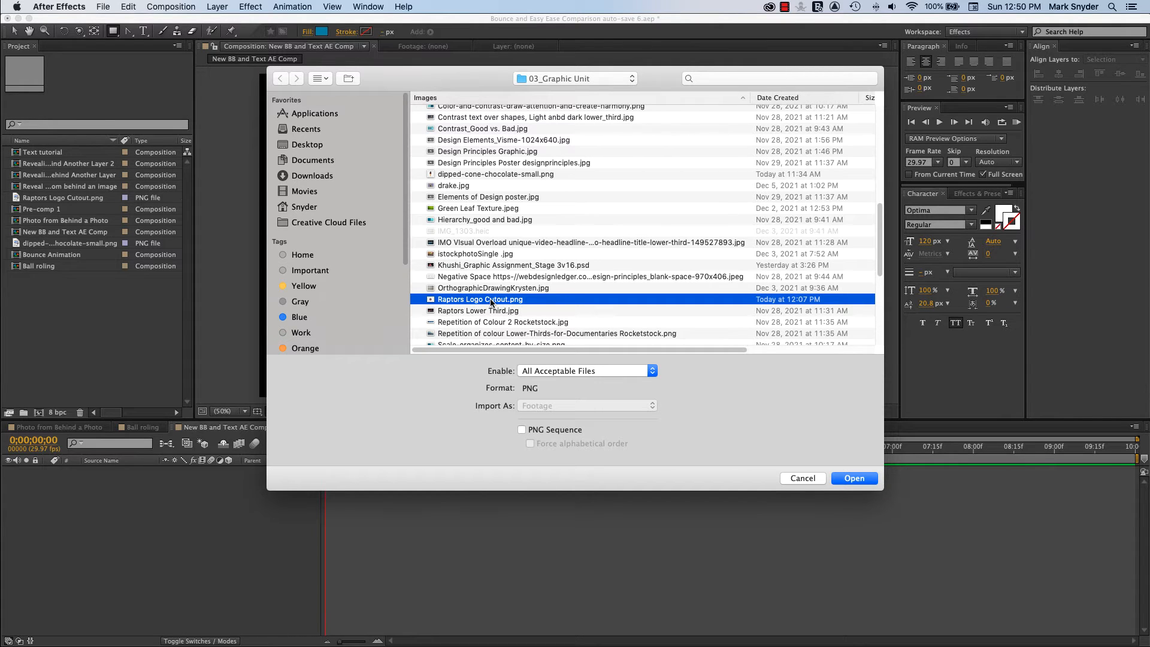
key(Return)
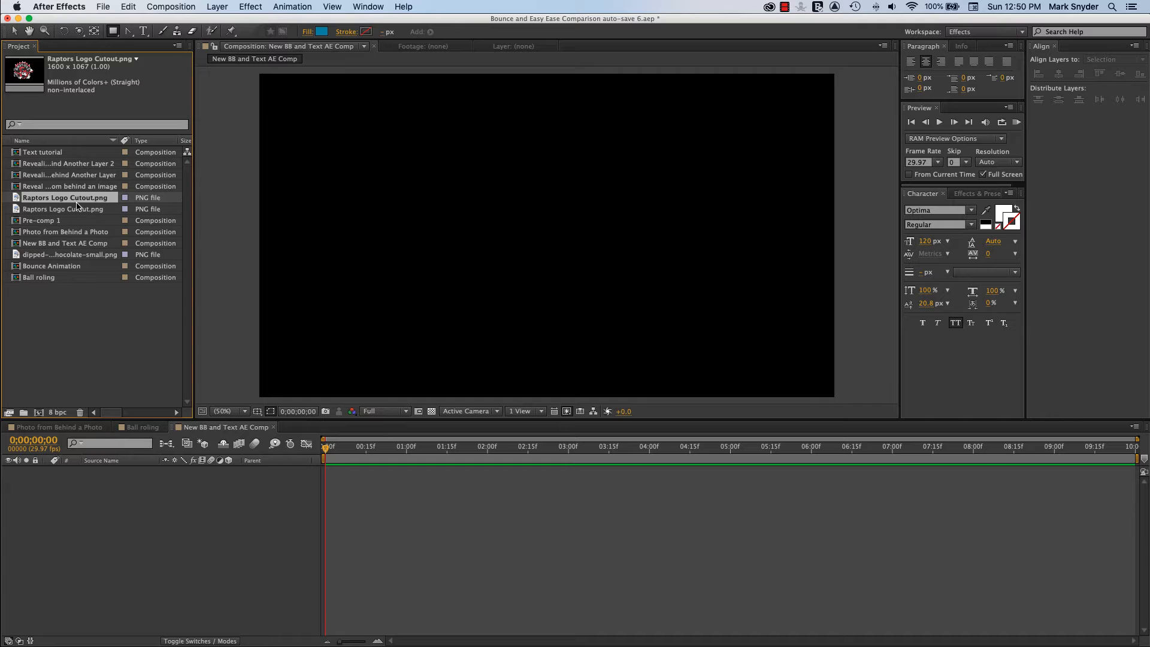
- Delete the older, already used copy of Raptors Logo Cutout.png from the project
click(81, 208)
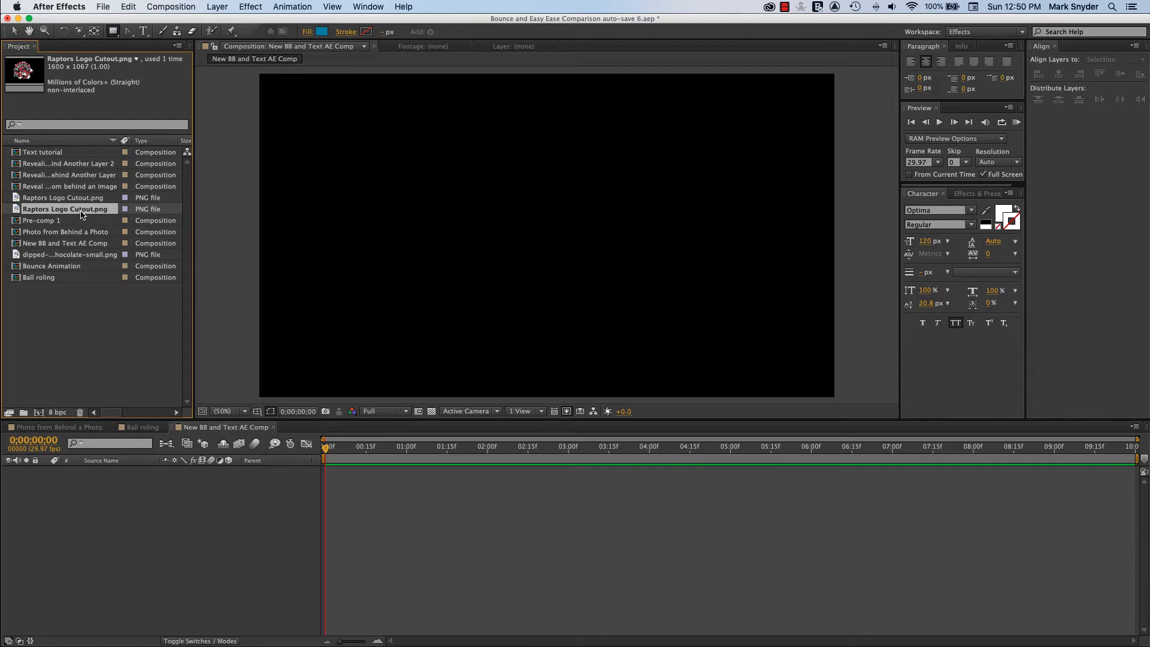
key(Delete)
click(685, 350)
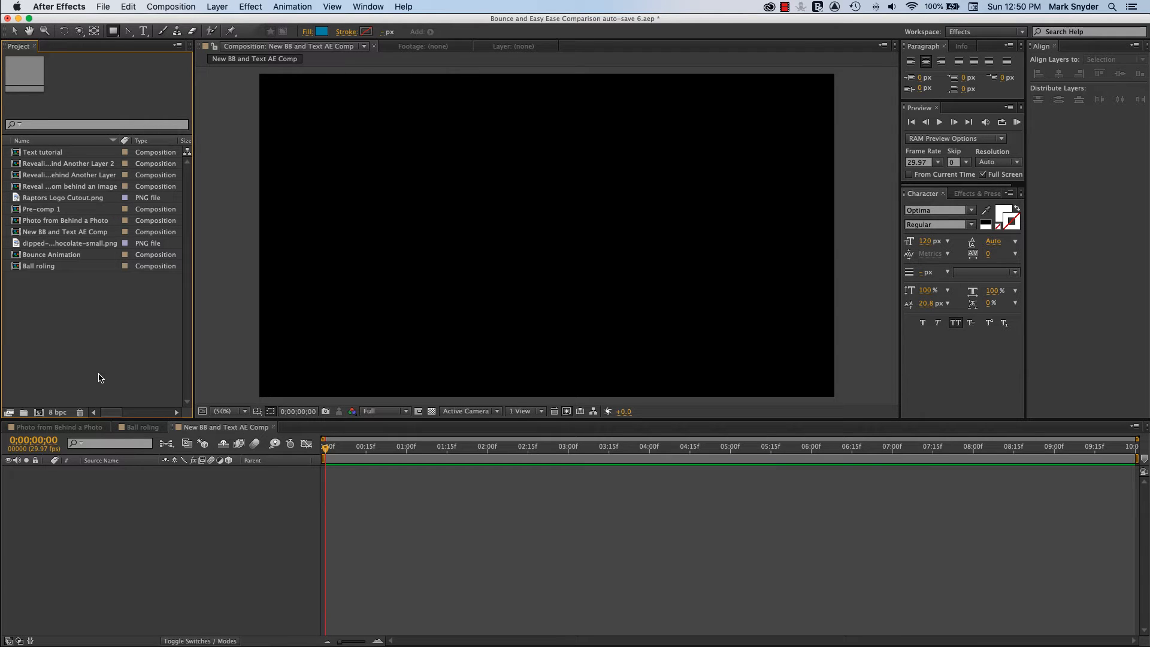
- Draw a blue rectangle shape without a stroke that extends slightly past all edges of the composition frame
click(128, 547)
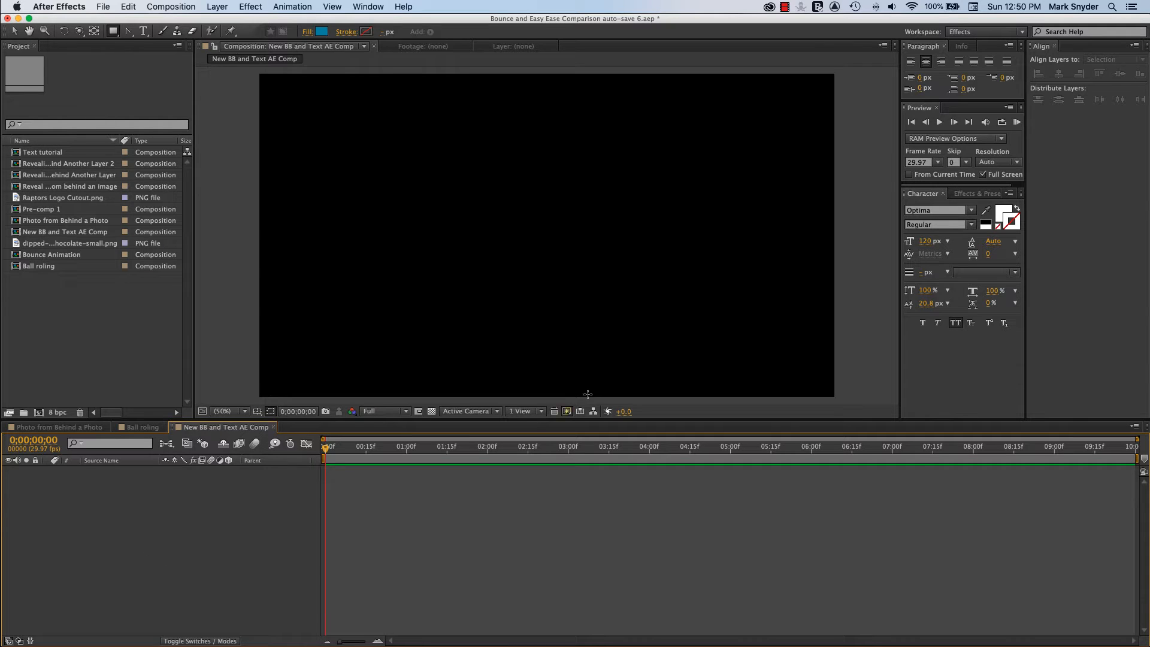
click(243, 412)
click(239, 423)
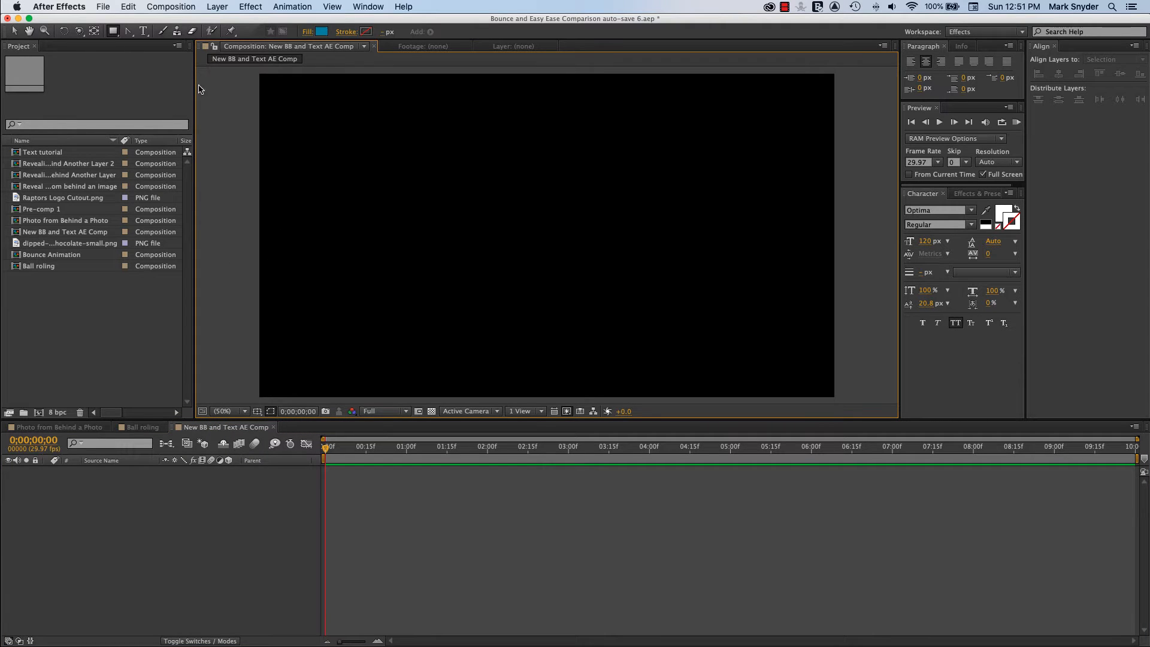
click(113, 32)
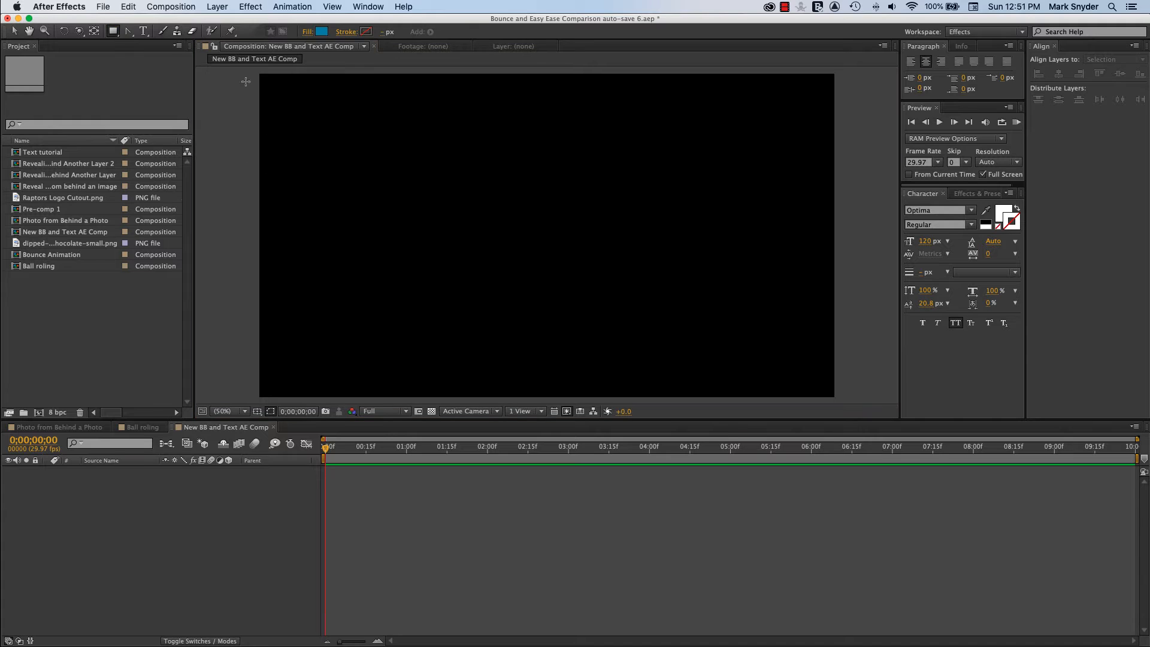
drag(251, 67, 845, 404)
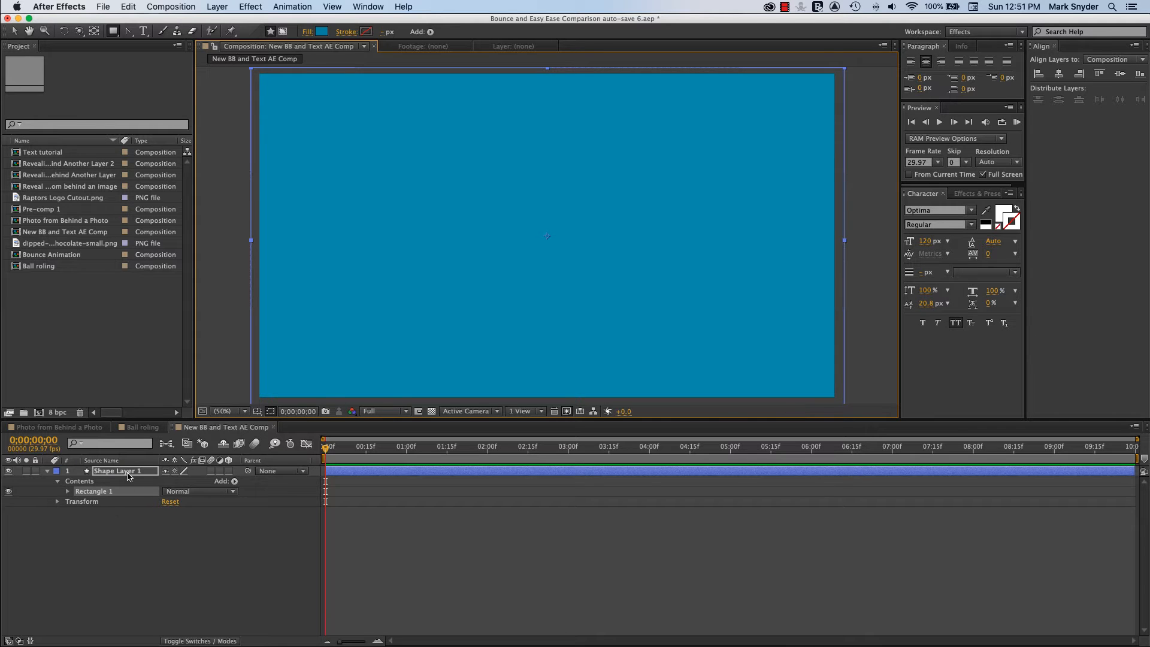
- Rename the rectangle's shape layer CSS BG, collapse its properties and lock the layer
right_click(129, 476)
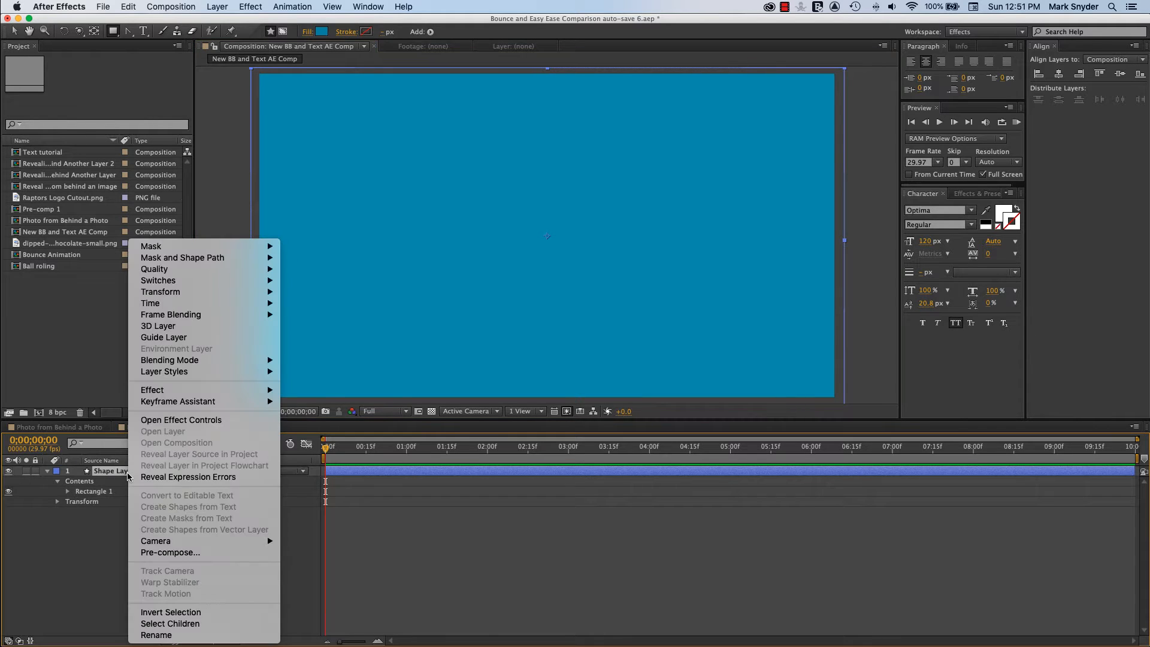
click(163, 634)
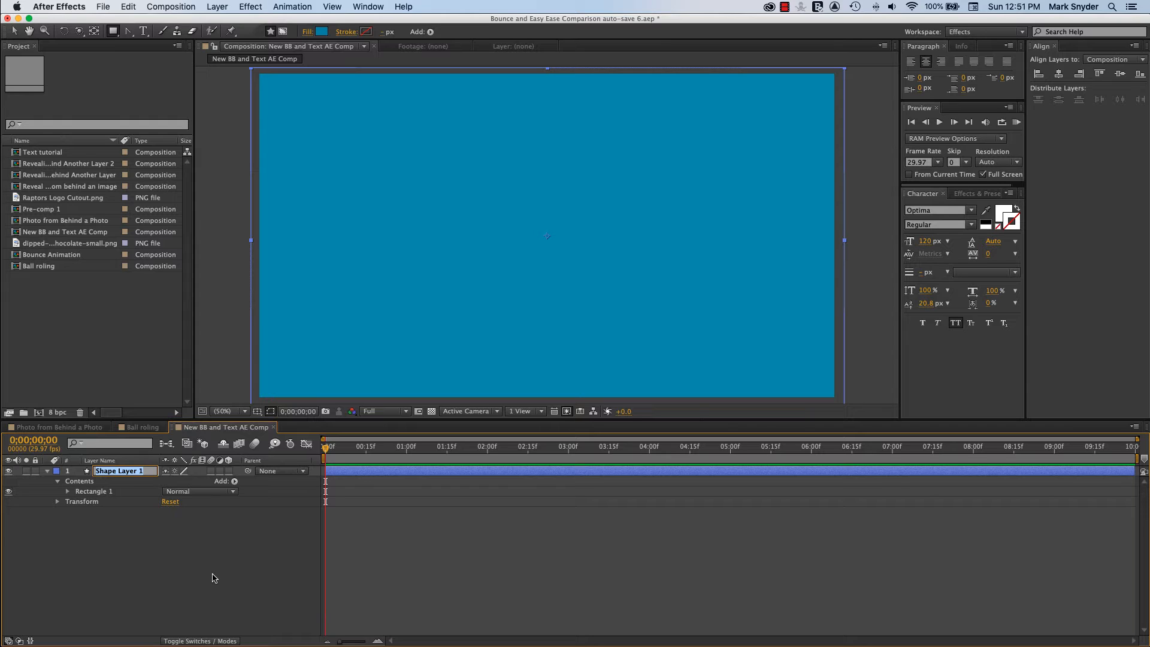
text(CSS BG)
key(Return)
click(81, 529)
click(49, 474)
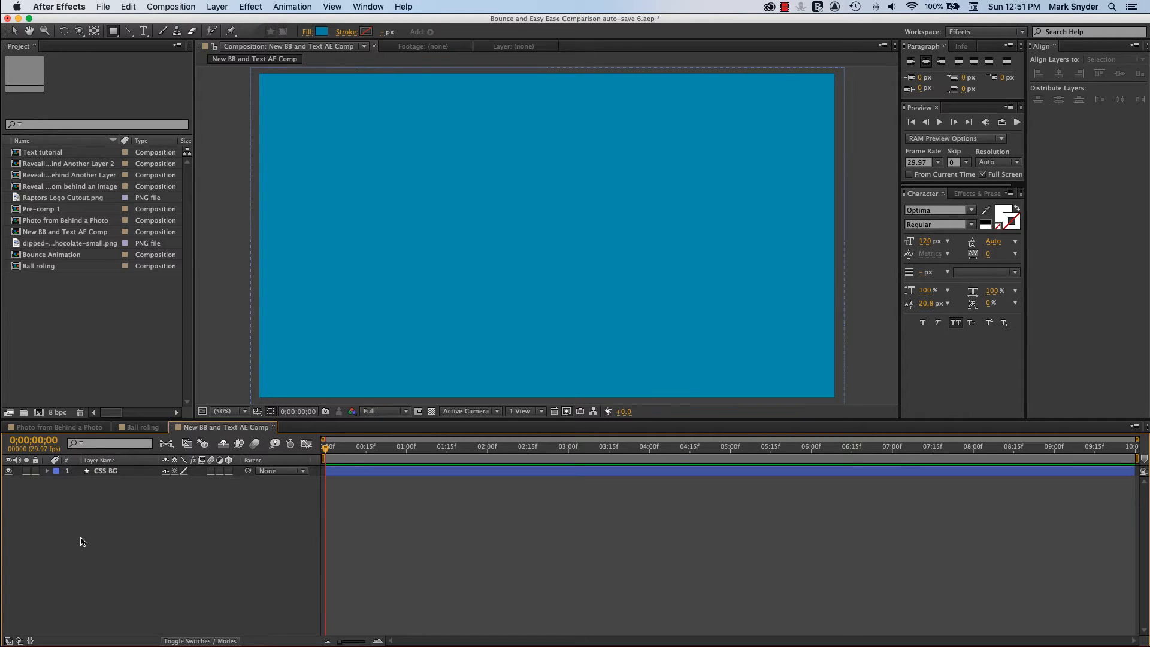
click(36, 471)
- Import Basketball on Transparent BG.png from the 03_Graphic Unit folder into the project as footage
click(91, 346)
right_click(54, 328)
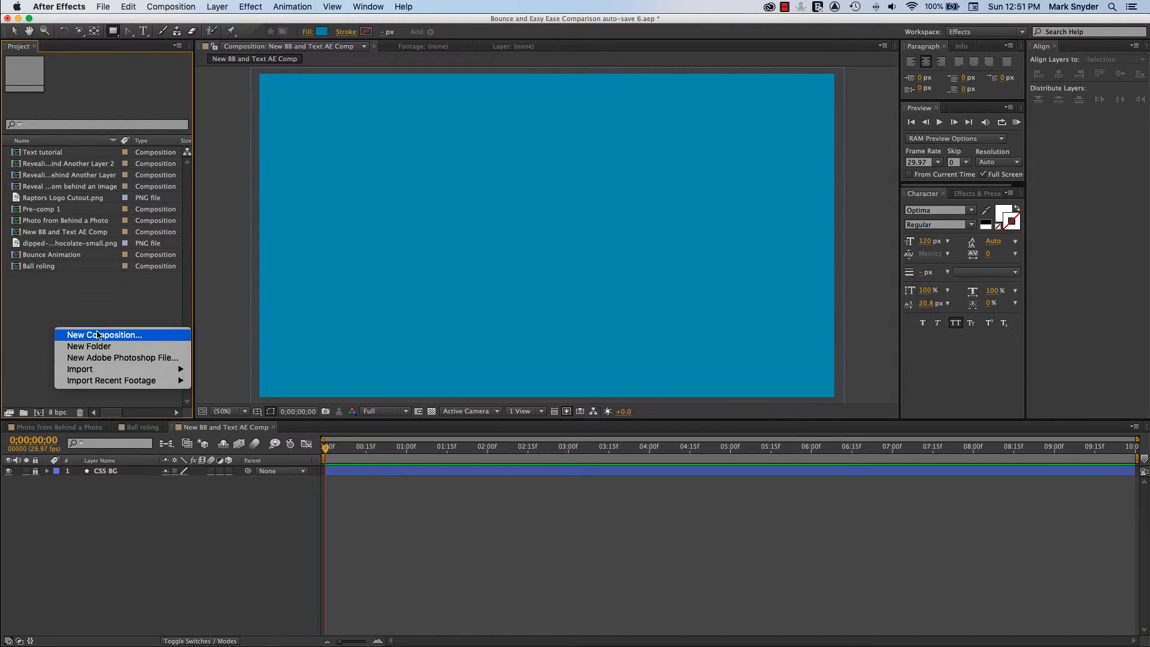
mouse_move(90, 372)
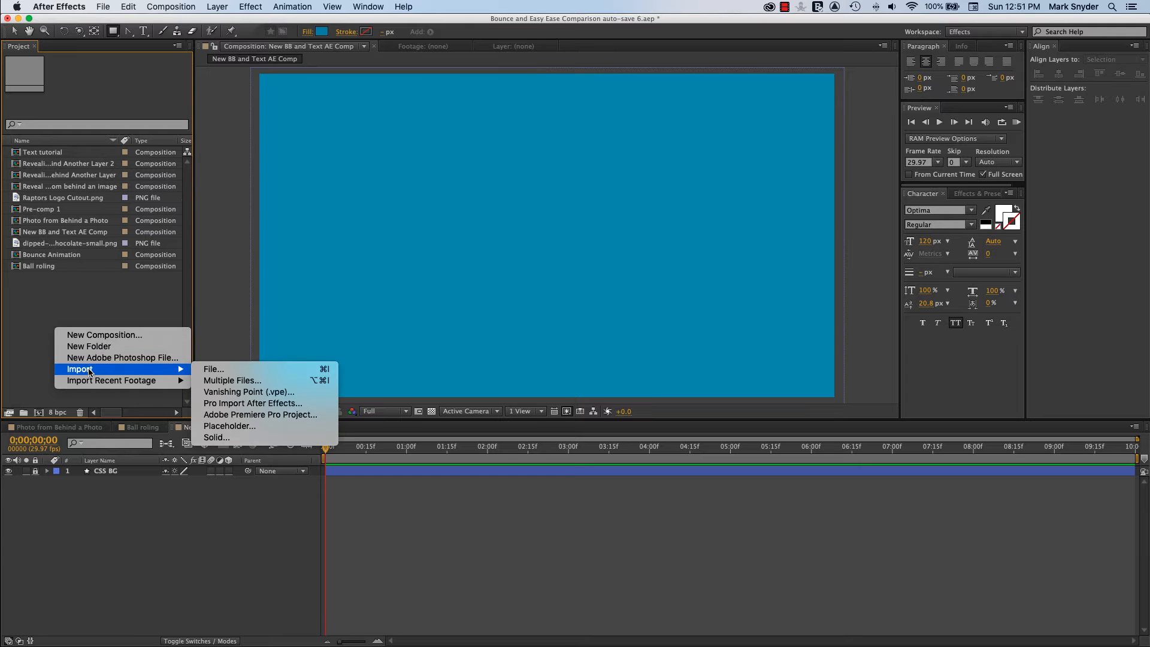
click(213, 369)
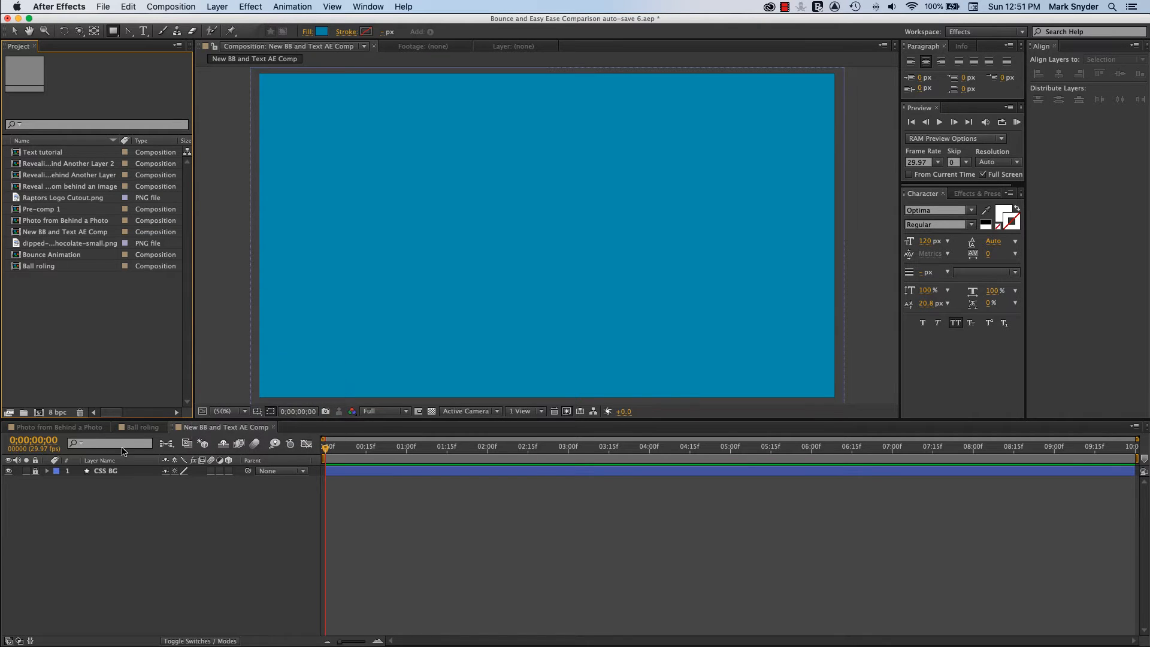
scroll(535, 269, down, 5)
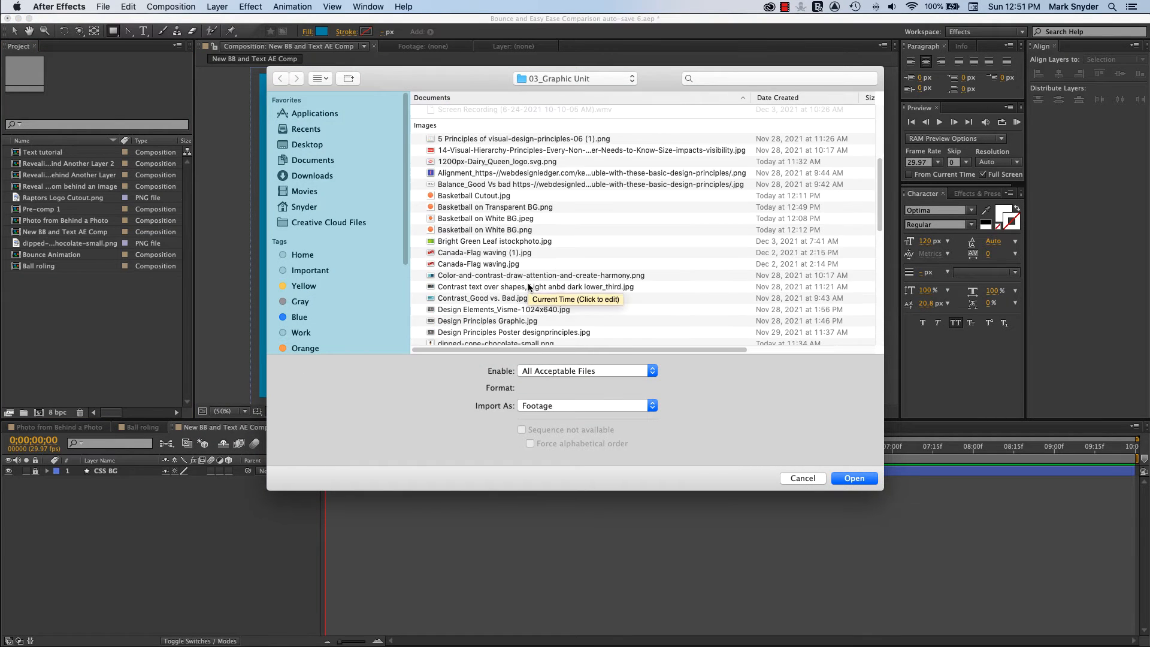
click(506, 207)
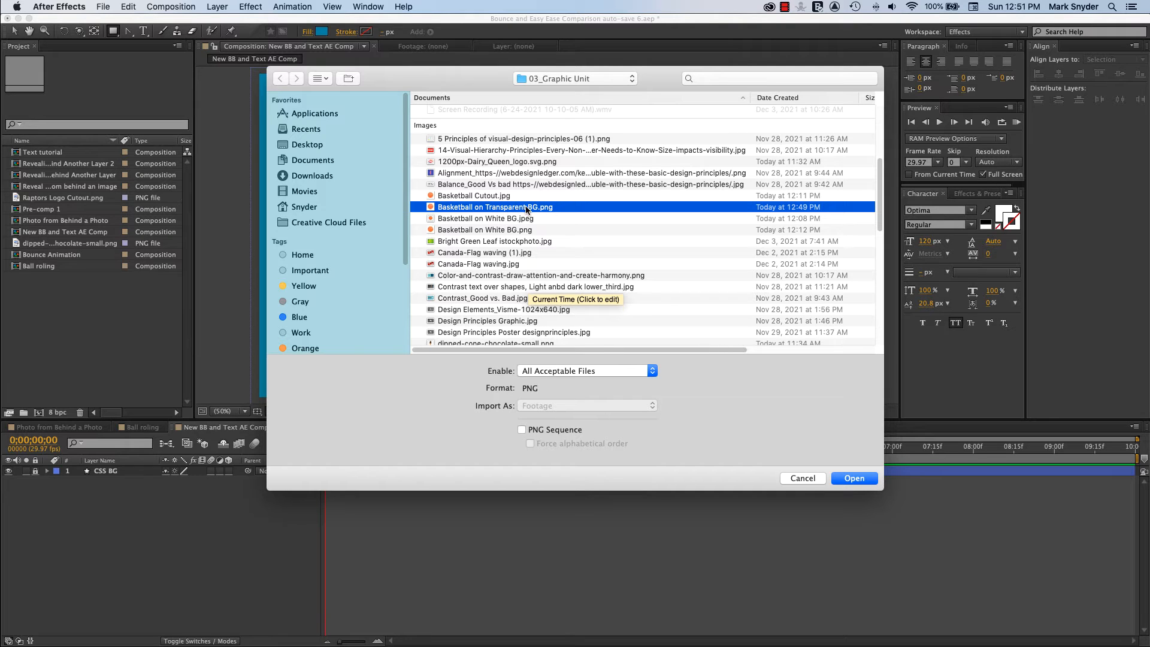
double_click(527, 213)
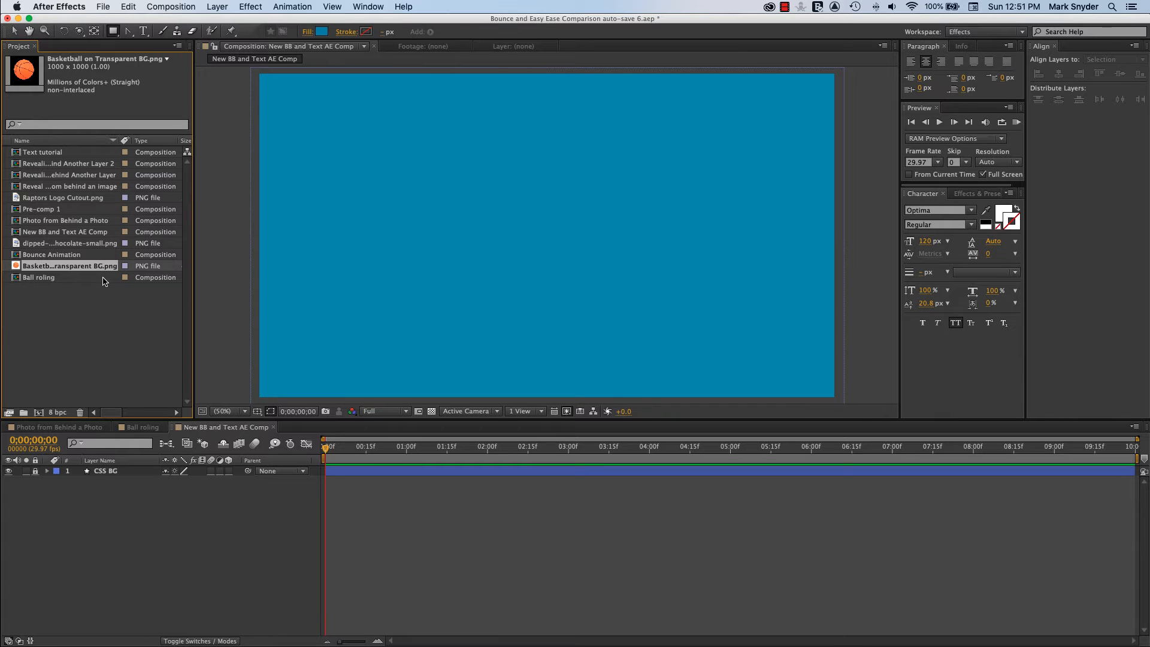
- Add the transparent basketball image and Raptors Logo Cutout.png to the composition as layers beneath CSS BG
drag(89, 267, 123, 493)
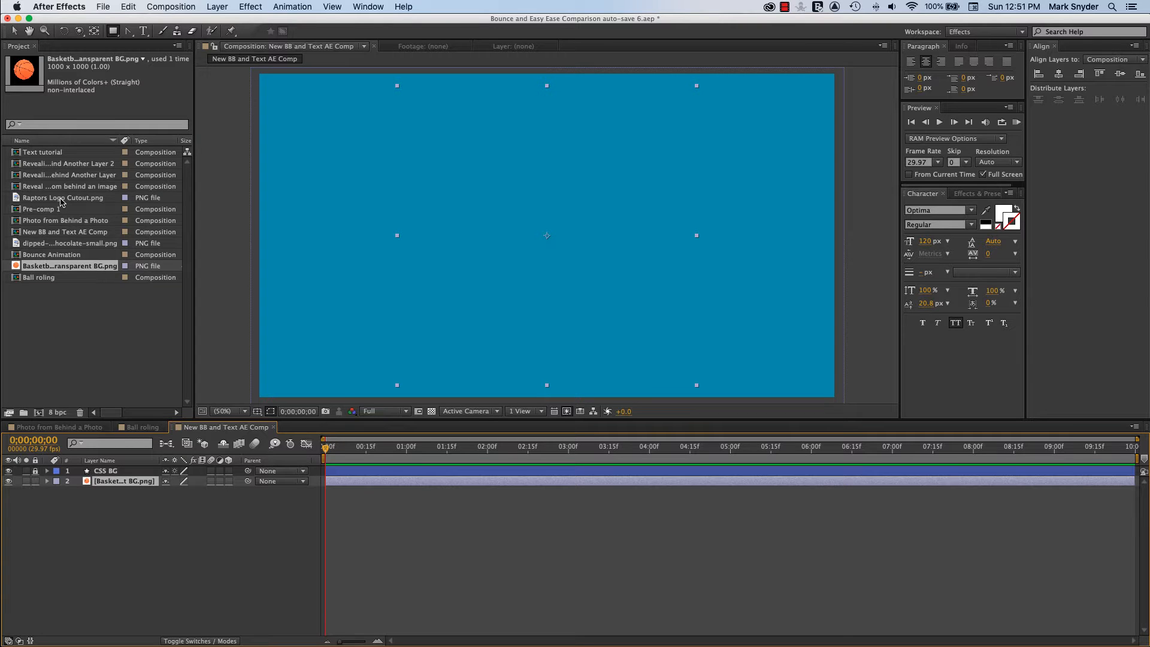
drag(62, 198, 114, 508)
click(103, 525)
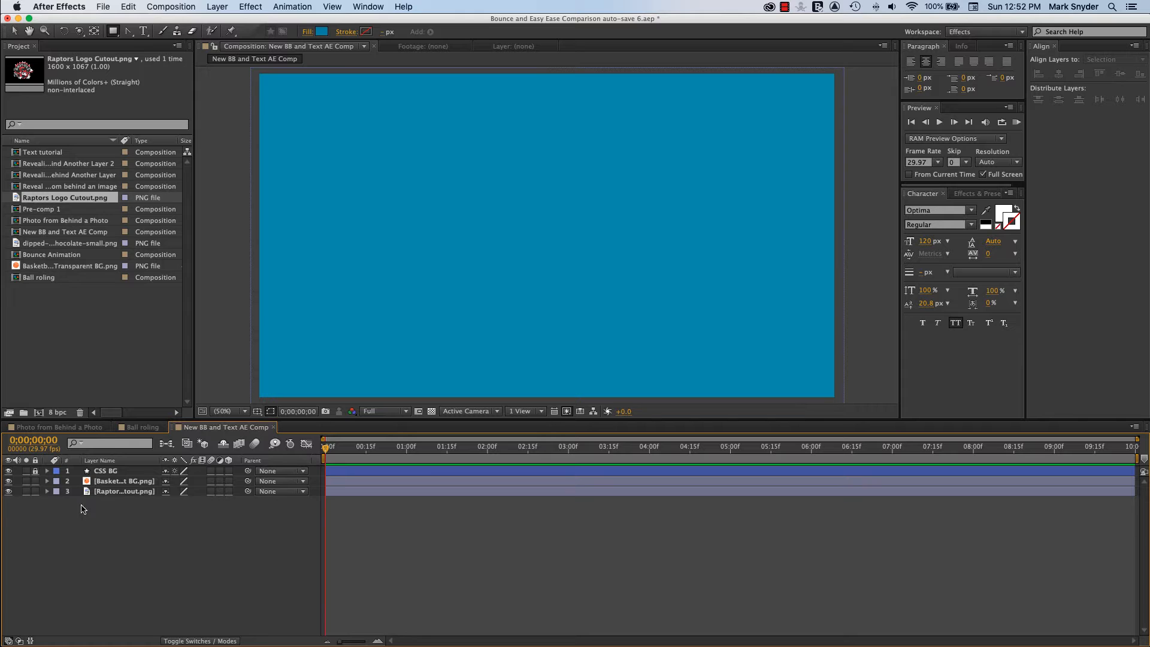
- Unlock the CSS BG layer, move it to the bottom of the layer stack and lock it again
click(9, 471)
click(9, 471)
drag(115, 473, 112, 516)
click(110, 530)
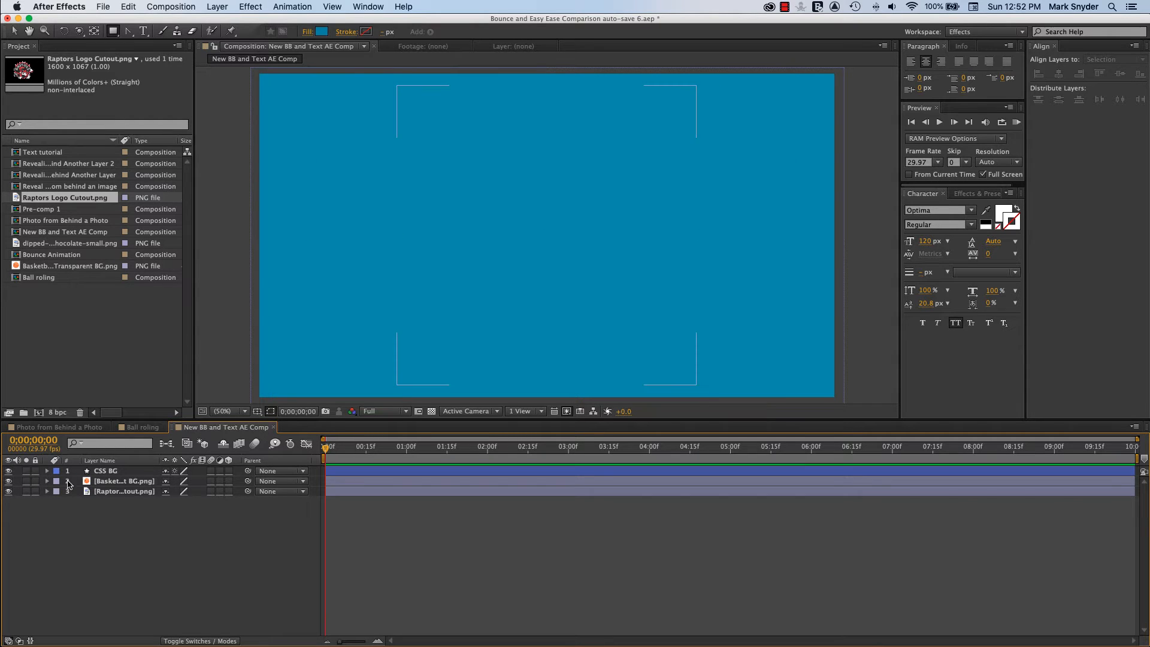
click(125, 473)
drag(125, 473, 127, 506)
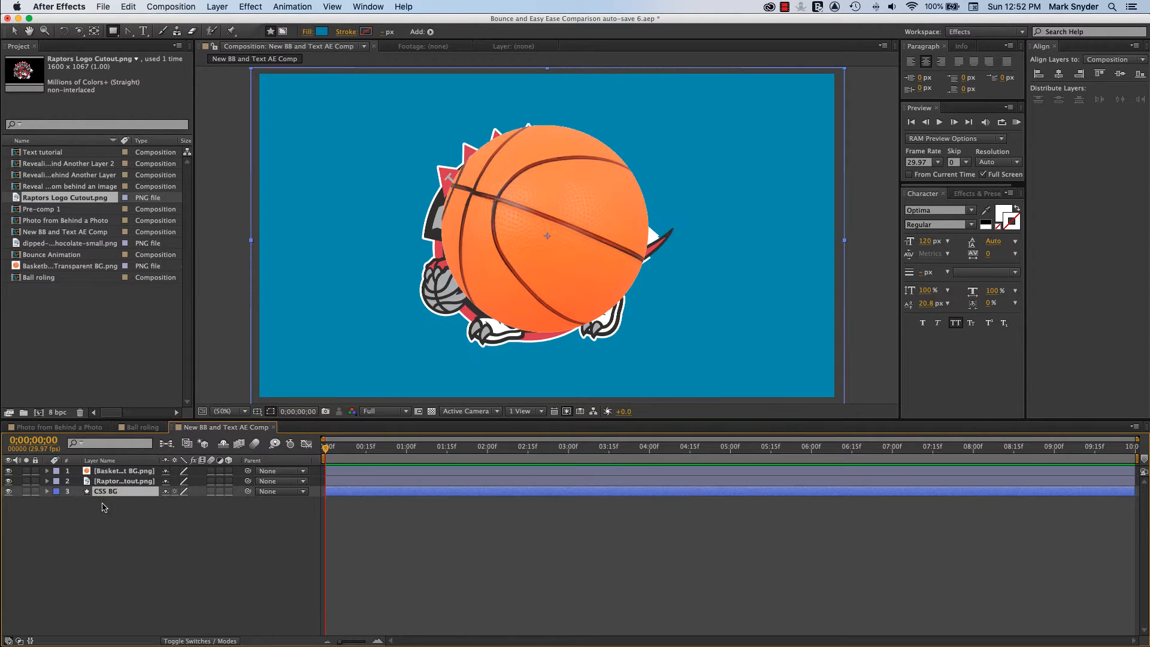
click(35, 492)
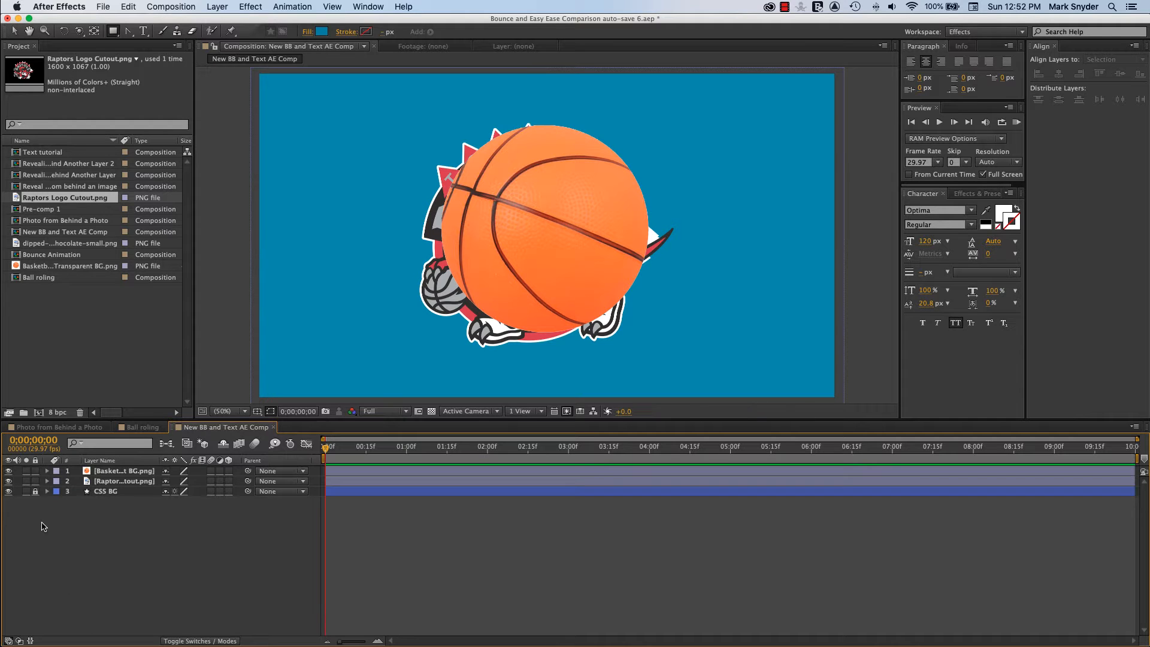
- Hide the basketball layer, then place the Raptors logo in the left half of the frame and enlarge it slightly
click(9, 471)
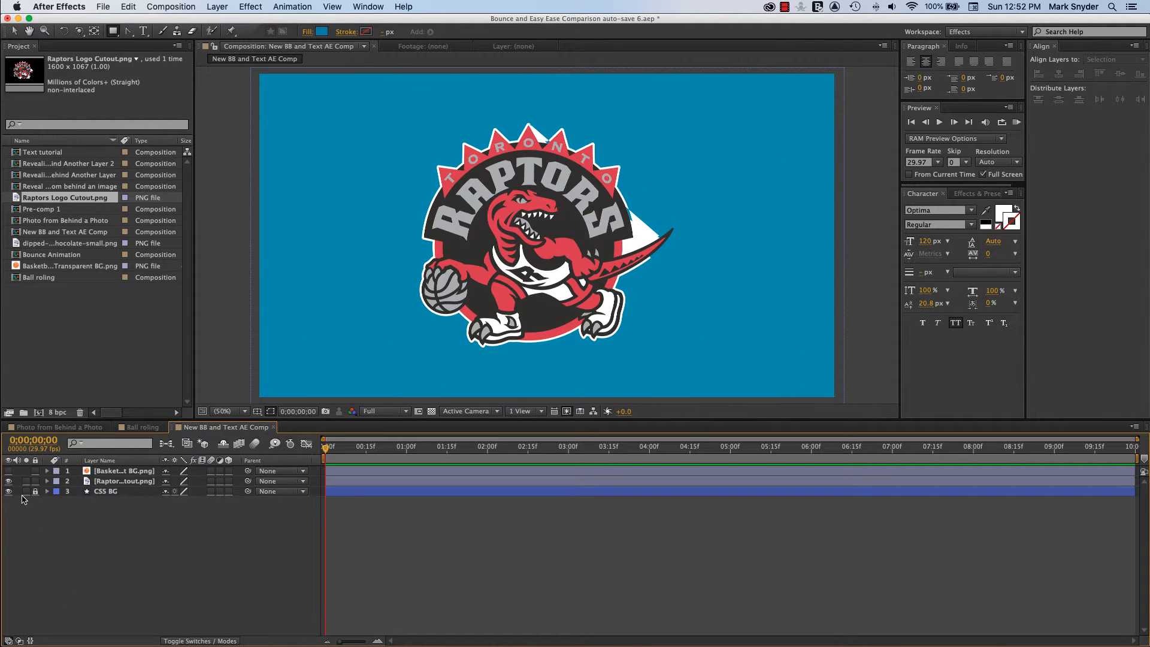
click(135, 482)
click(155, 541)
key(v)
click(423, 271)
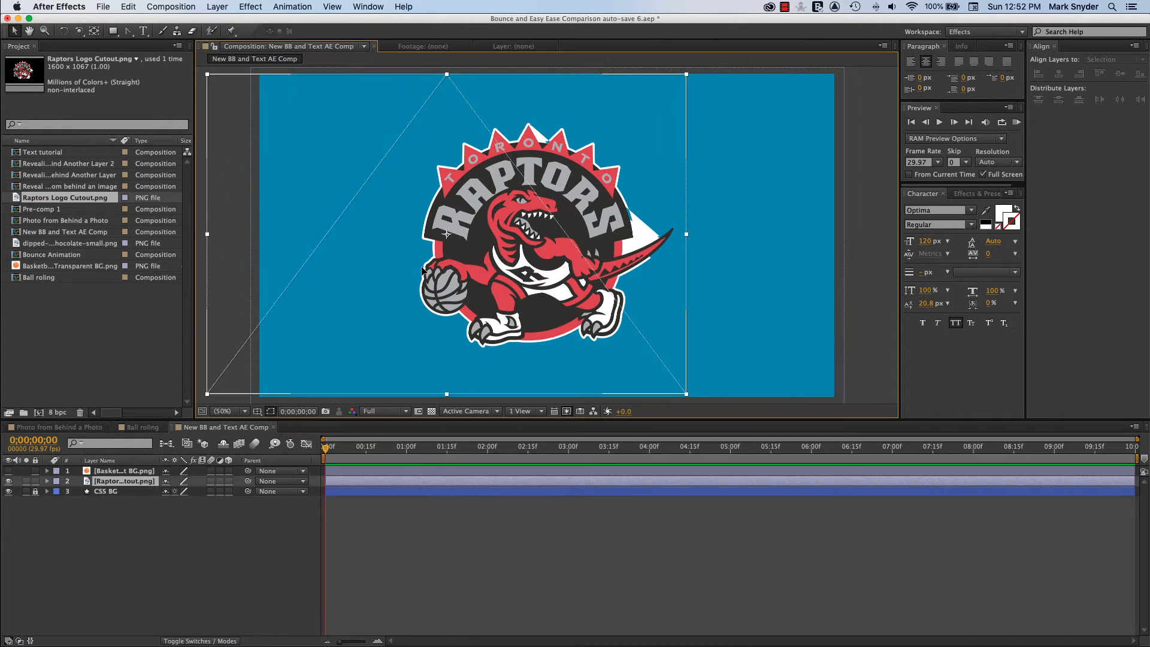
drag(423, 271, 432, 280)
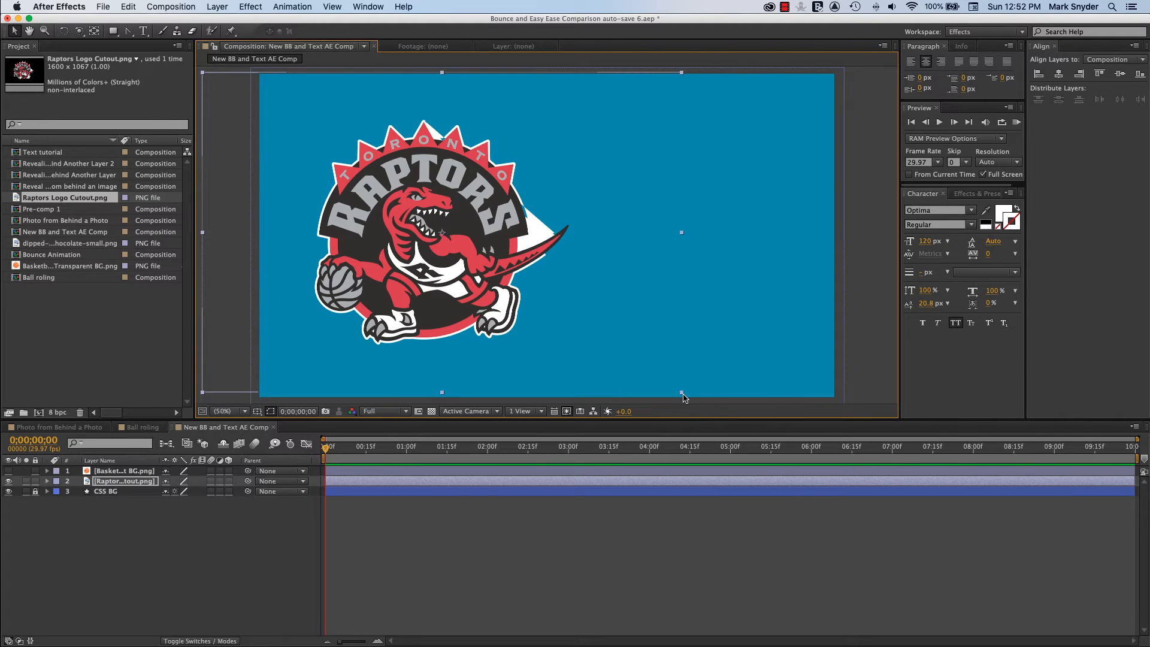
drag(684, 396, 710, 420)
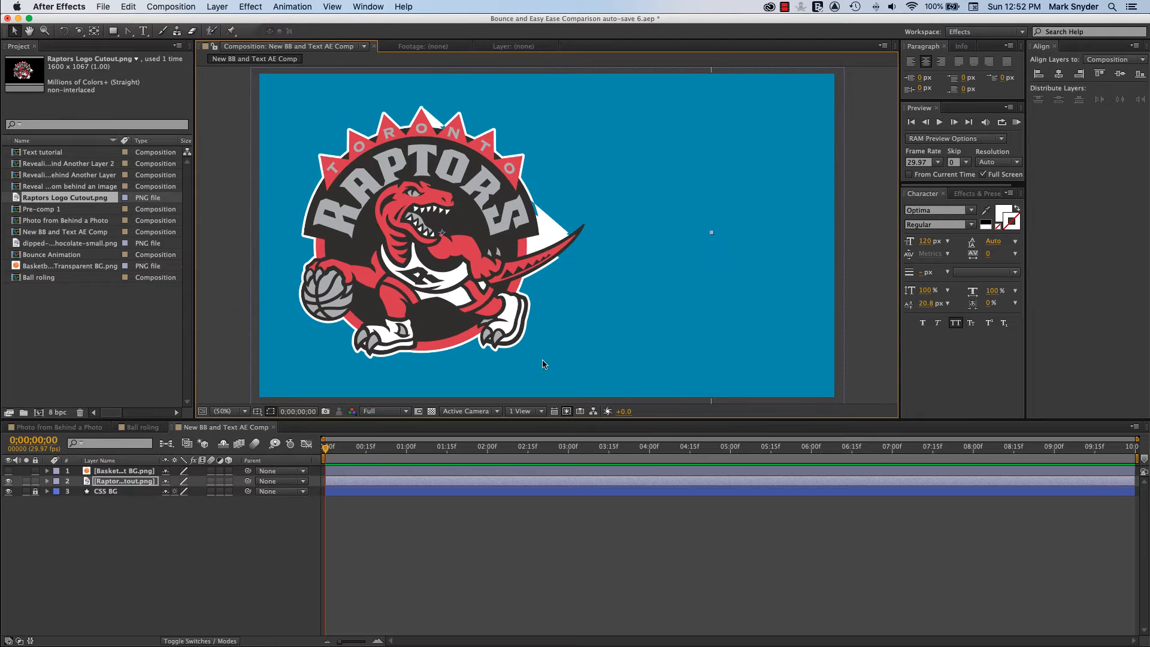
drag(484, 292, 489, 309)
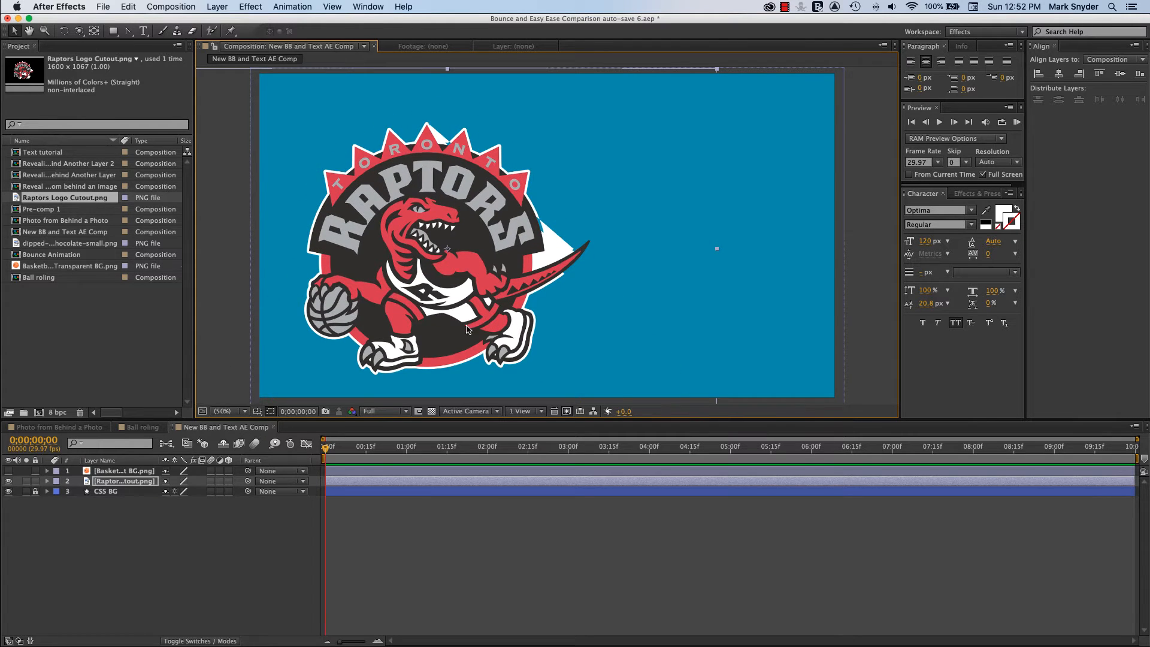
click(204, 553)
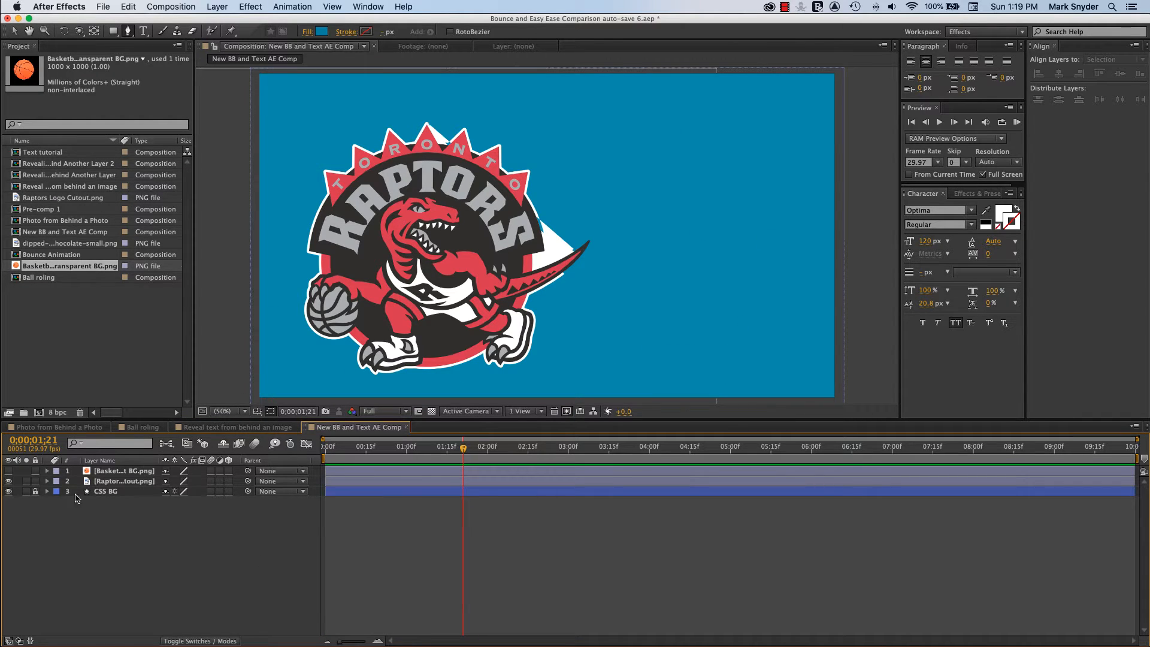
click(9, 491)
click(9, 491)
key(KP_2)
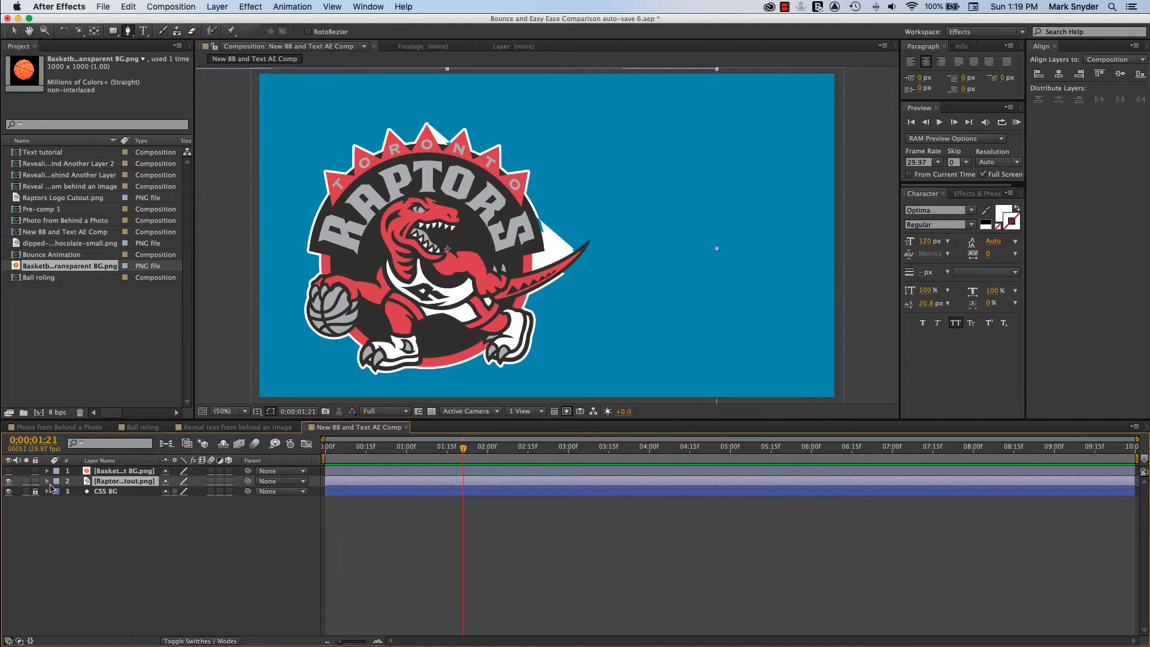
click(166, 552)
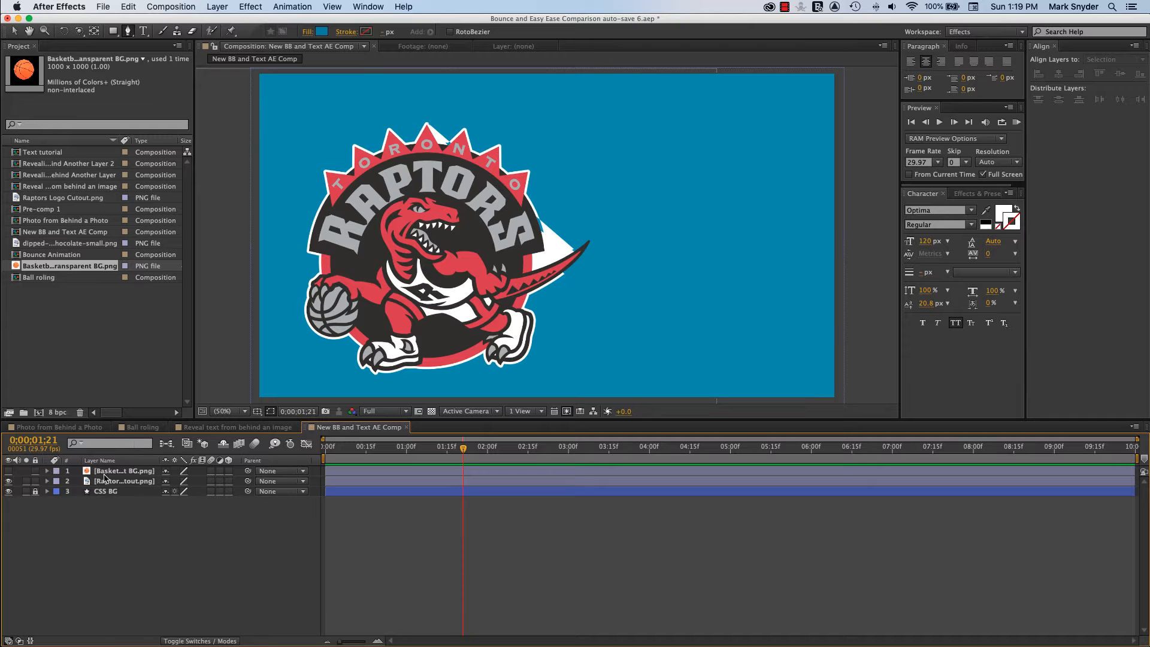
- Show the basketball layer, scale the ball down to under half its size and place it over the logo's lower-right foot
click(9, 471)
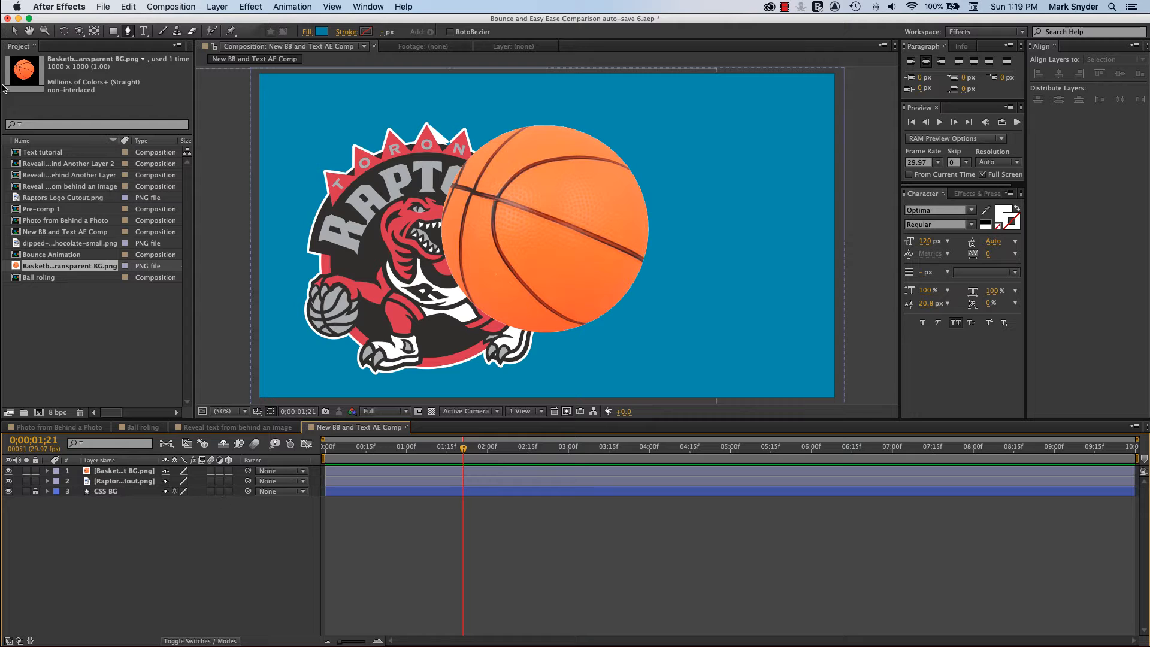
click(14, 30)
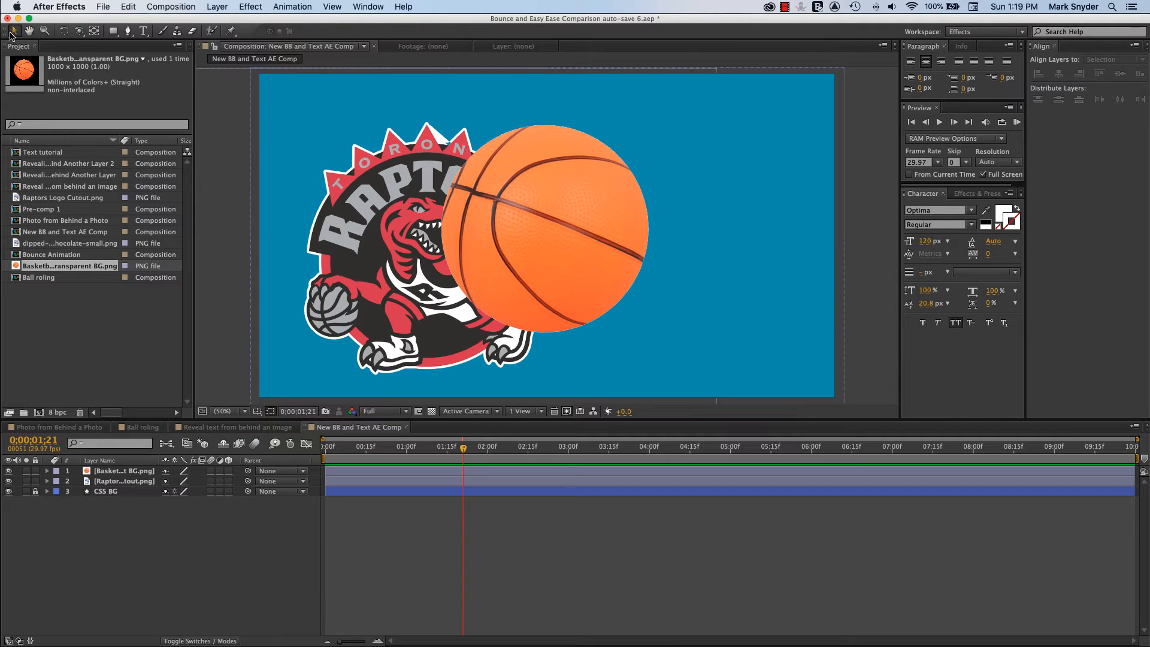
click(490, 259)
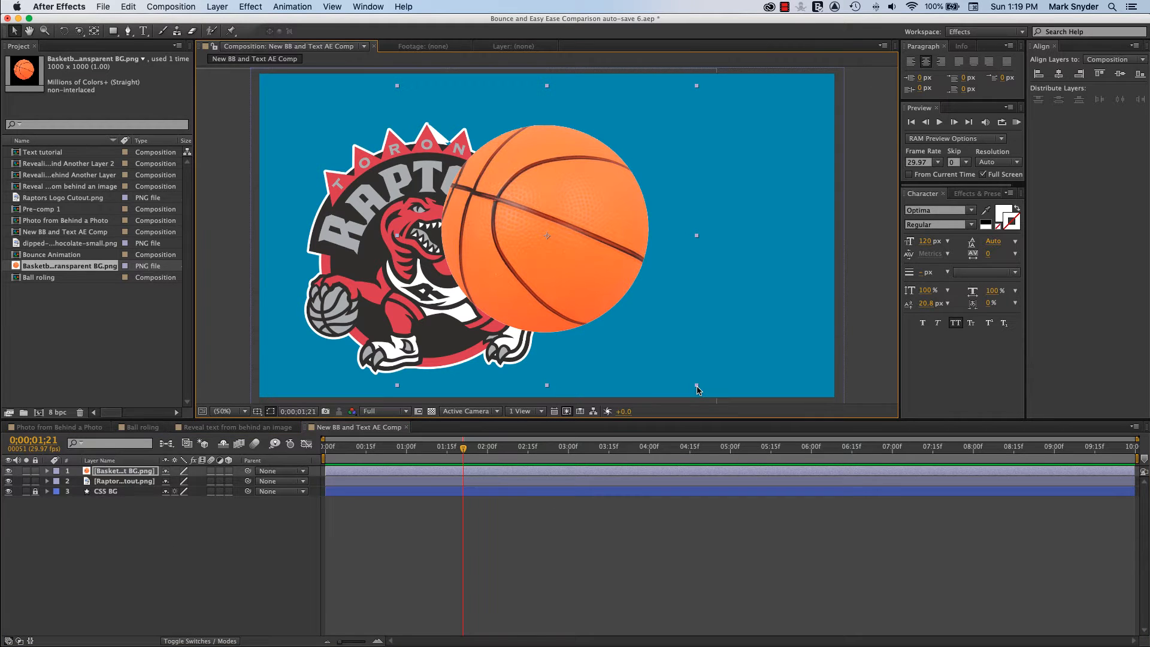
drag(698, 389, 596, 345)
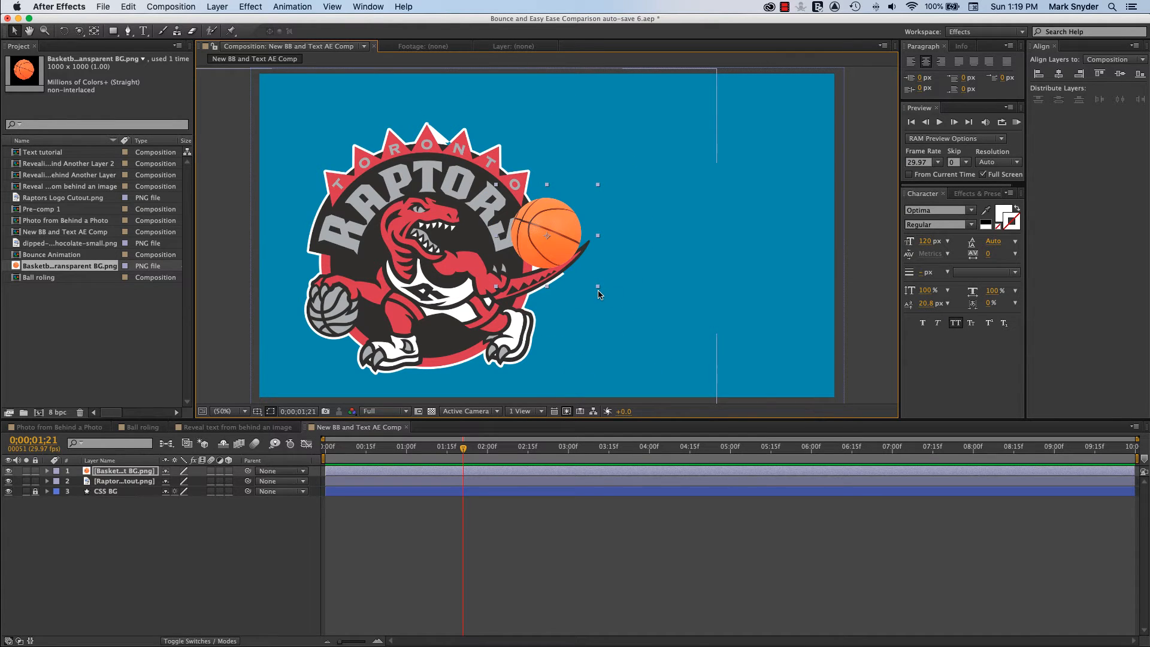
drag(598, 286, 613, 307)
drag(561, 249, 533, 341)
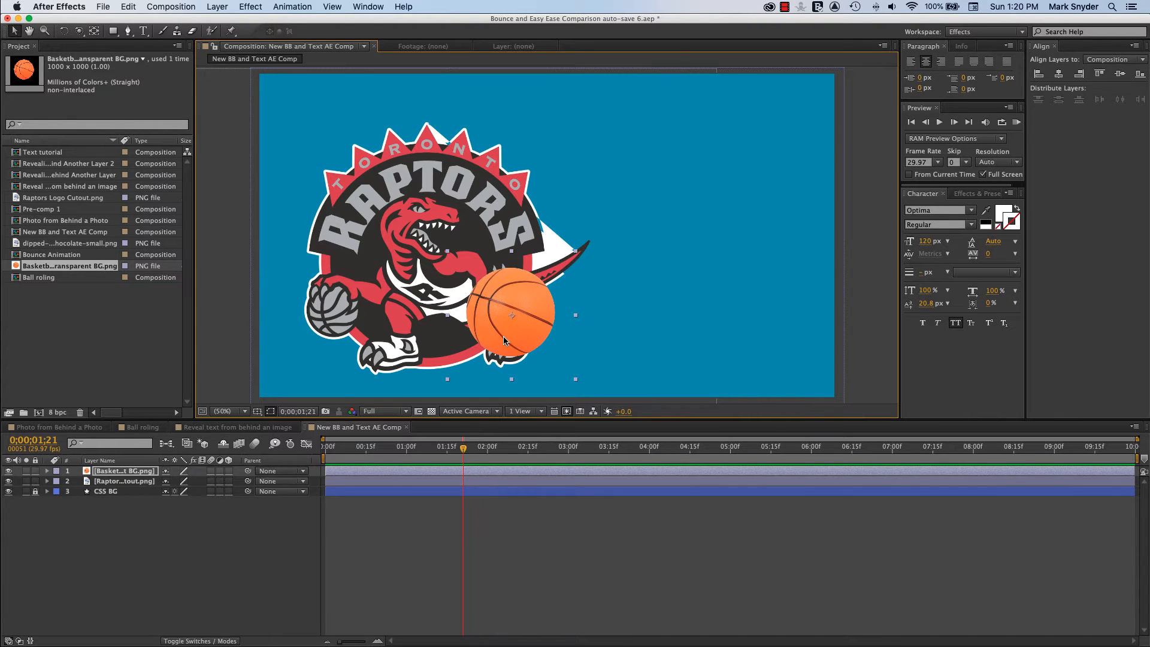
- Go to time 0;00;01;00 and move the basketball to the lower right of the frame, at about 1682, 806
click(303, 412)
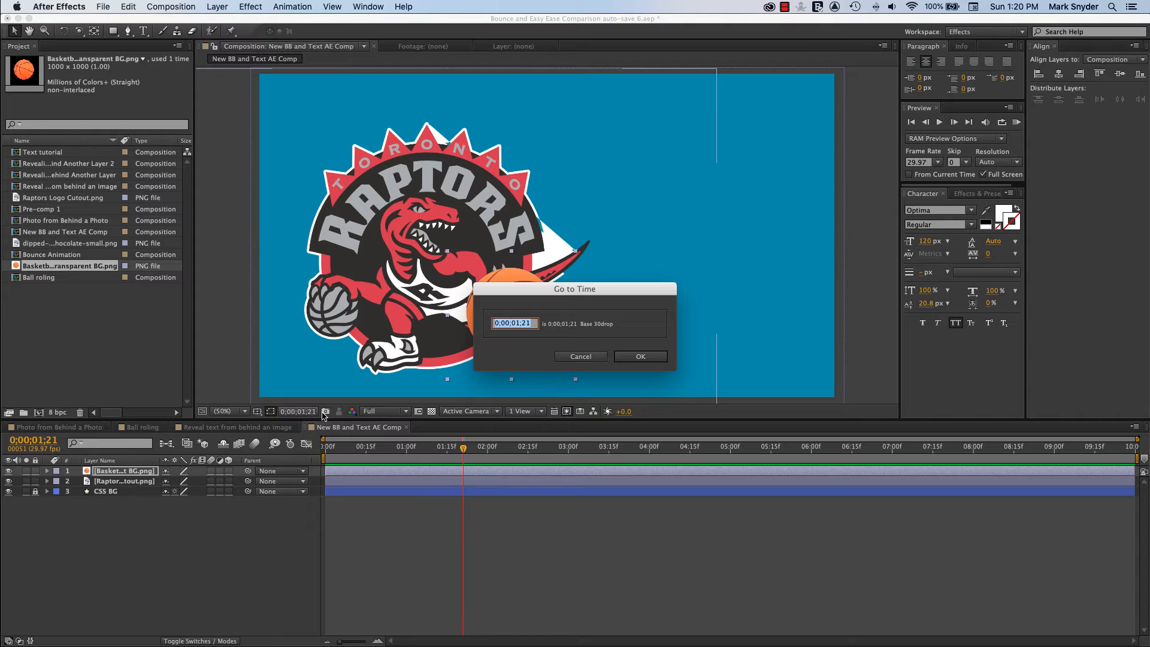
text(100)
key(Return)
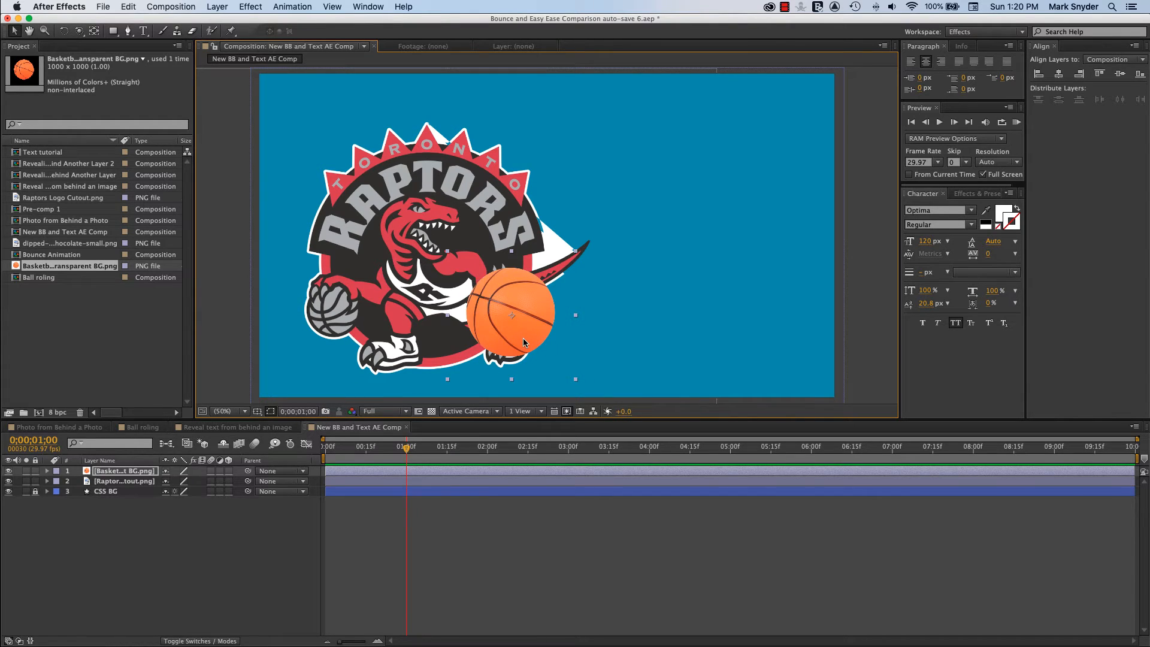
drag(507, 353, 773, 362)
click(697, 293)
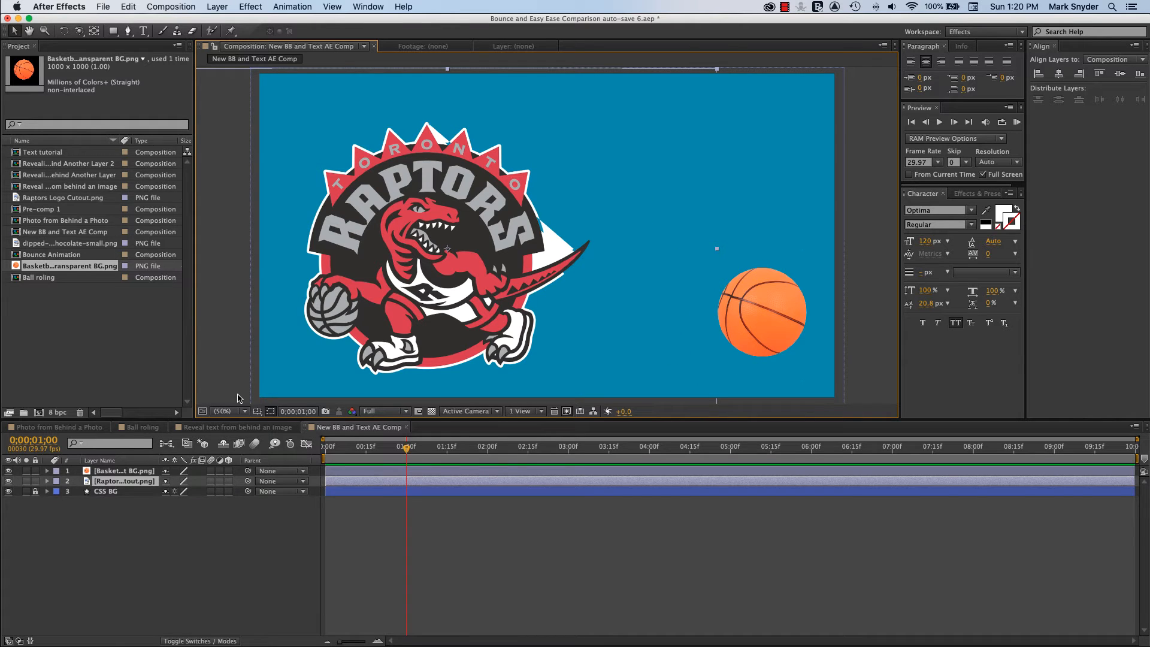
- Check the basketball's placement against the Title/Action Safe overlay, then turn the overlay off and deselect all layers
click(257, 418)
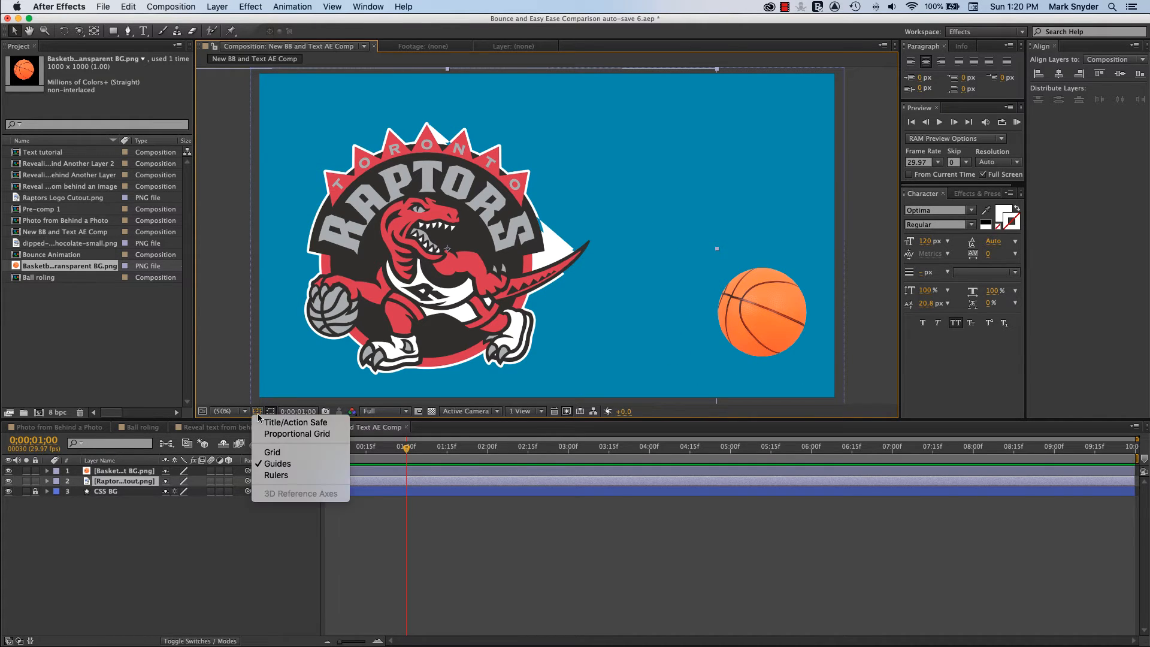
click(288, 423)
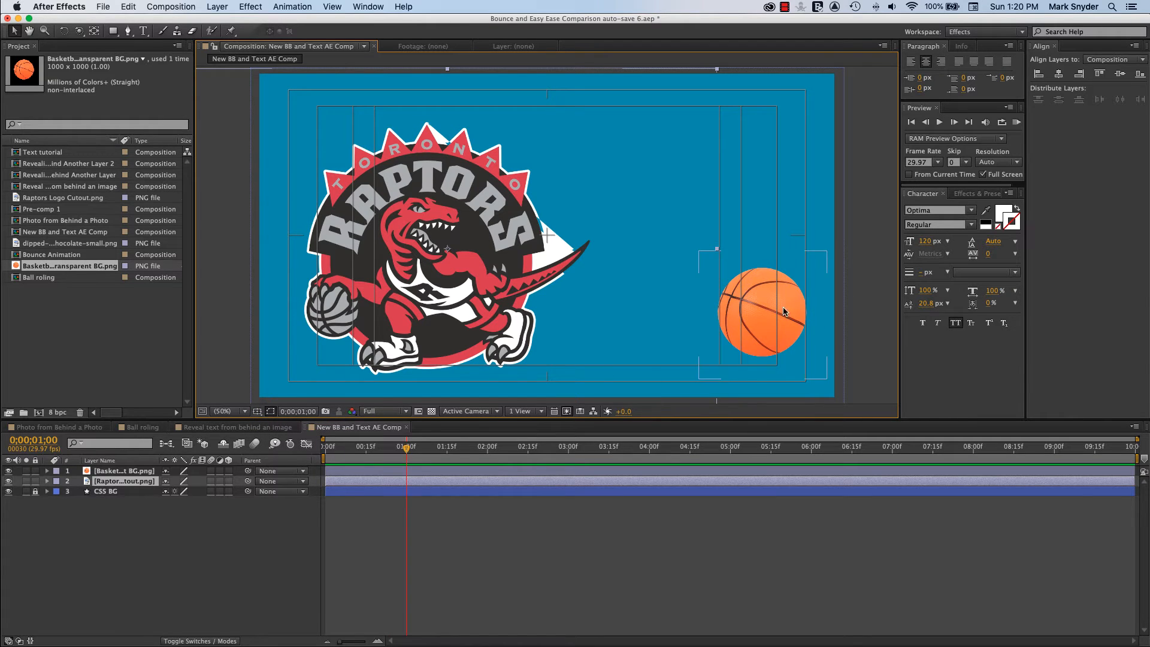
click(257, 412)
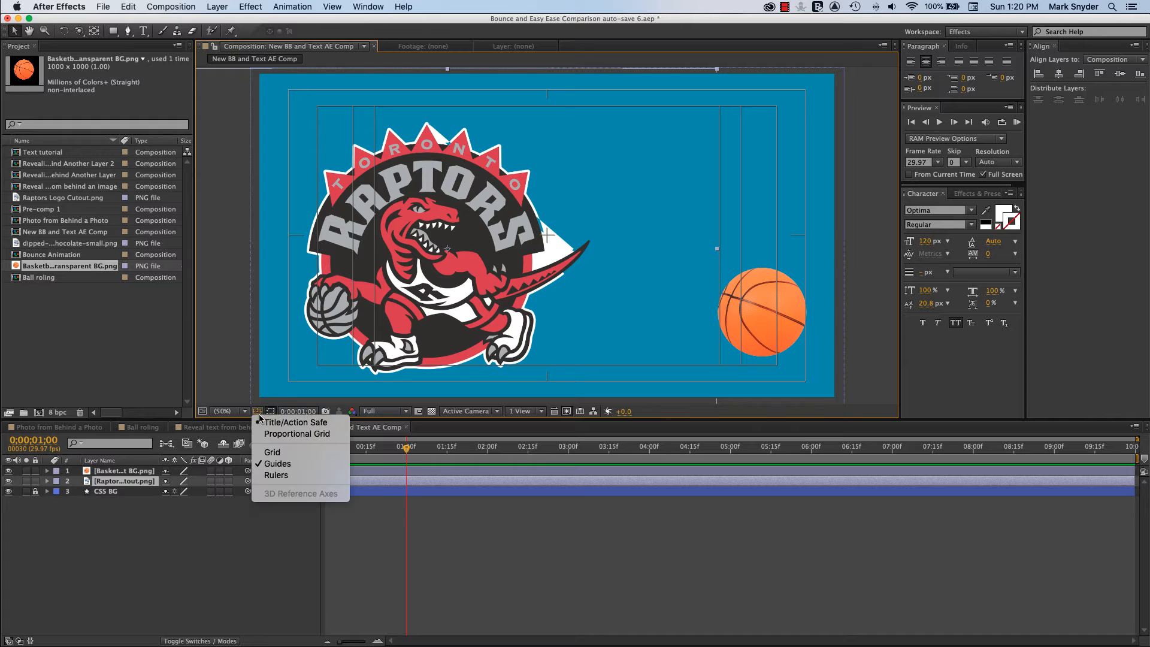
click(261, 423)
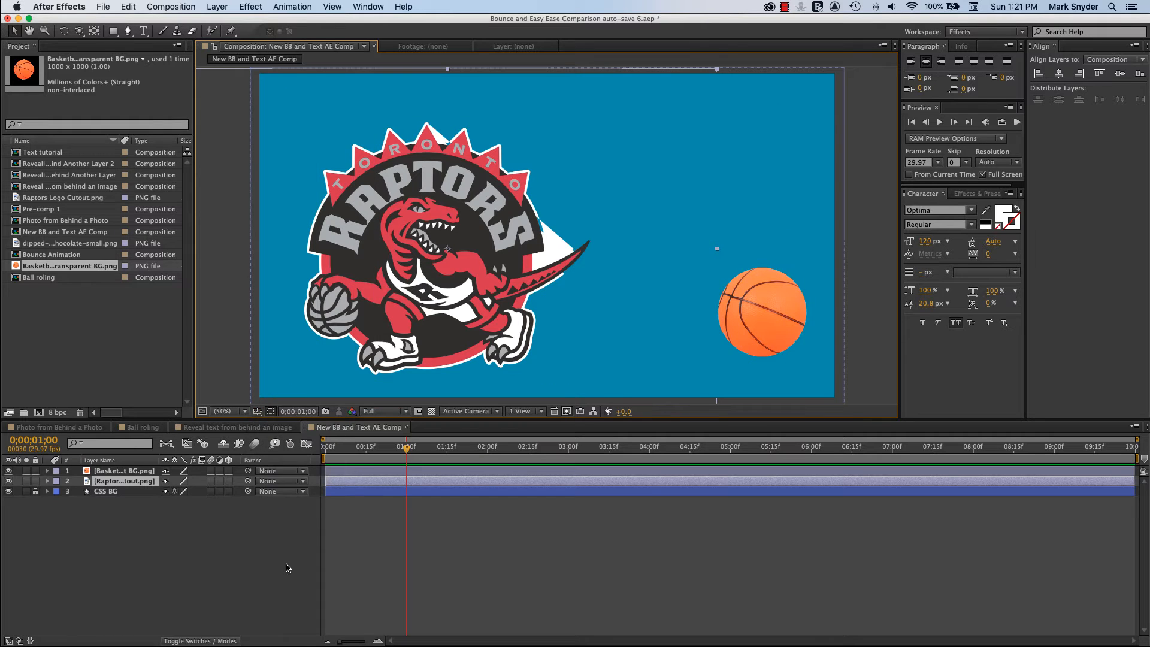
click(288, 567)
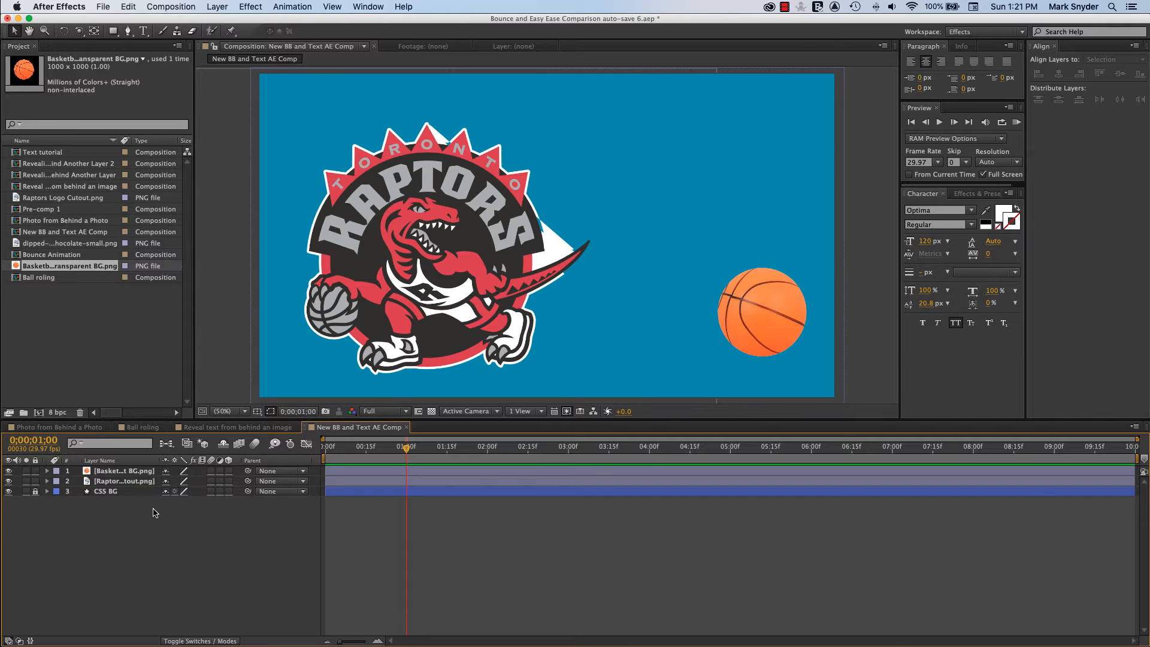
- Reveal the basketball layer's Position property and set its first keyframe at 0;00;01;00
click(120, 472)
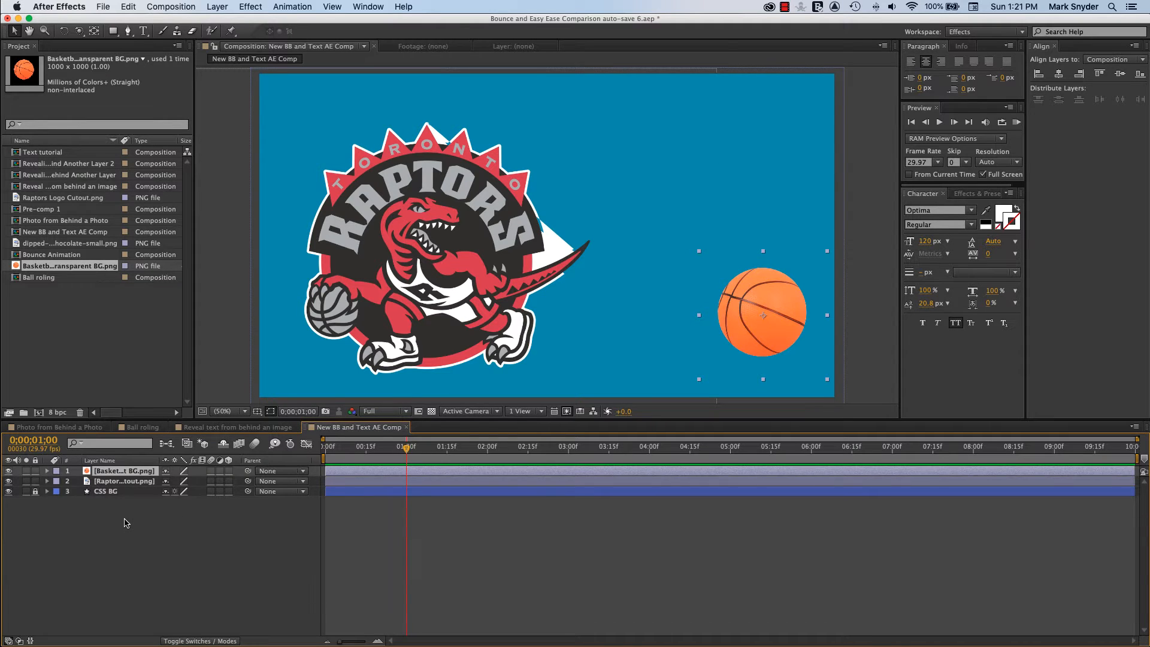
key(p)
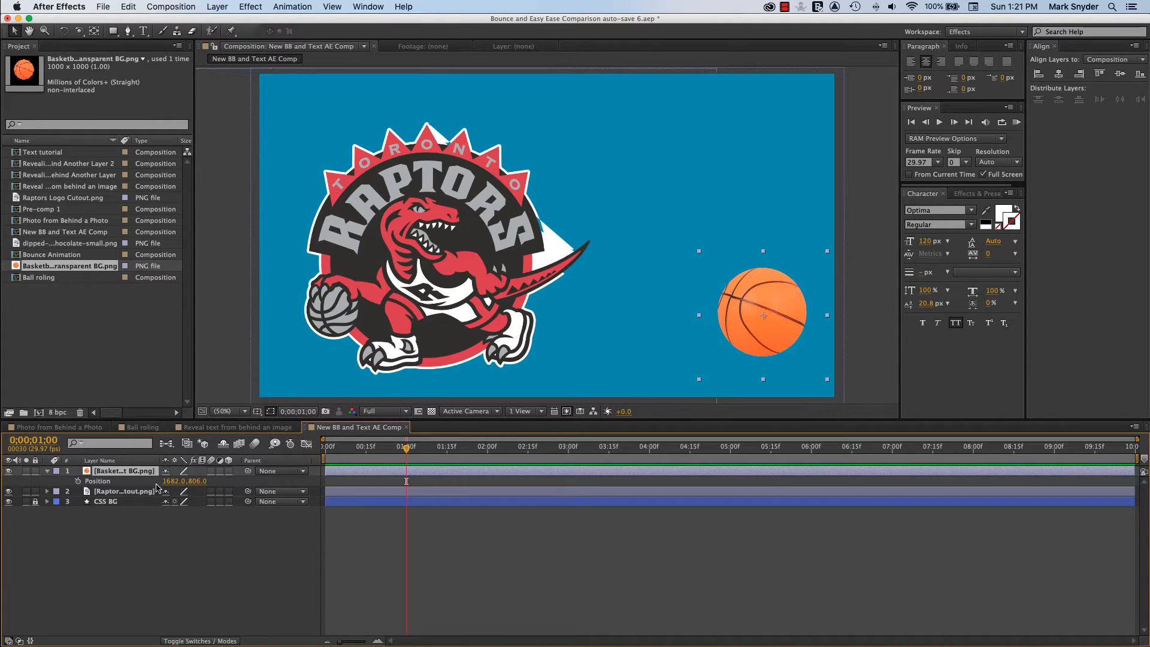
click(78, 482)
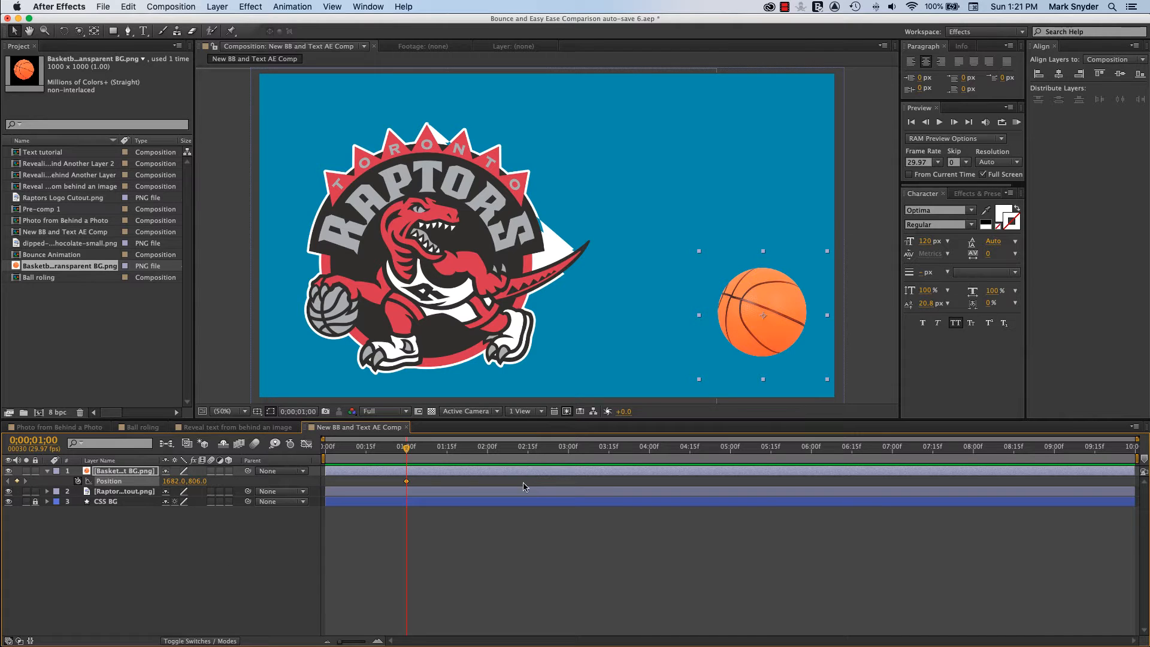
- Reveal the basketball layer's Rotation, set it to 2 full revolutions and start keyframing it at 0;00;01;00
click(131, 472)
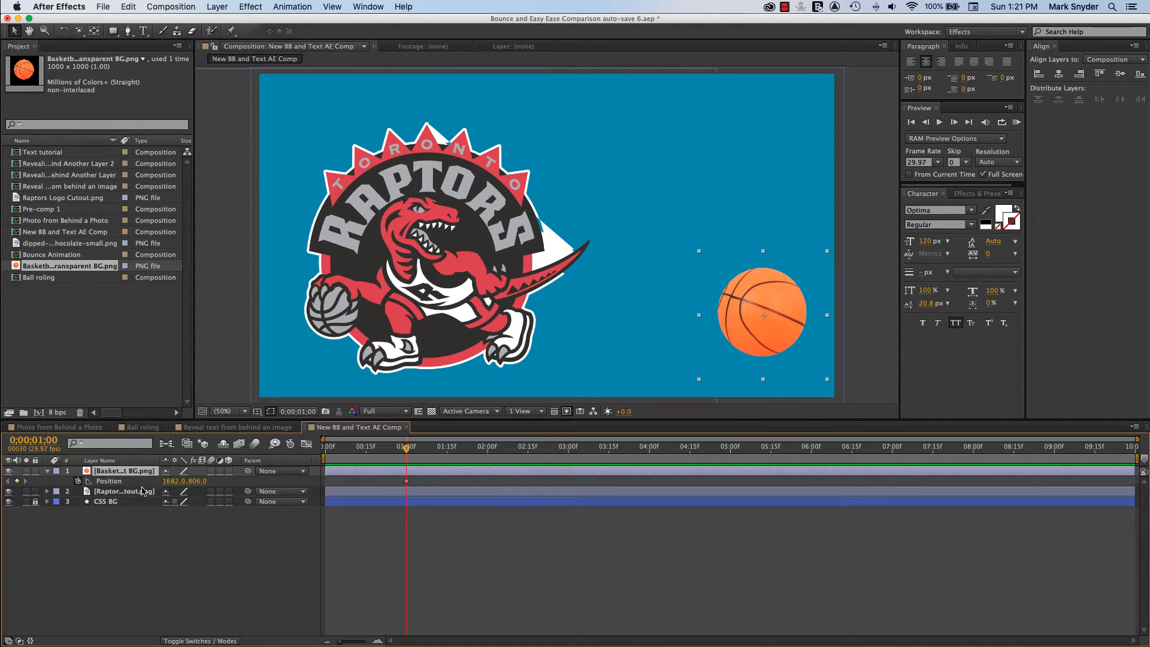
key(r)
click(165, 481)
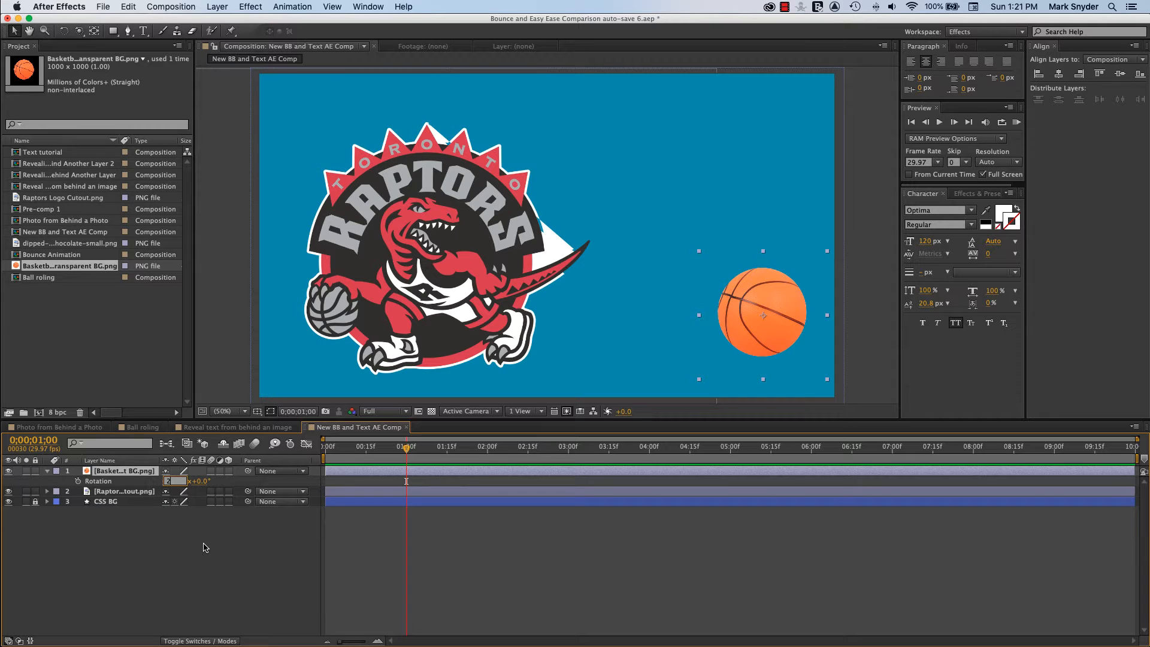
text(2)
click(207, 547)
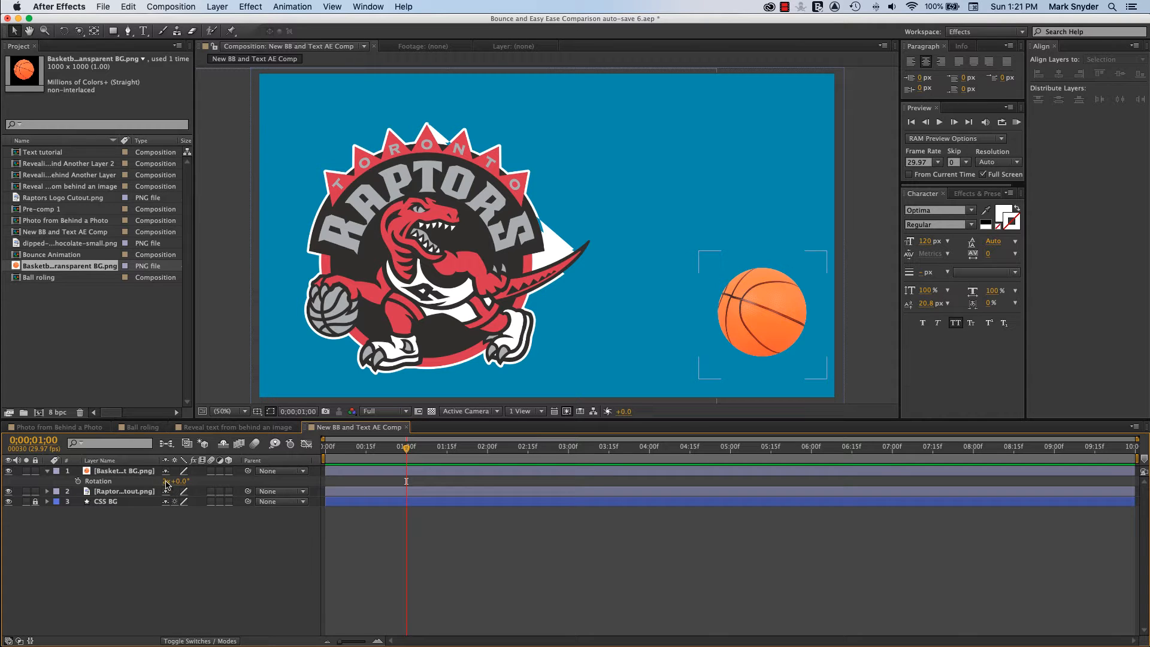
click(78, 481)
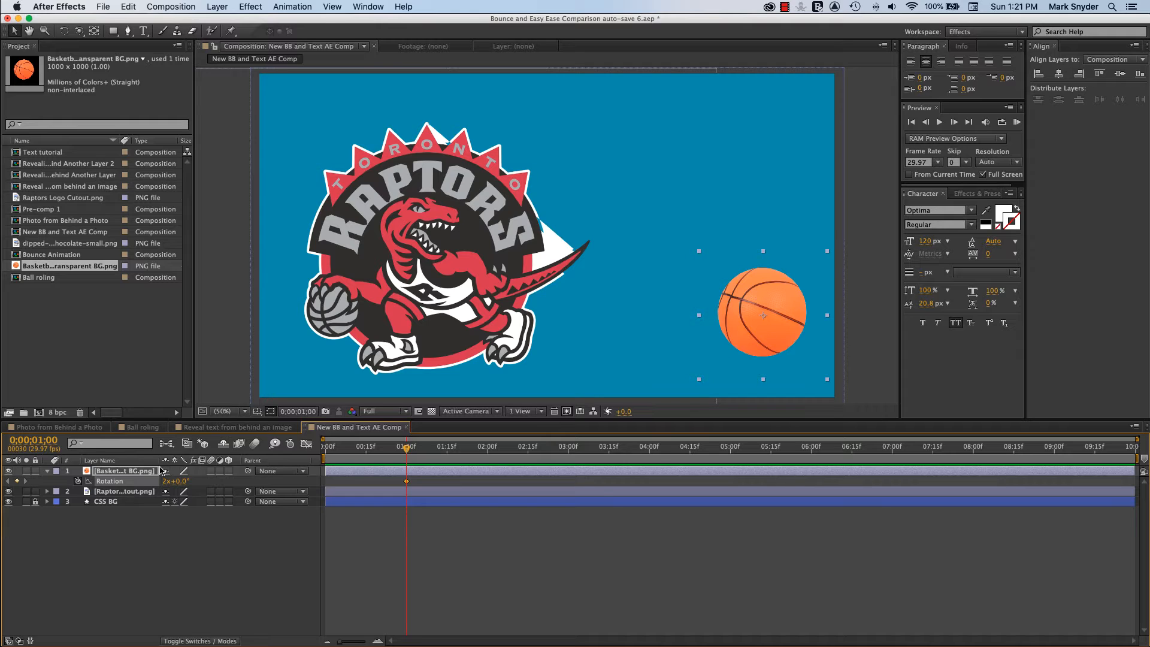
- Show the basketball's Position again and move the ball horizontally onto the logo between the feet, at about 670, 806
click(136, 472)
key(p)
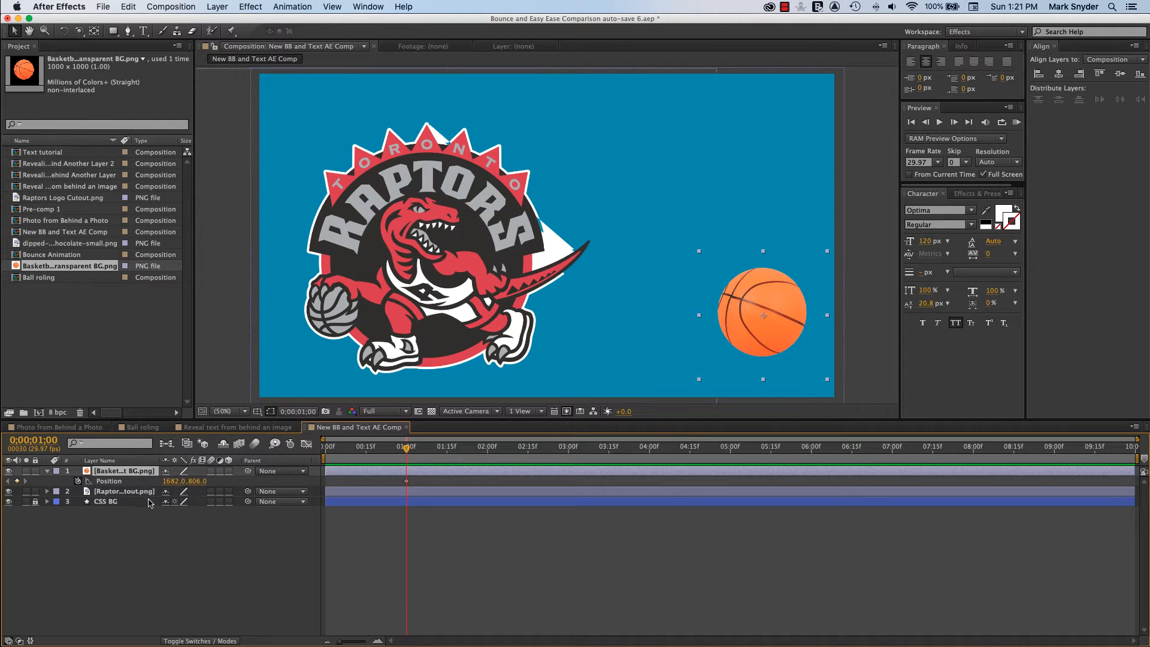
click(159, 537)
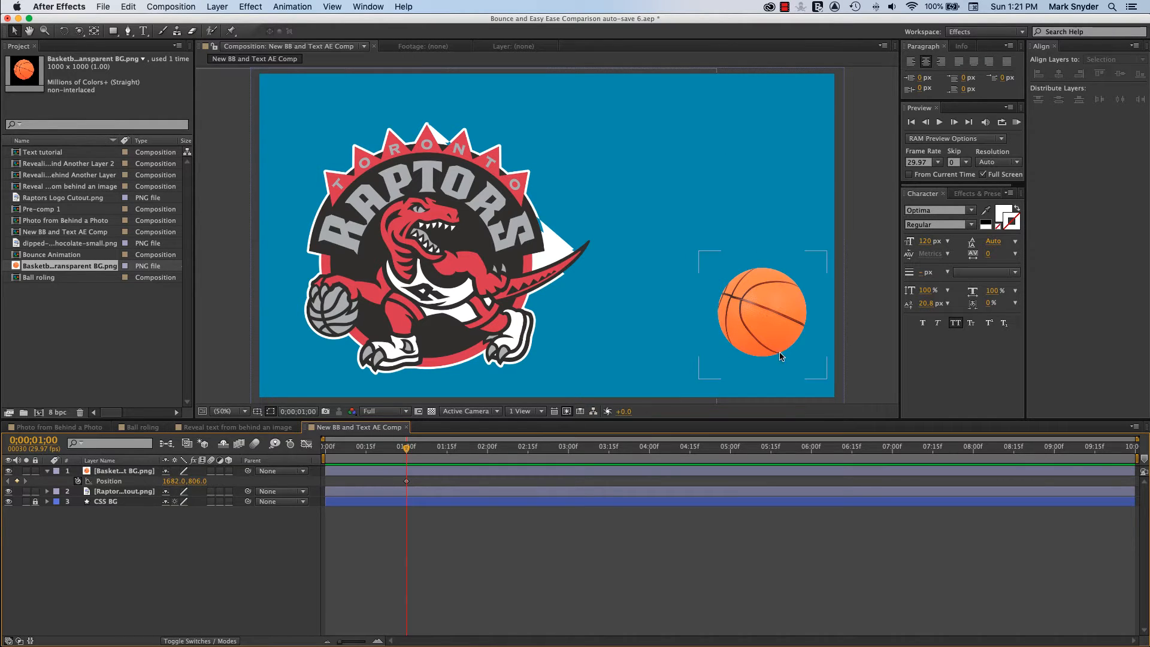
drag(775, 333, 462, 352)
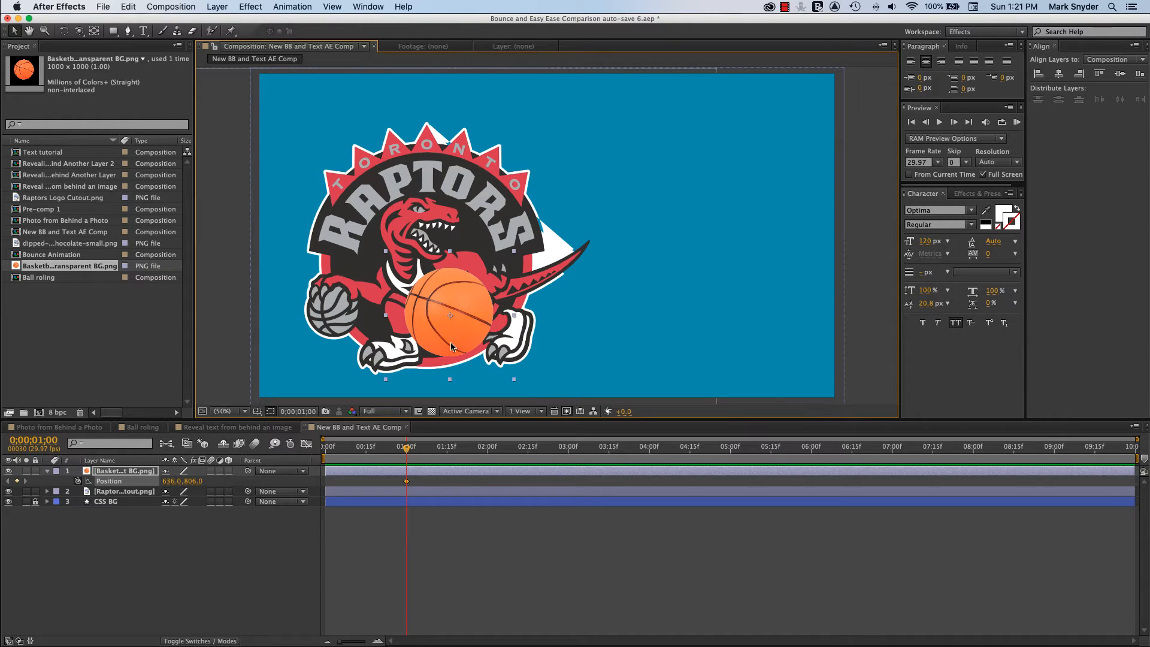
drag(451, 344, 497, 337)
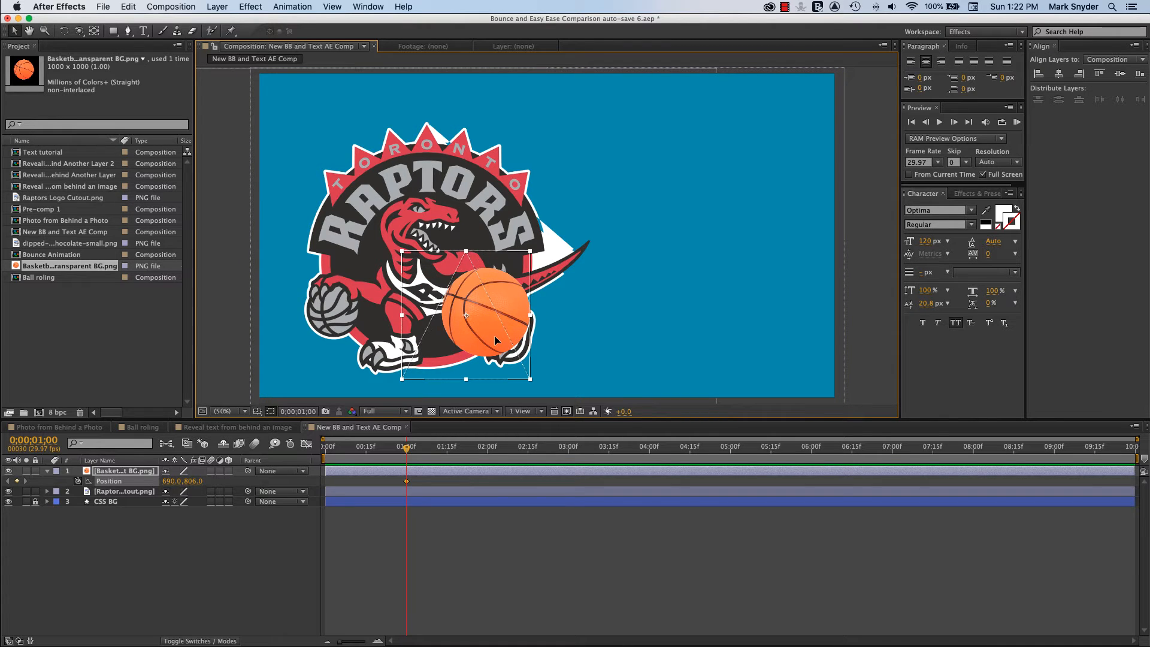
drag(480, 341, 441, 343)
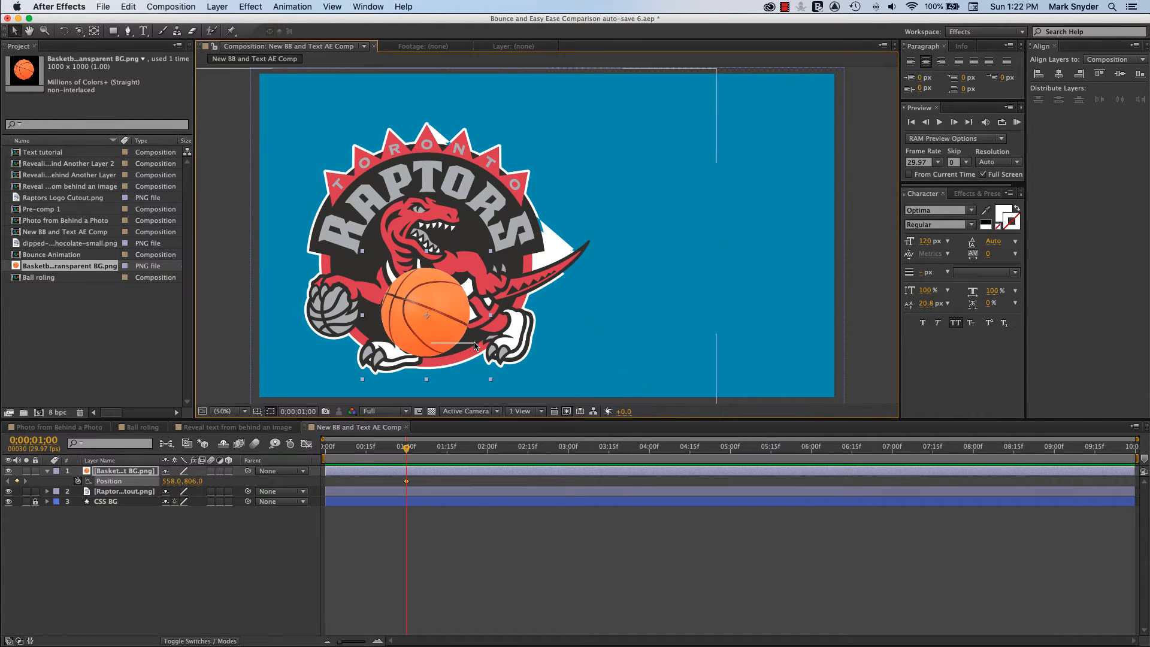
drag(439, 333, 494, 341)
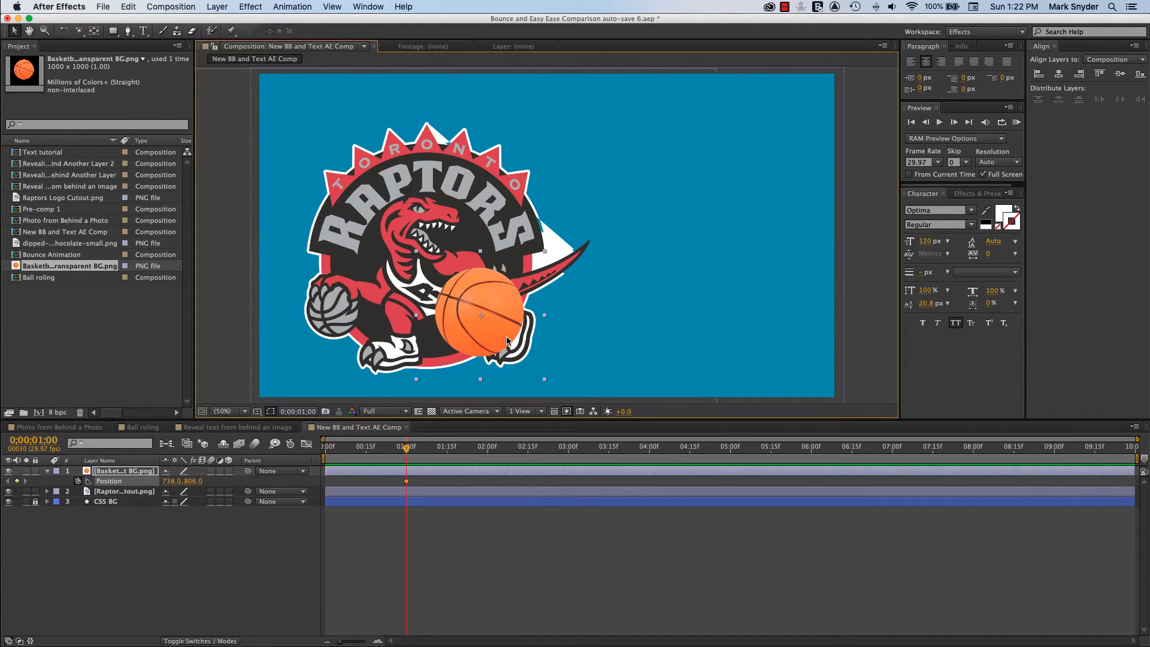
drag(506, 338, 488, 341)
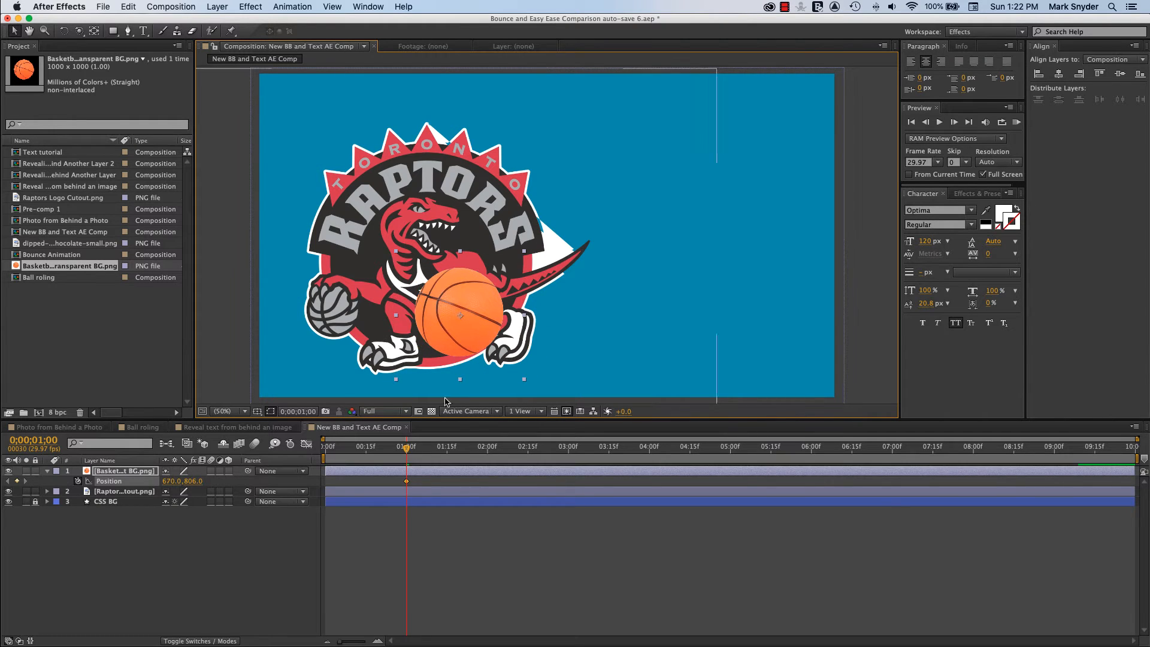
click(277, 570)
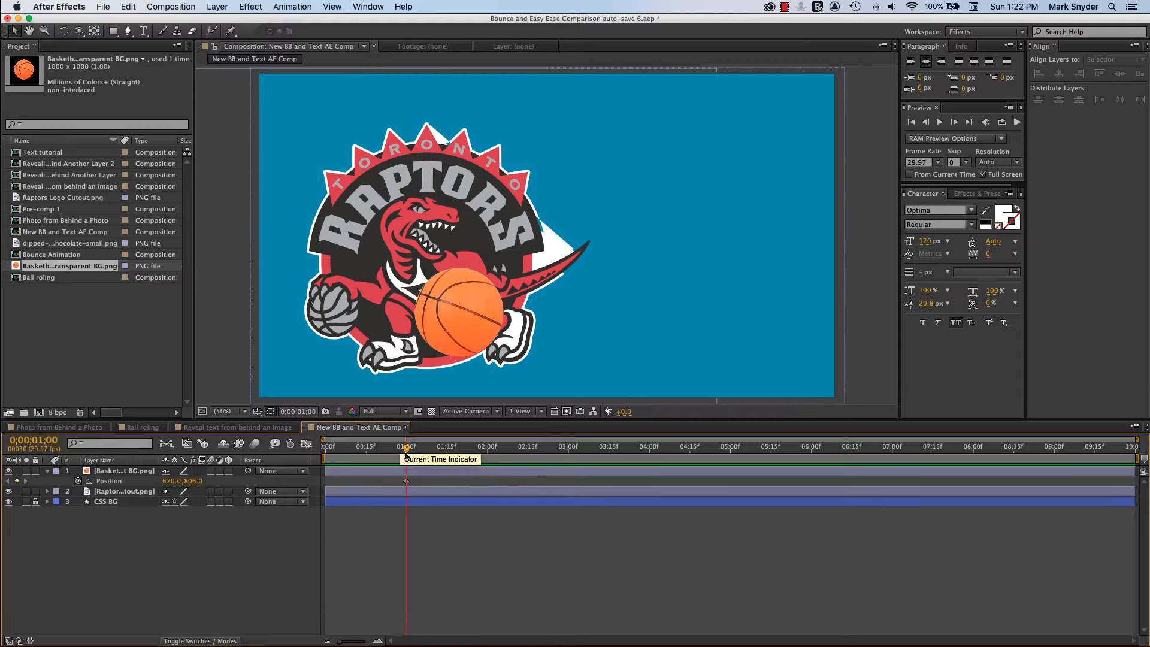
- Go to time 0;00;00;15 and add a Position keyframe for the basketball there
key(alt+shift+j)
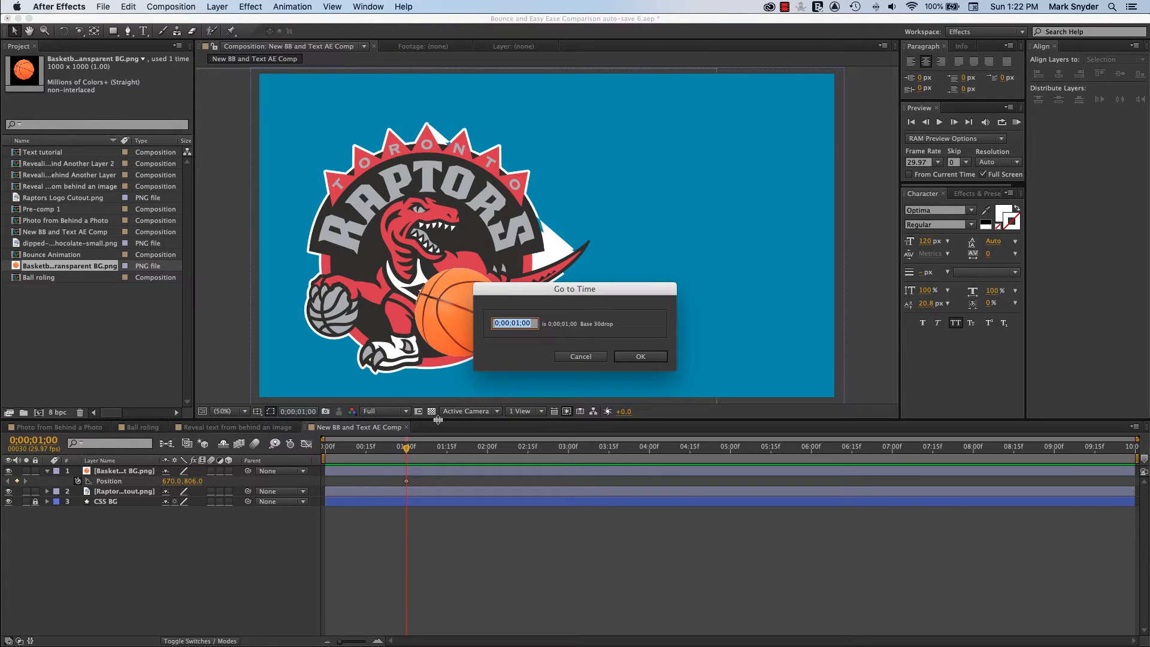
text(15)
click(640, 359)
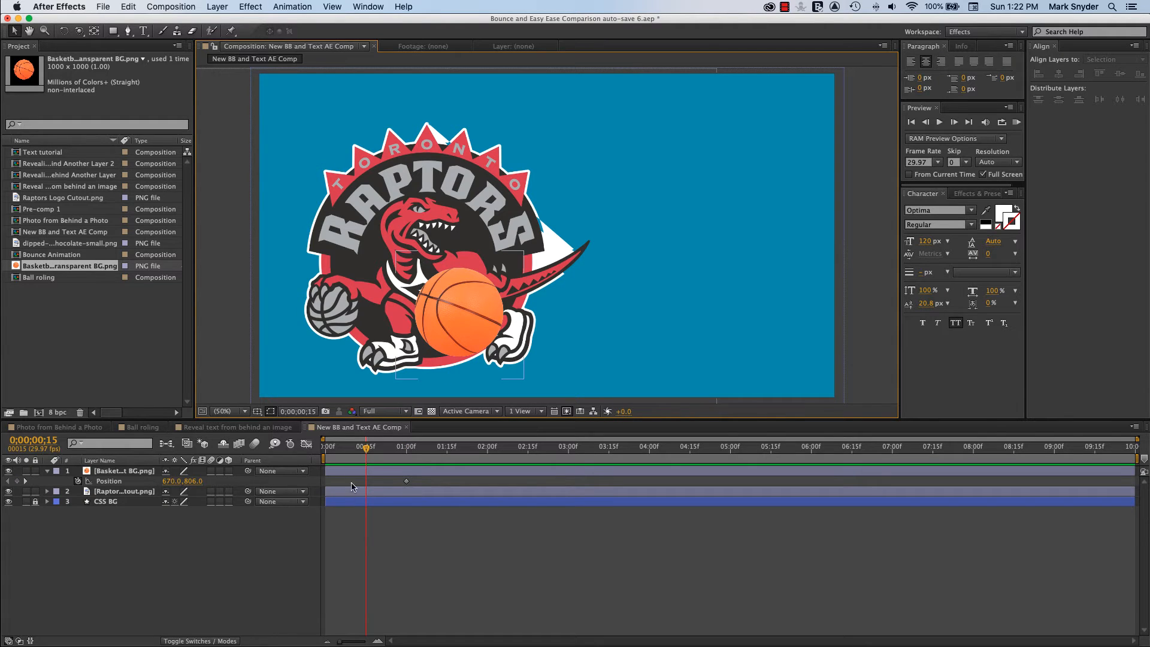
click(16, 481)
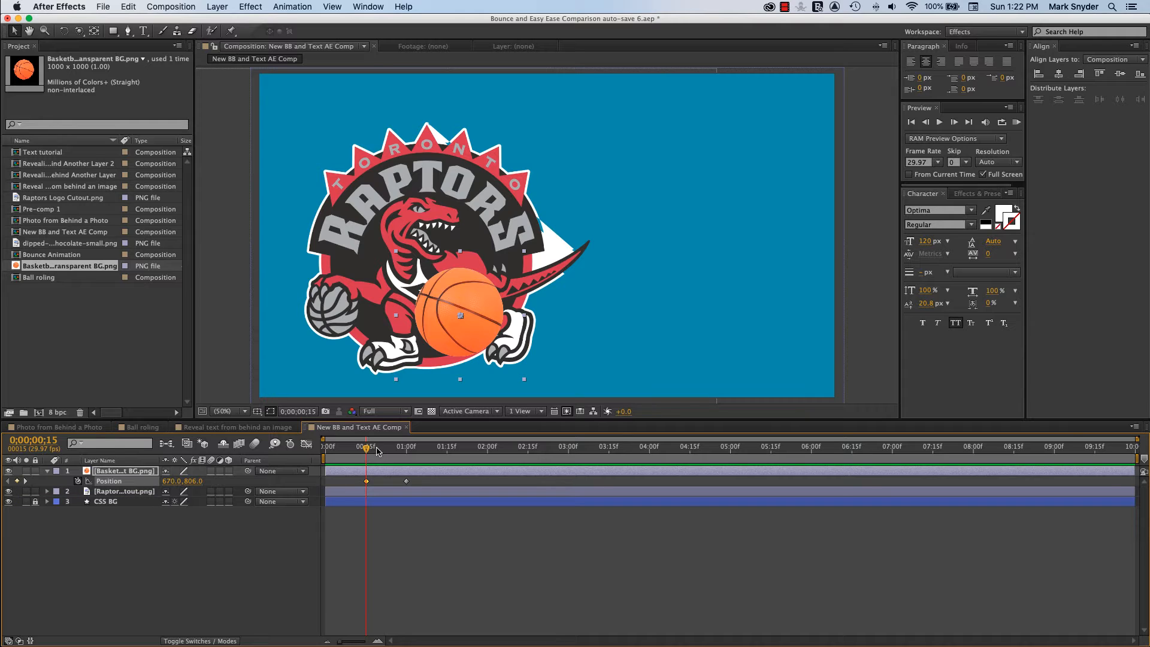
- Play the composition from about 0;00;00;09 to check the basketball between its two Position keyframes
drag(366, 454, 351, 453)
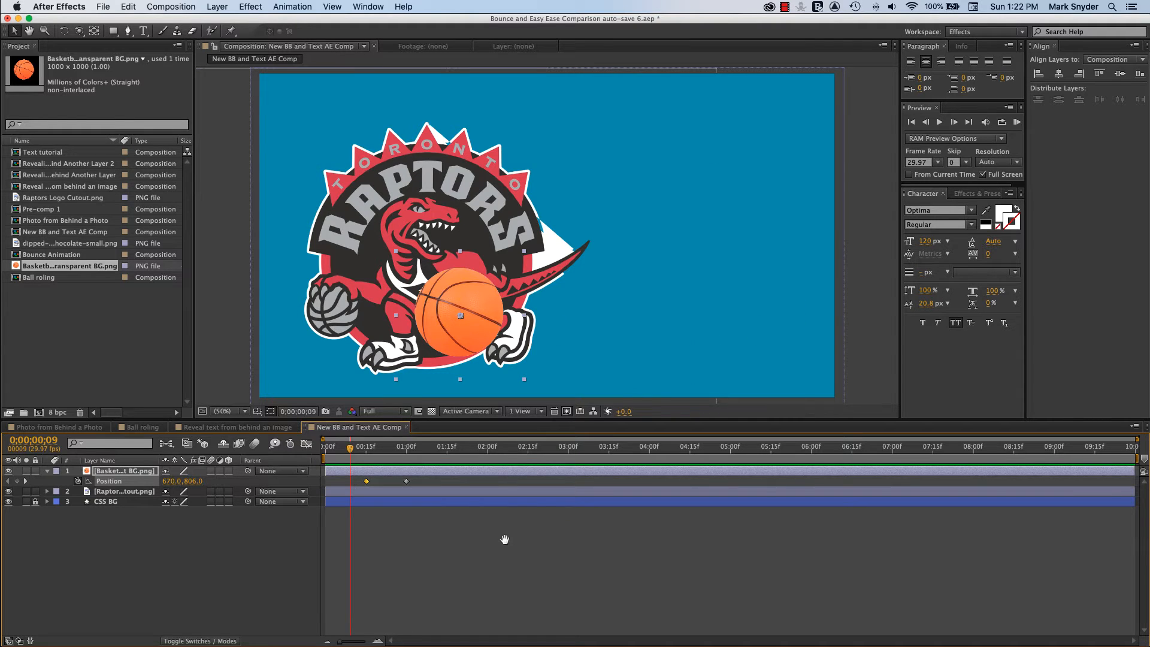
key(space)
key(space)
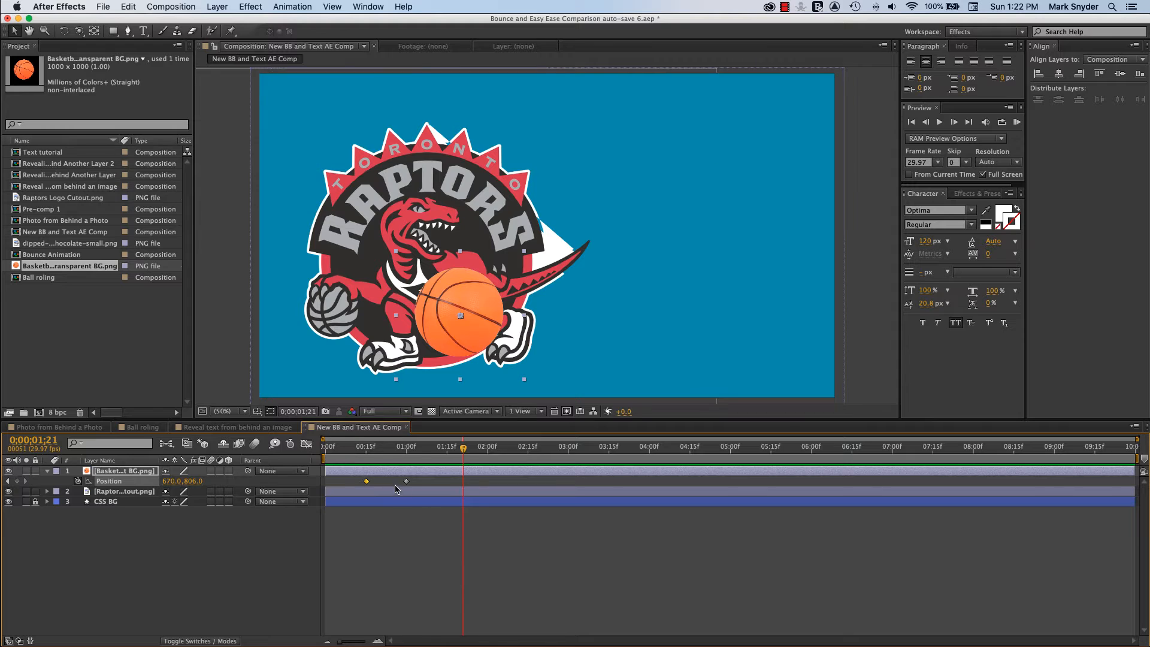
- Return to the Position keyframe at 0;00;01;00 and move the basketball to the lower right of the frame, at about 1718, 806
click(8, 482)
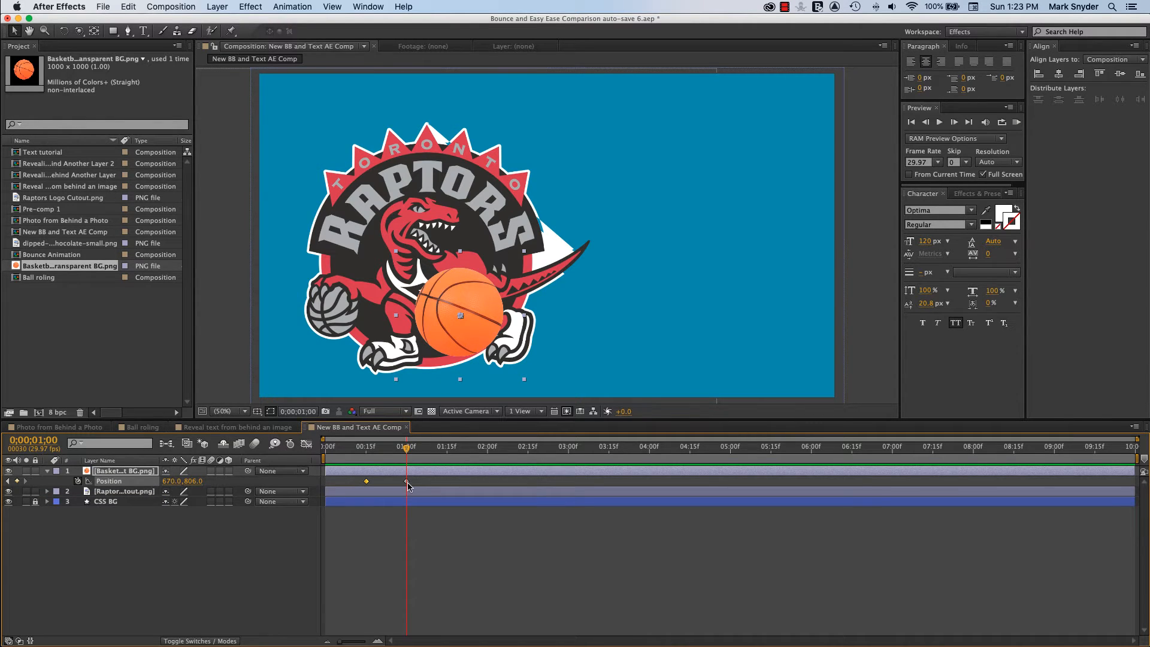
click(478, 336)
drag(478, 336, 792, 332)
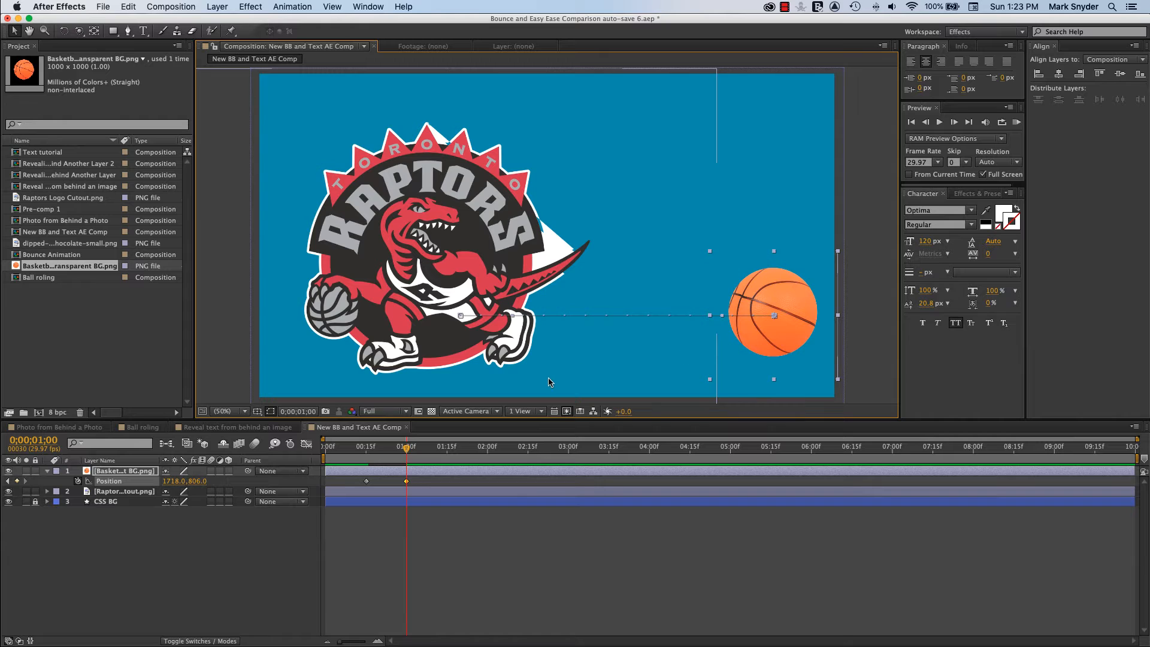
- Preview the basketball's horizontal travel from about 0;00;00;10
drag(406, 449, 351, 465)
key(space)
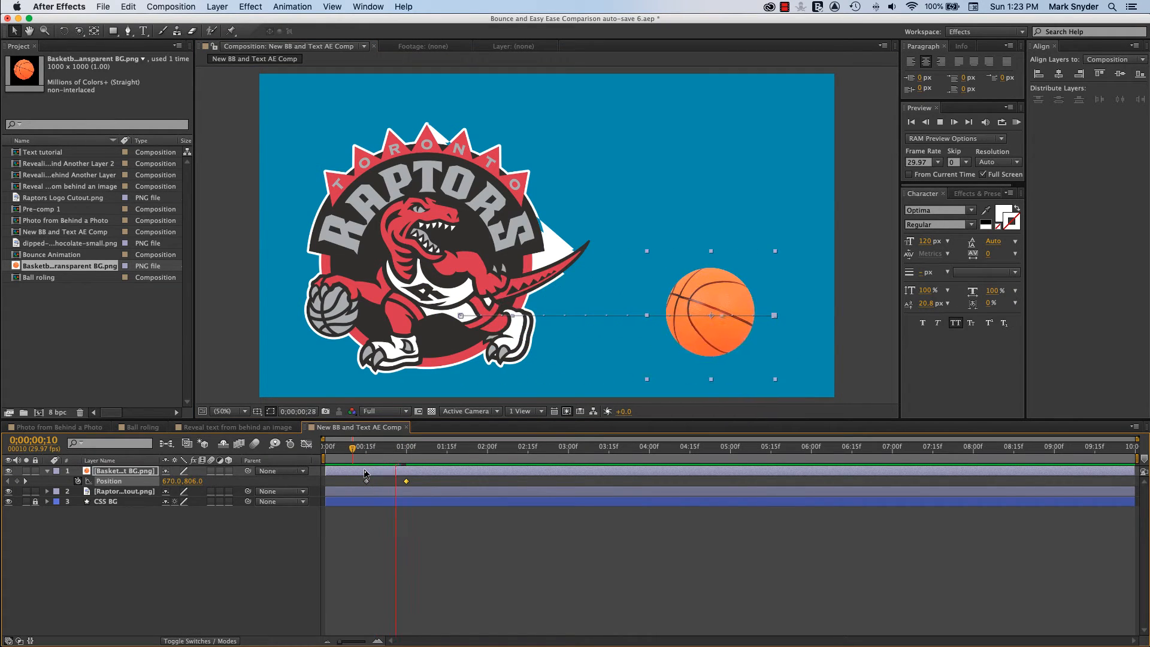
key(space)
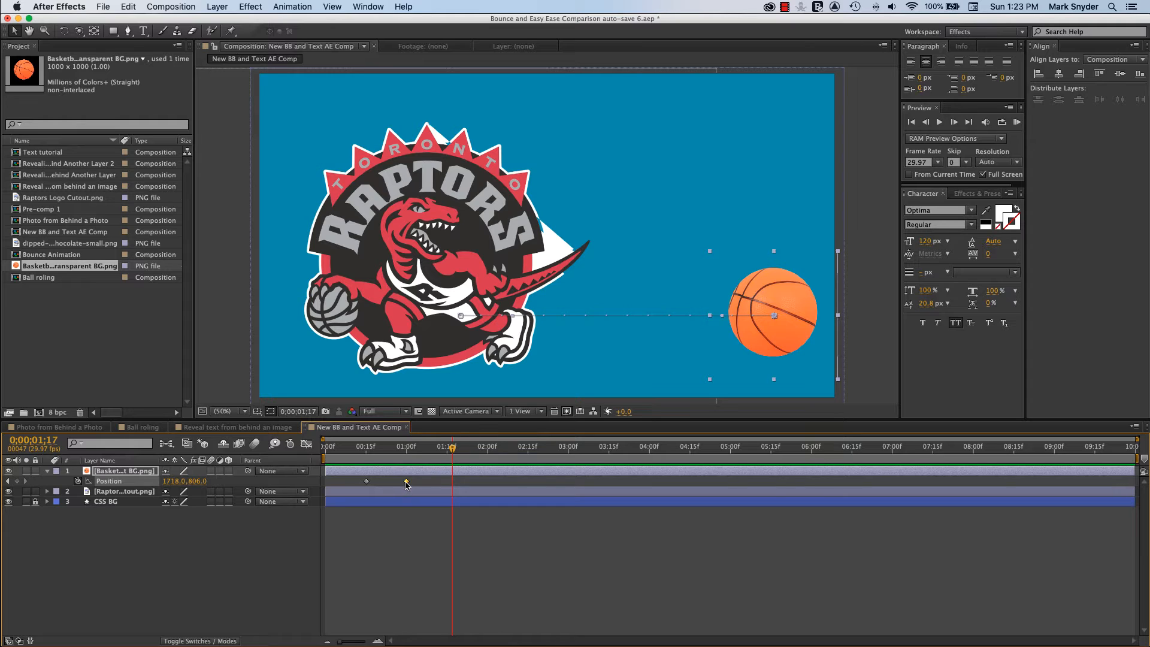
- Reveal the basketball layer's Rotation and shift its keyframe to 0;00;01;17
key(r)
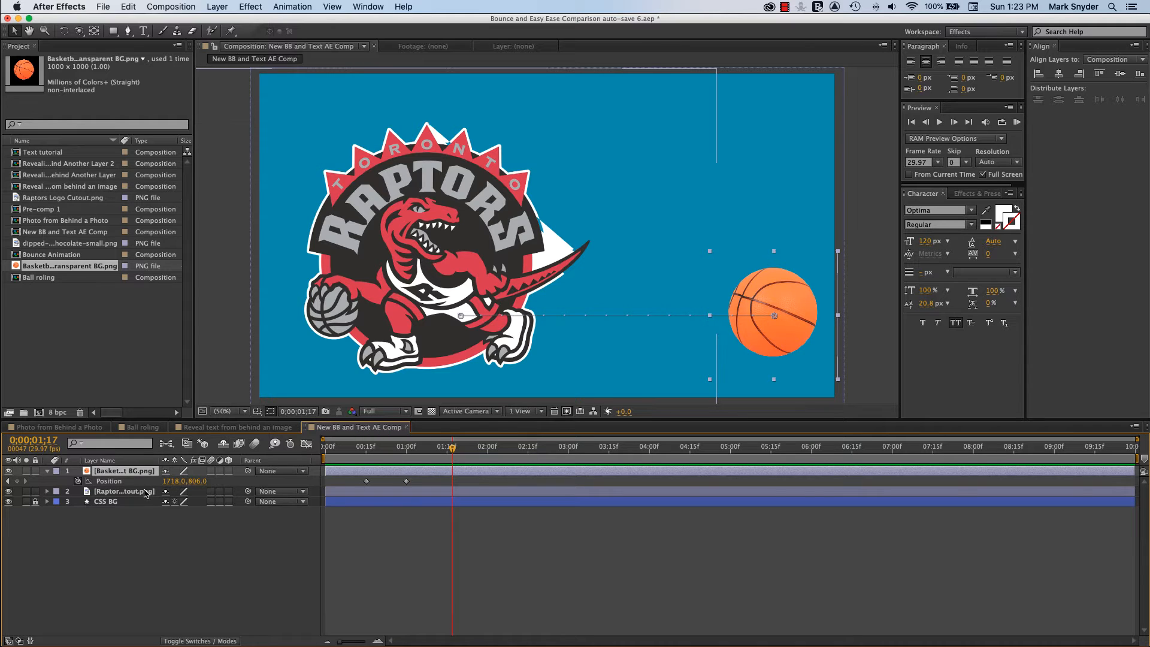
click(180, 552)
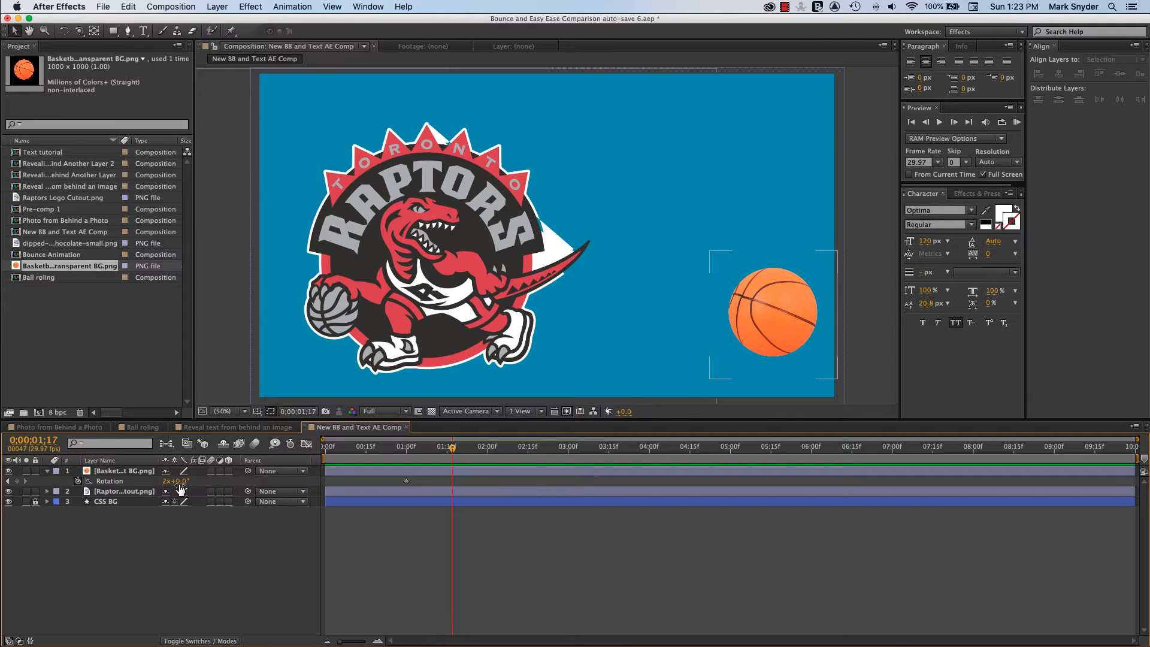
click(407, 481)
drag(406, 482, 453, 487)
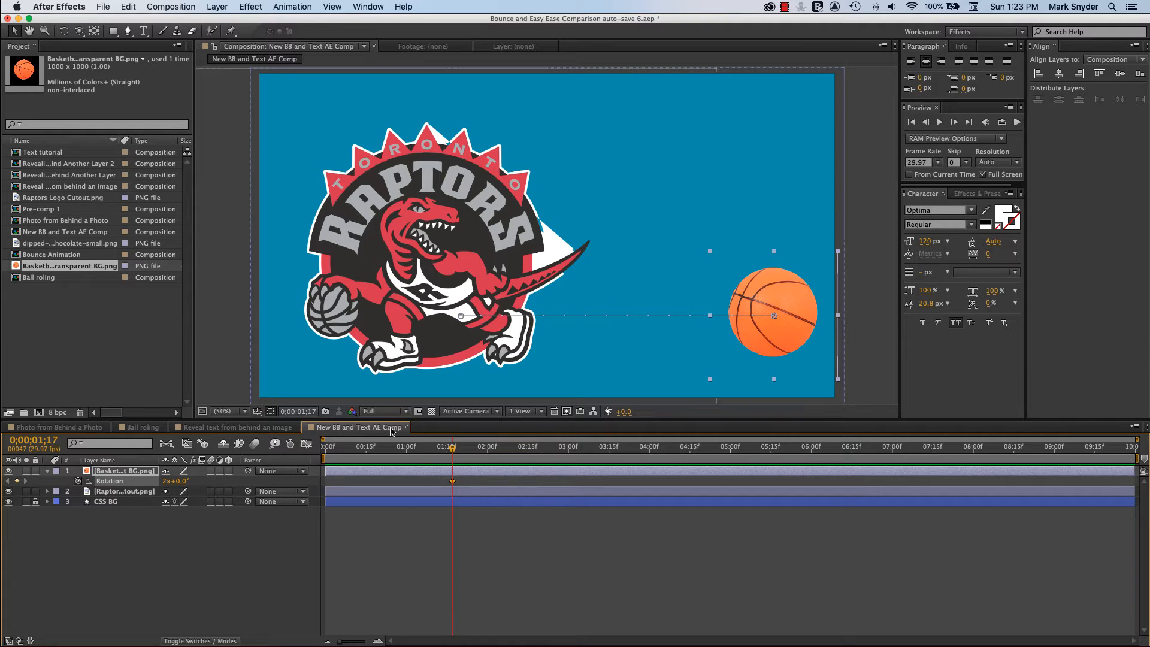
- Go to time 0;00;01;00 and align the basketball's Rotation keyframe with it
click(291, 412)
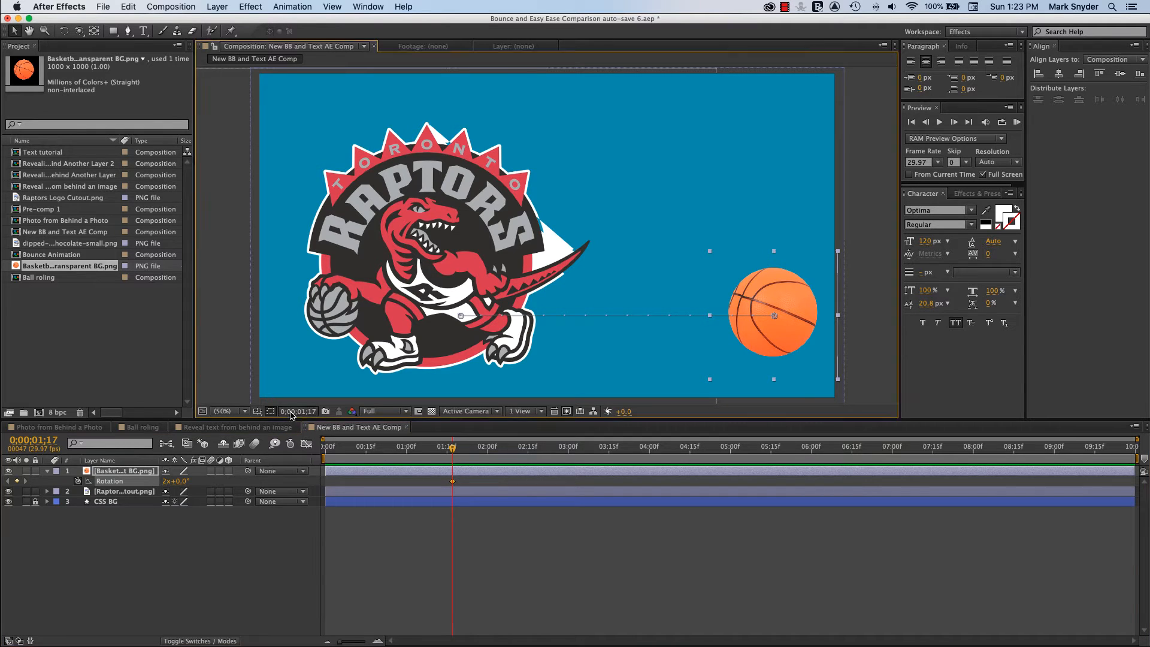
click(291, 412)
text(100)
key(Return)
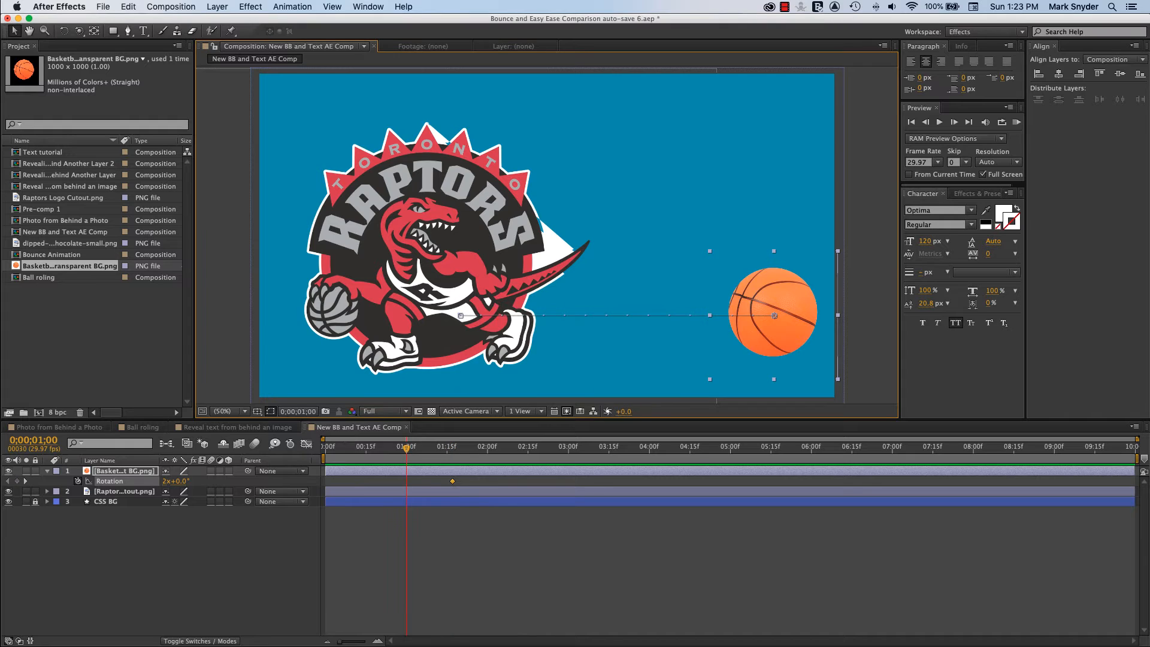
drag(453, 484, 408, 487)
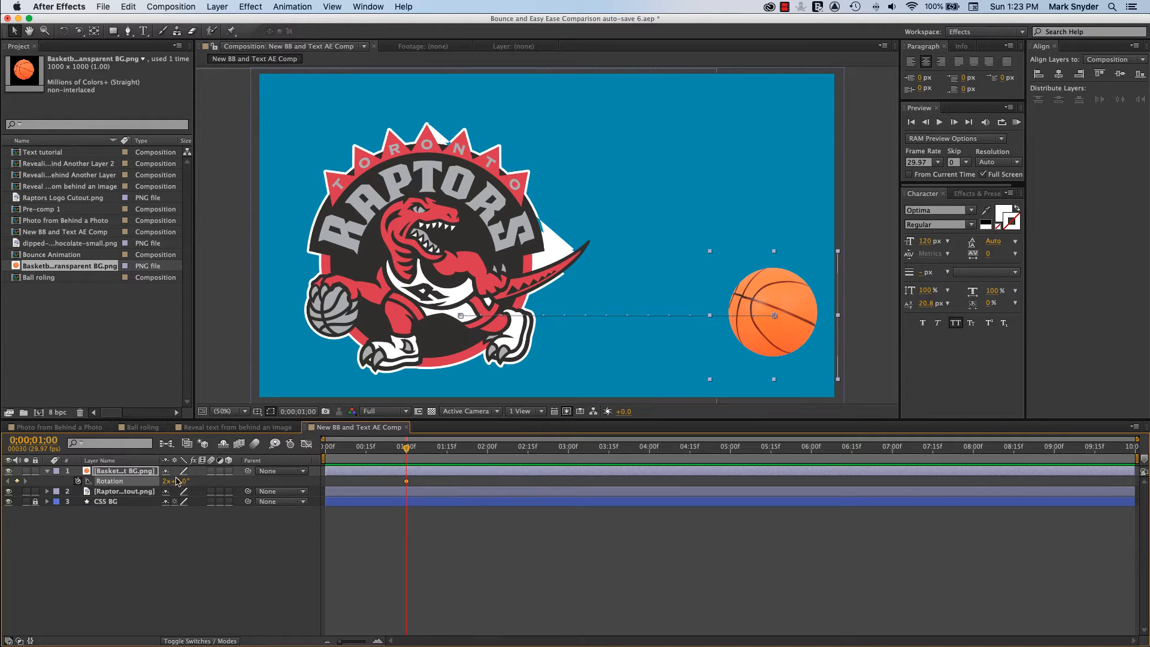
- Jump to the basketball's Position keyframe at 0;00;00;15 and keyframe its Rotation there at 0 revolutions
click(110, 472)
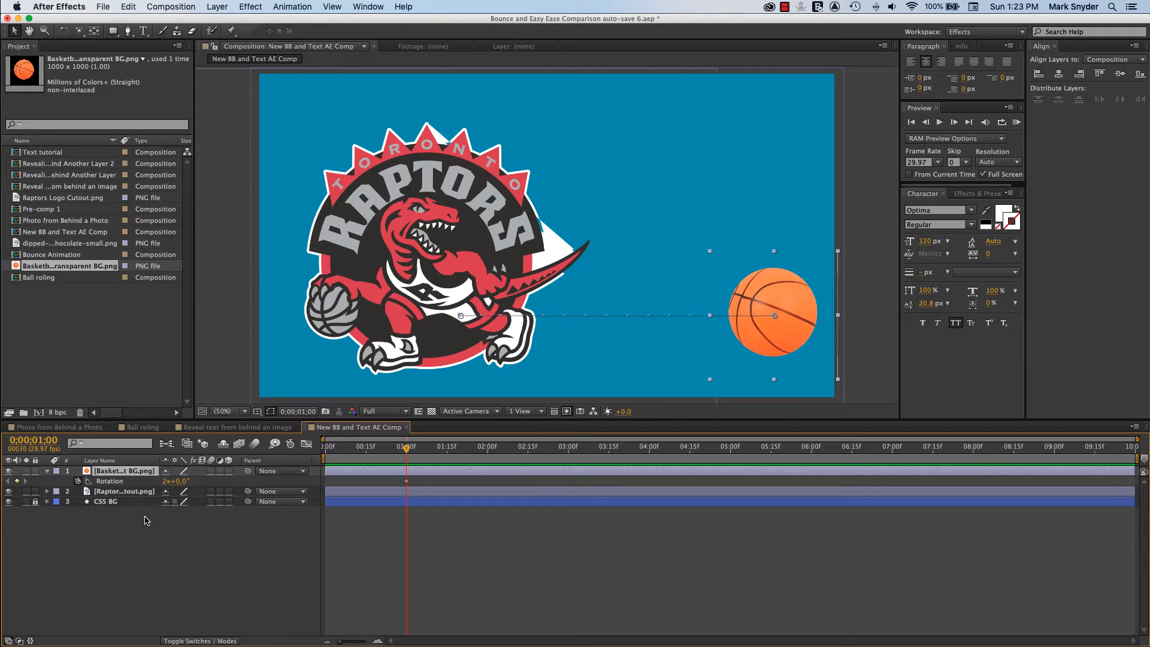
key(p)
click(8, 482)
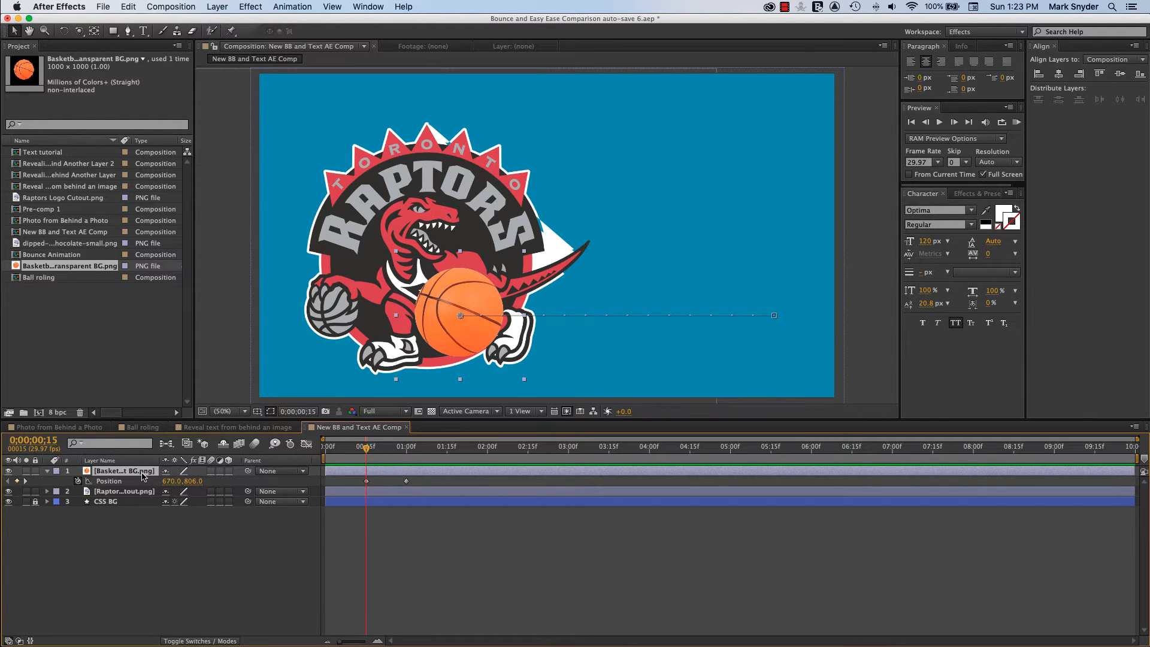
key(r)
click(165, 482)
text(0)
key(Return)
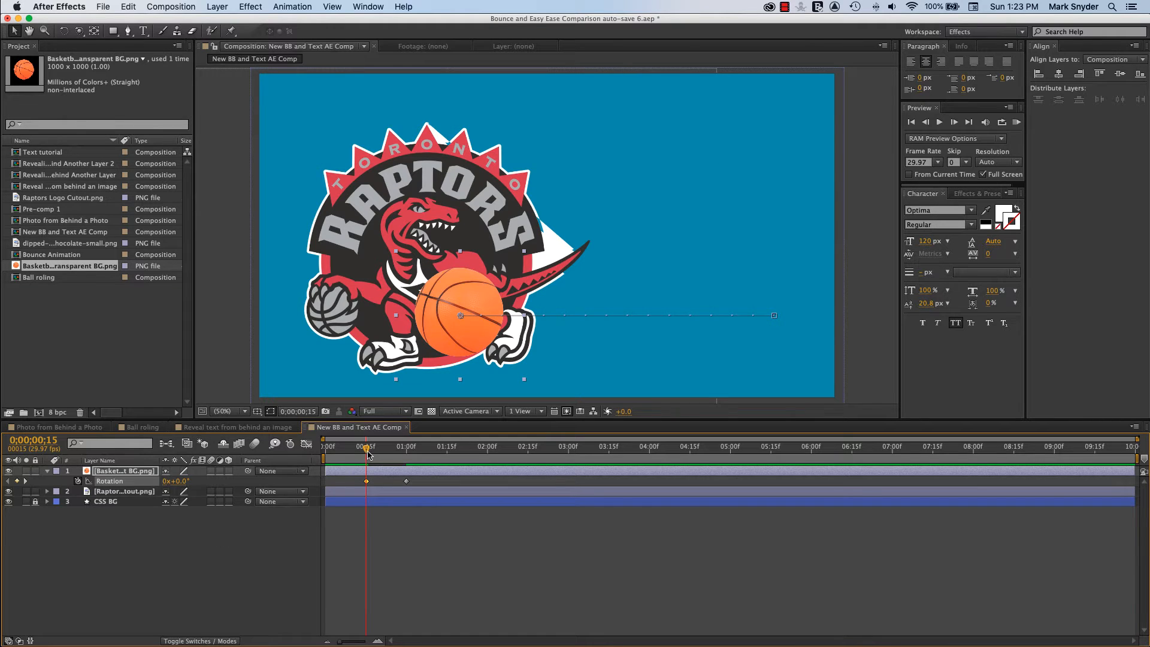
- Preview the basketball's combined roll and rotation from about 0;00;00;06, replaying it once
drag(368, 454, 342, 453)
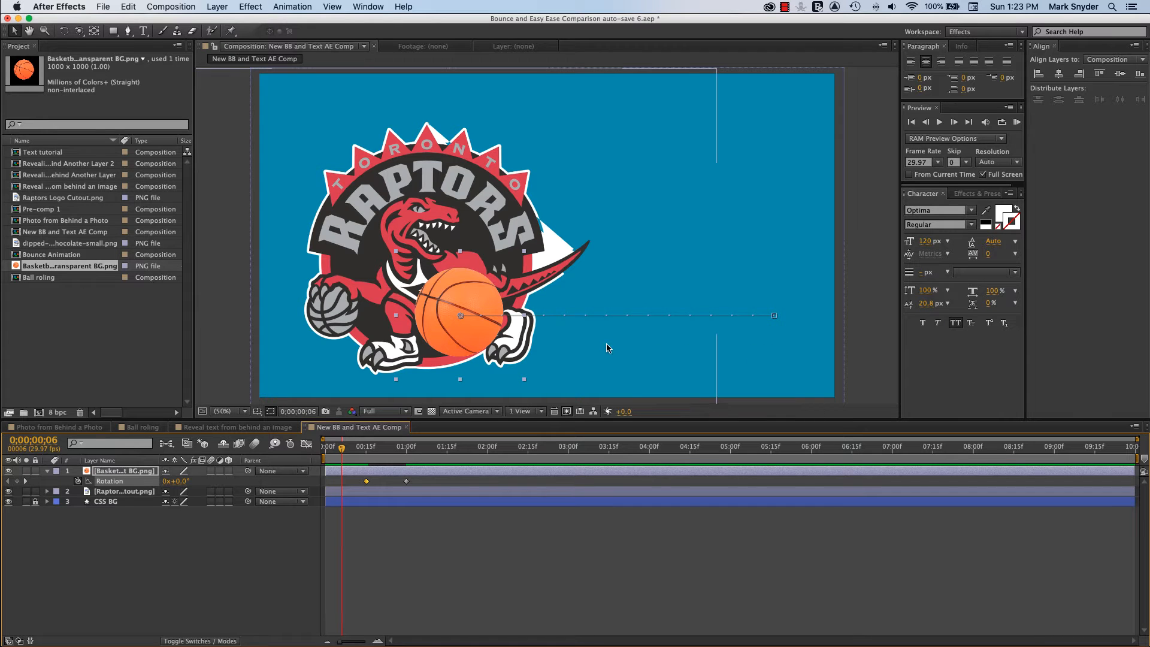
key(space)
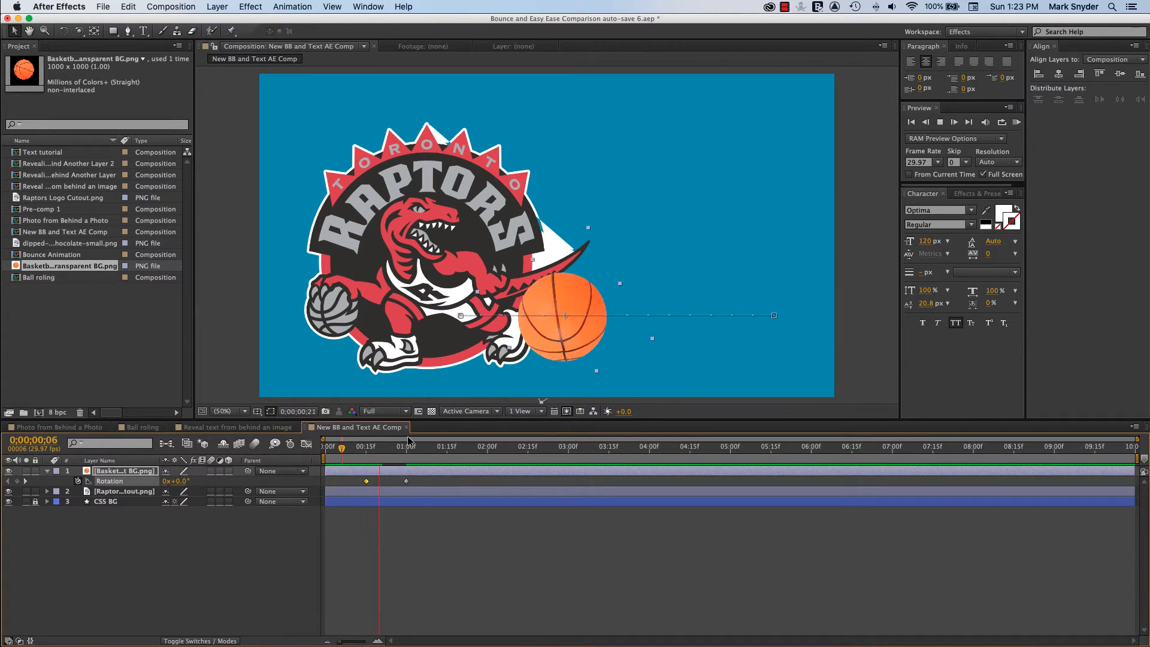
click(342, 449)
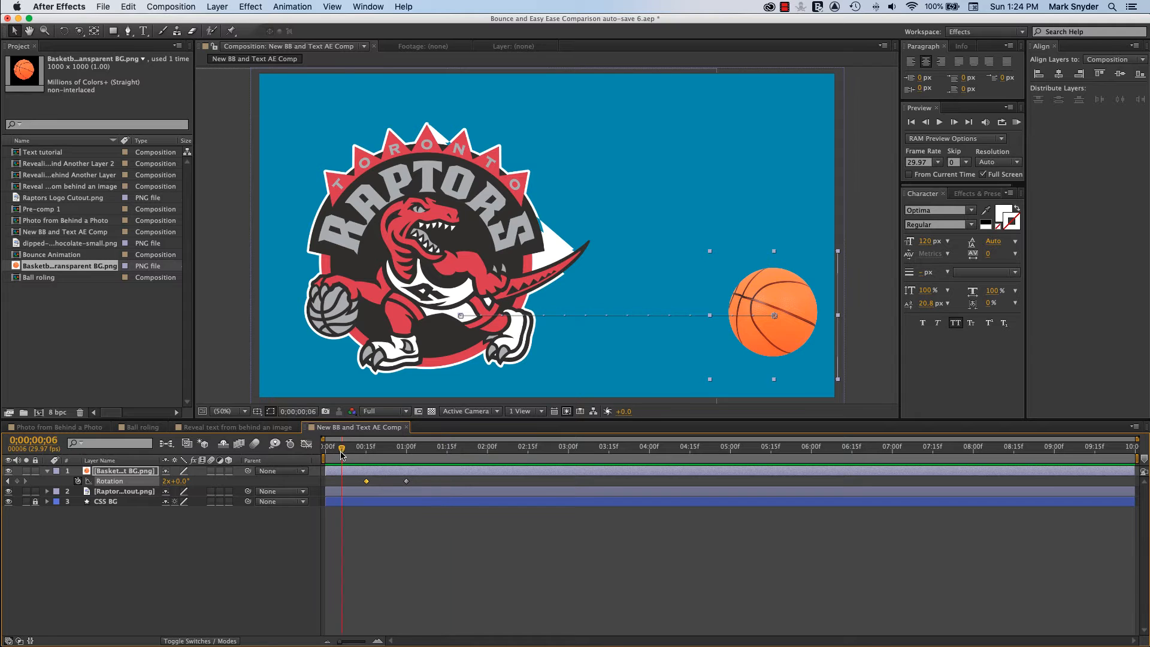
key(space)
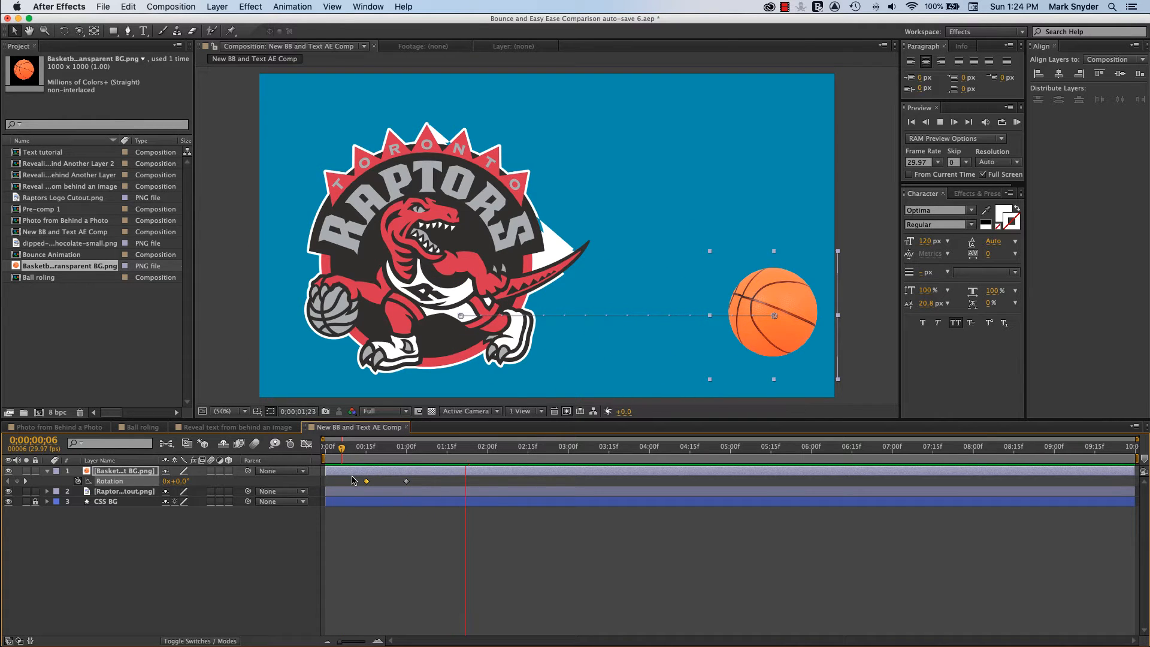
key(space)
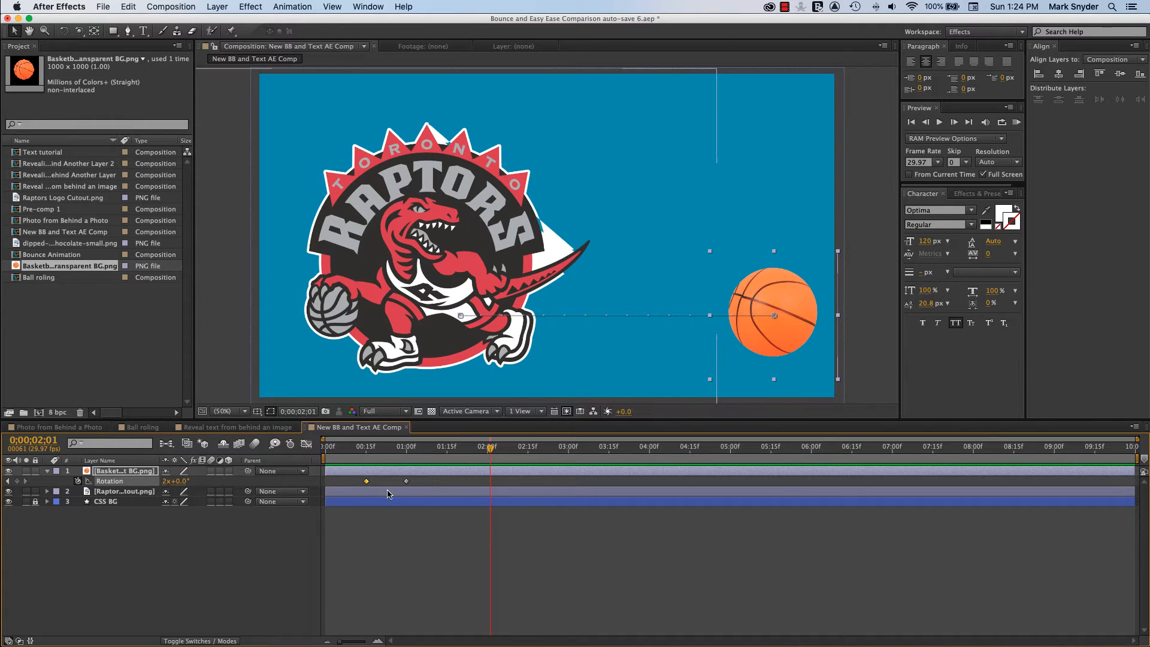
- Preview the basketball's roll from 0;00;00;08 and deselect its layer
click(346, 451)
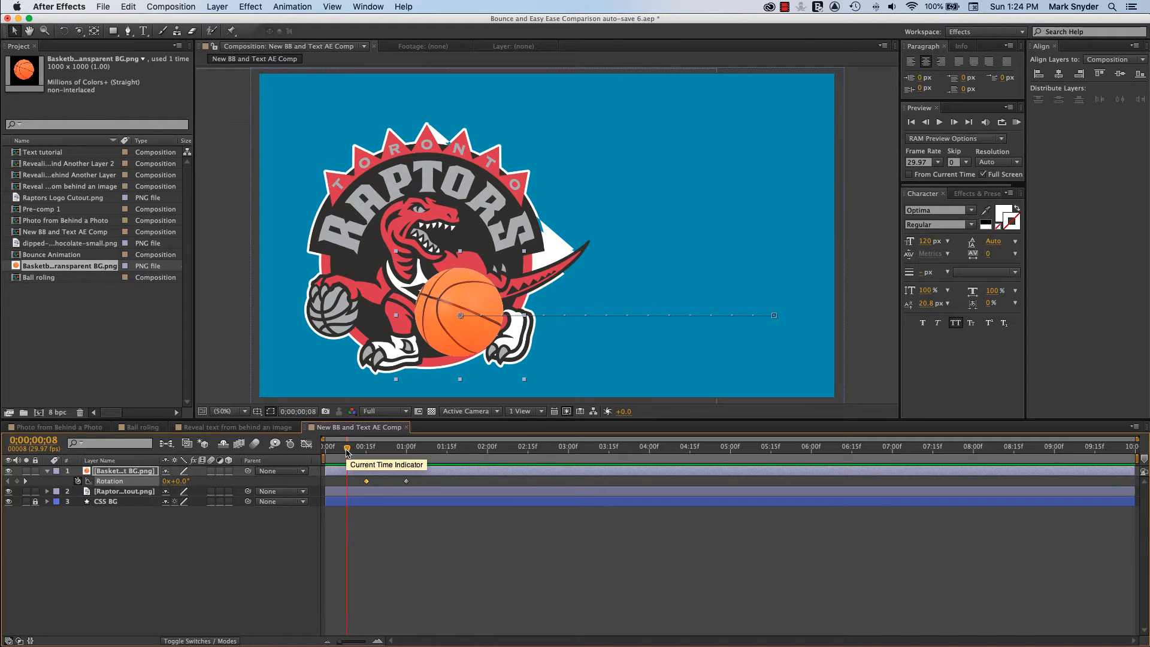
key(space)
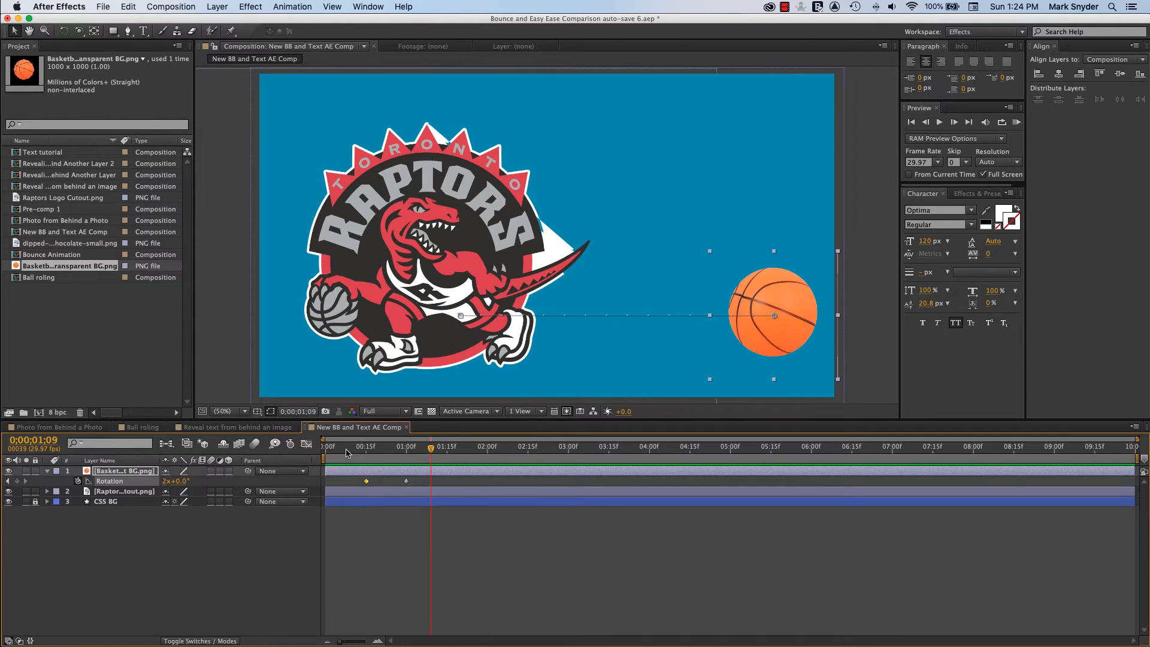
click(271, 570)
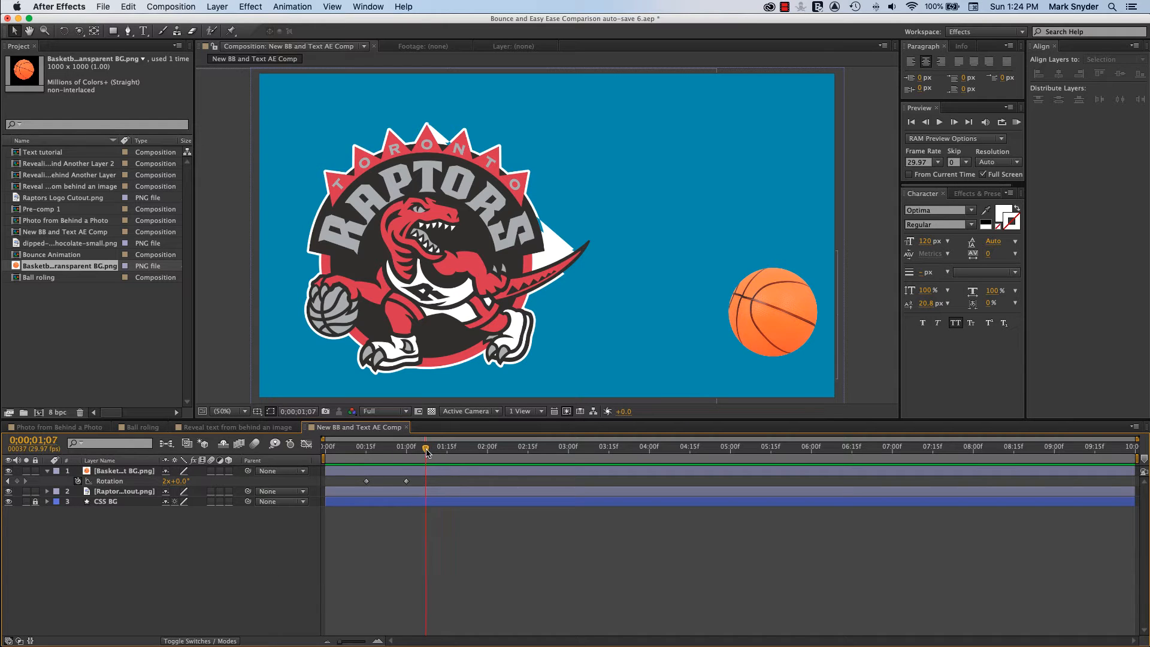
- Go to time 0;00;00;19 and hide the basketball layer
drag(430, 451, 347, 451)
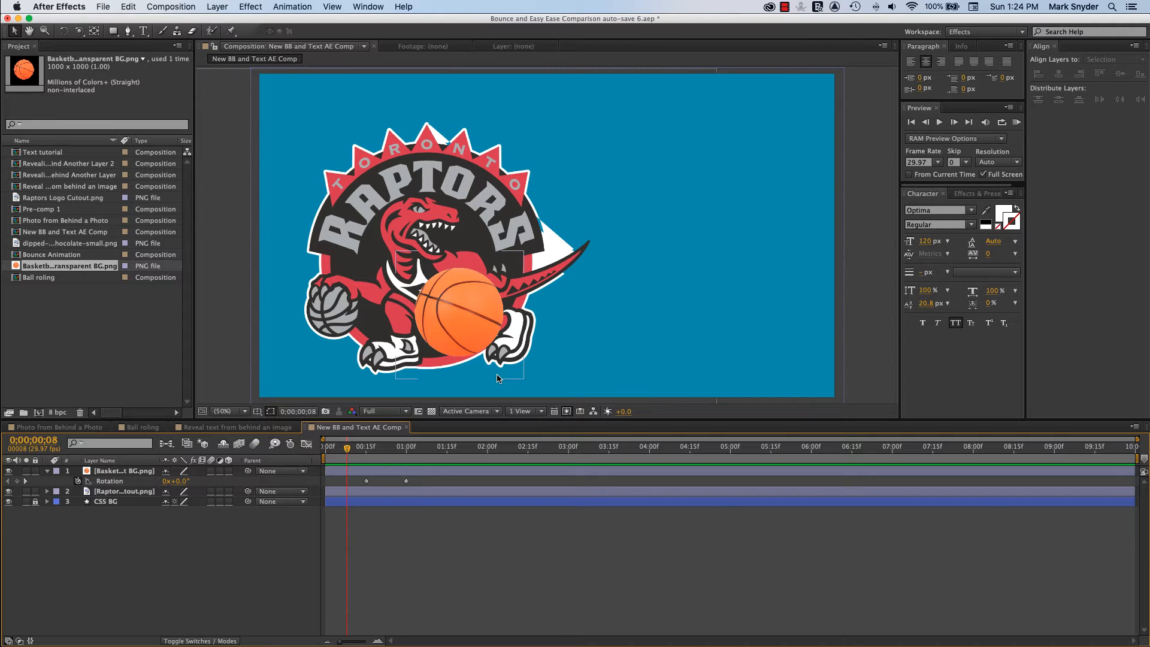
drag(347, 449, 376, 454)
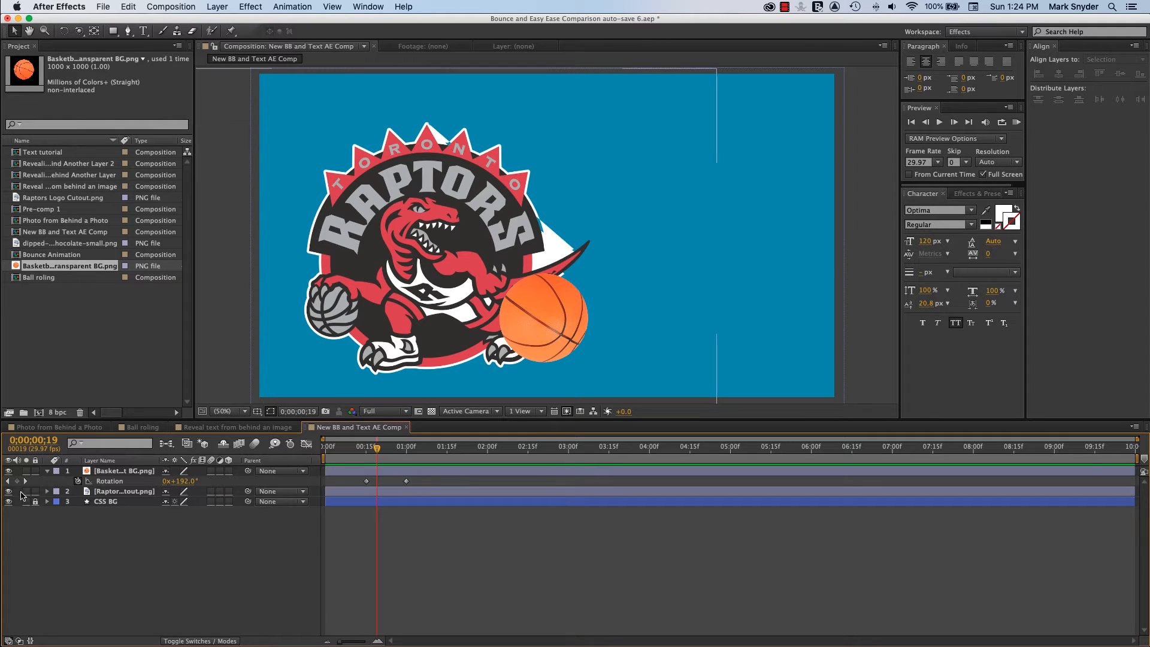
click(8, 472)
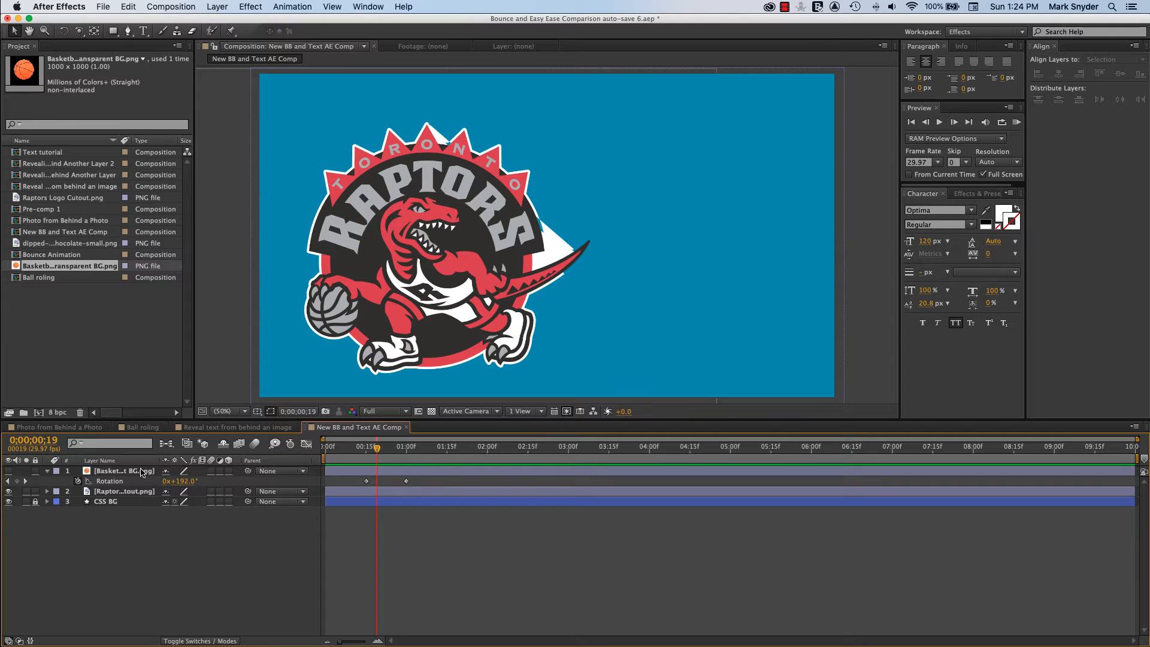
- Trace a new Pen tool shape from the raptor's rear claw tip around the outside of its foot to the ankle
click(128, 31)
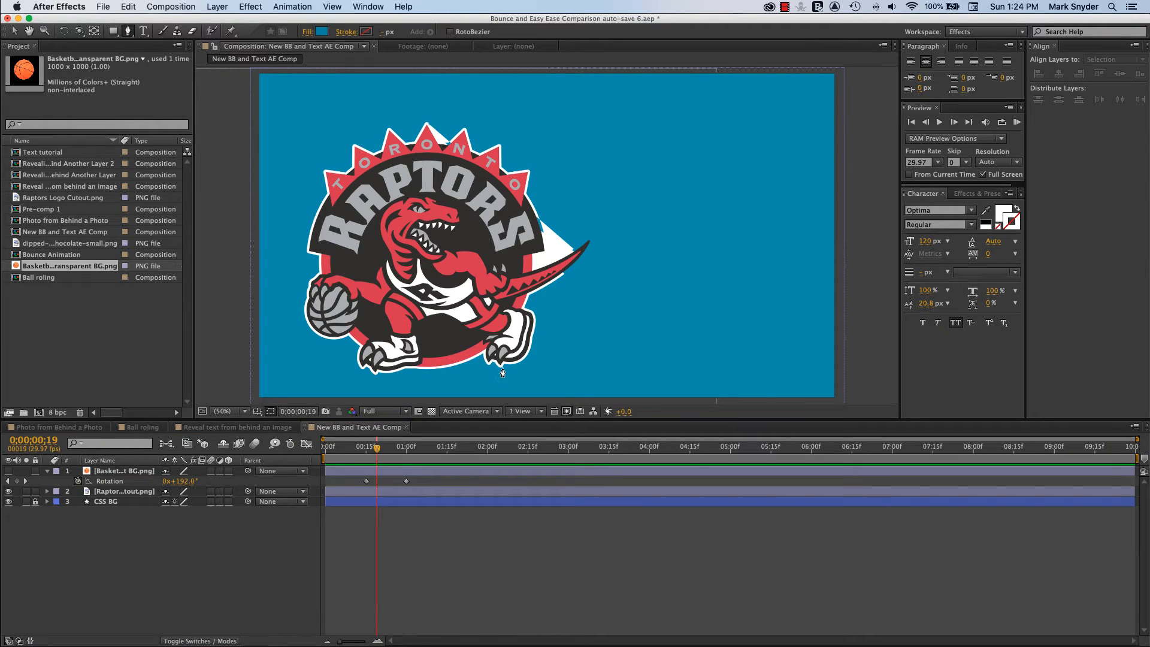
click(245, 412)
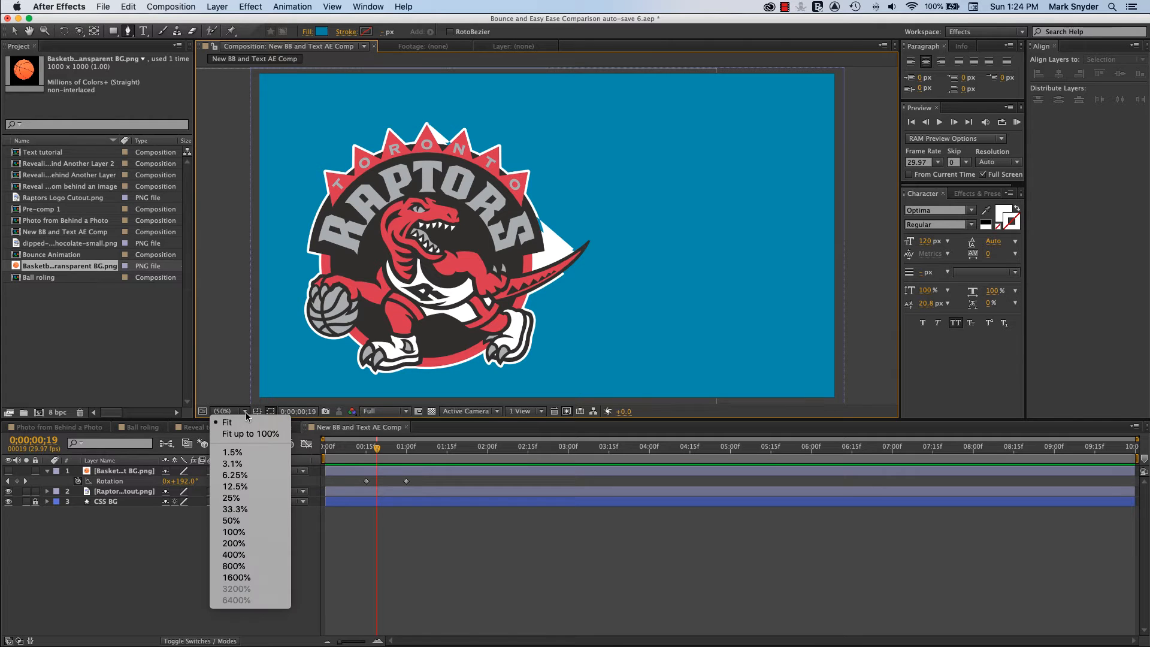
click(234, 532)
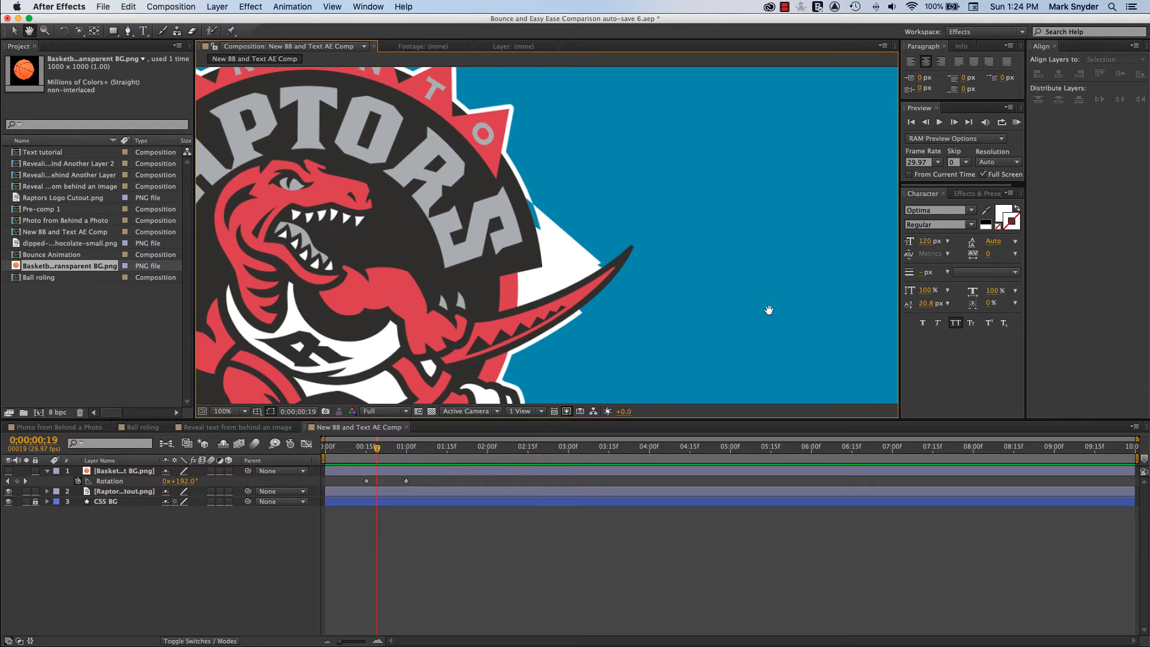
drag(767, 311, 736, 163)
drag(642, 280, 646, 295)
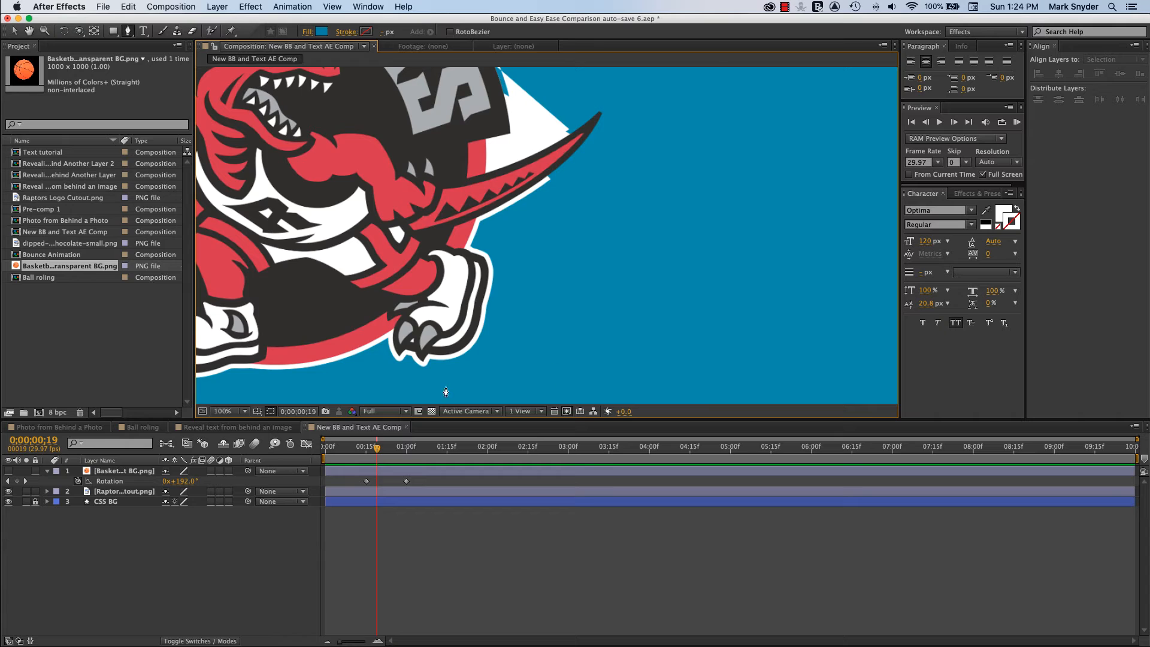
click(423, 368)
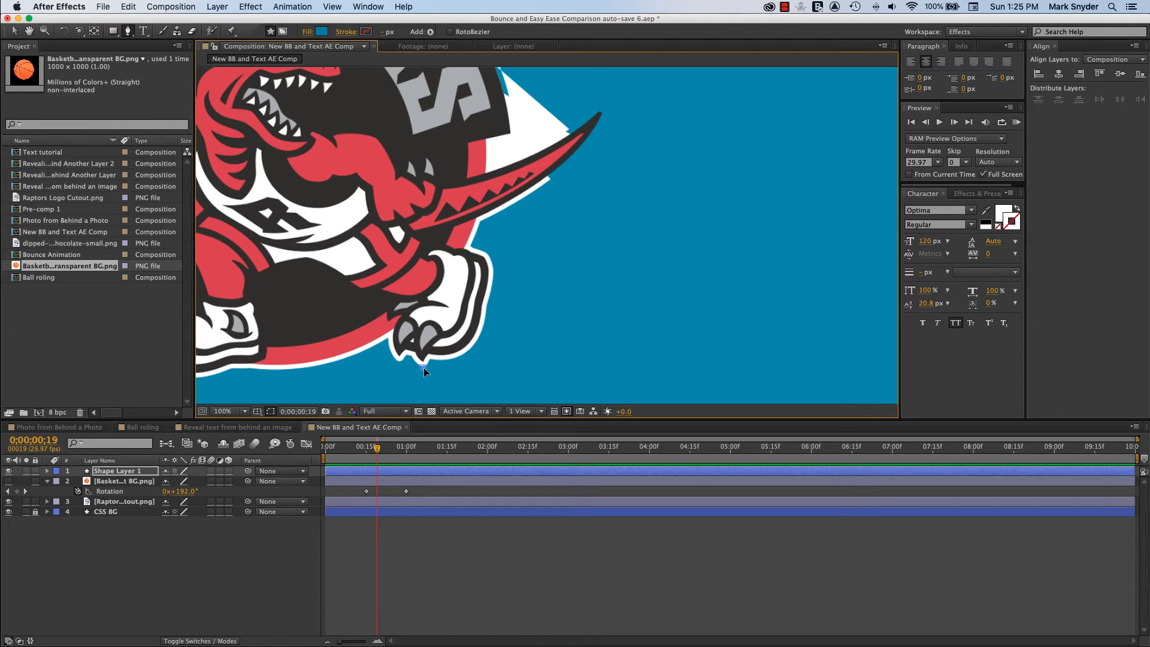
click(459, 358)
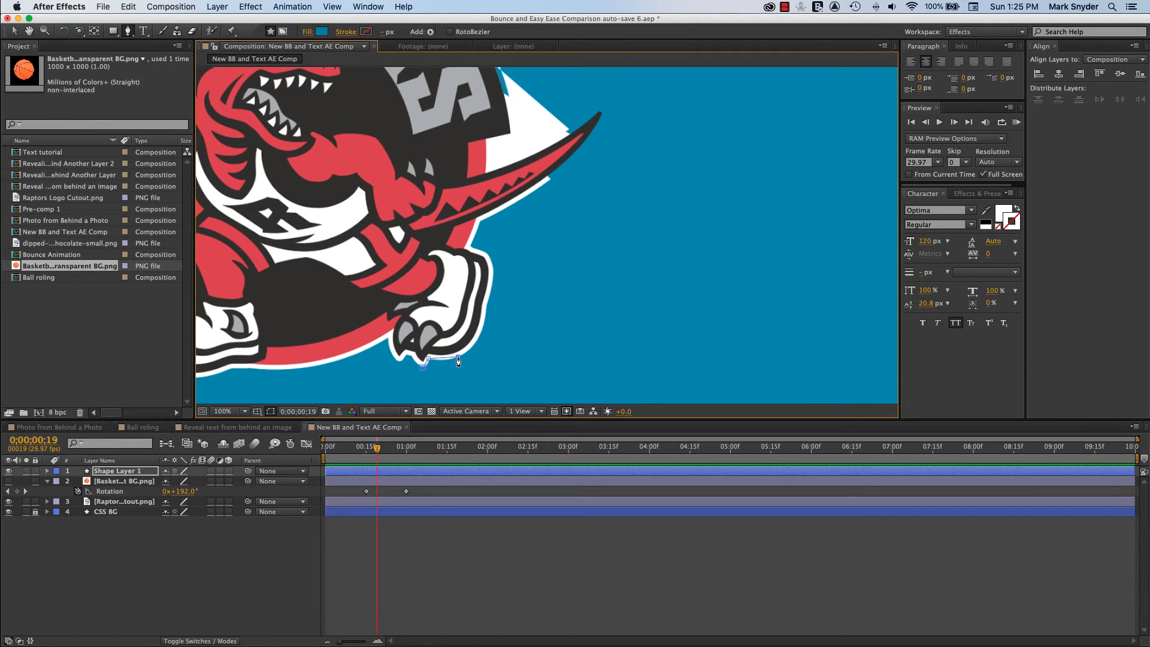
click(486, 308)
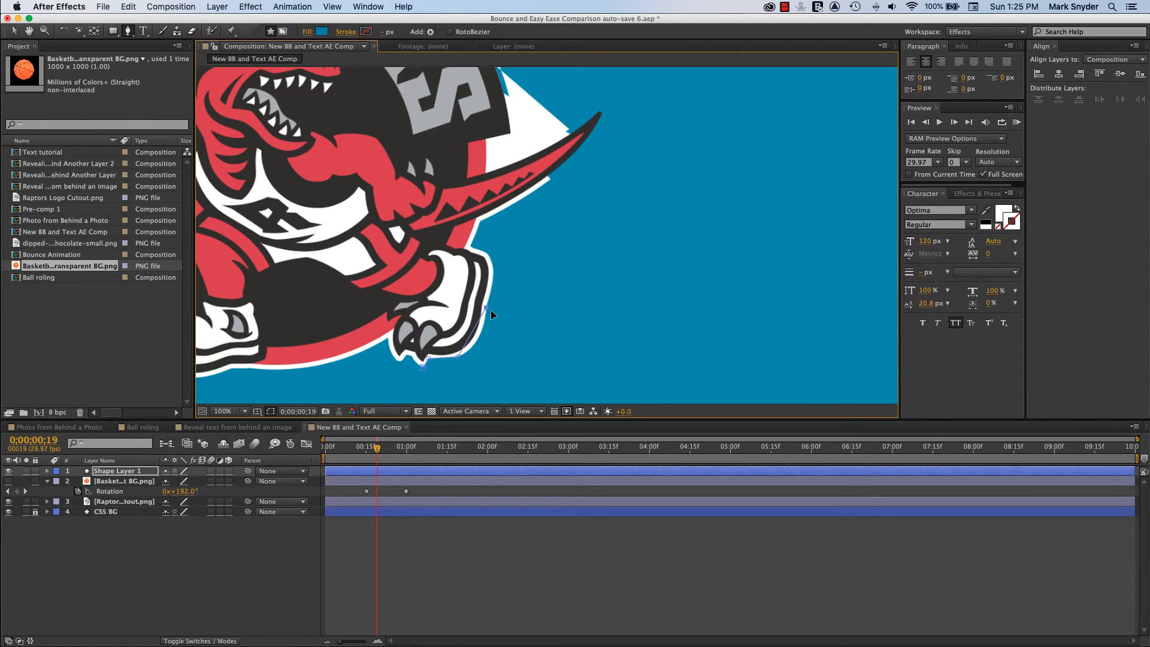
click(491, 259)
click(470, 245)
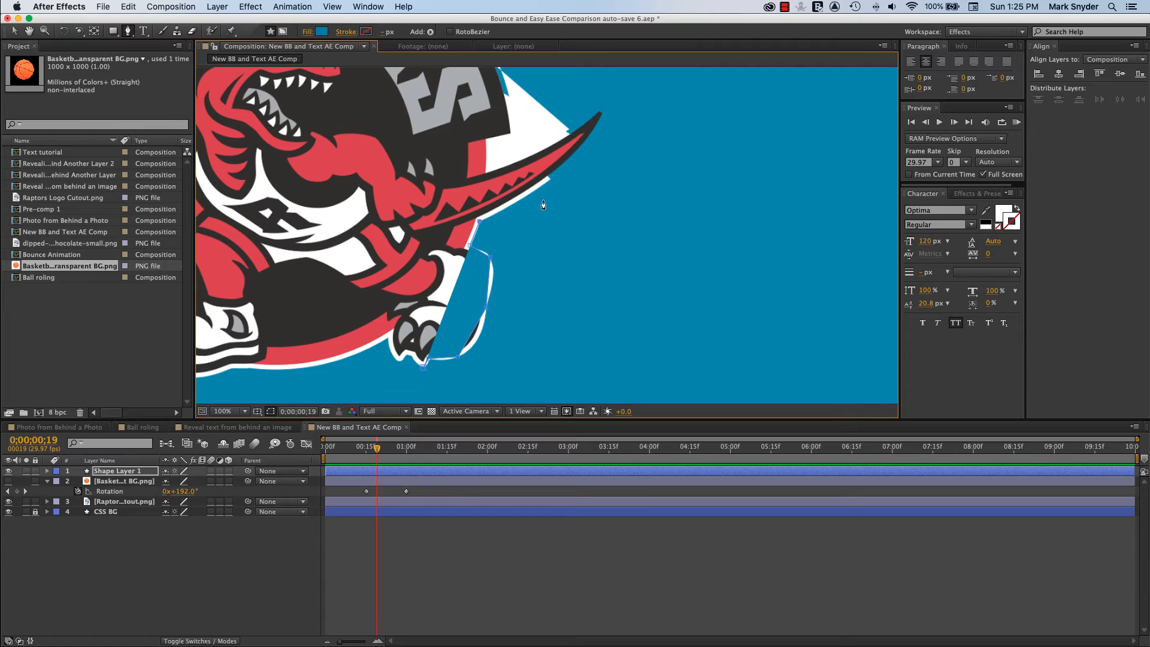
- Continue the path along the tail's underside, around its tip and up the logo's white edge
click(550, 182)
click(602, 115)
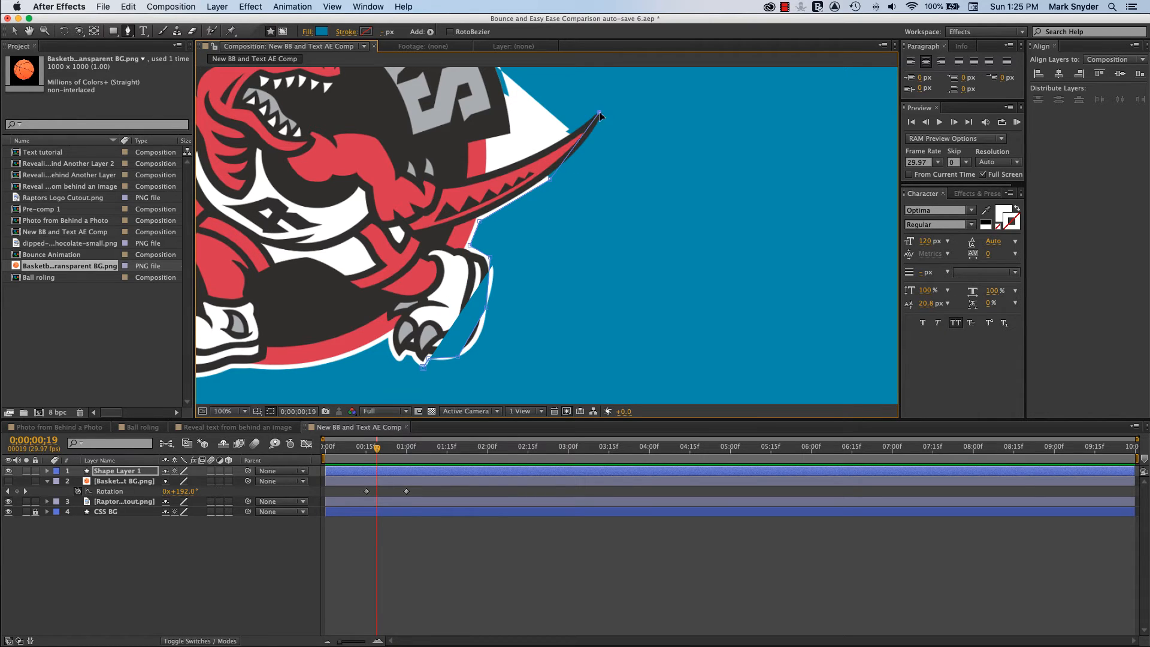
click(570, 132)
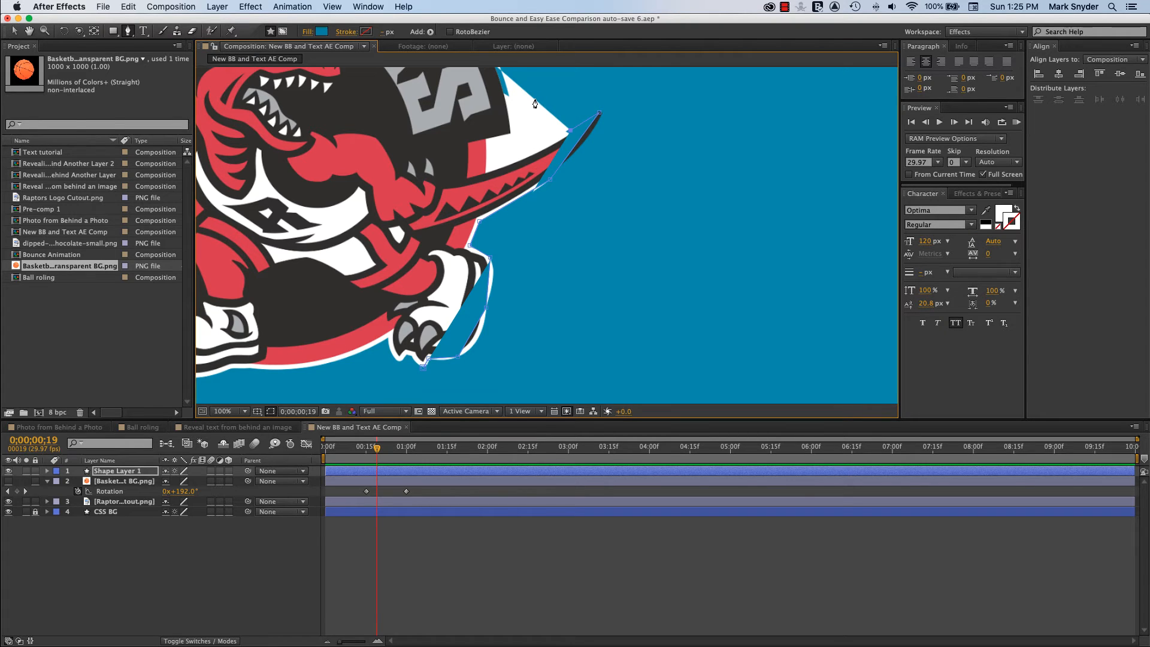
click(535, 98)
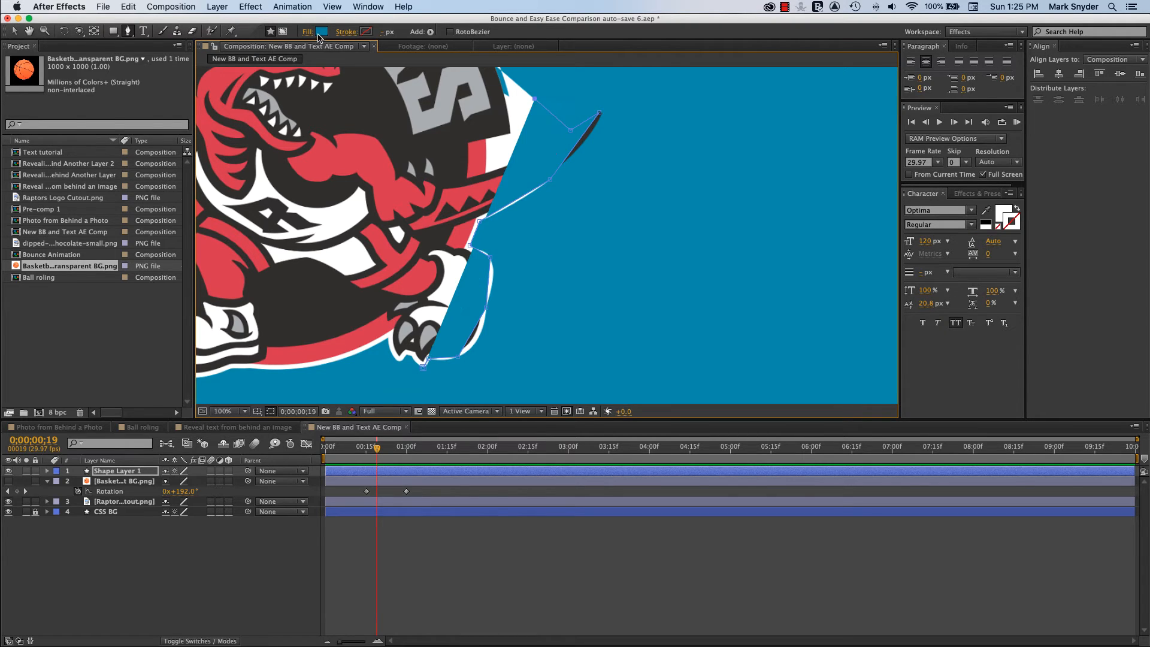
- Set the traced shape's fill to None
click(322, 31)
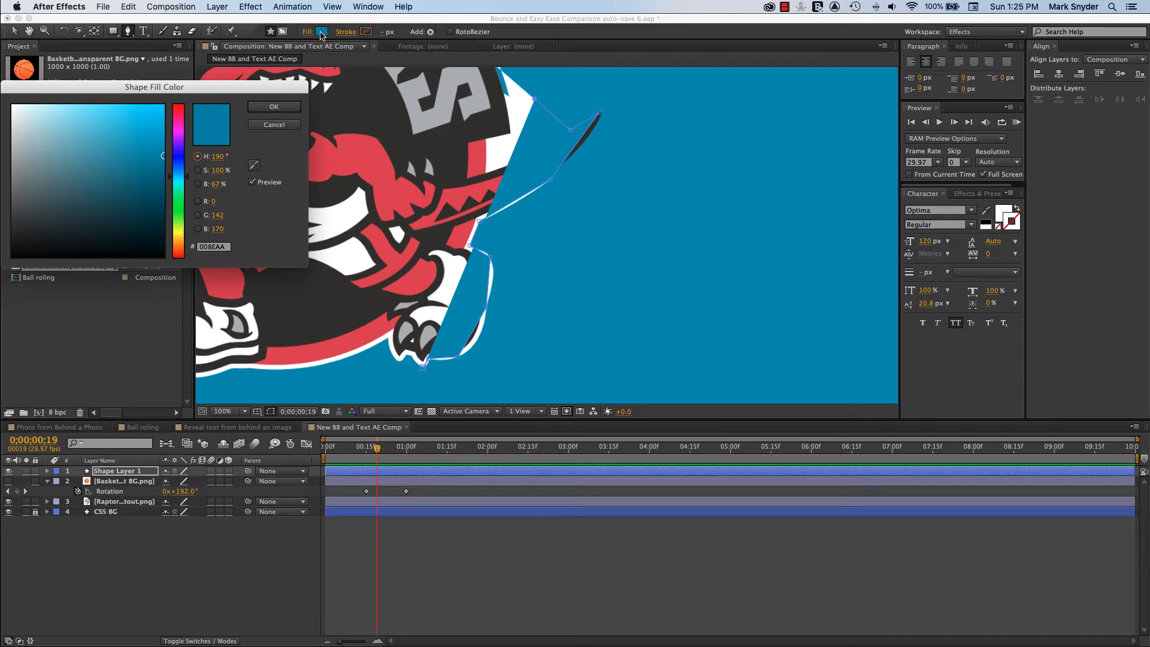
click(274, 125)
click(308, 33)
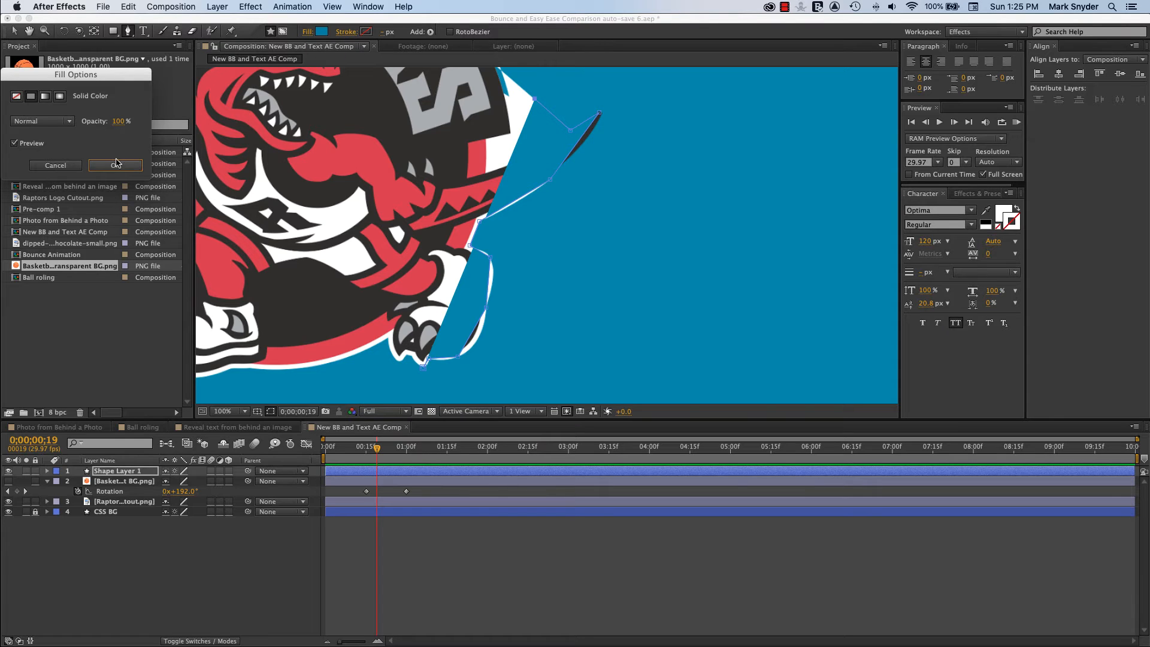
click(16, 96)
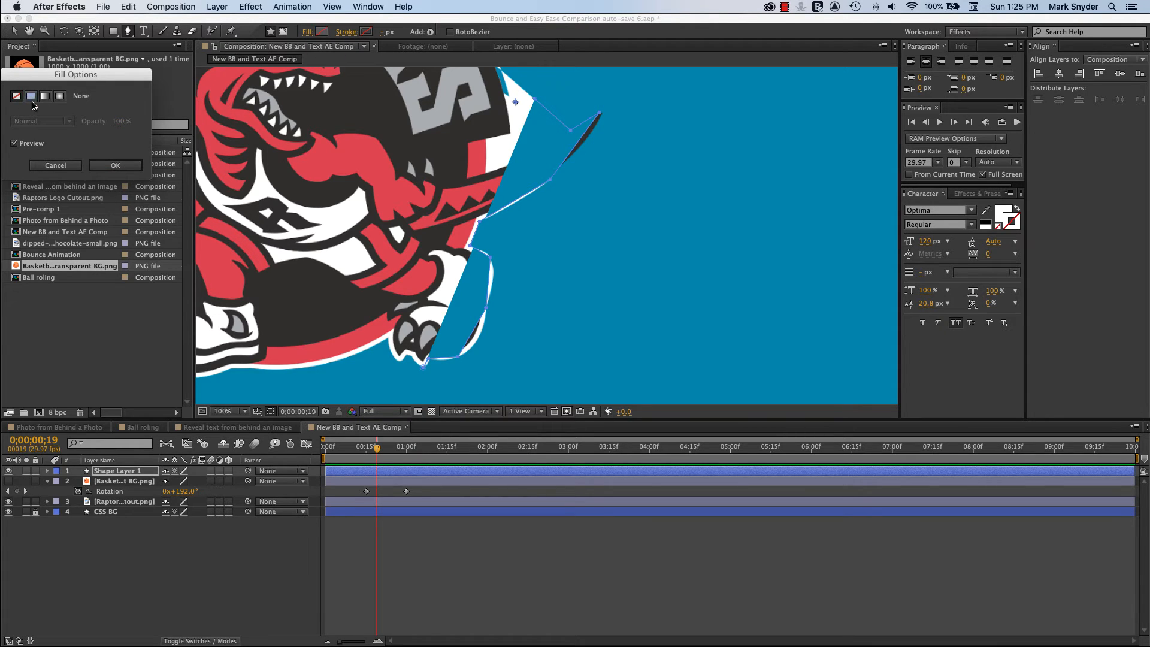
click(102, 168)
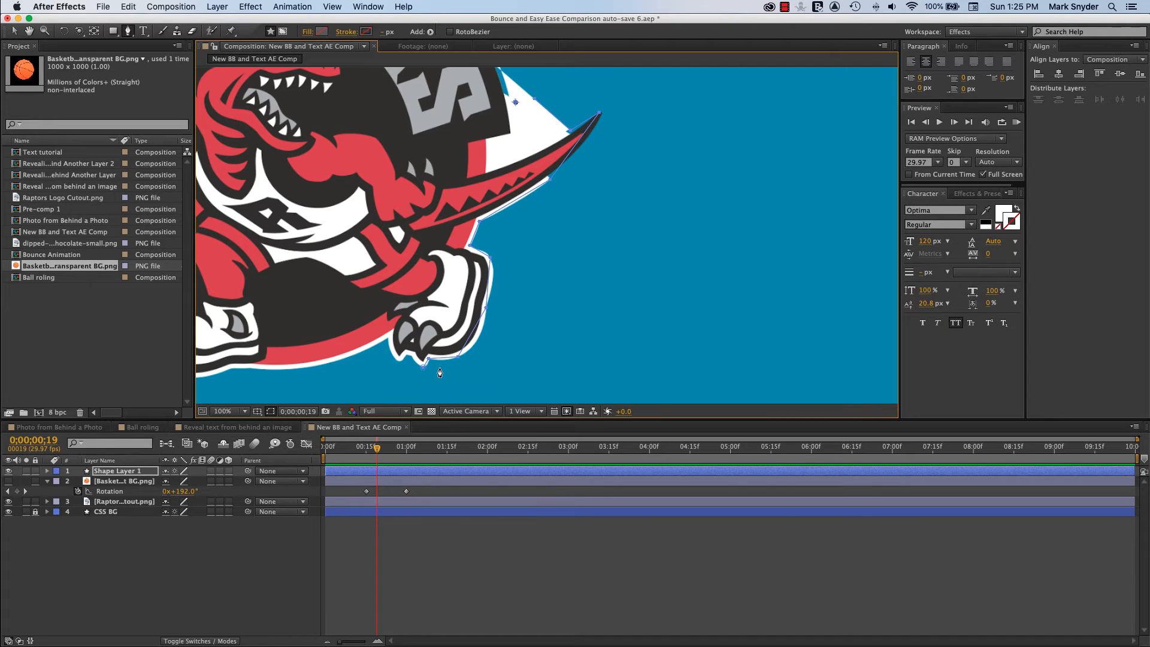
- Resume the open path from its starting point at the rear claw and extend it to a point below the front foot
click(245, 412)
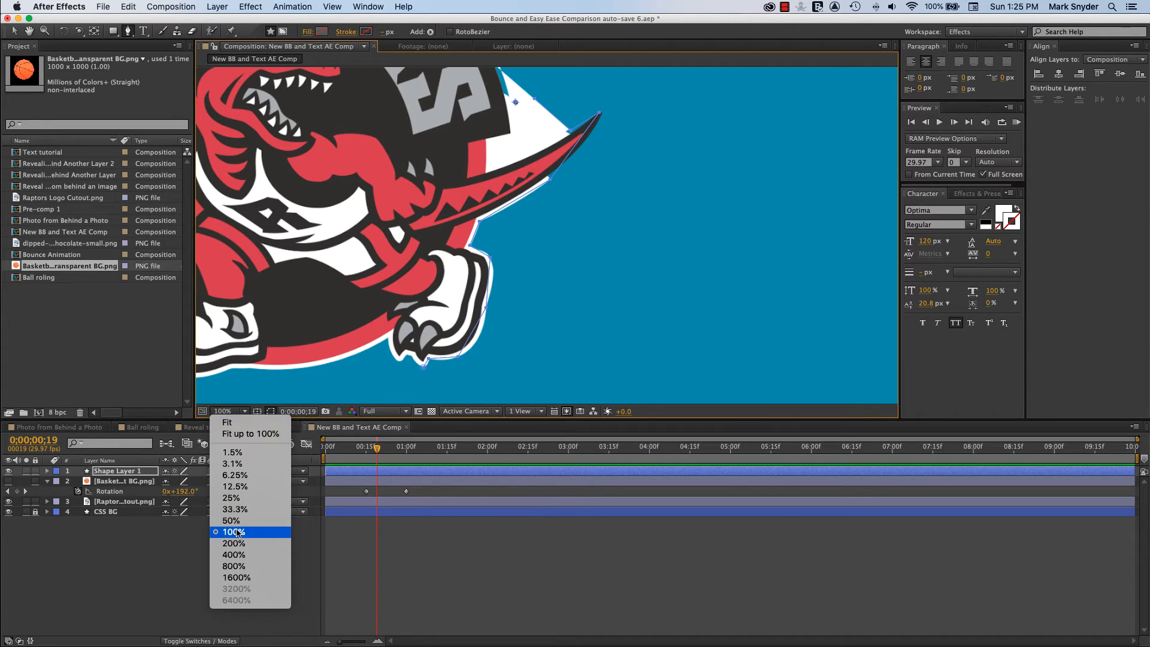
click(248, 423)
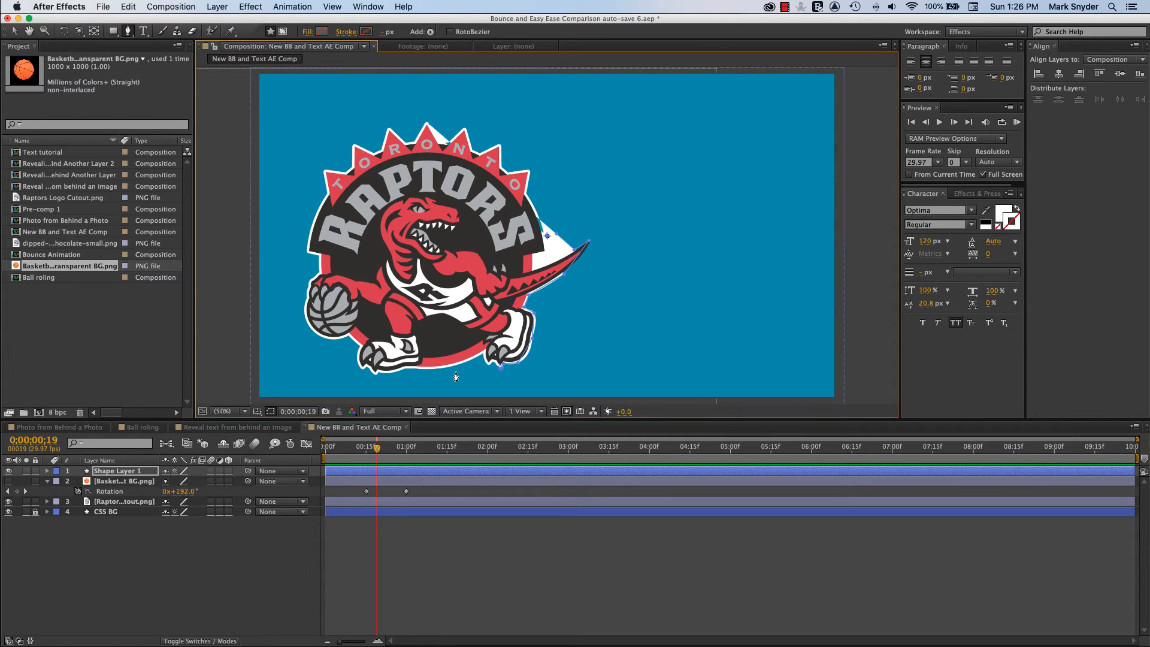
click(243, 411)
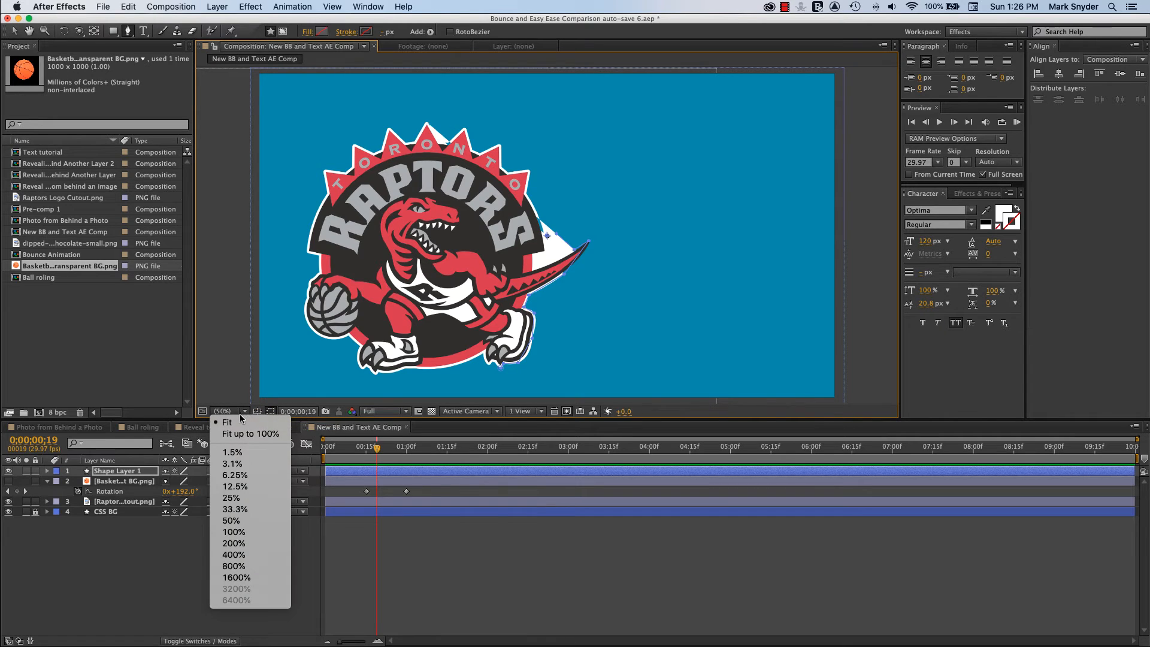
click(234, 532)
key(space)
drag(696, 329, 812, 136)
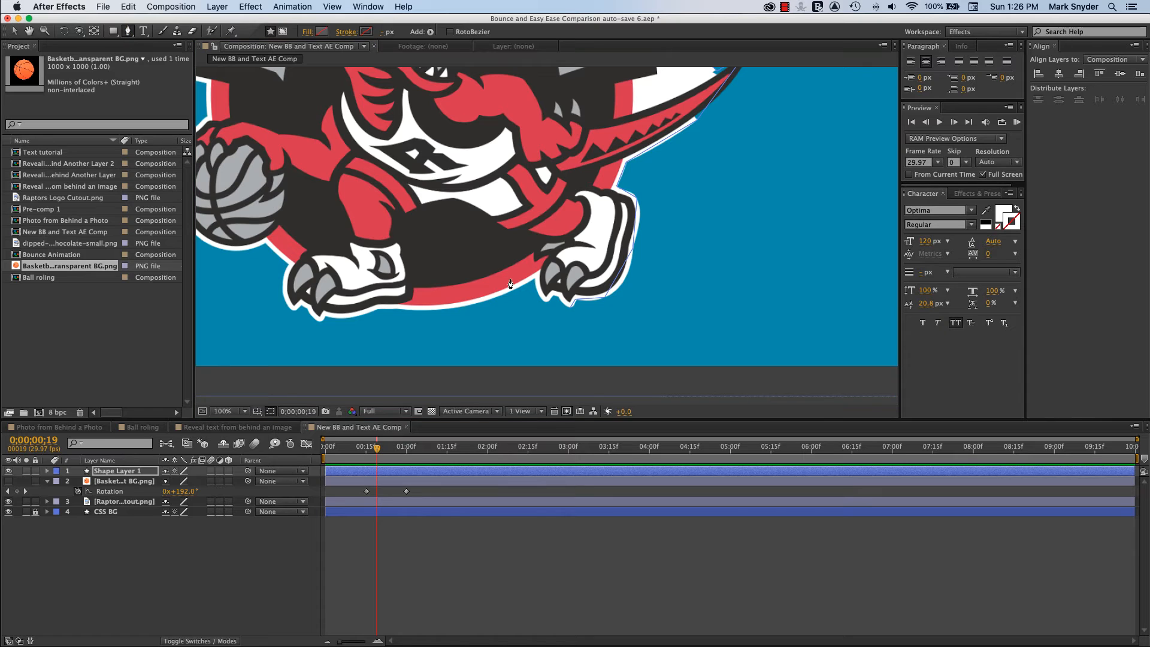
click(569, 306)
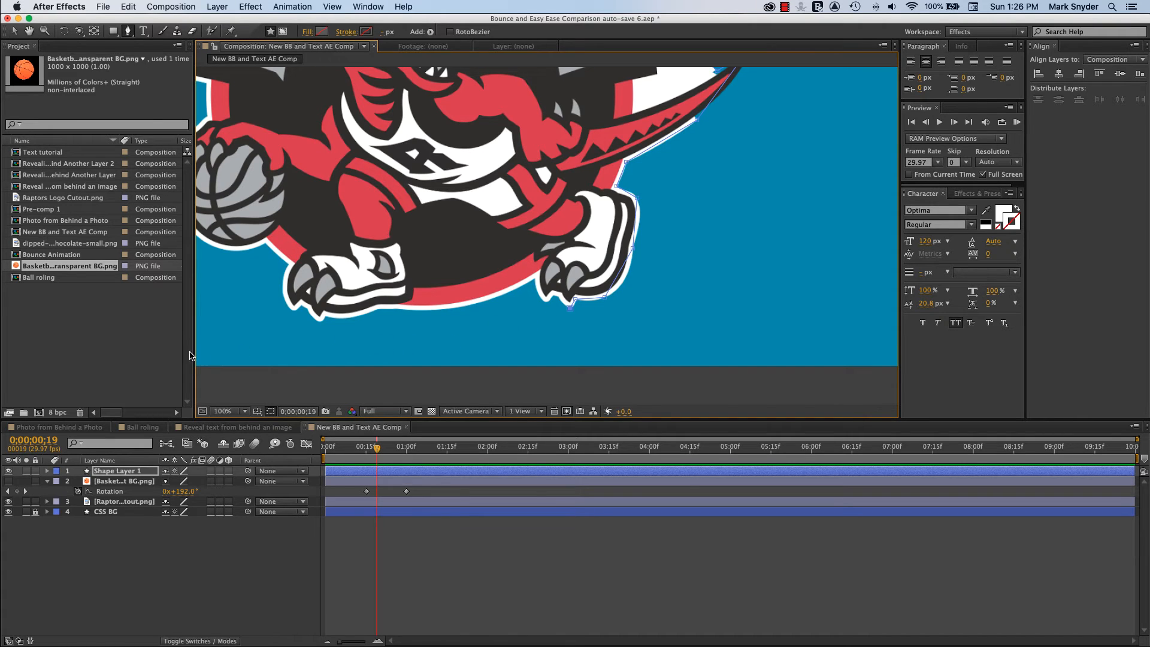
click(272, 350)
- Run the path outside the composition's lower-left corner, up past its left edge and back across the RAPTORS lettering to the white edge by the tail
click(242, 411)
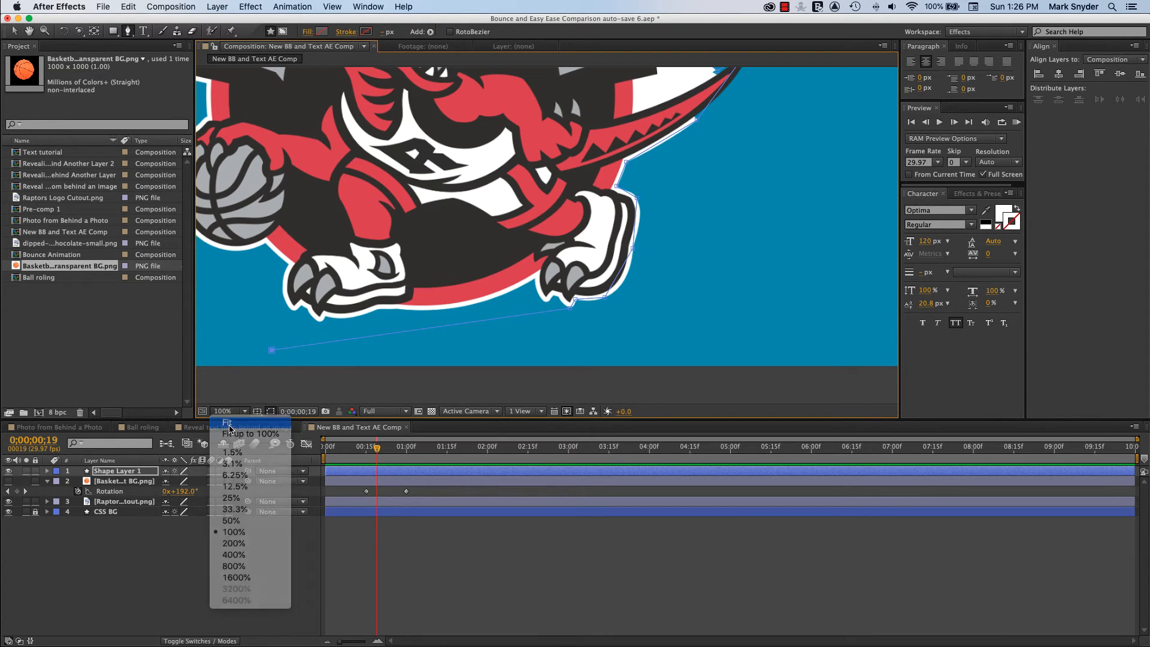
click(229, 423)
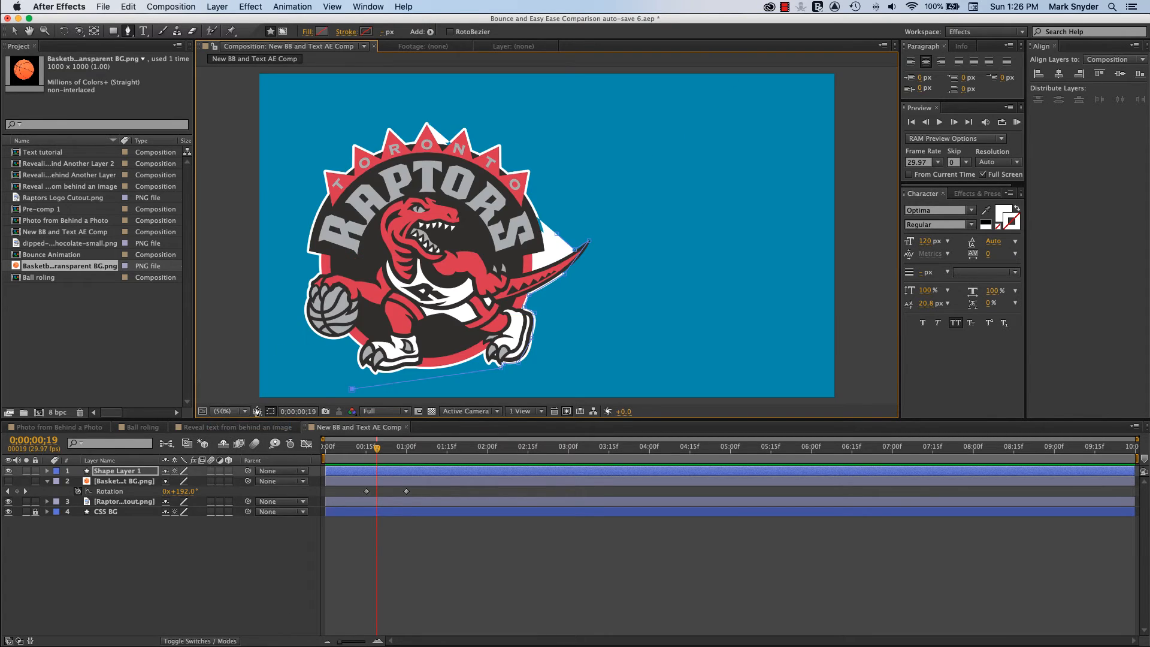
click(229, 395)
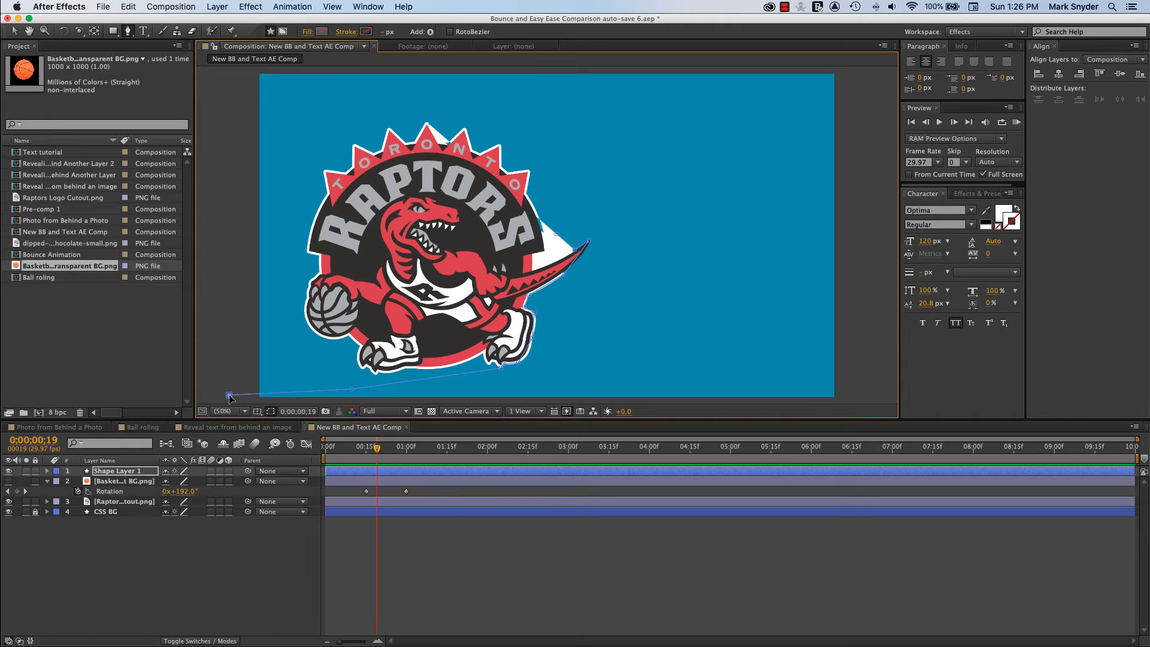
click(238, 159)
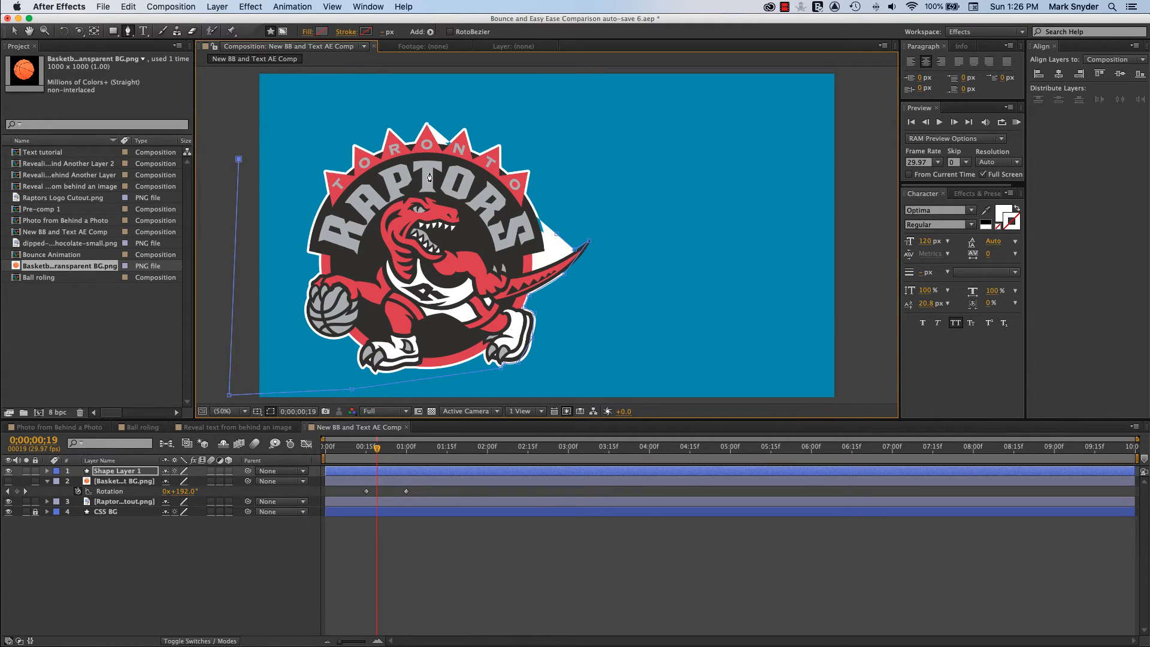
click(431, 174)
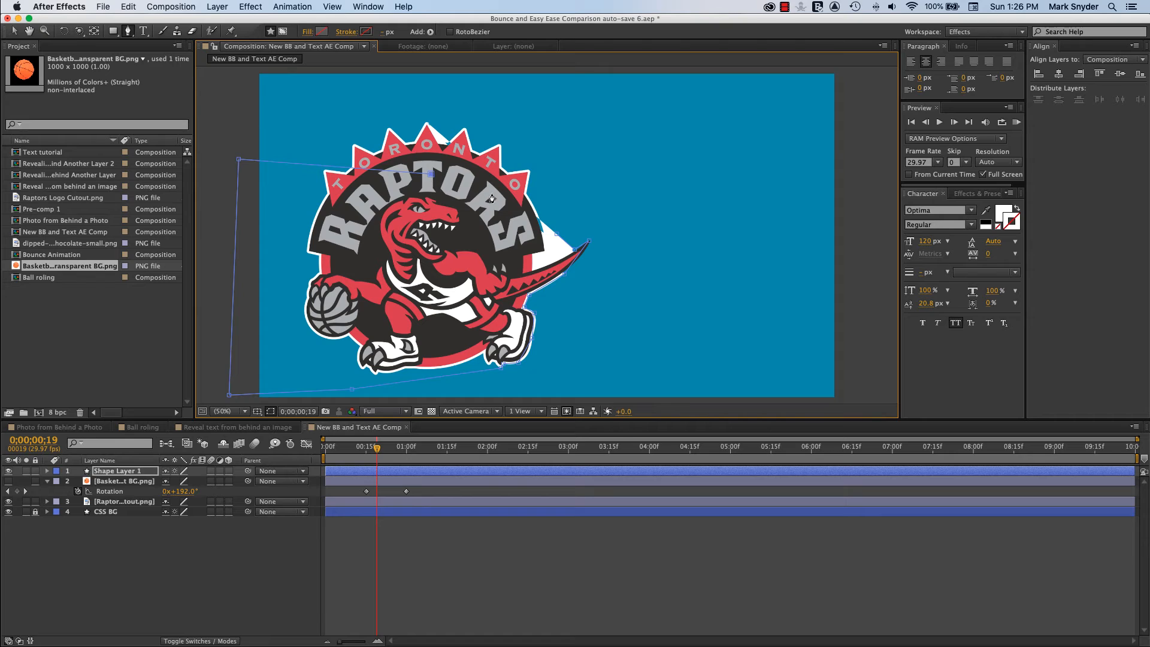
click(557, 234)
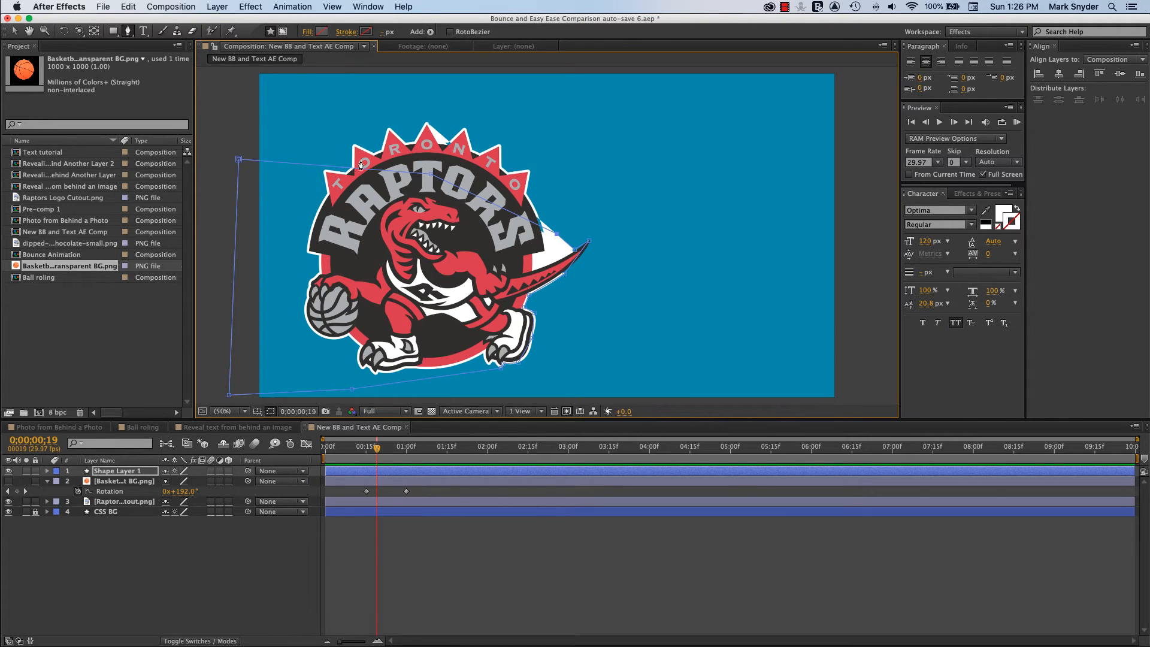
- Try a deeper solid blue fill on the traced shape and set its fill back to None
click(322, 32)
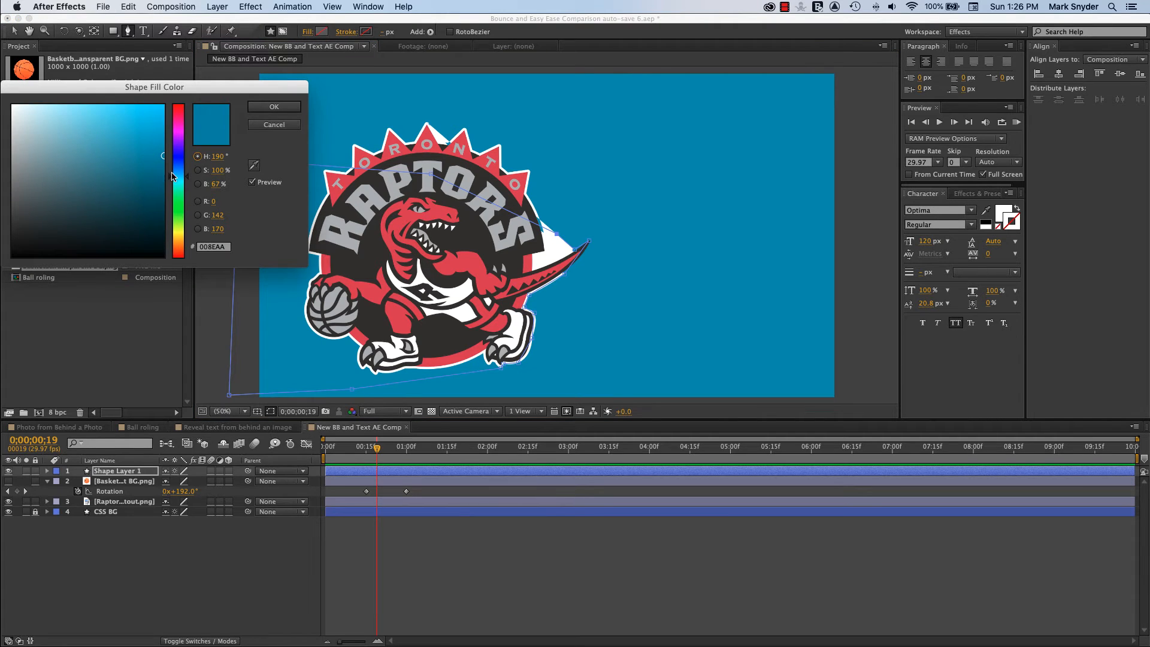
drag(172, 177, 173, 160)
click(263, 108)
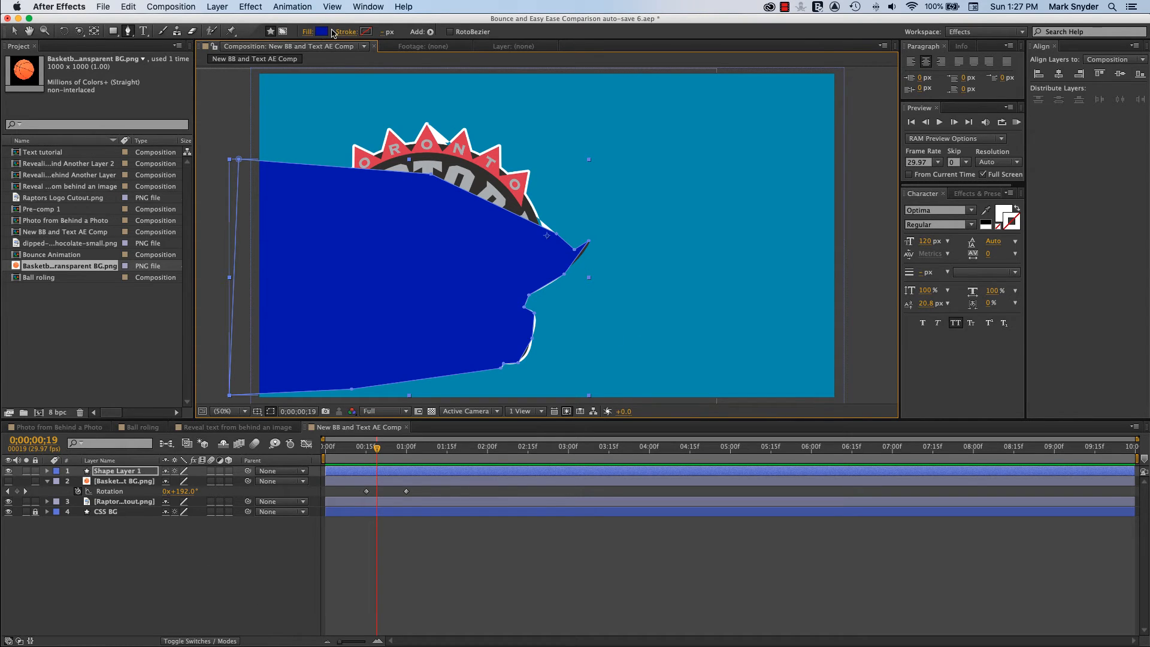
click(310, 33)
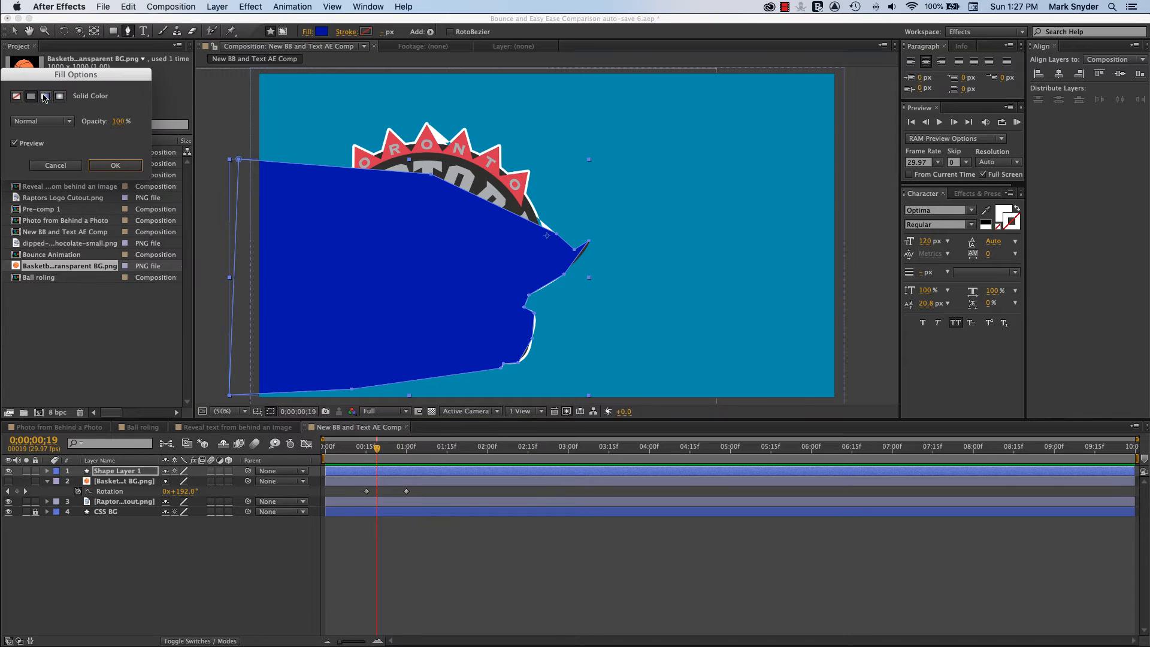
click(16, 96)
click(105, 166)
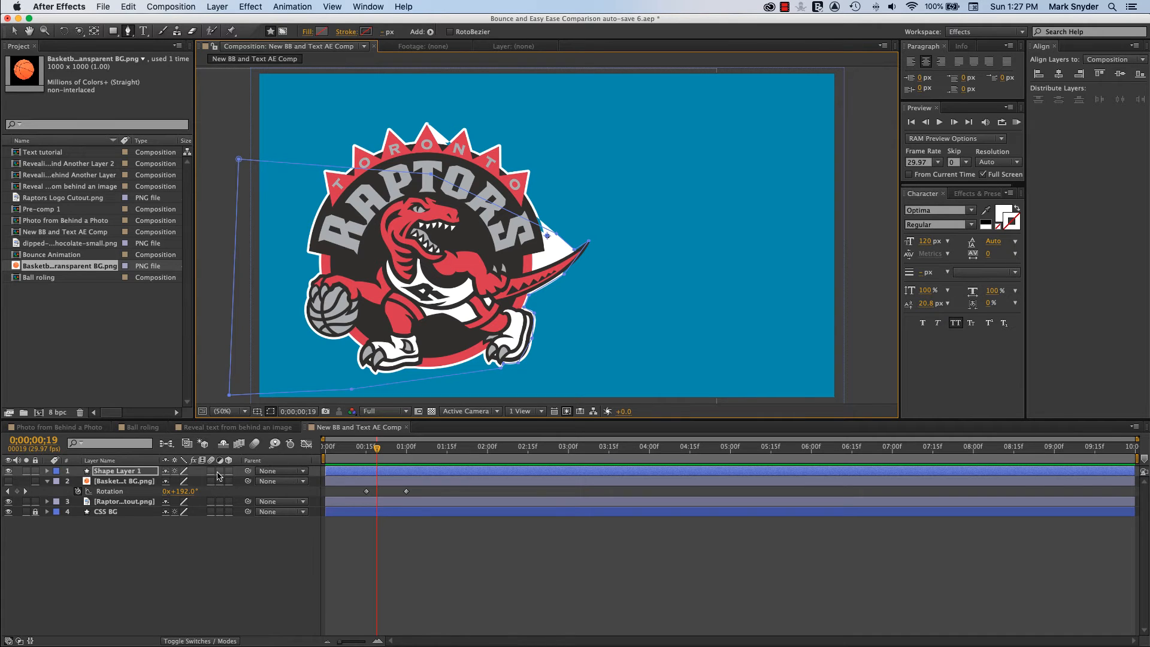
- Switch to the Convert Vertex tool with the path around the raptor's feet at 100% magnification
click(246, 412)
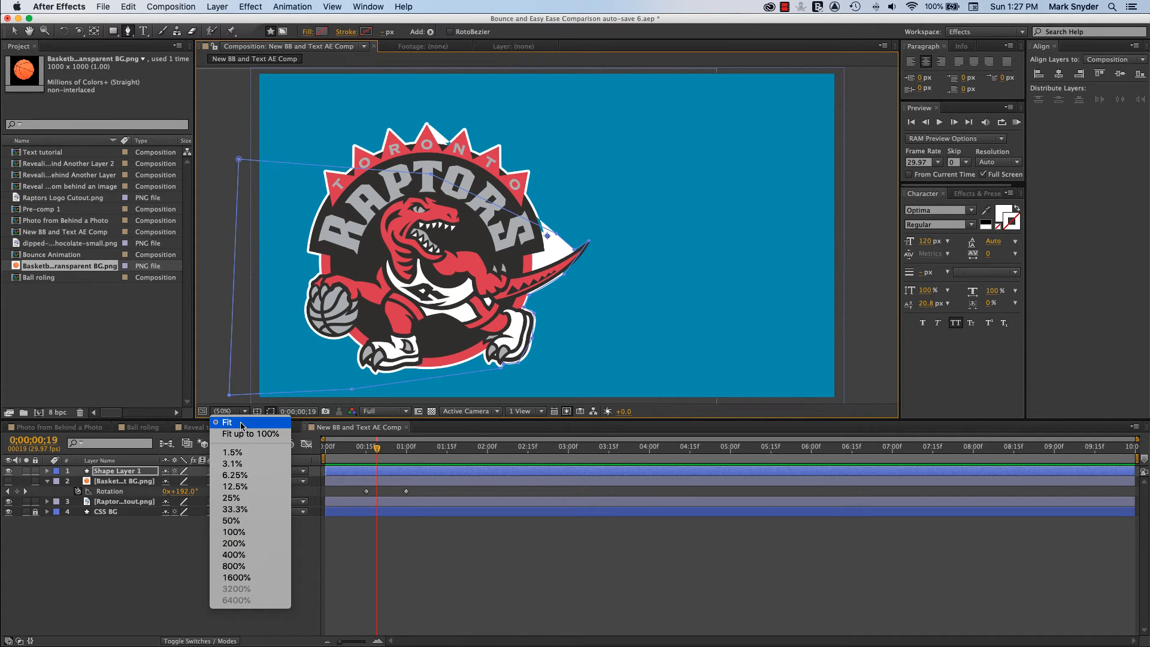
click(235, 532)
drag(651, 342, 761, 183)
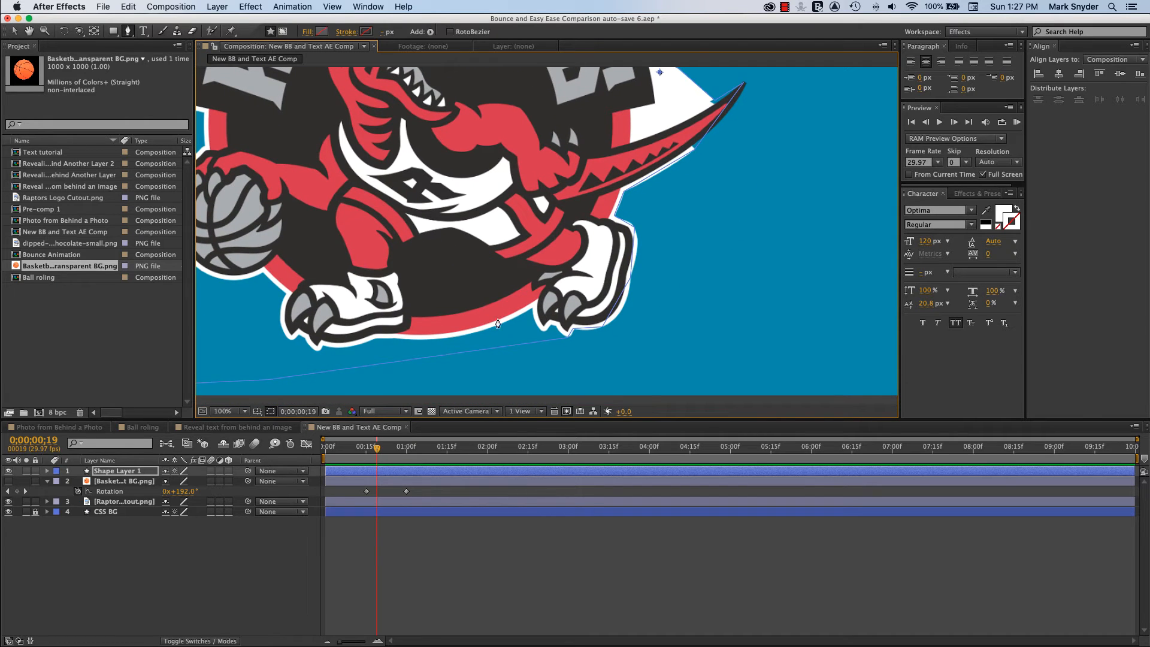
drag(127, 34, 178, 71)
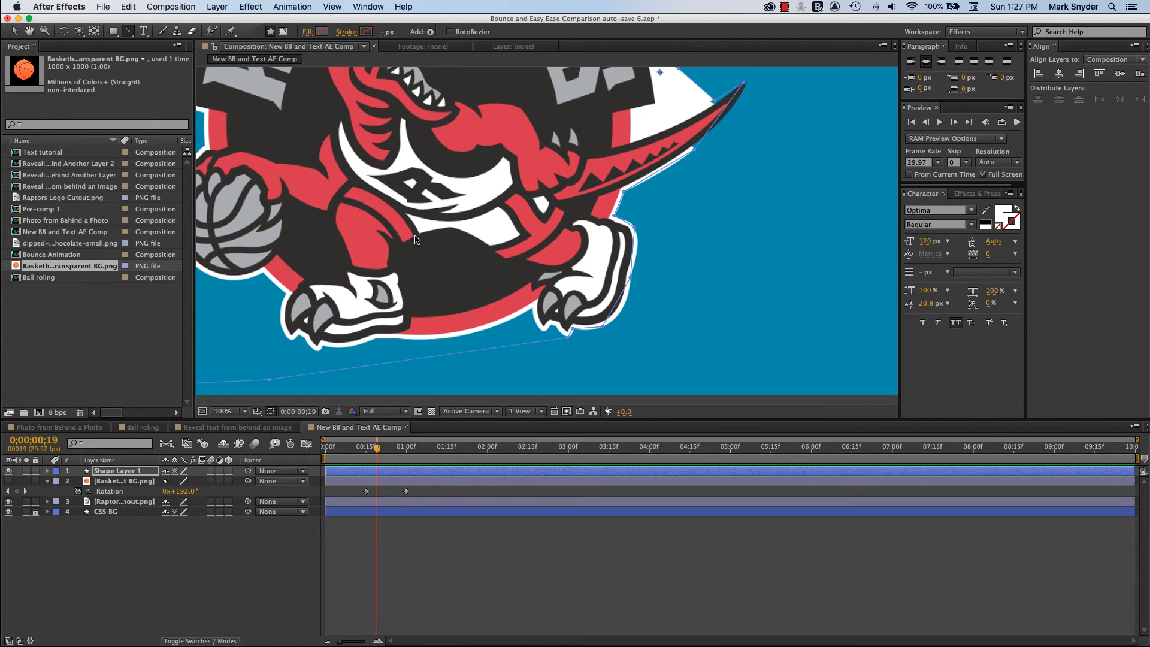
- Smooth the Shape Layer 1 path vertices around the raptor's foot below the tail and adjust the curve at the tail tip
click(573, 331)
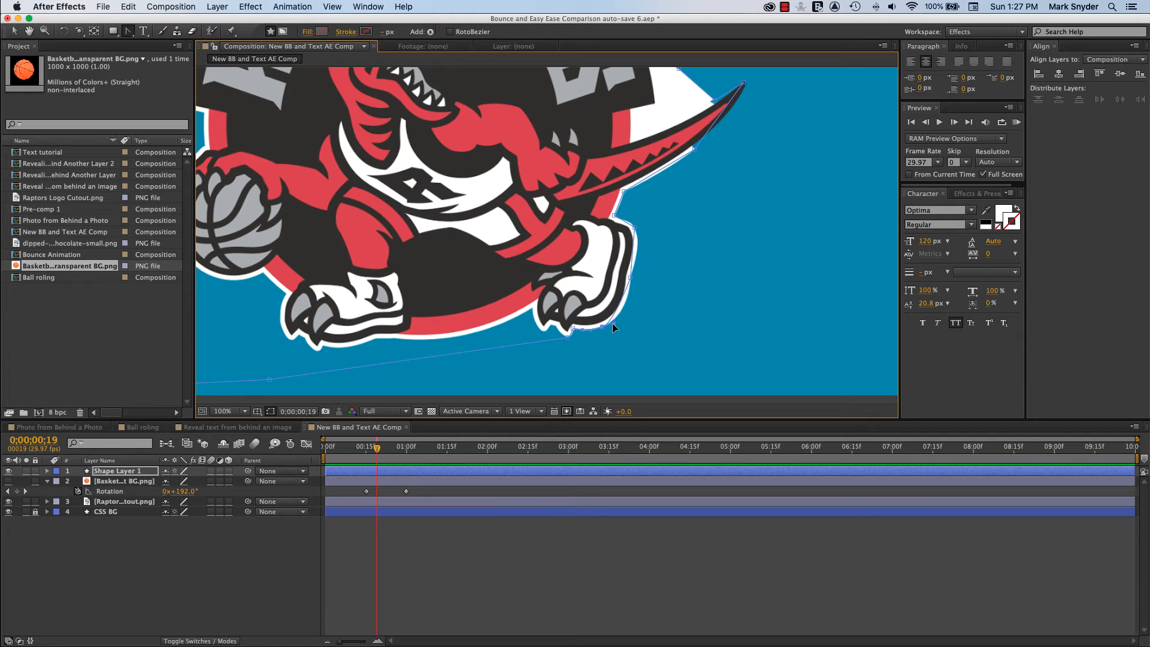
drag(624, 323, 634, 315)
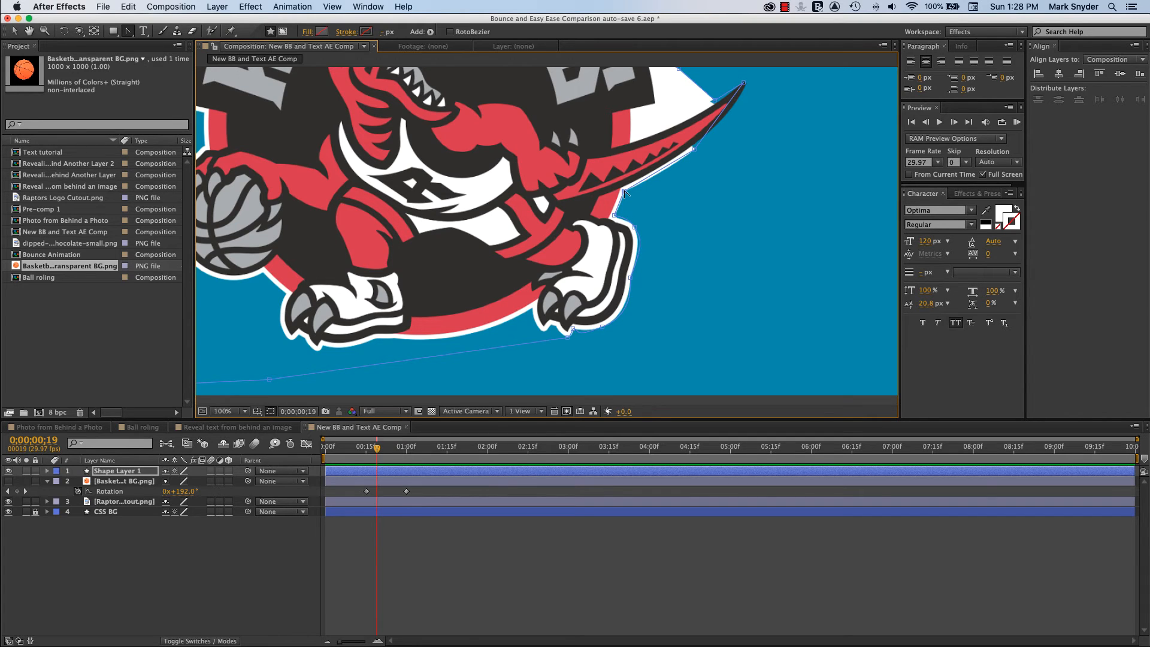
click(623, 191)
mouse_move(751, 85)
mouse_down()
mouse_move(723, 73)
mouse_move(734, 88)
mouse_up()
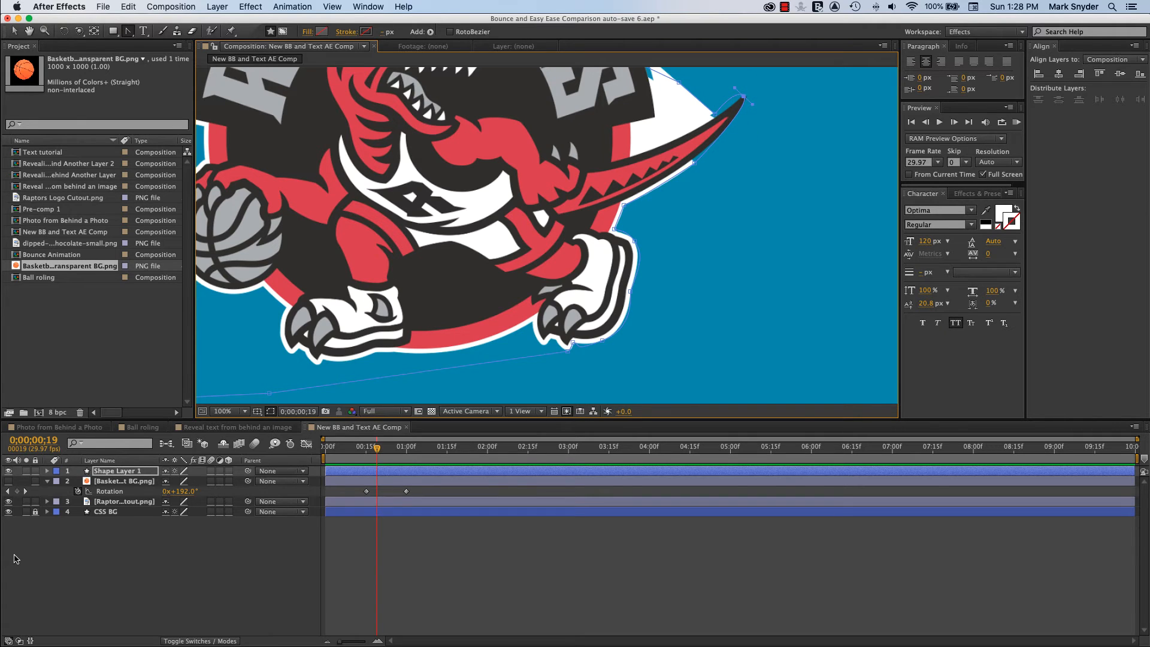
- Hide the CSS BG layer and delete the path vertex on the lower edge of the raptor's tail
click(7, 512)
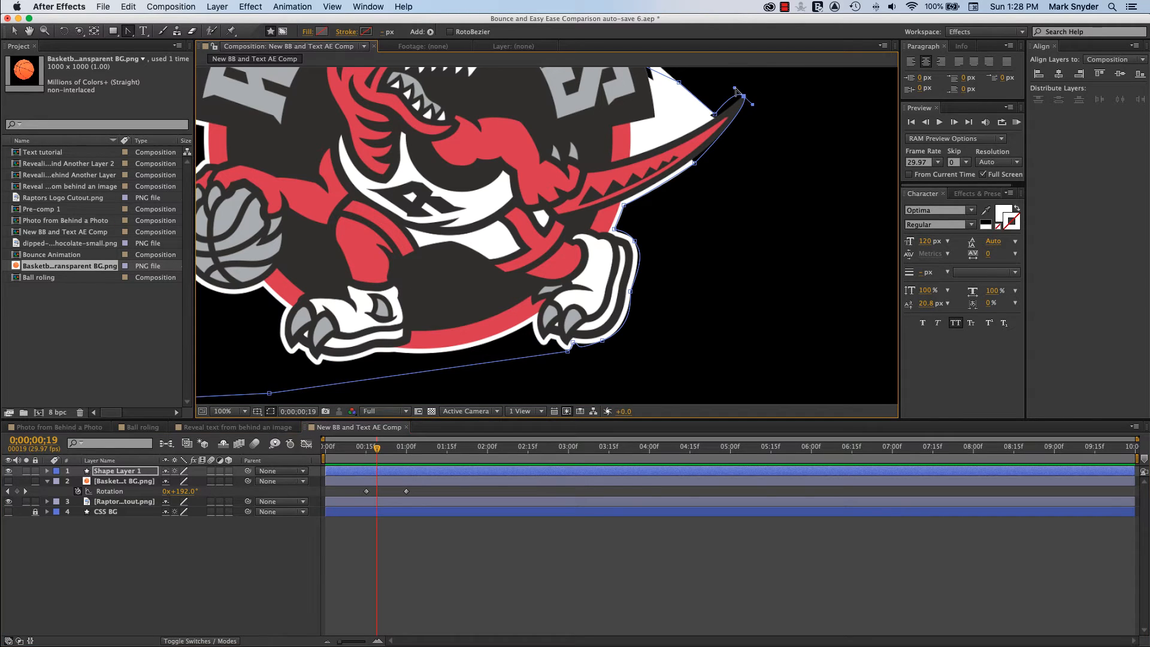
drag(736, 89, 755, 105)
drag(132, 36, 183, 58)
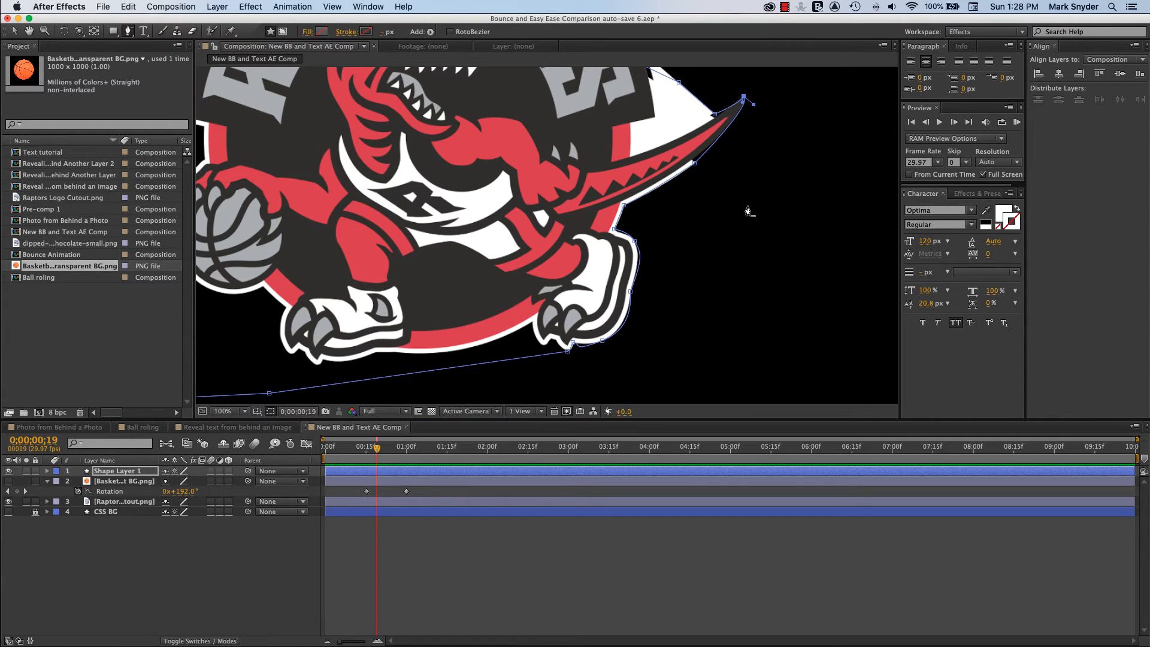
click(695, 163)
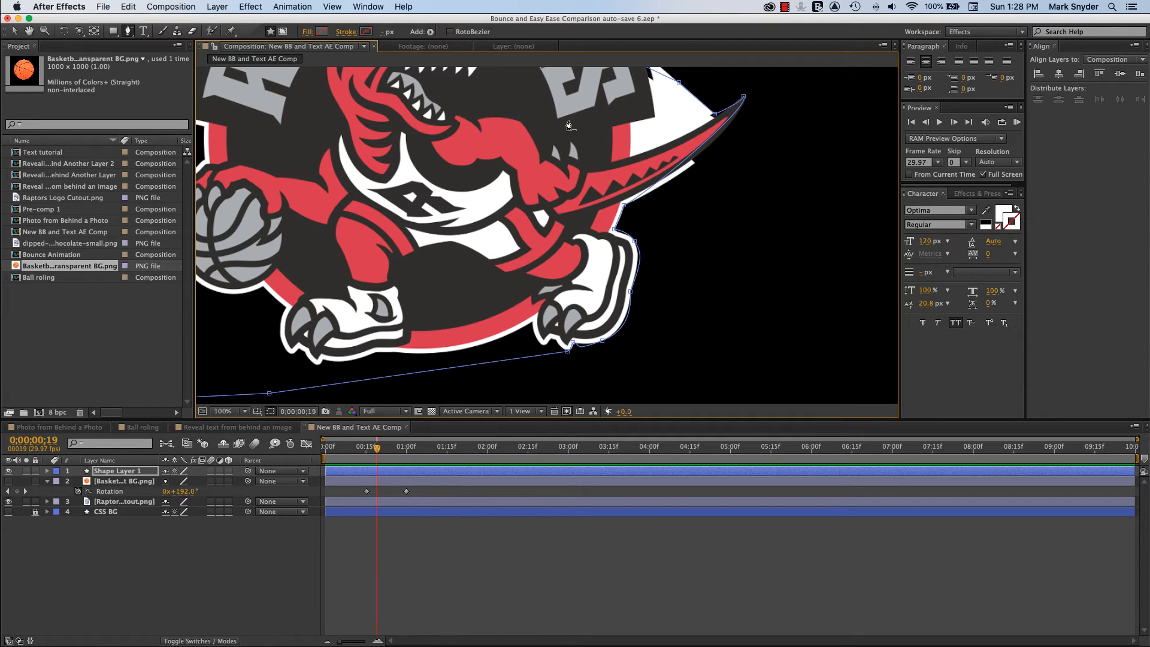
- Convert the tail-tip vertex and reshape its curve handles to follow the tail, converting the vertex near the tail's base to a corner
drag(128, 31, 167, 74)
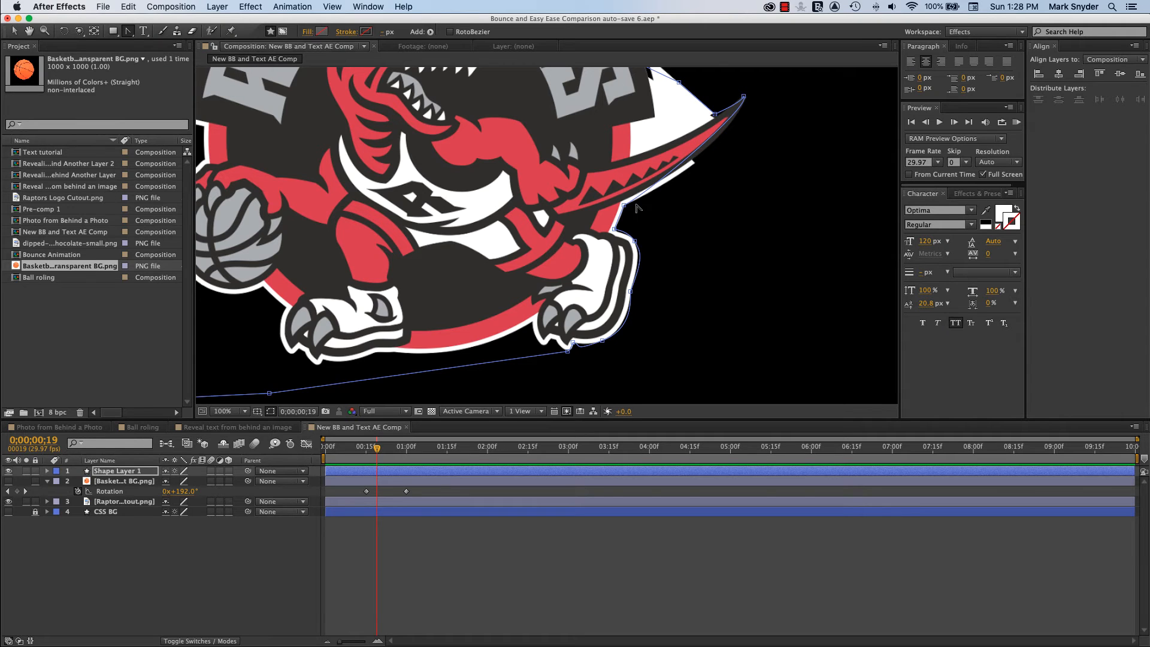
click(744, 97)
click(744, 98)
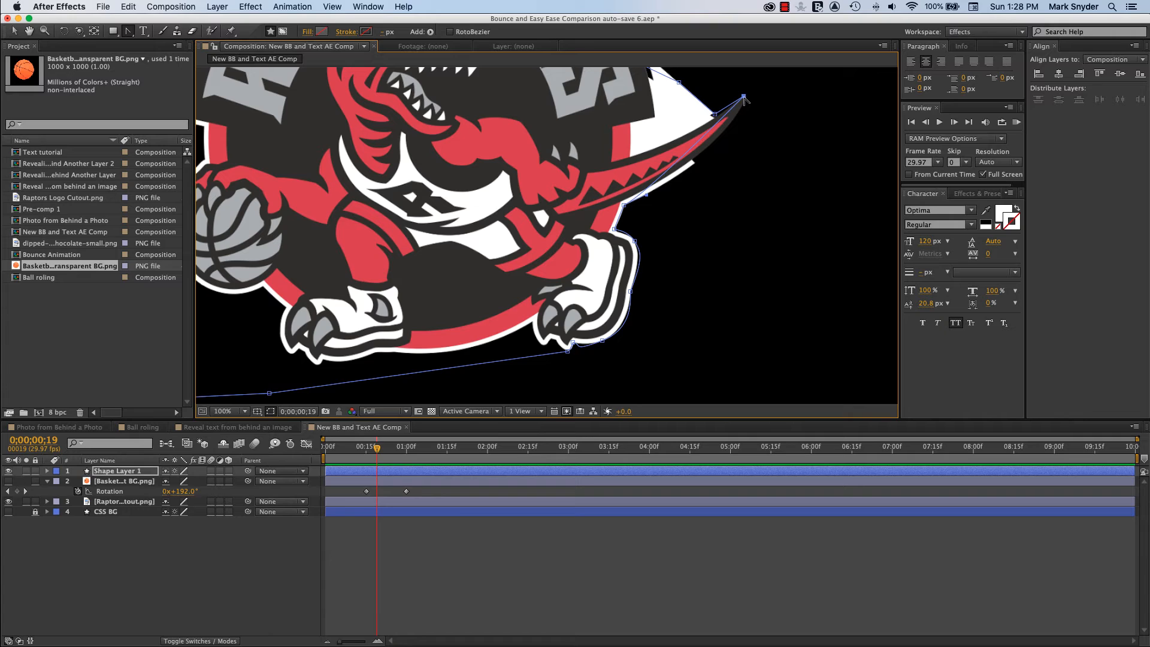
drag(744, 97, 754, 140)
drag(742, 87, 726, 118)
click(645, 194)
- Try a repositioned corner vertex on the lower edge of the tail and delete it again
click(131, 33)
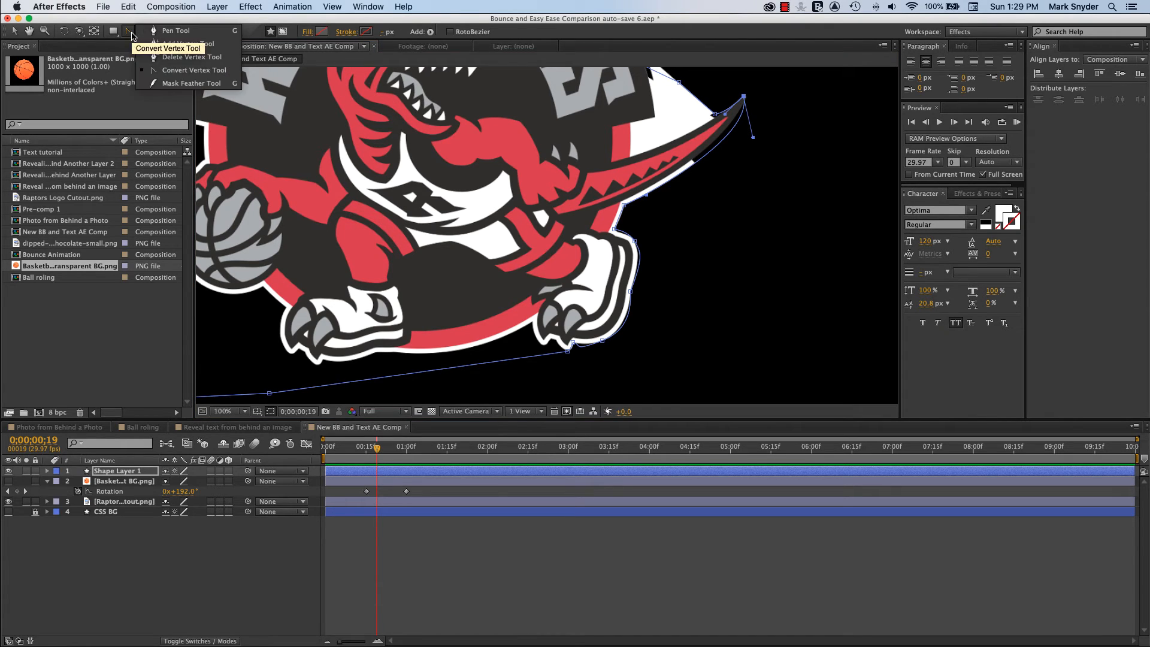
click(160, 45)
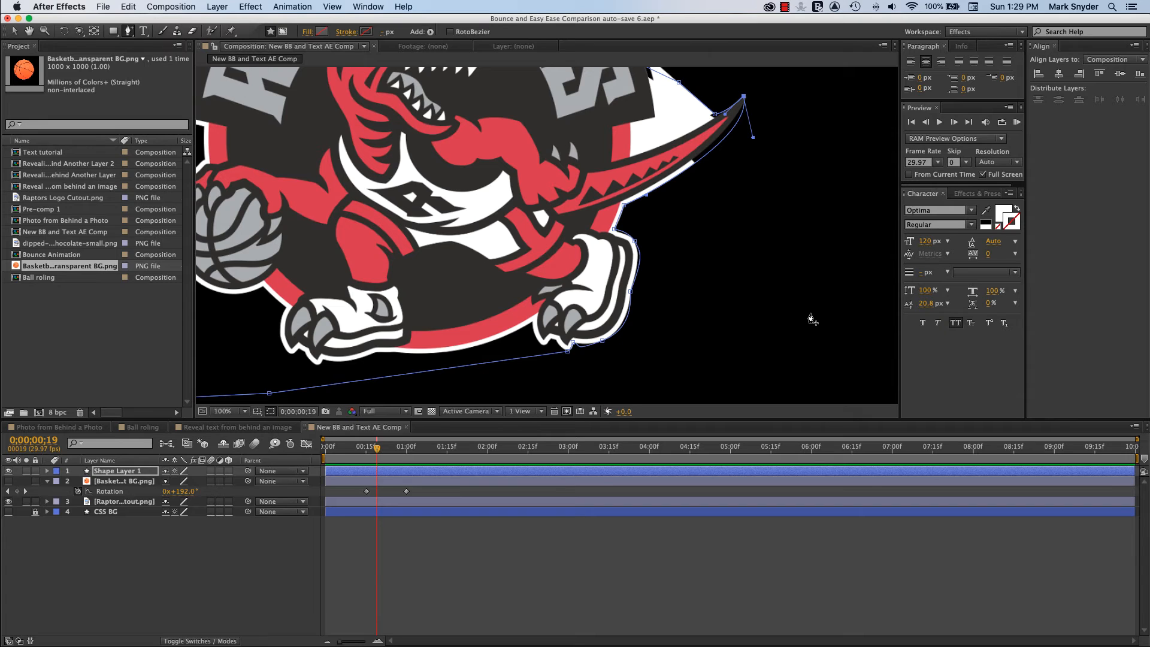
click(699, 161)
drag(127, 36, 187, 77)
click(699, 161)
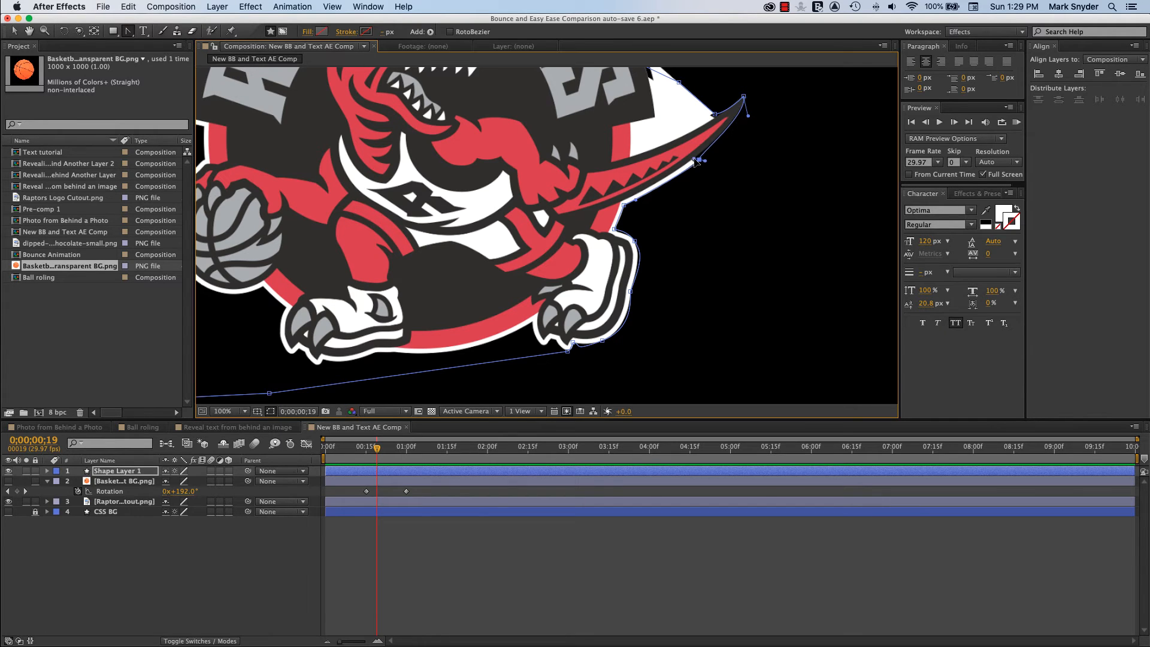
click(700, 160)
key(v)
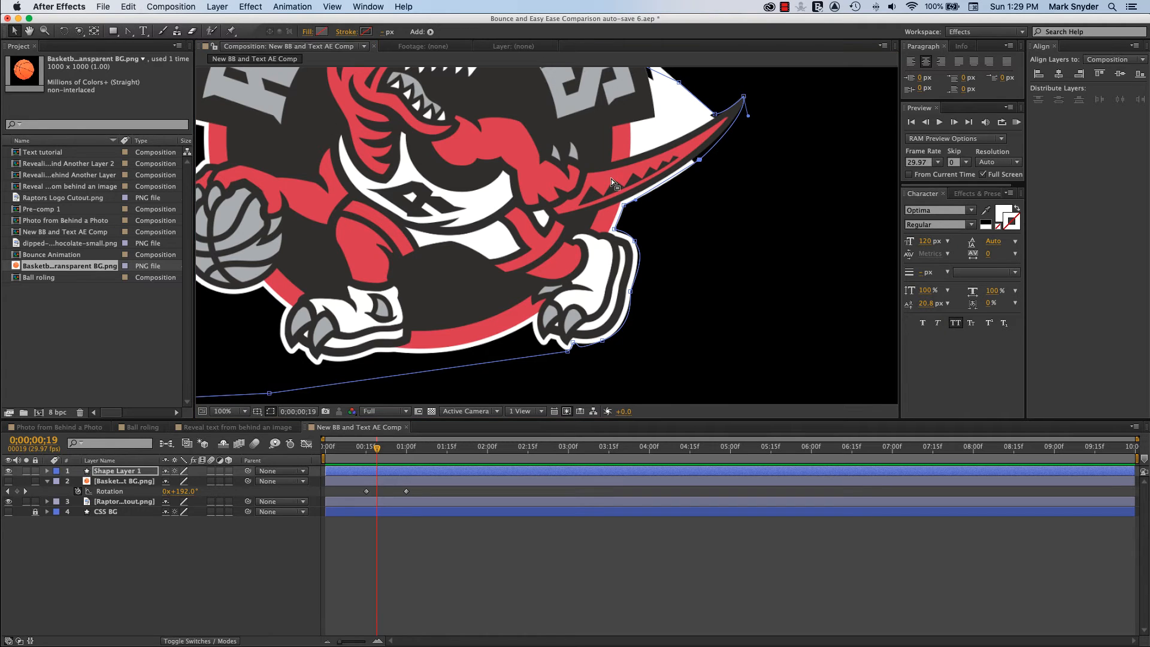
drag(700, 159, 707, 166)
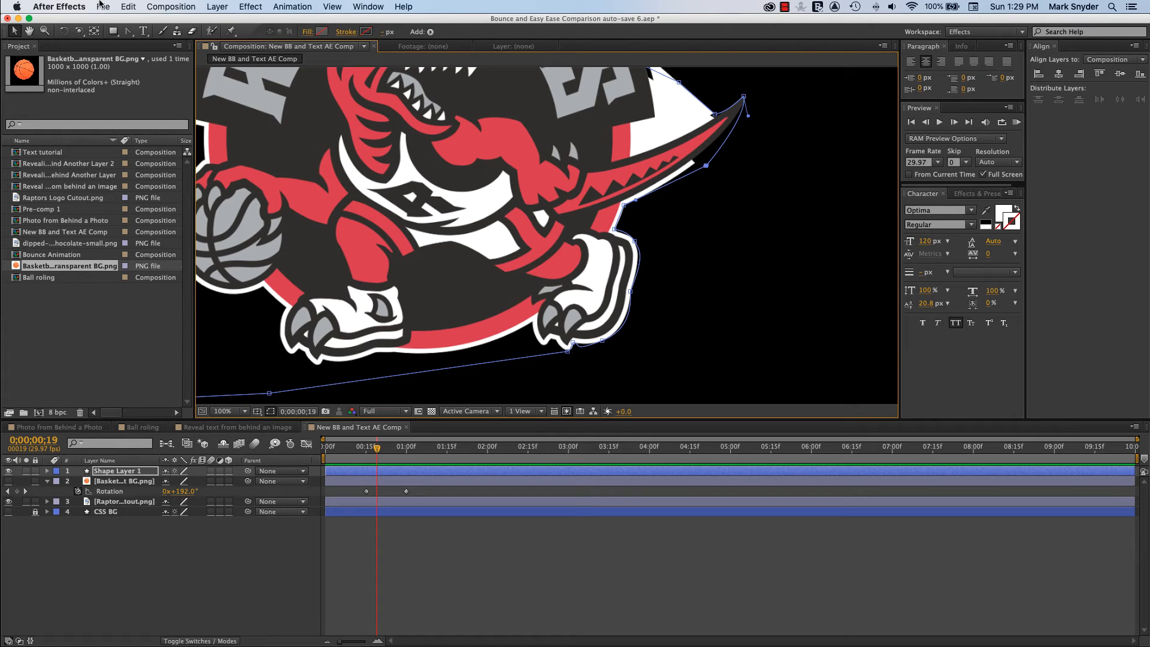
drag(127, 31, 166, 57)
click(706, 170)
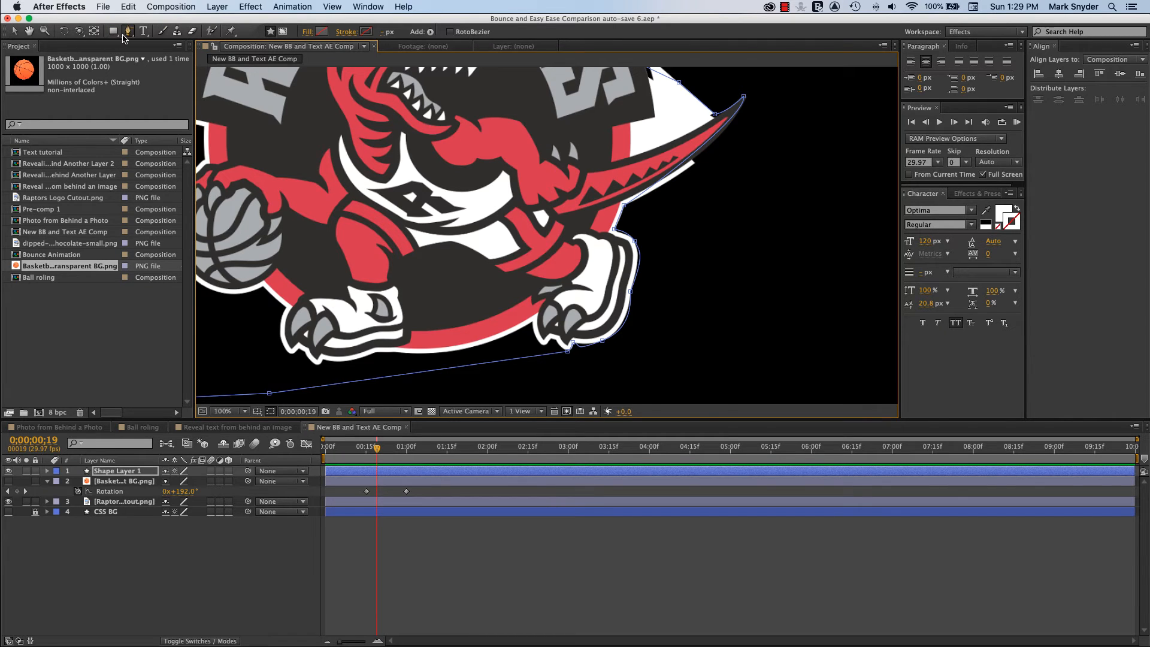
- Add a vertex on the tail's lower edge, move it onto the white outline and adjust its curve handle
drag(128, 33, 176, 49)
click(697, 153)
click(14, 33)
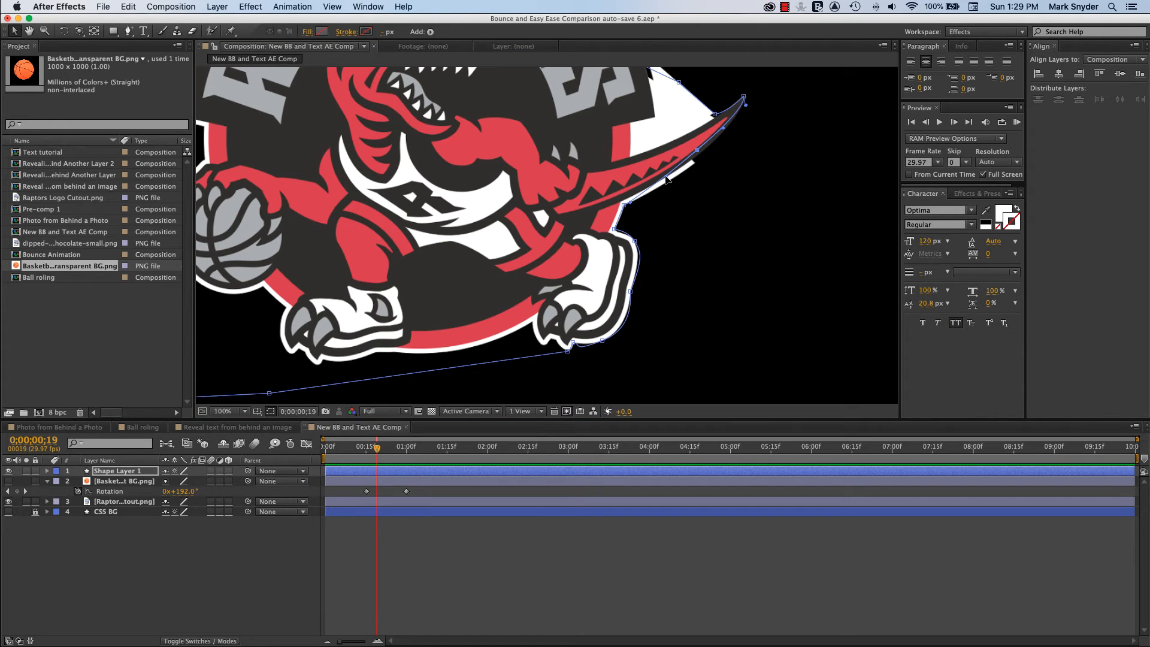
mouse_move(666, 178)
mouse_down()
mouse_move(709, 167)
mouse_move(695, 161)
mouse_move(694, 125)
mouse_move(712, 139)
mouse_move(687, 177)
mouse_up()
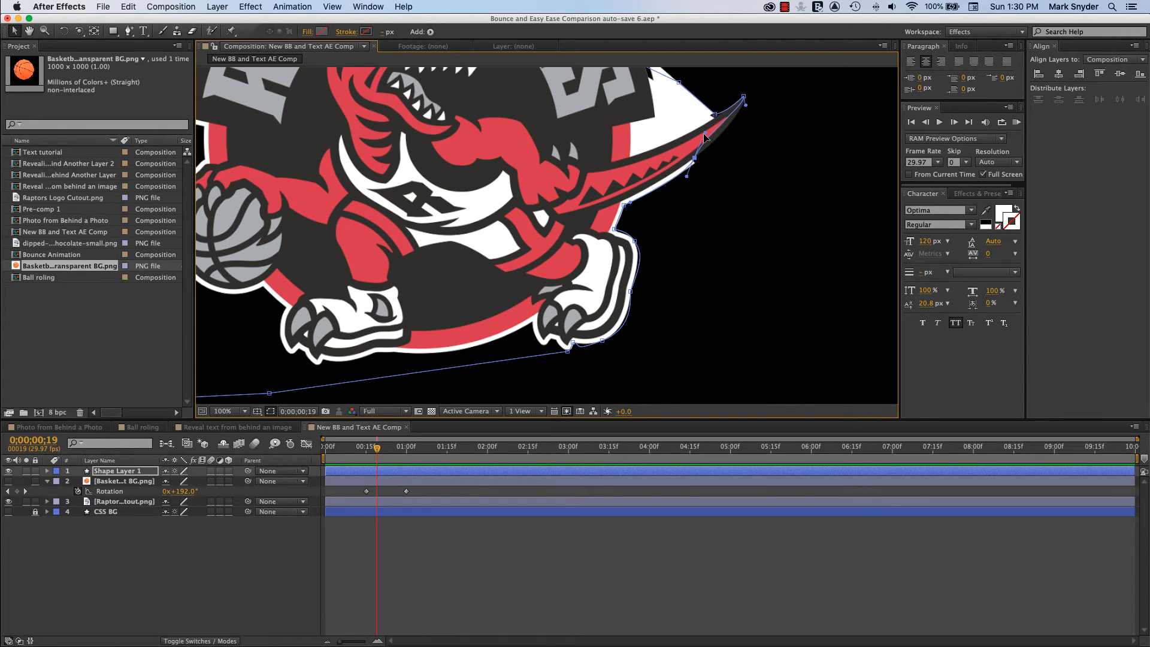
mouse_move(706, 134)
mouse_down()
mouse_move(717, 142)
mouse_move(684, 178)
mouse_move(710, 142)
mouse_up()
- Refine the curve handles of the lower-edge vertex and the tail tip so the path follows the tail, and deselect the shape
drag(129, 30, 180, 74)
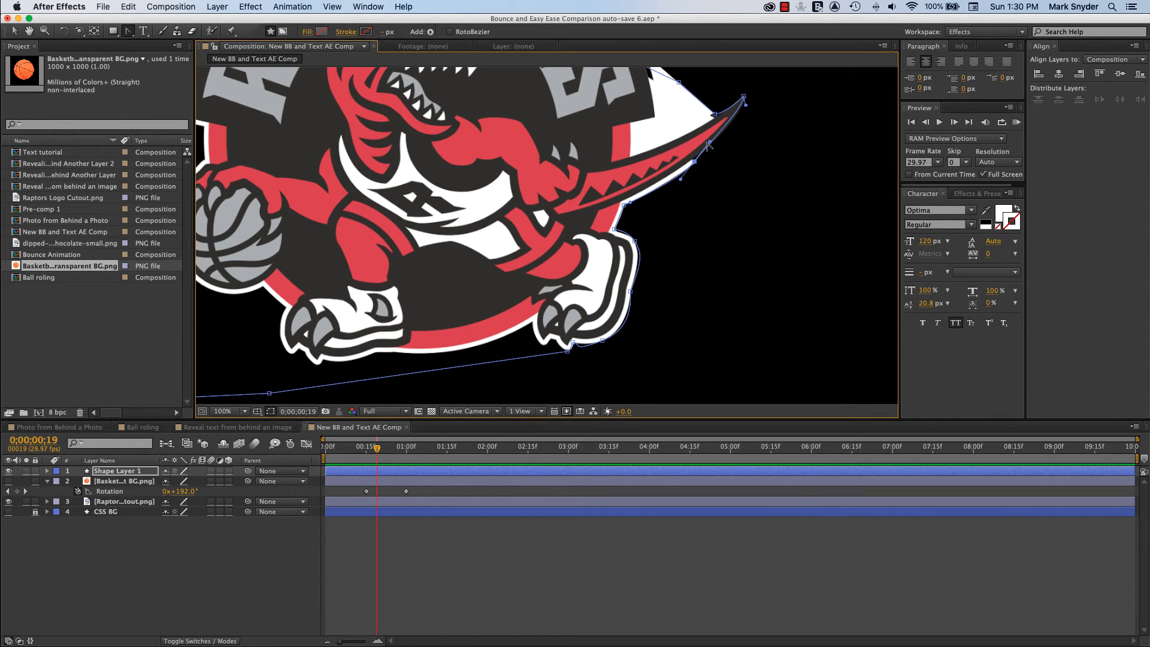
drag(710, 142, 690, 159)
right_click(689, 161)
click(751, 109)
drag(750, 109, 747, 110)
click(139, 590)
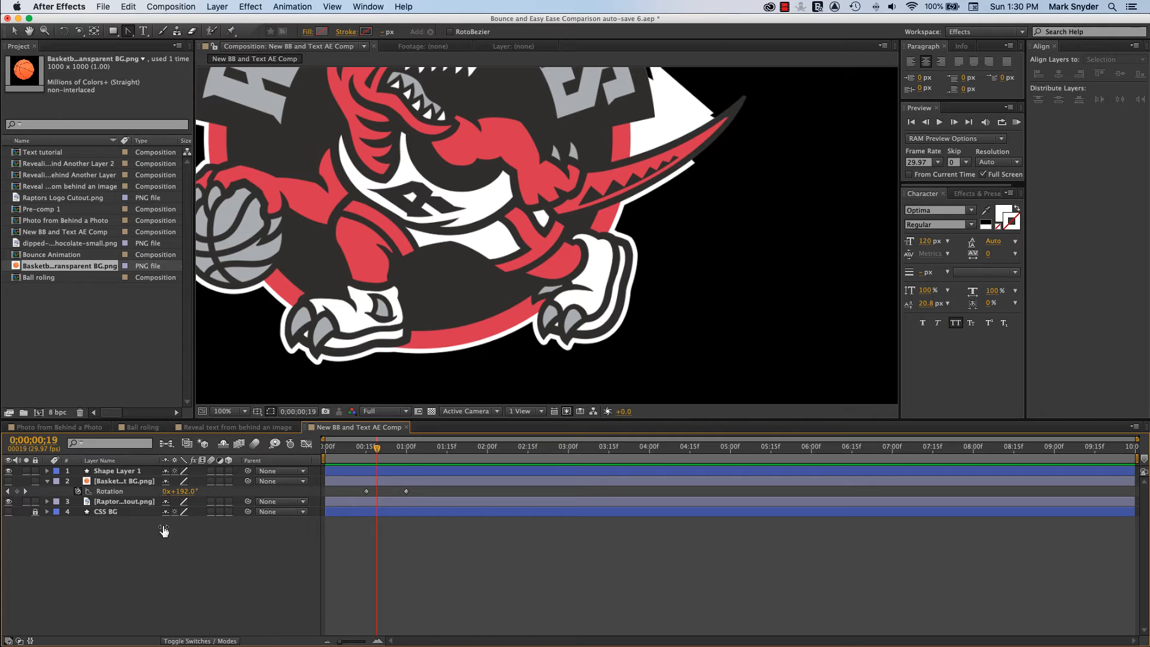
- Move the playhead to 0;00;00;12 and make the basketball layer visible
click(122, 473)
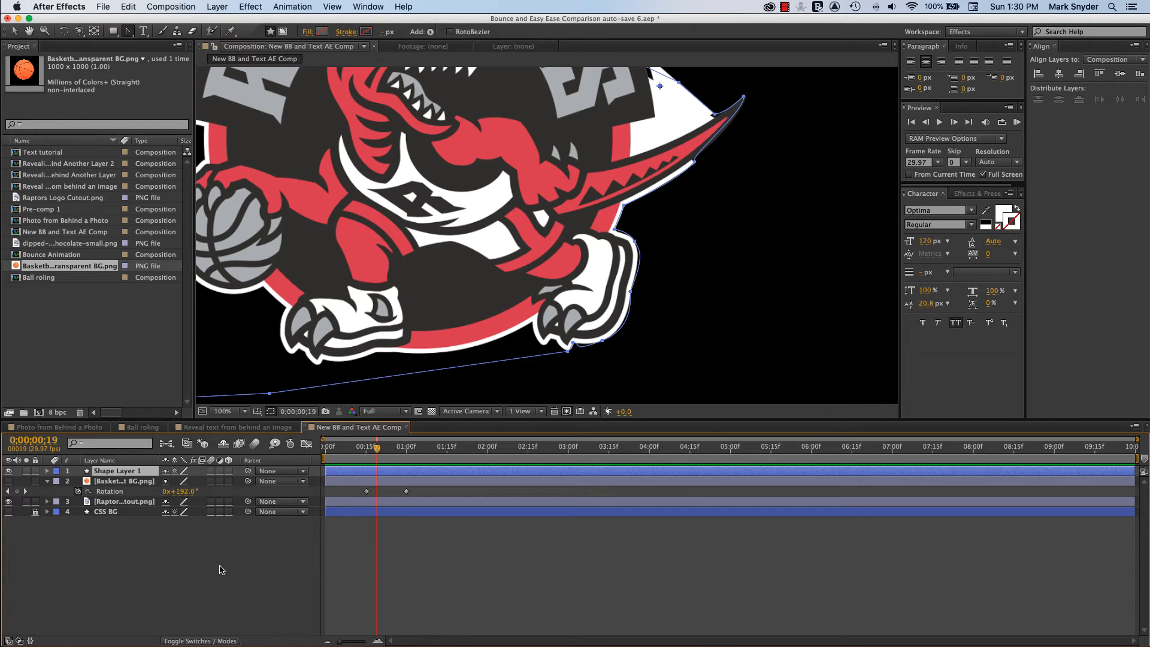
click(242, 412)
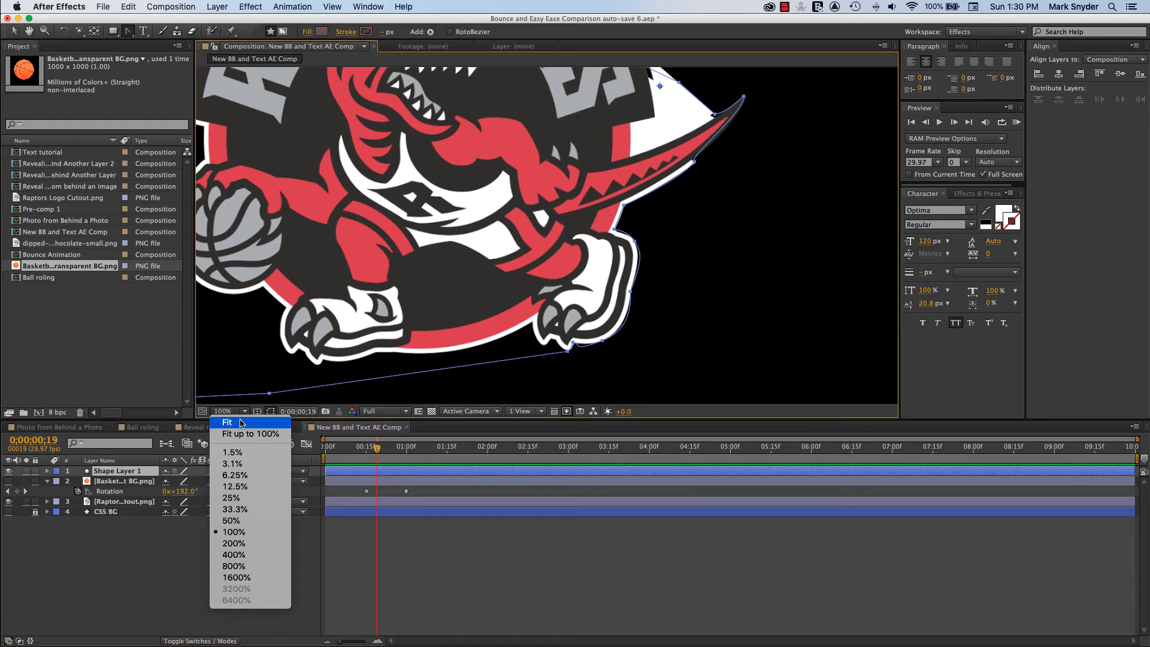
click(243, 422)
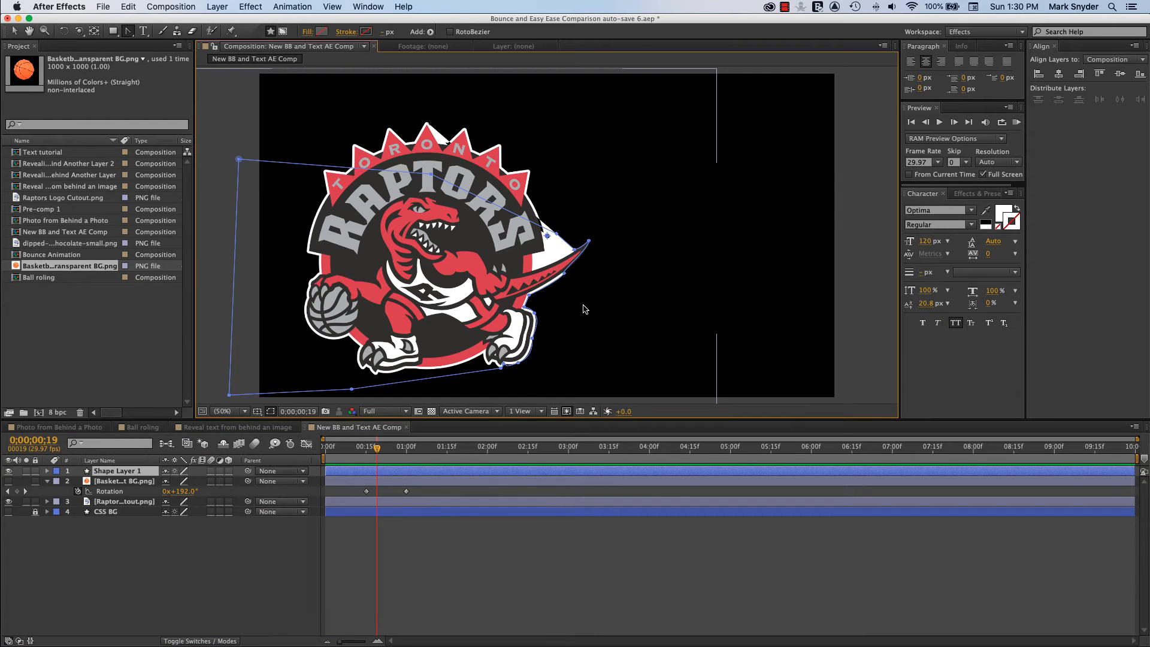
click(127, 532)
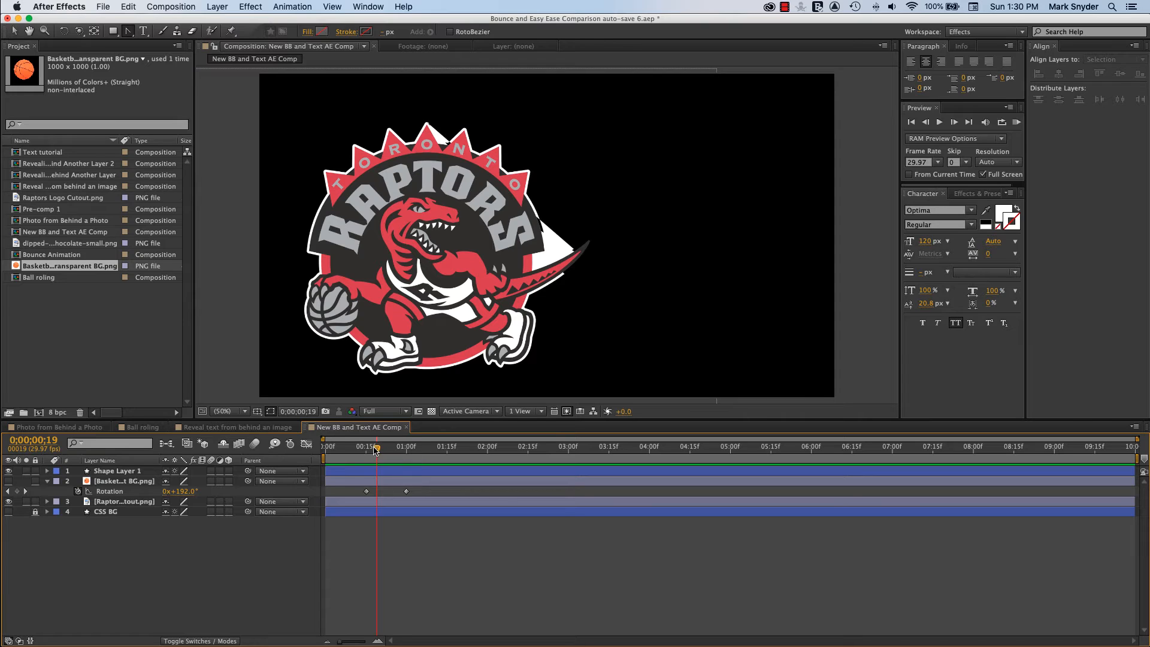
drag(375, 451, 358, 451)
click(8, 481)
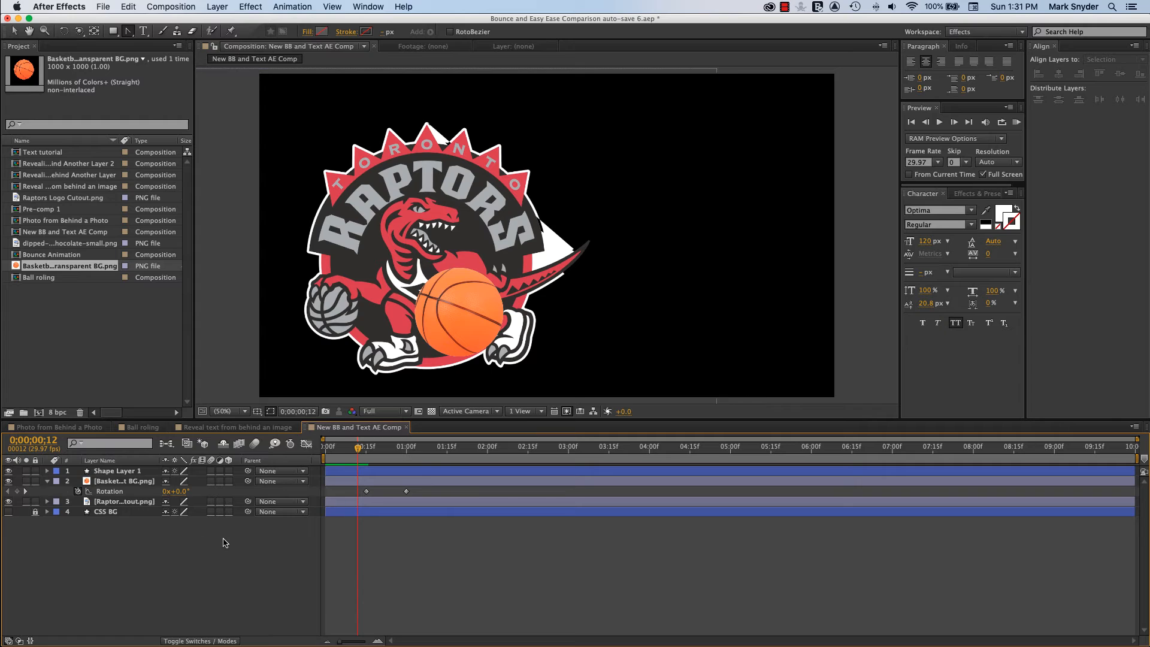
- Give Shape Layer 1 a solid colour fill
click(127, 471)
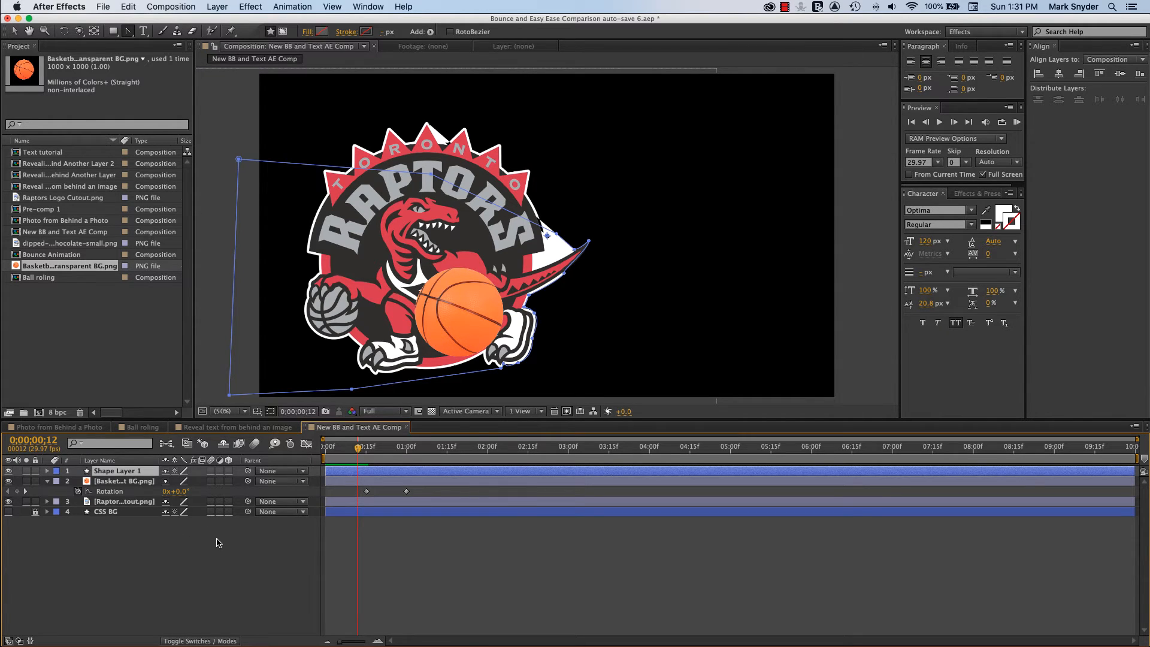
click(305, 32)
click(30, 96)
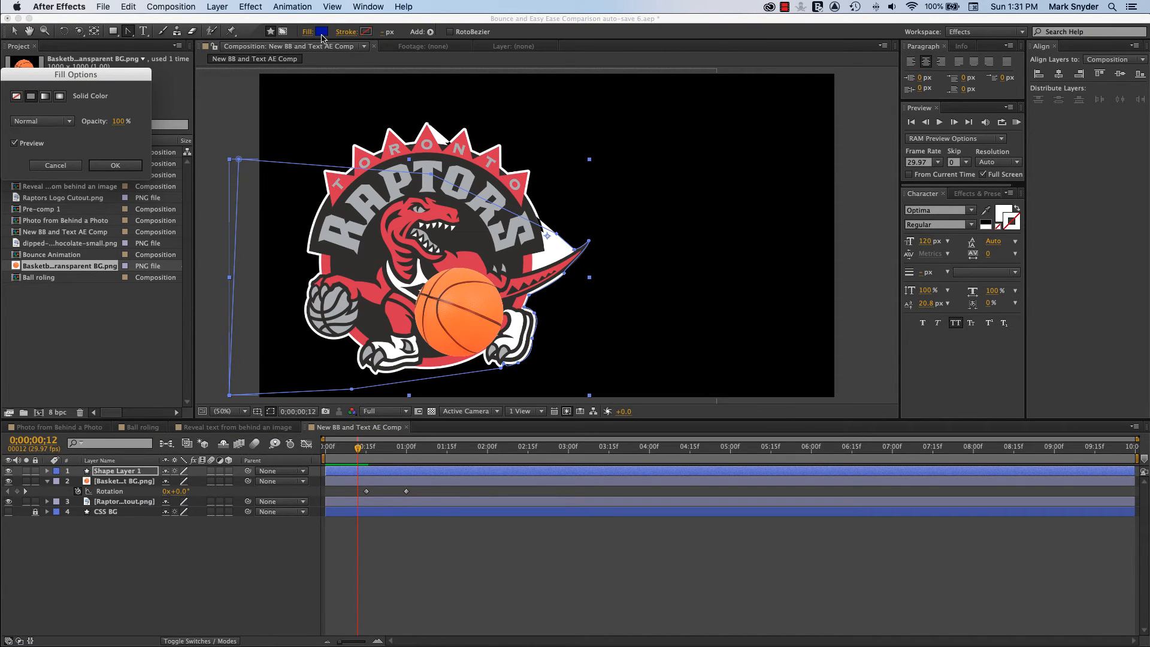
click(122, 166)
- Change the Shape Layer 1 fill to a bright pink-violet with a hue of about 290°, and deselect the layer
click(323, 32)
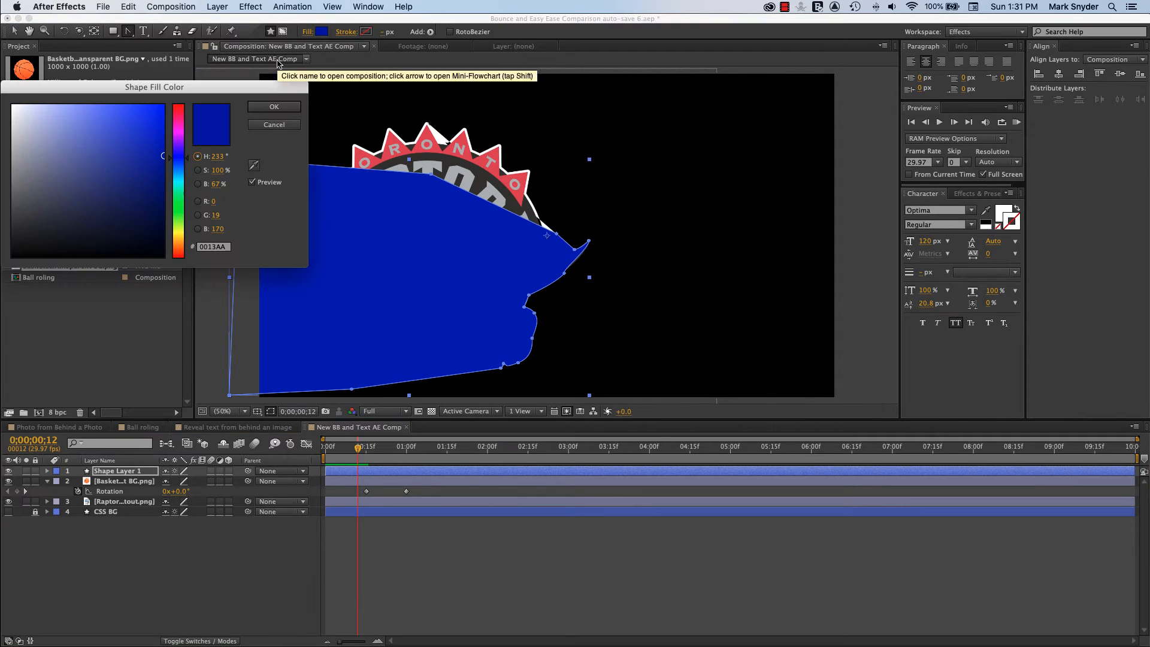
drag(178, 156, 185, 134)
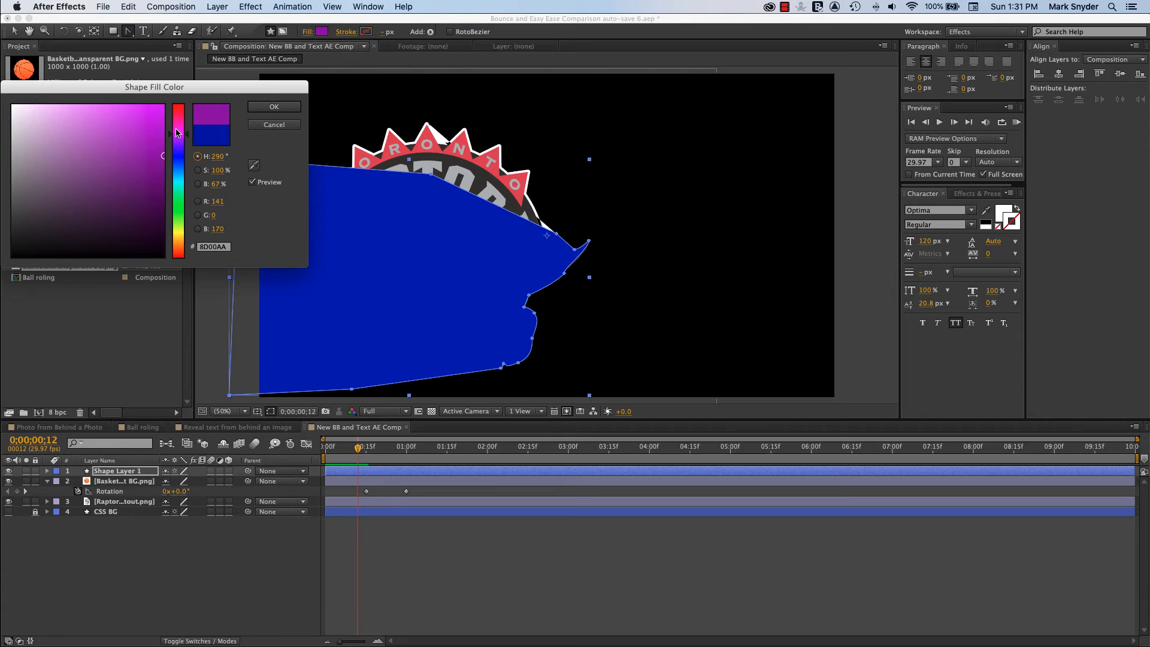
click(118, 108)
click(274, 106)
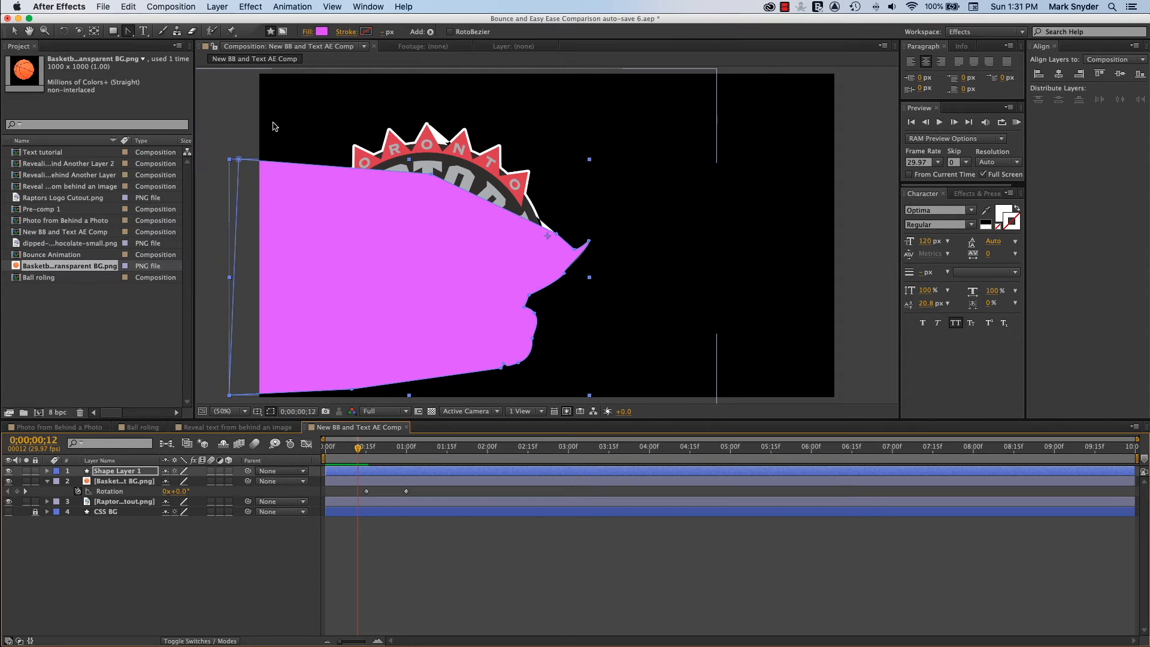
click(243, 548)
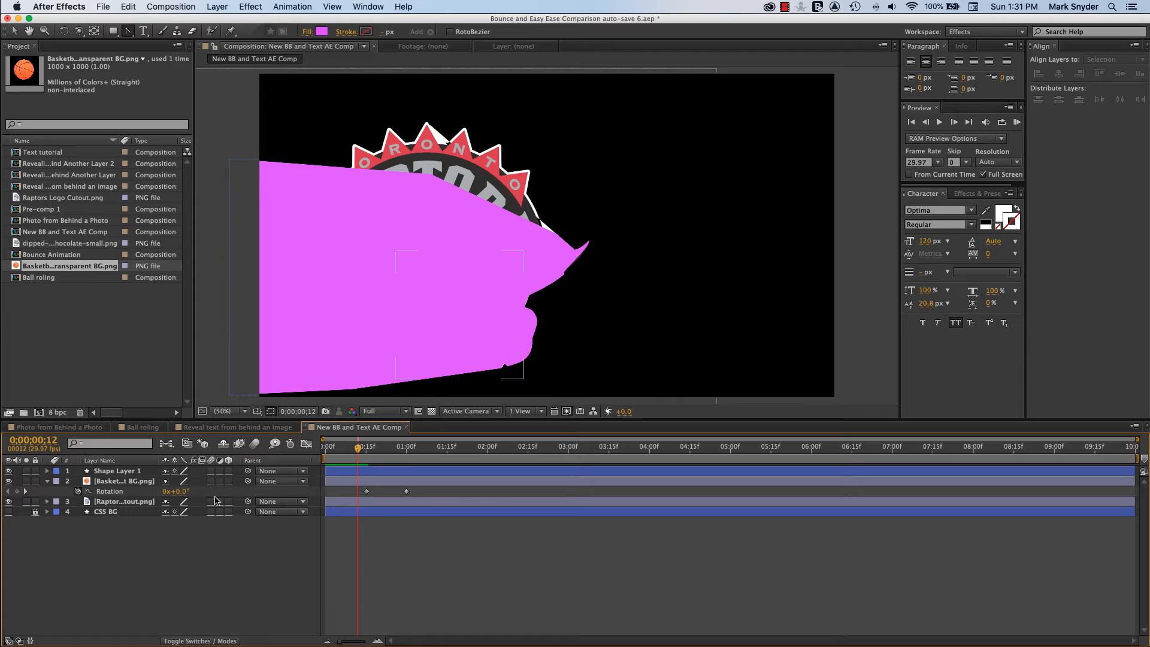
- Toggle the visibility of Shape Layer 1 to compare it with the logo and basketball underneath, leaving the layer shown
click(9, 472)
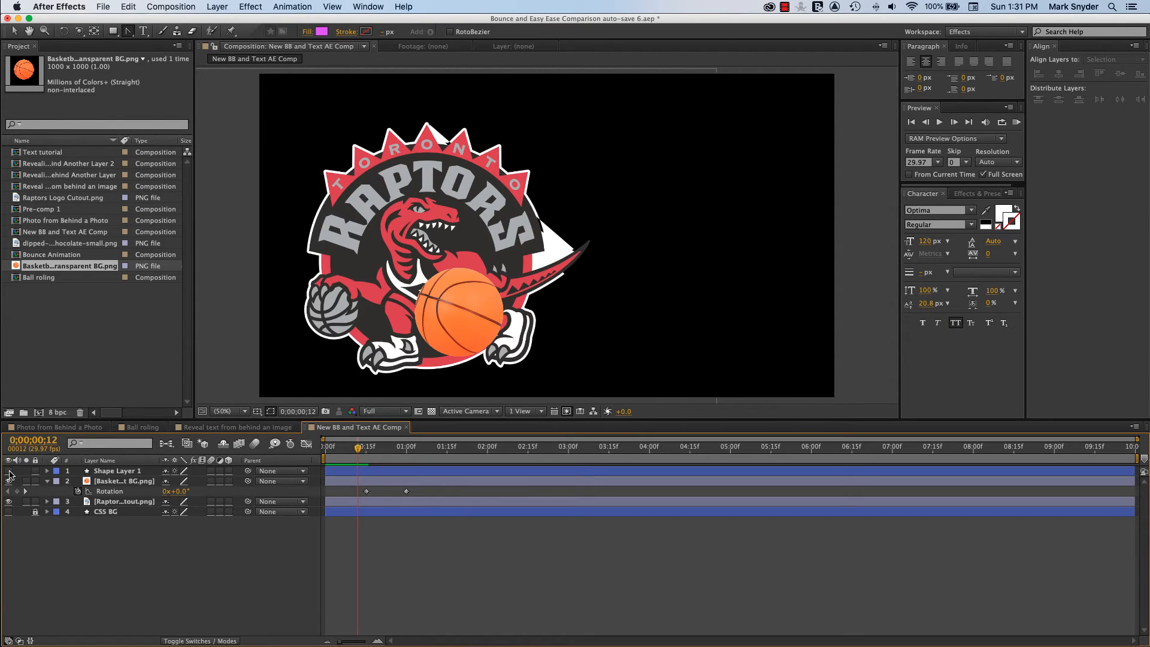
click(9, 471)
click(9, 472)
click(9, 472)
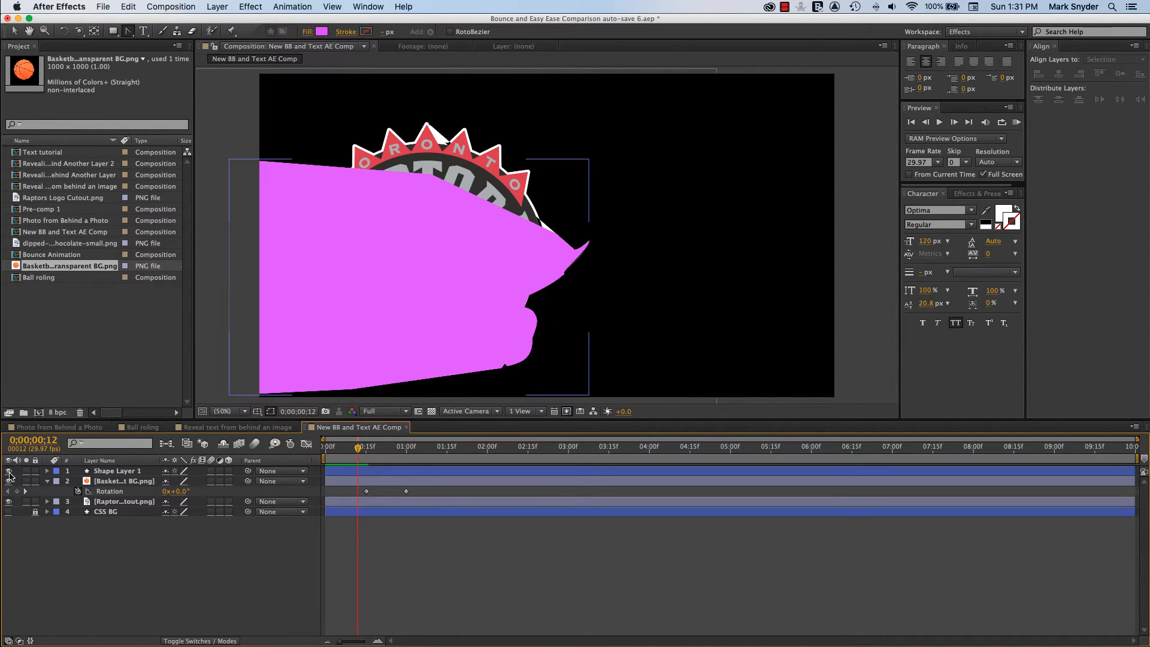
click(8, 473)
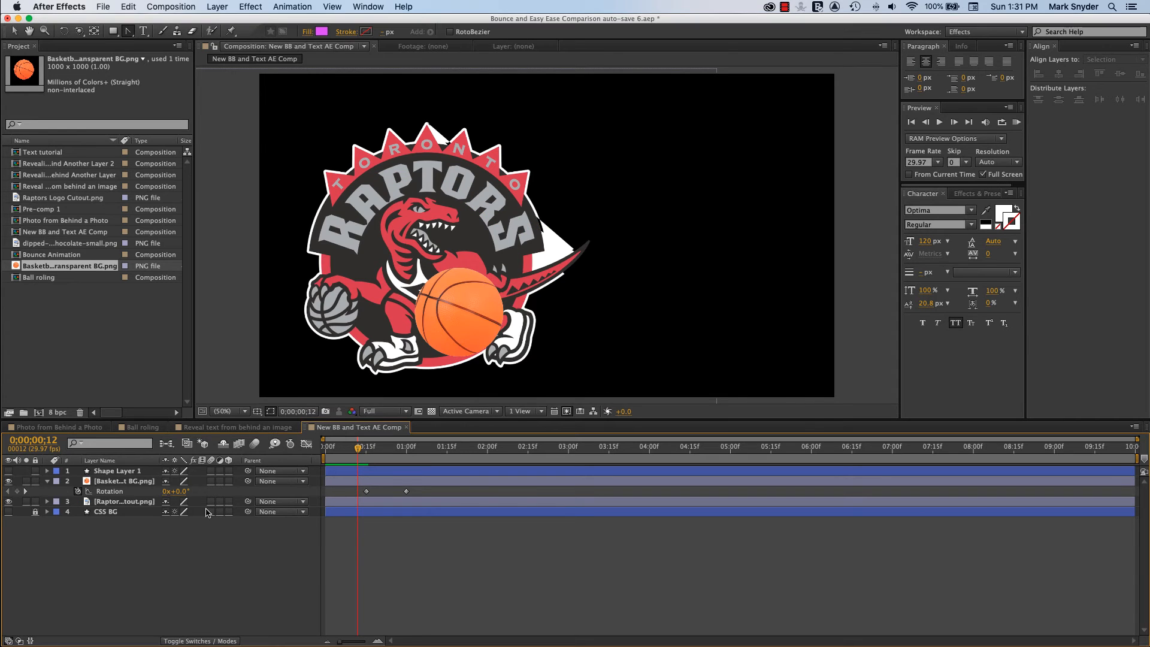
click(9, 471)
- Preview the basketball animation from the start of the composition and park the playhead at 0;00;00;23
key(Home)
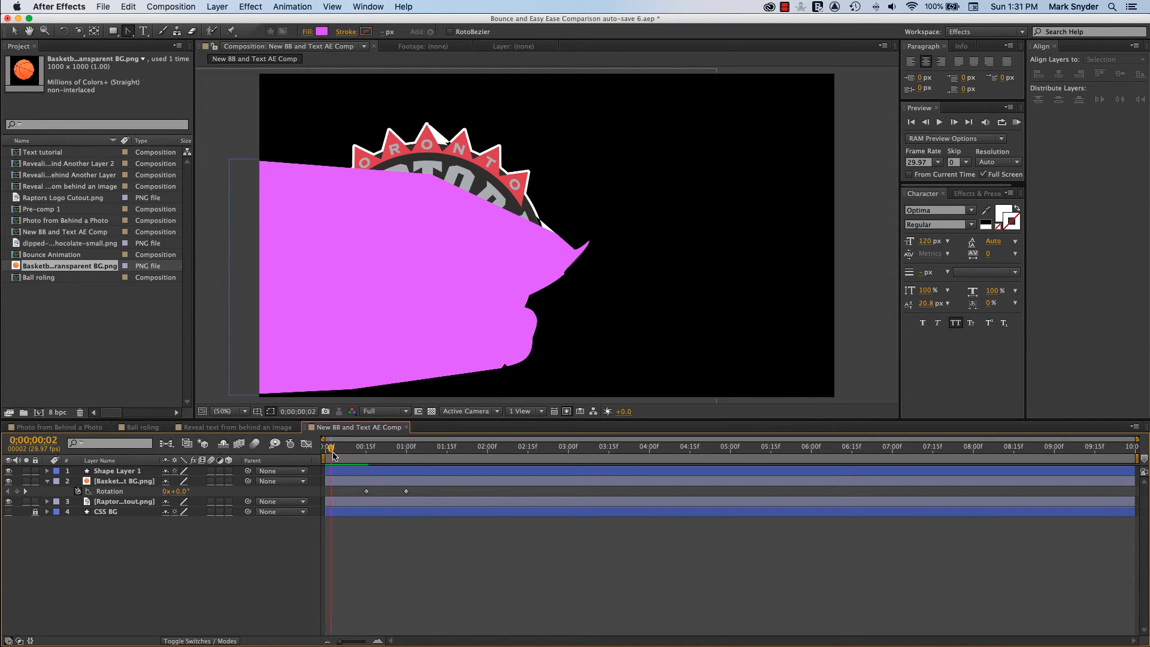
key(space)
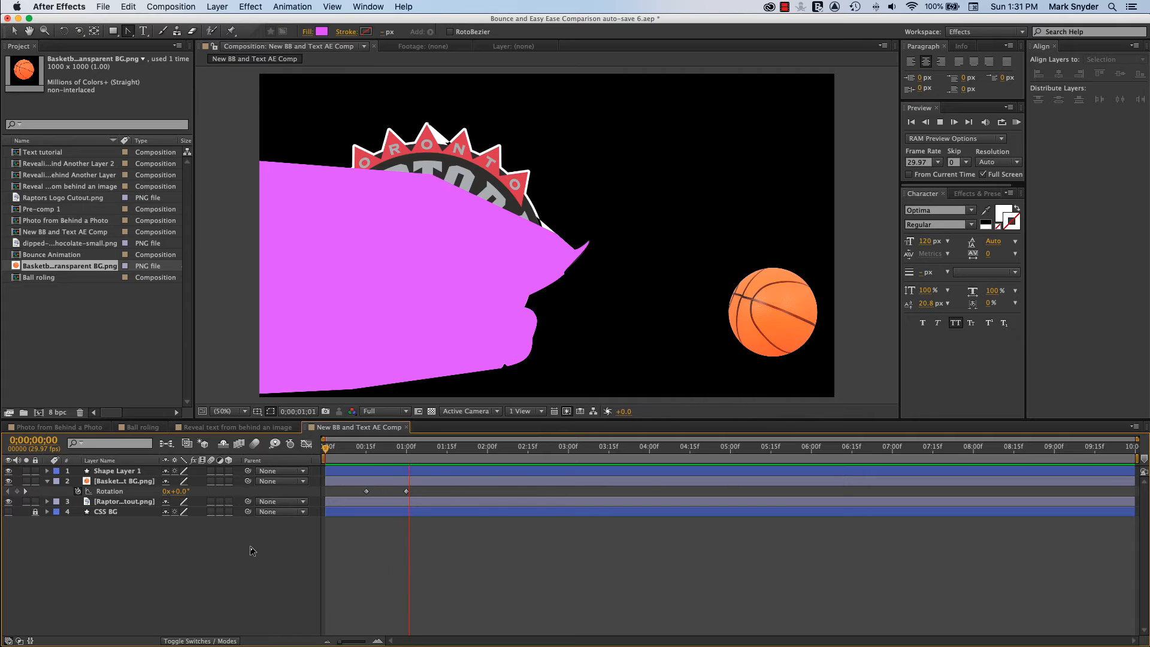
click(389, 448)
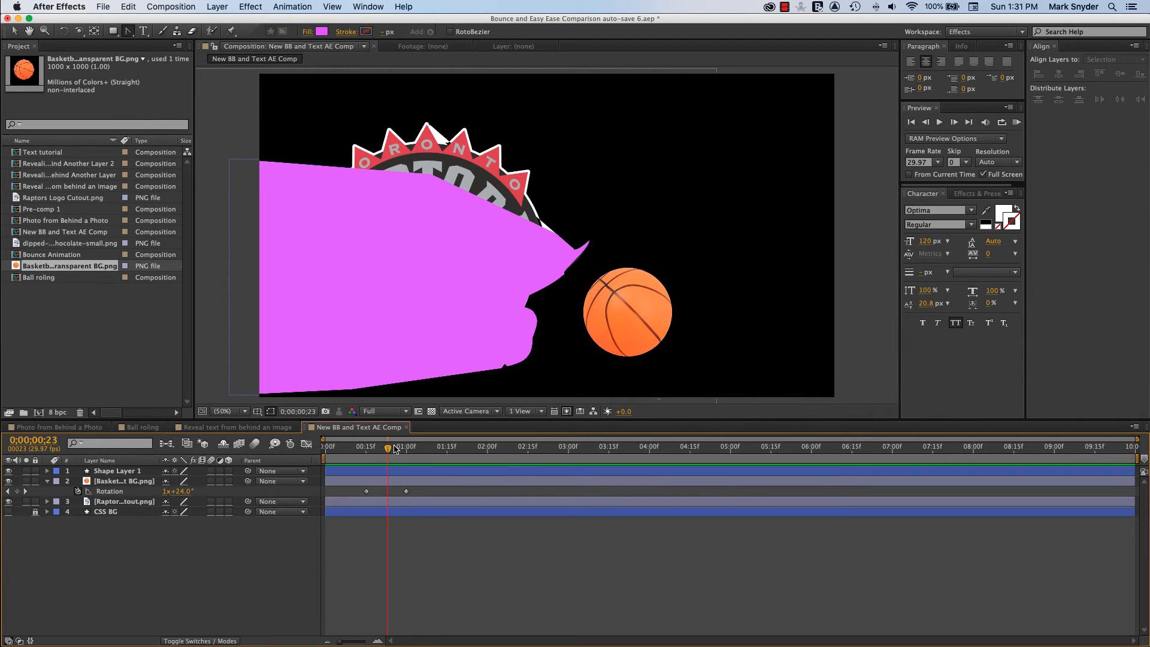
- Park the playhead at 0;00;00;18 and toggle Shape Layer 1's visibility to compare it with the basketball underneath, leaving the layer shown
click(374, 448)
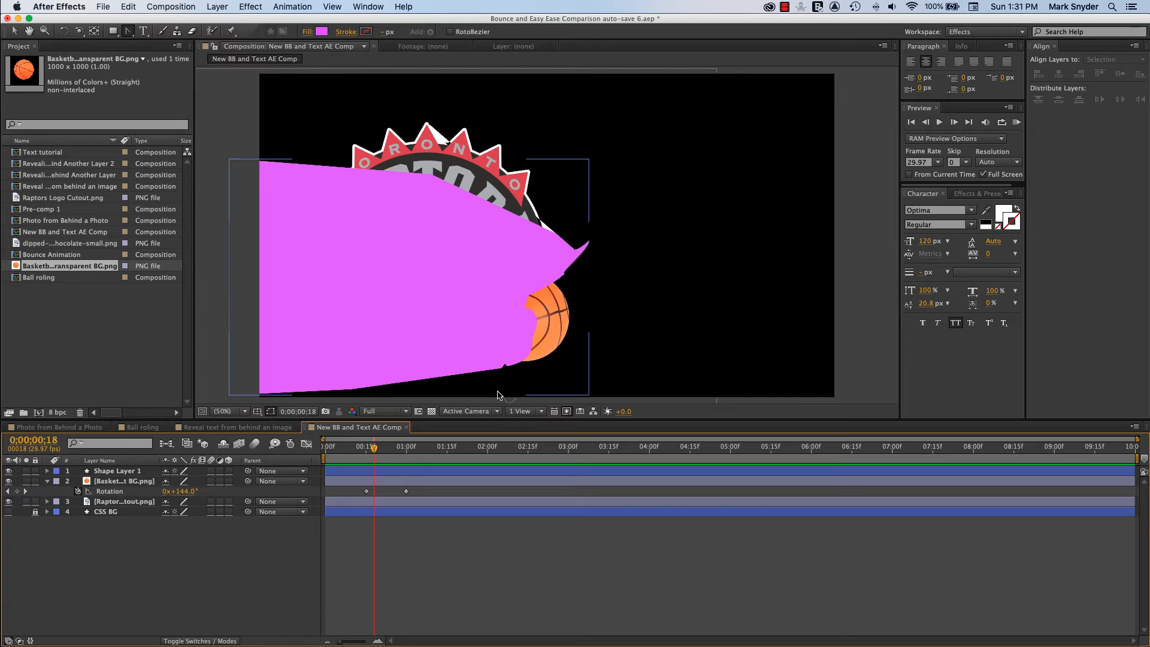
click(8, 471)
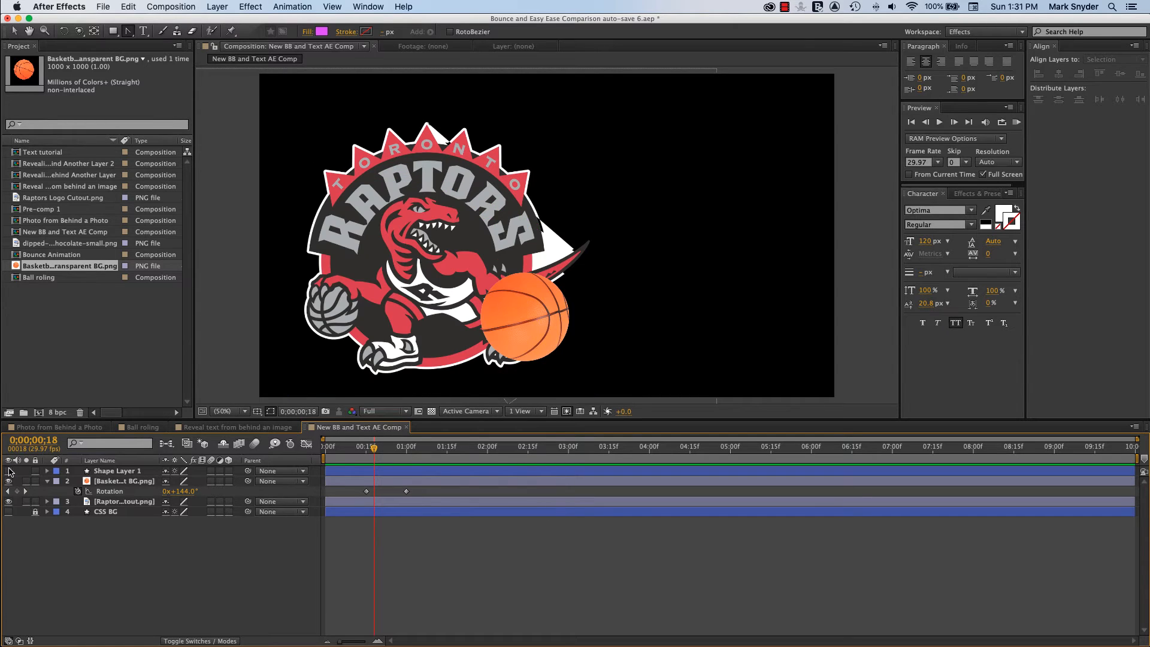
click(9, 471)
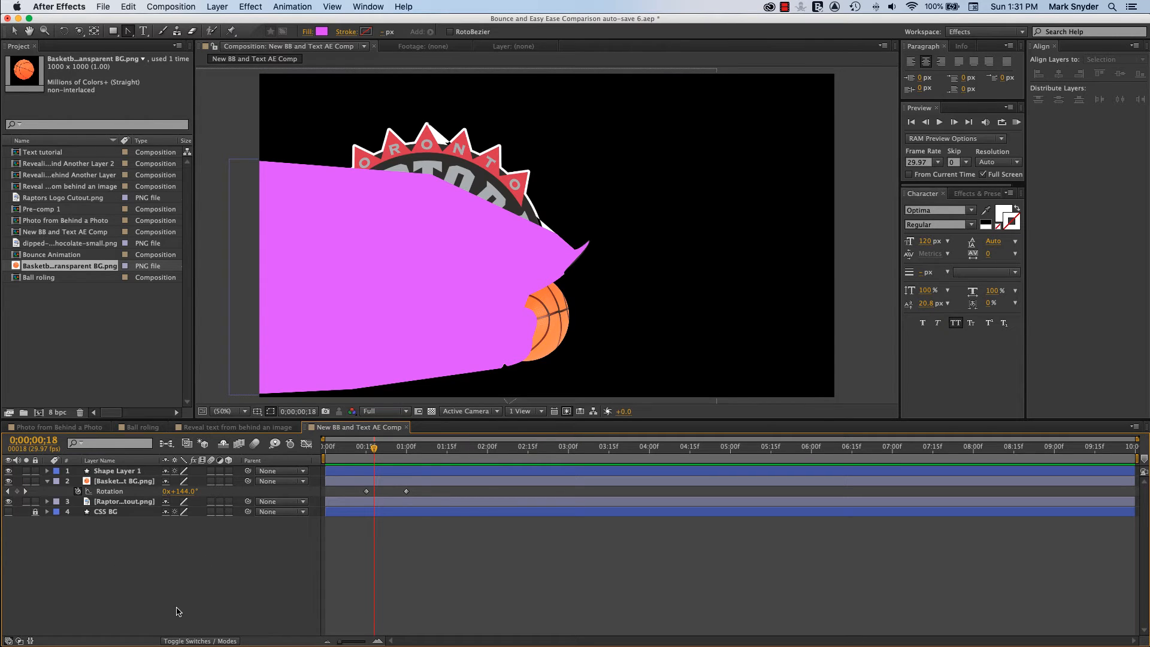
- Set the basketball layer's track matte to Alpha Inverted Matte "Shape Layer 1"
click(189, 641)
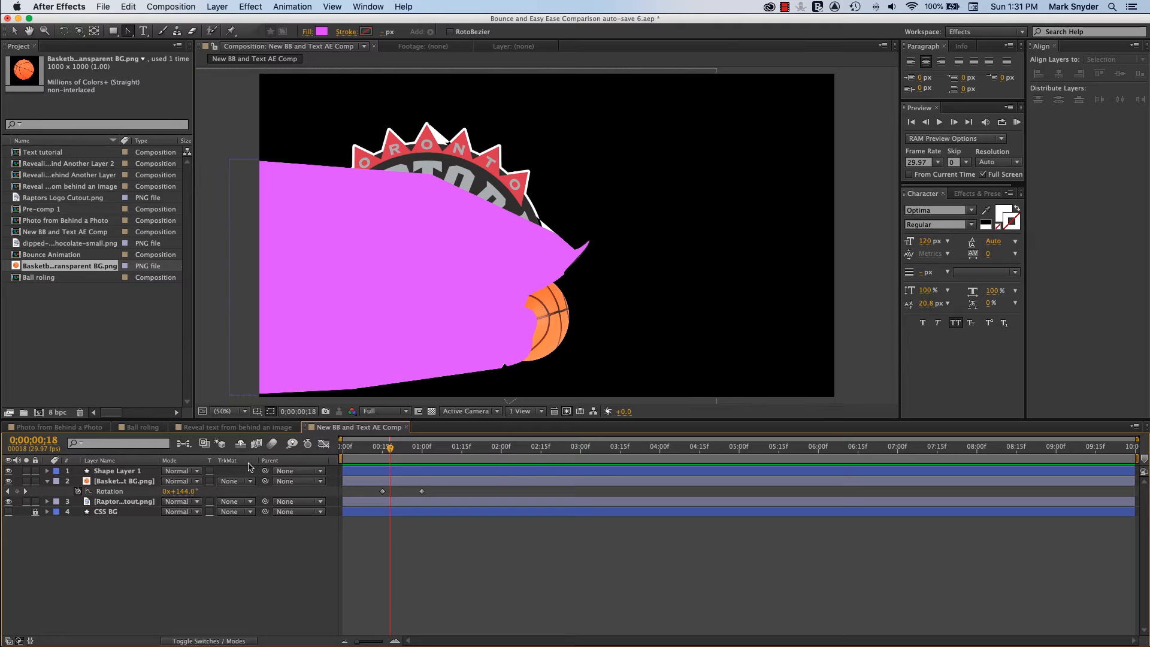
click(125, 482)
click(122, 473)
click(251, 481)
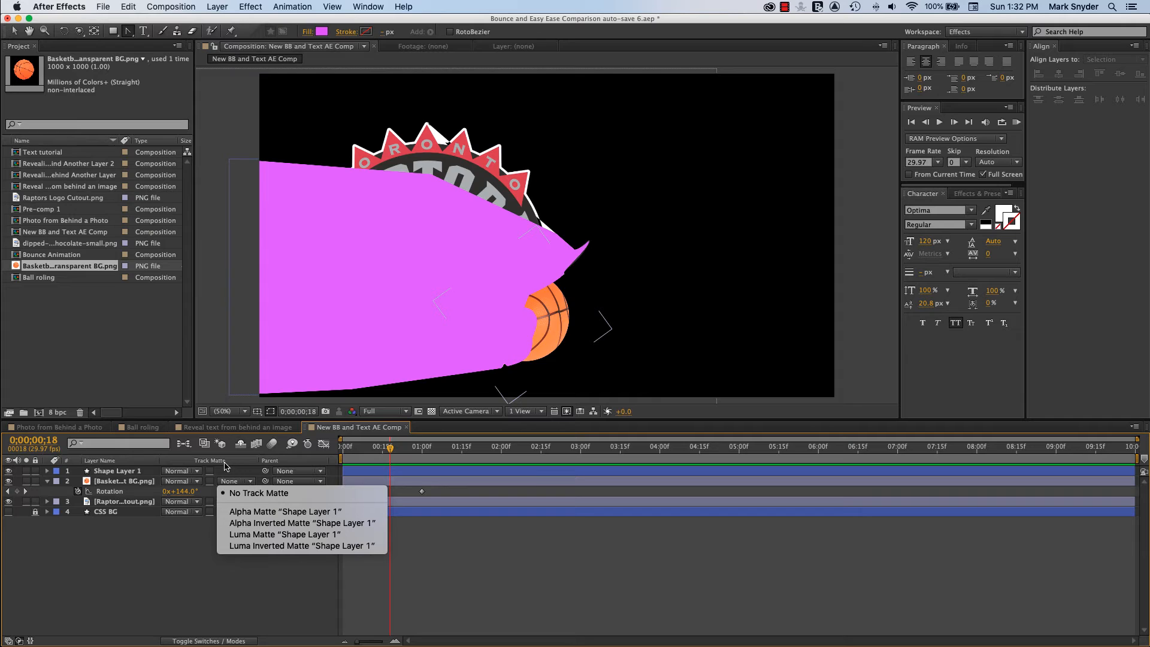
click(253, 523)
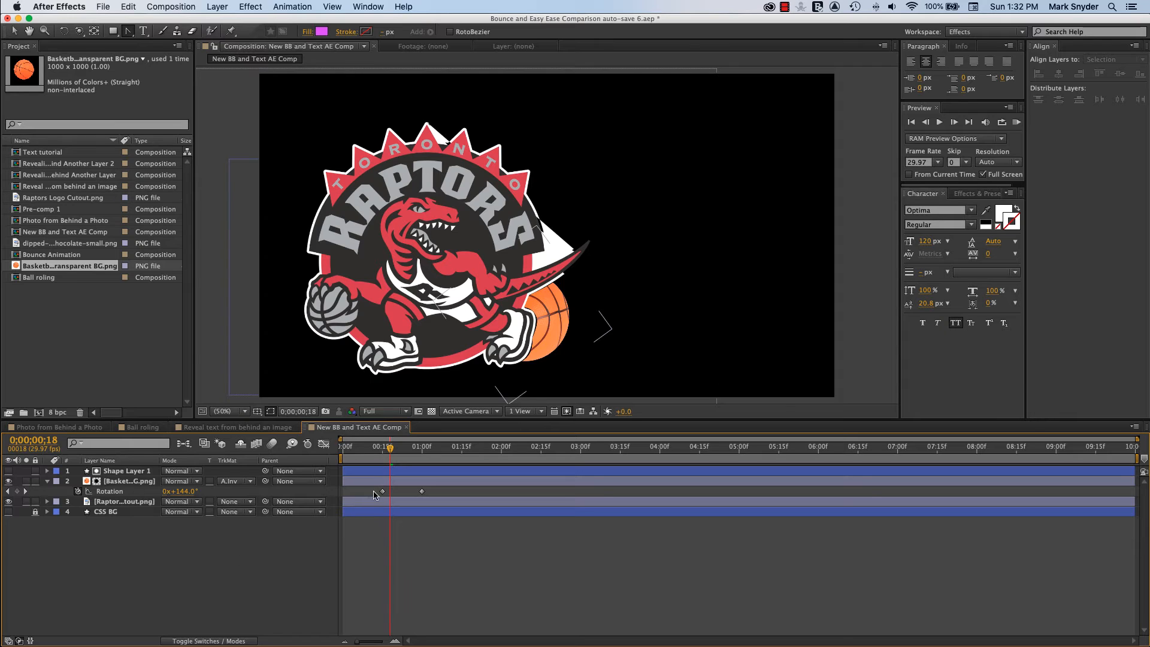
- Preview the matted basketball animation several times from 0;00;00;10 and 0;00;00;05, and stop at 0;00;01;09
drag(391, 456, 370, 457)
key(space)
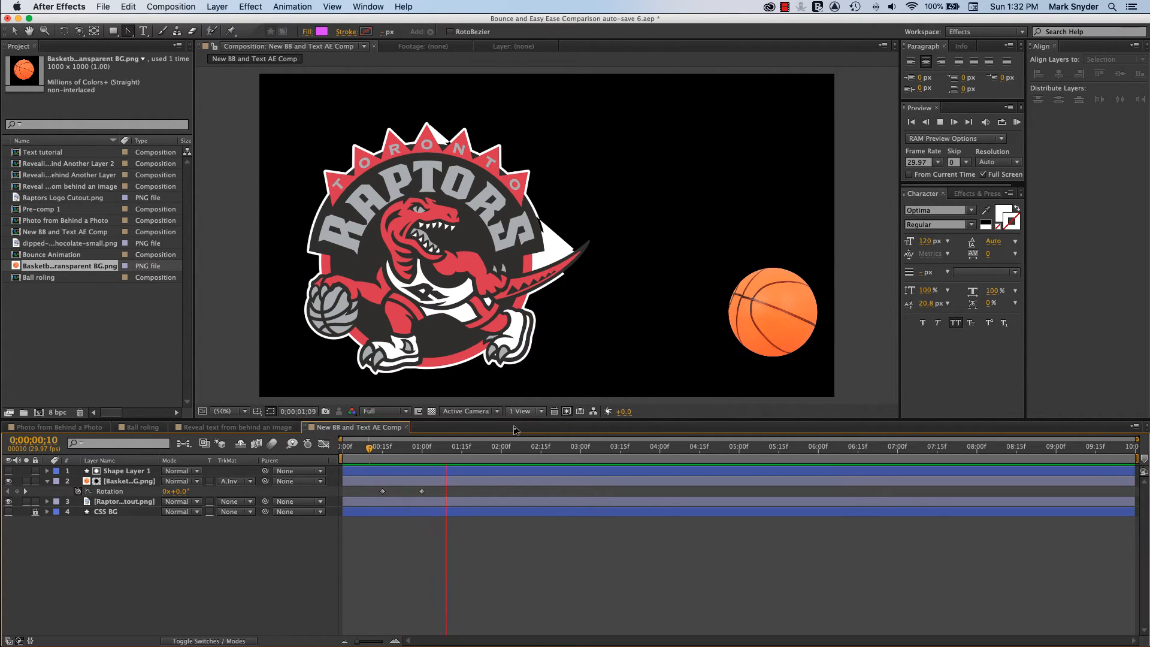
key(space)
key(space)
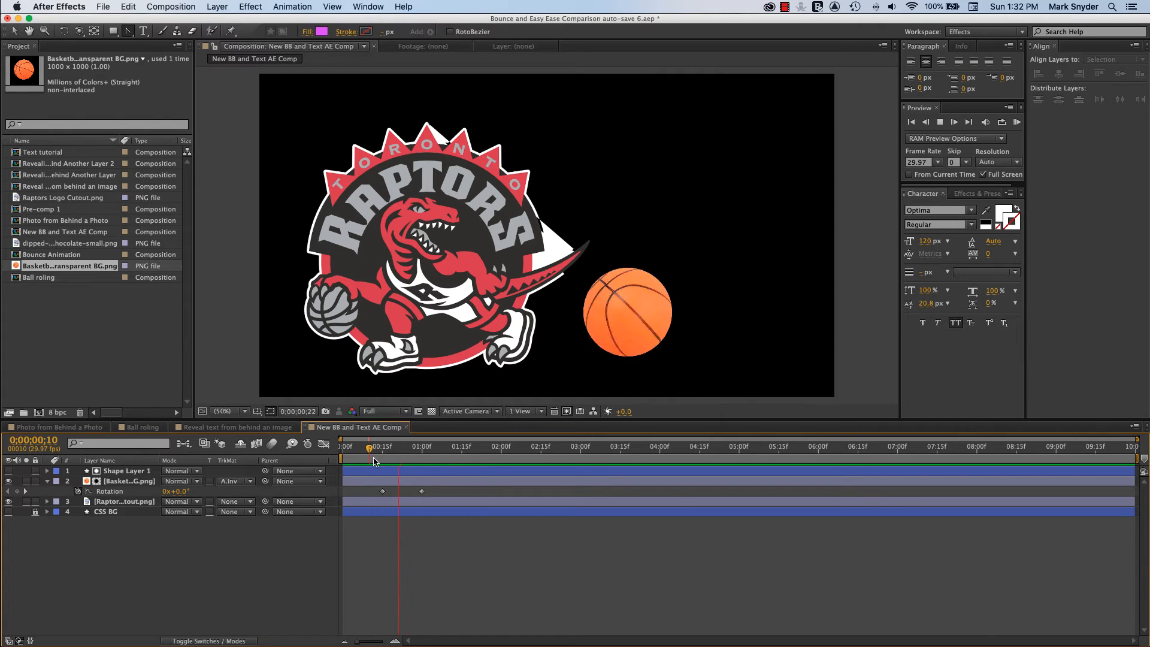
key(space)
click(358, 456)
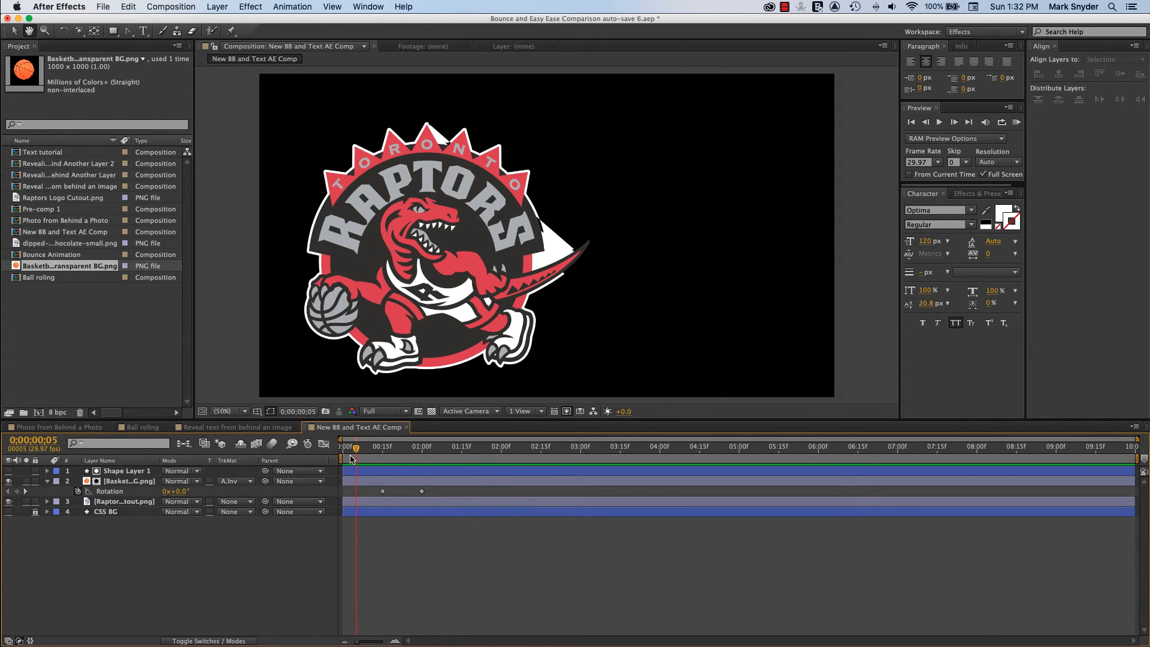
key(space)
key(space)
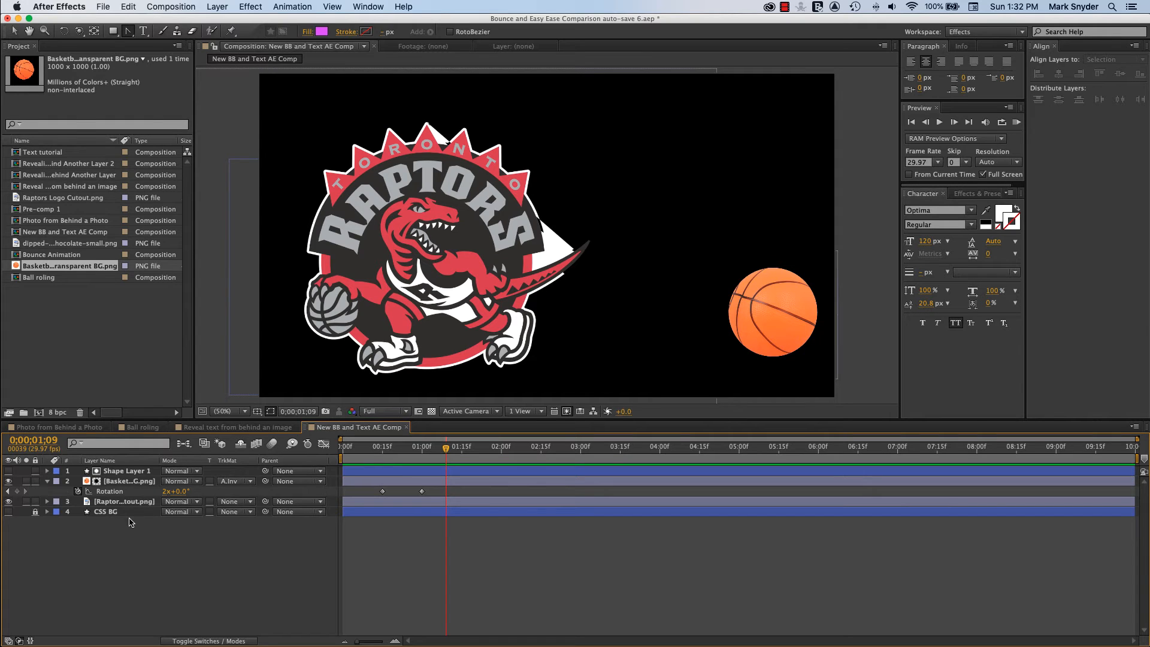
- Draw a closed five-point mask on the basketball layer with the Pen tool, placing its points over the logo
click(137, 483)
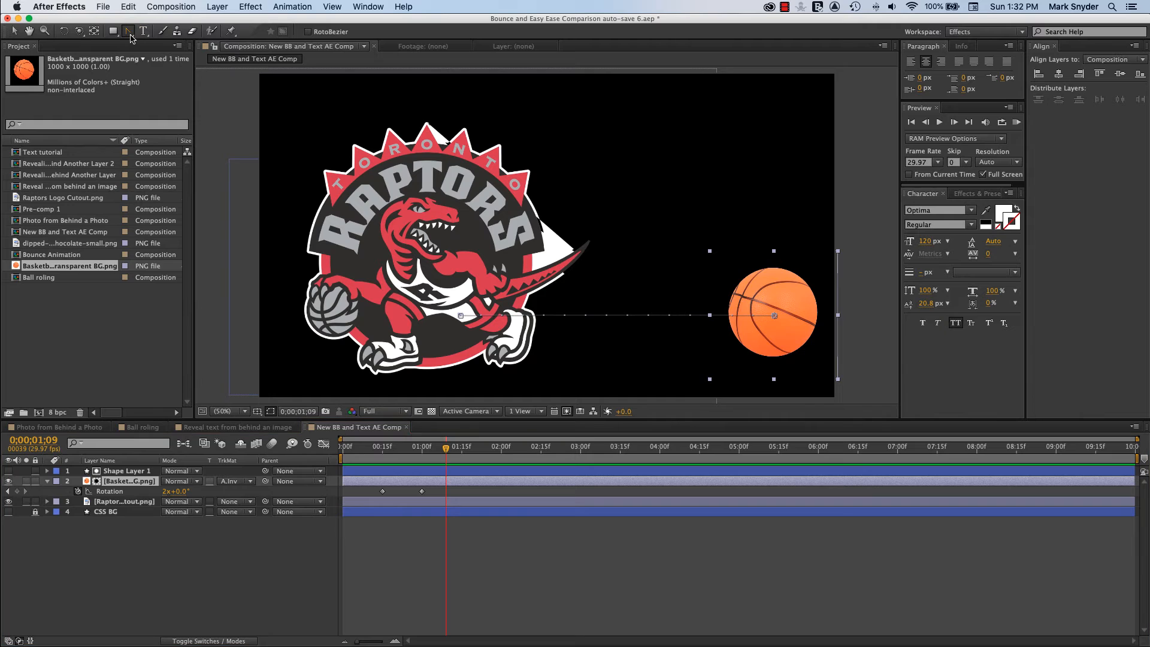
drag(130, 33, 159, 41)
click(425, 171)
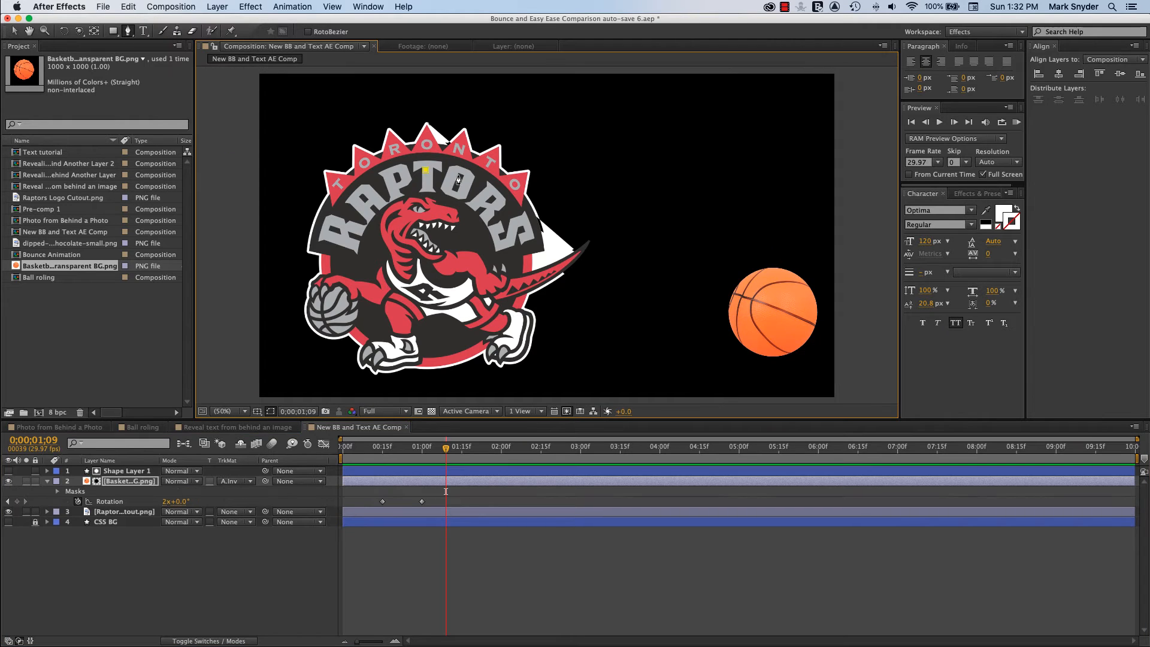
click(544, 221)
click(453, 317)
click(335, 323)
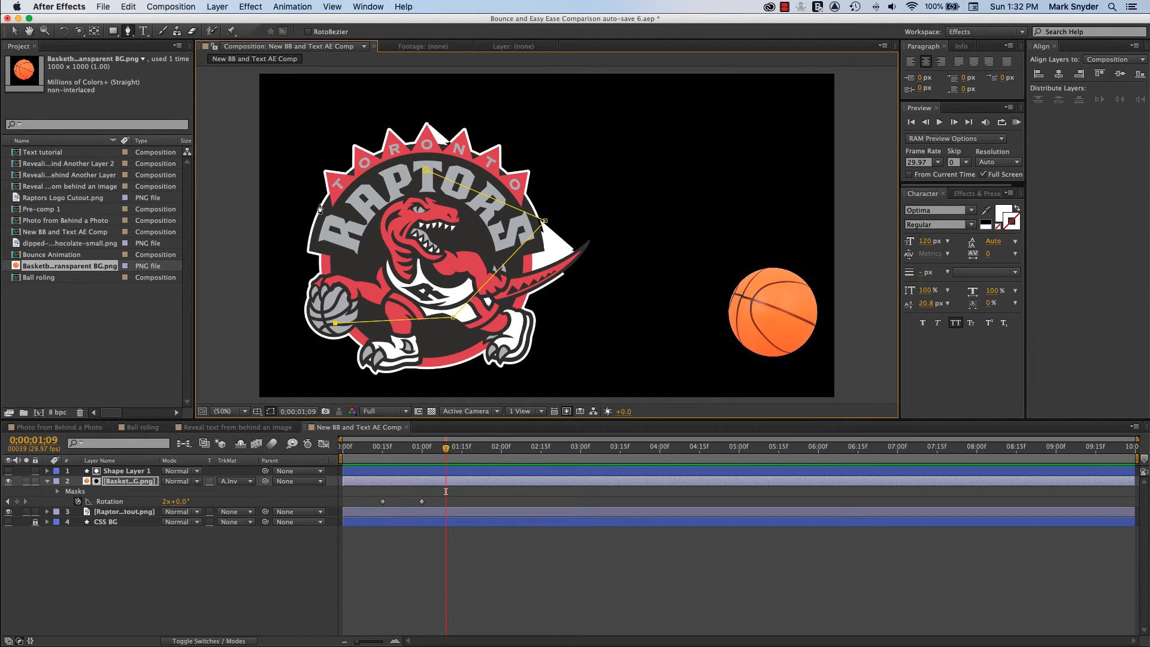
click(319, 198)
click(425, 171)
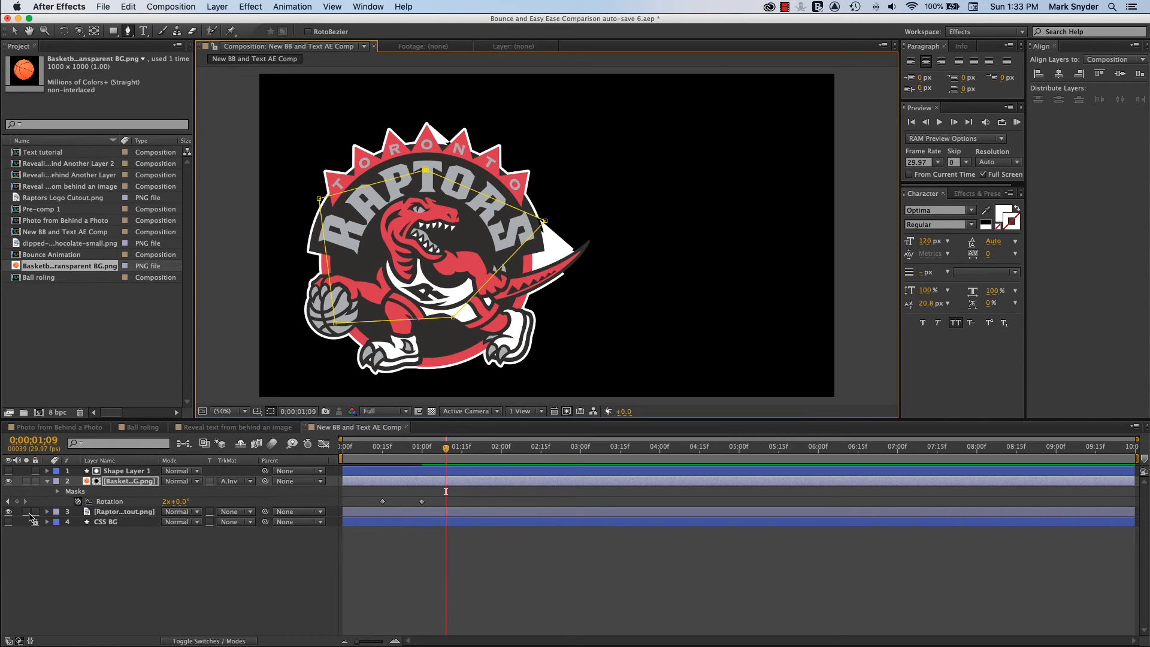
- Delete the masks from the basketball layer and deselect the layer
click(76, 492)
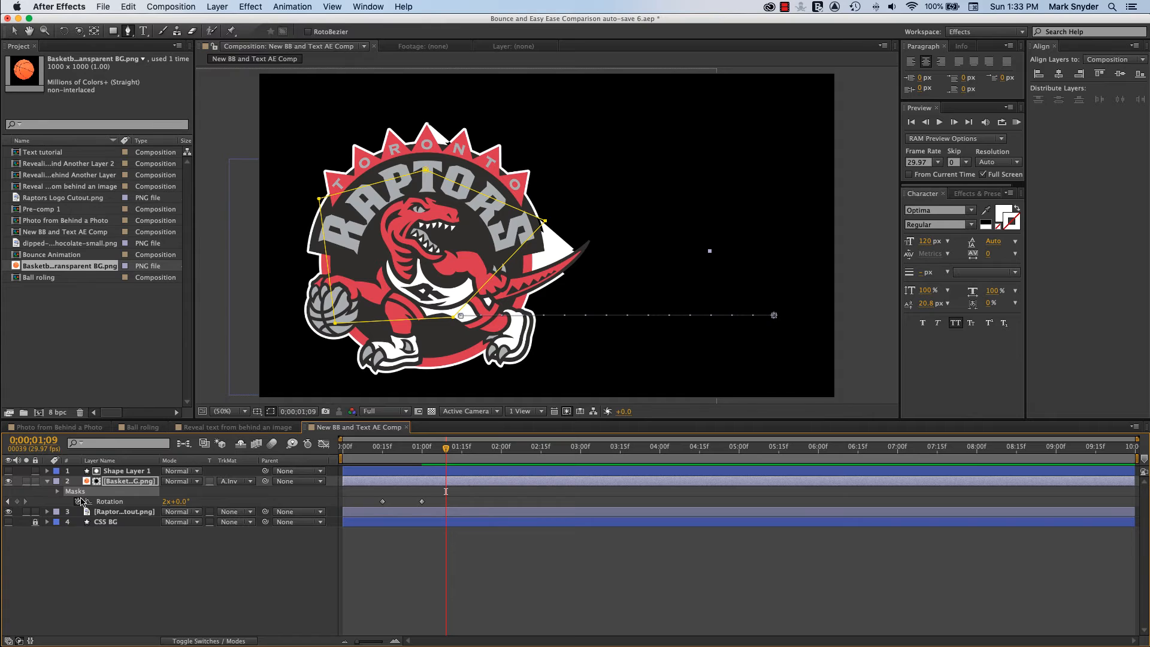
key(Delete)
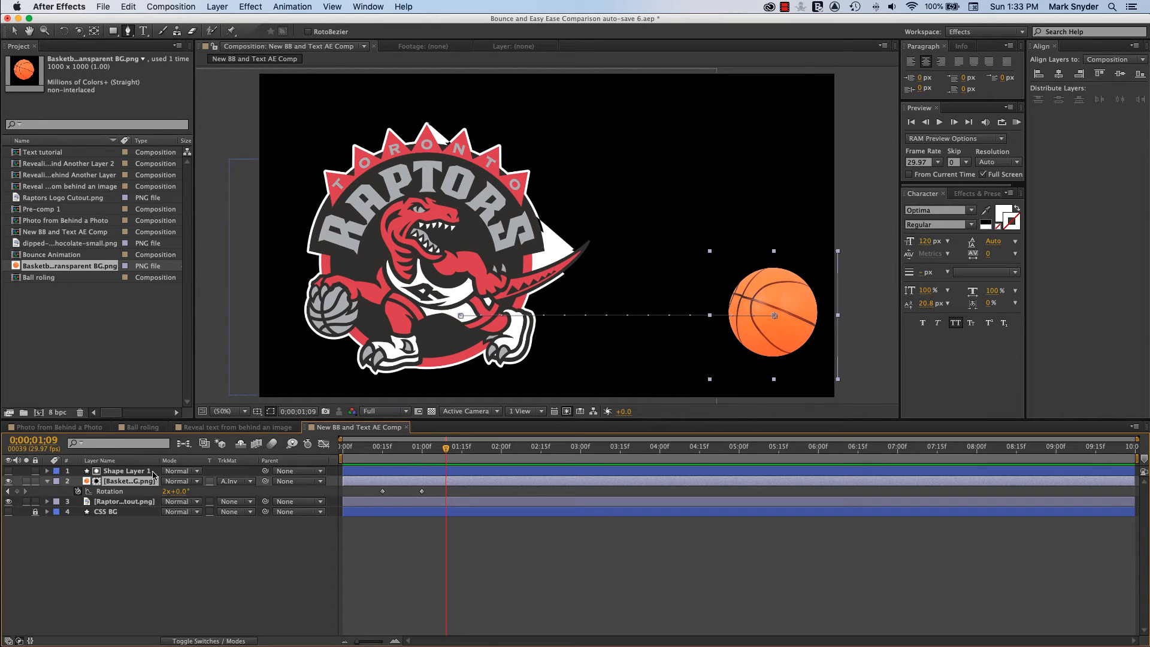
click(144, 547)
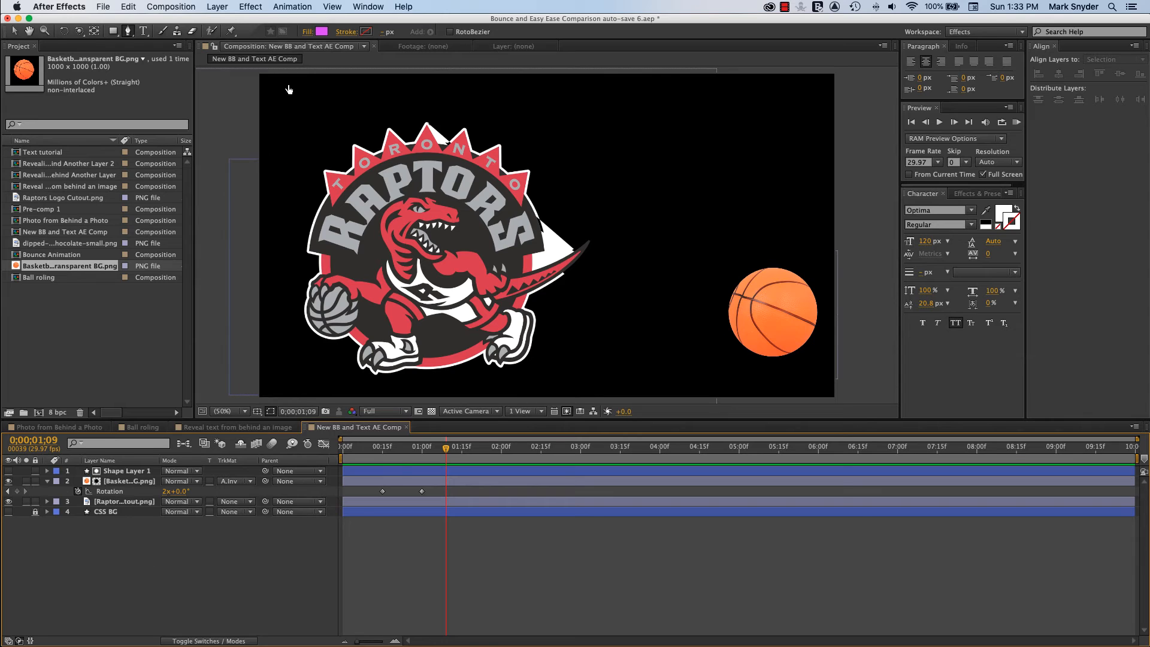
- With no layer selected, draw a closed five-point Pen shape over the left half of the logo as a new shape layer
click(366, 151)
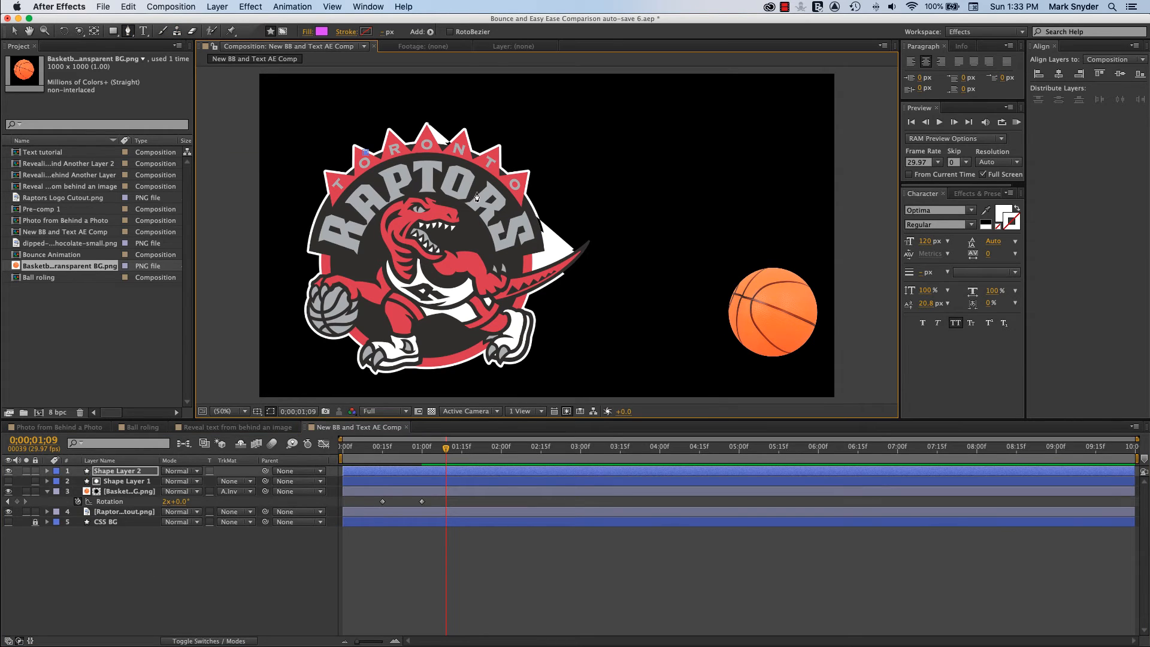
click(477, 192)
click(354, 363)
click(281, 284)
click(321, 145)
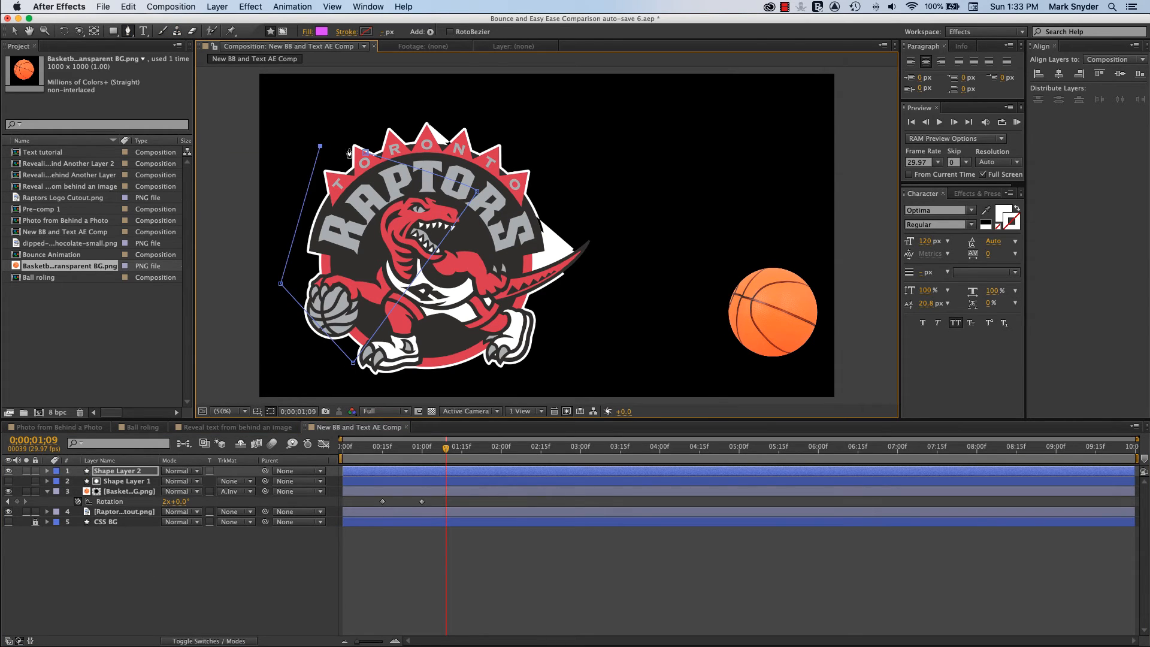
click(365, 152)
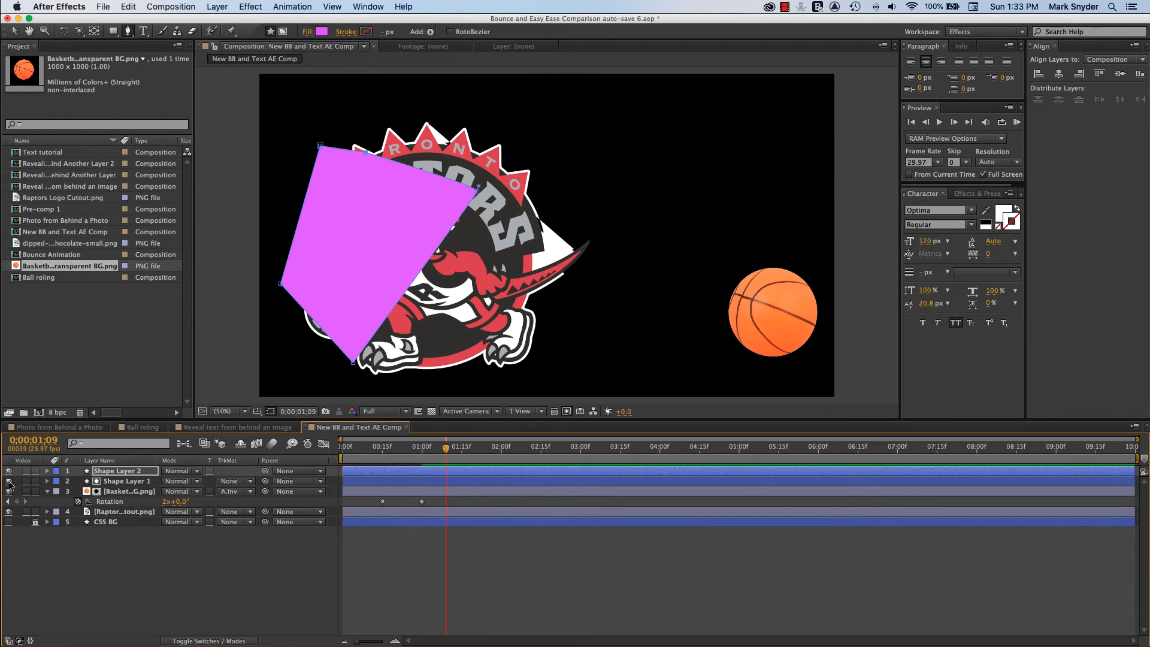
- Toggle the visibility of Shape Layer 1, leaving it hidden, and delete Shape Layer 2
click(8, 492)
click(9, 481)
click(138, 471)
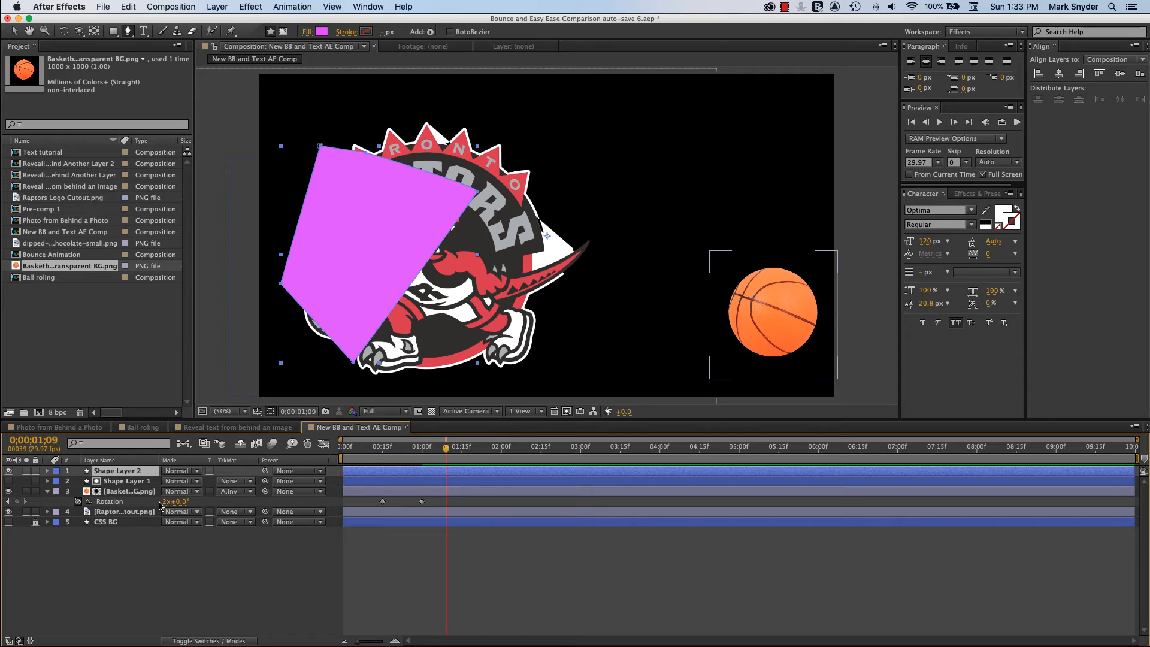
key(Delete)
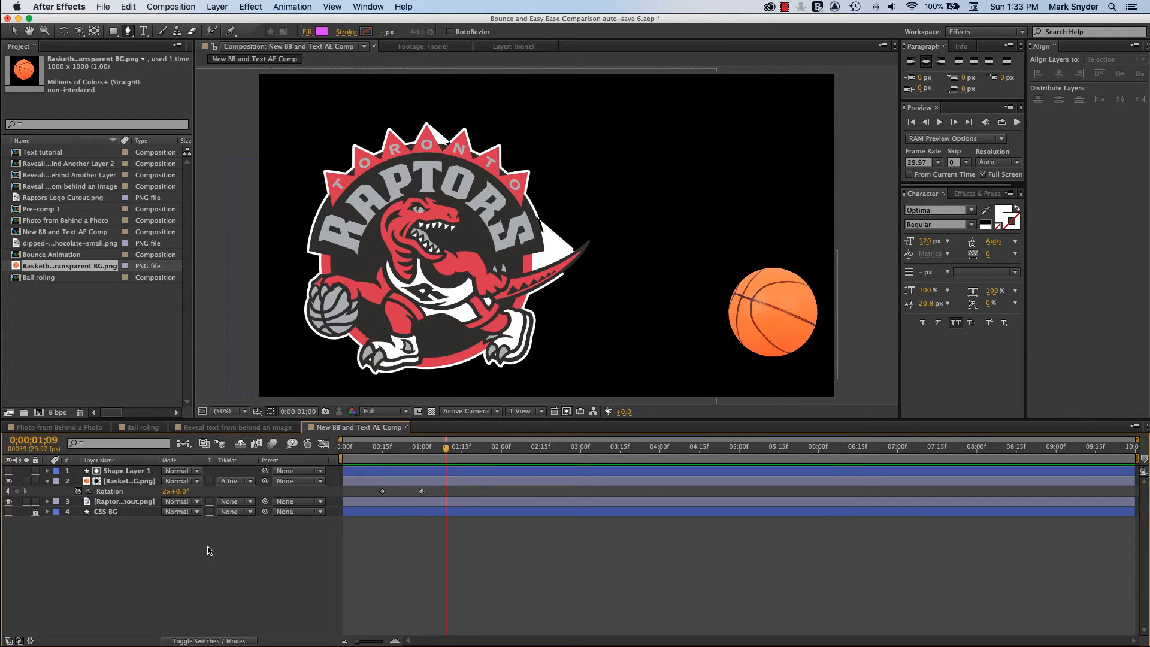
- Preview the basketball rolling out from behind the logo and stop at 0;00;01;08
key(space)
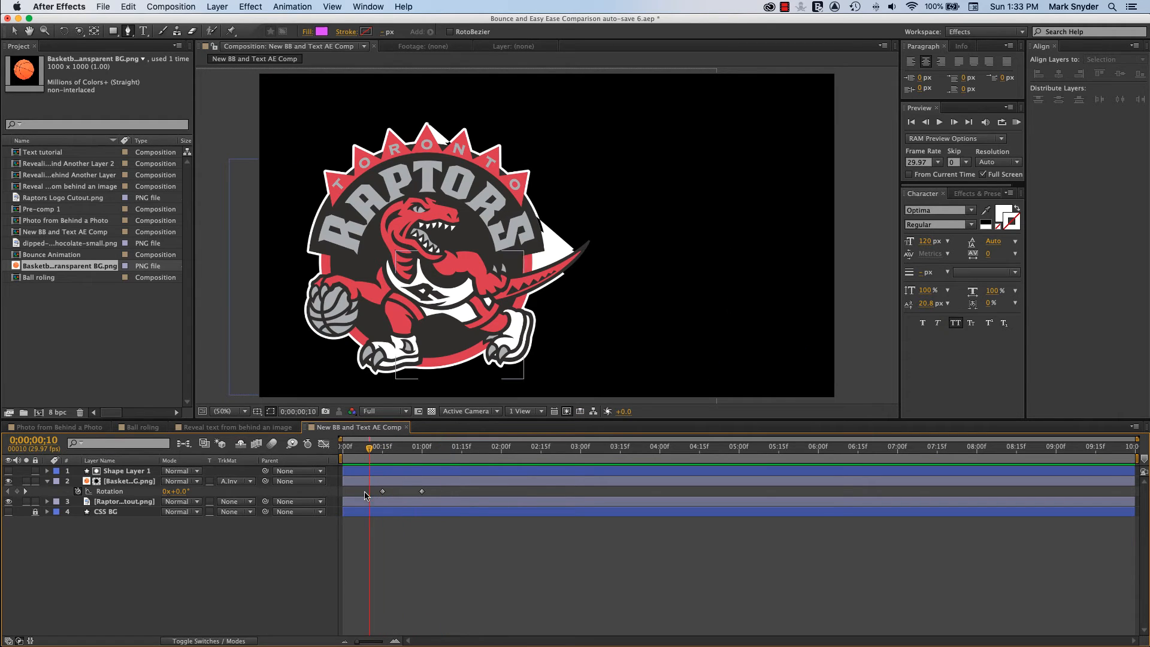
key(space)
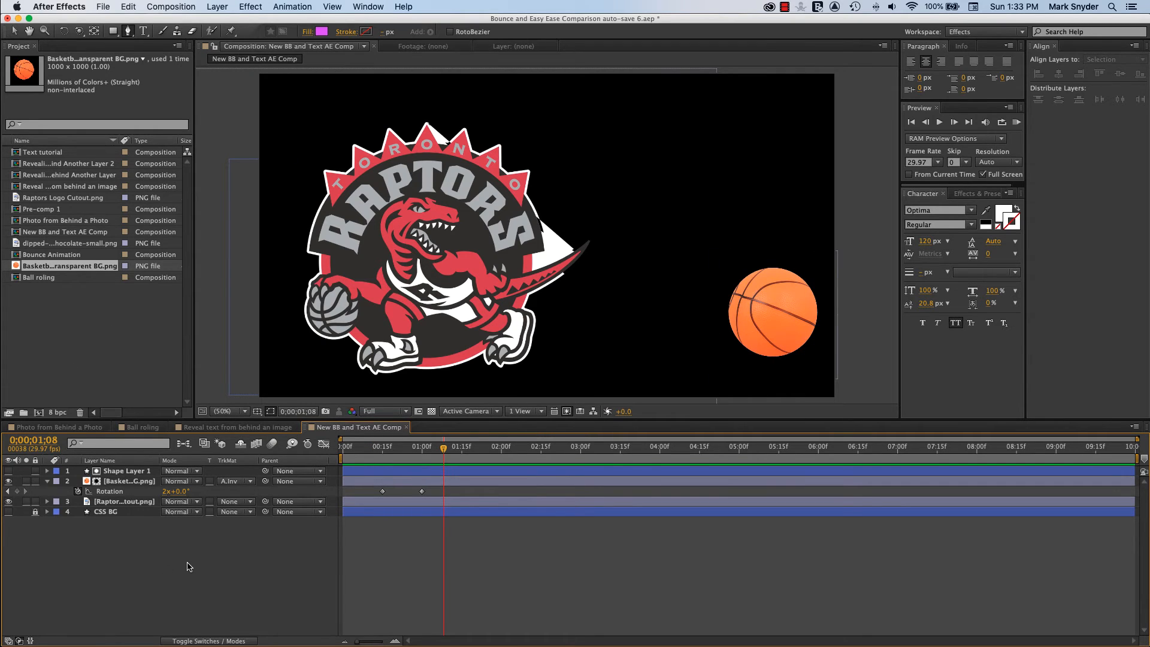
- Add the text "GO RAPS" and move it to the empty area beside the upper right of the logo
click(143, 30)
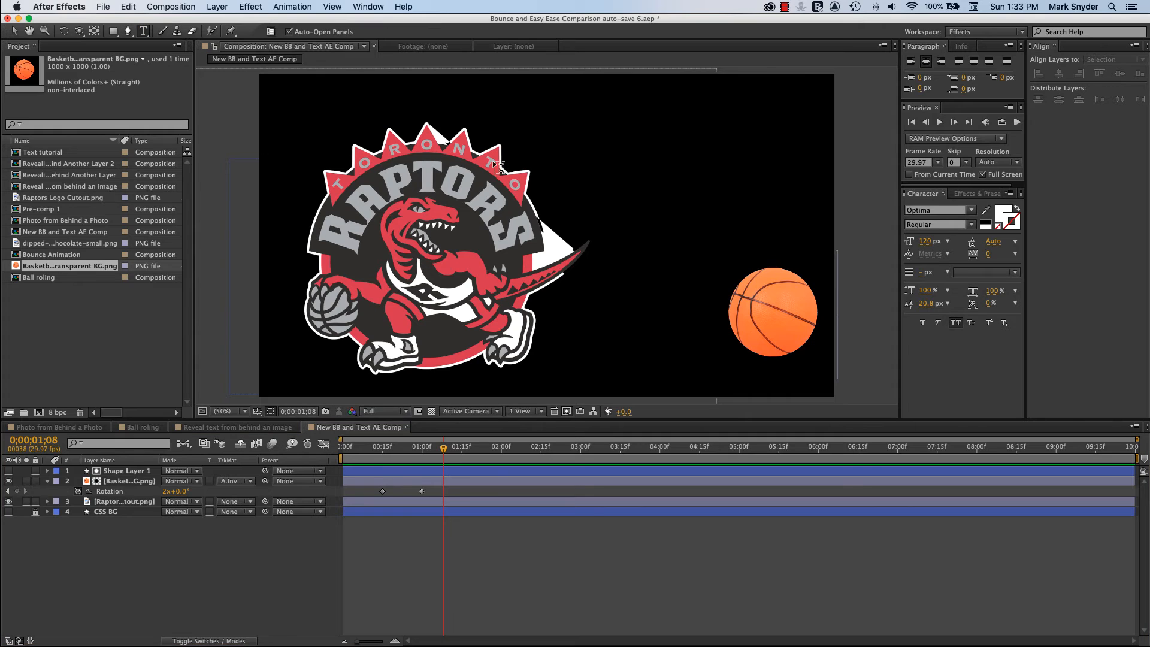
click(576, 151)
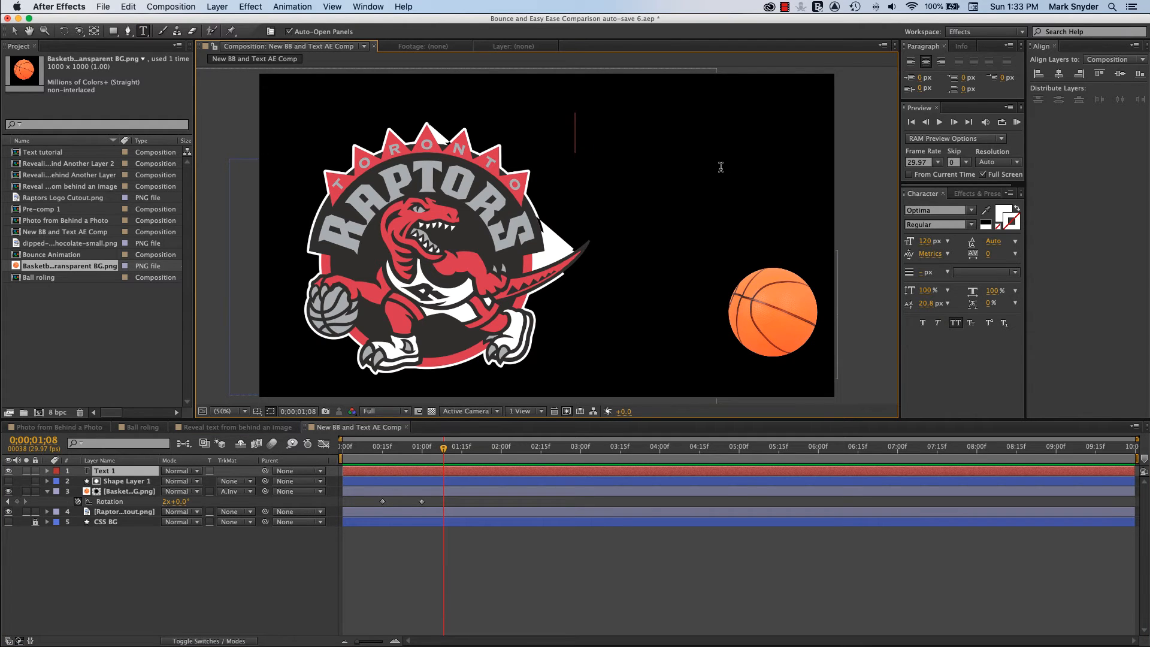
text(GO RAPS)
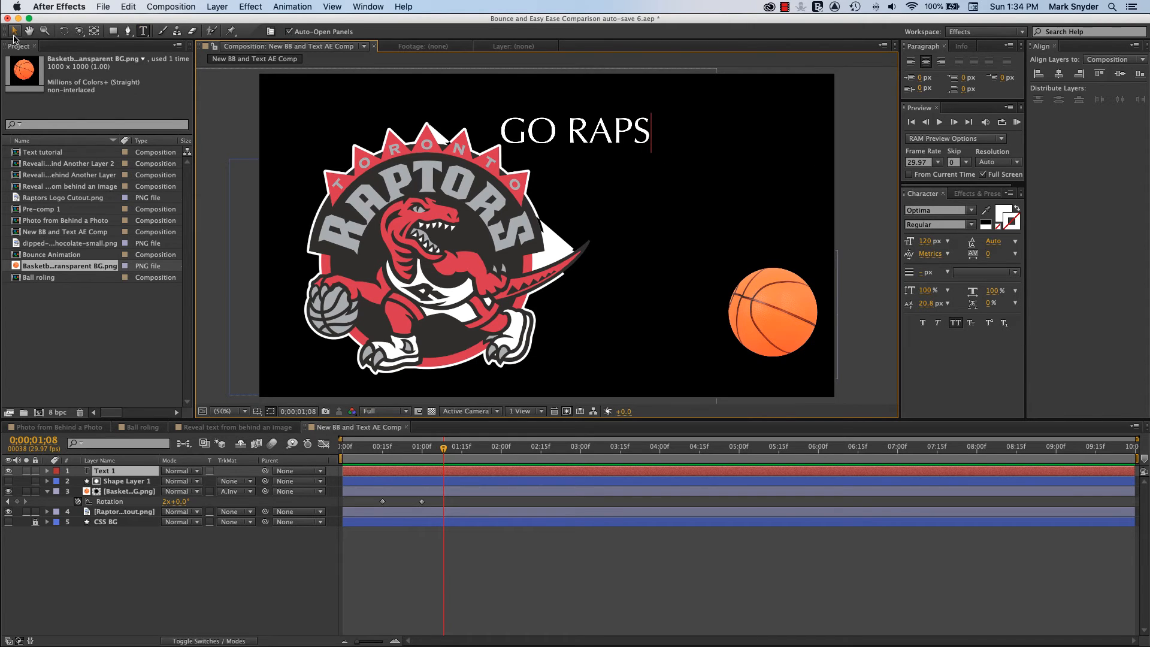
click(14, 30)
drag(576, 141, 608, 372)
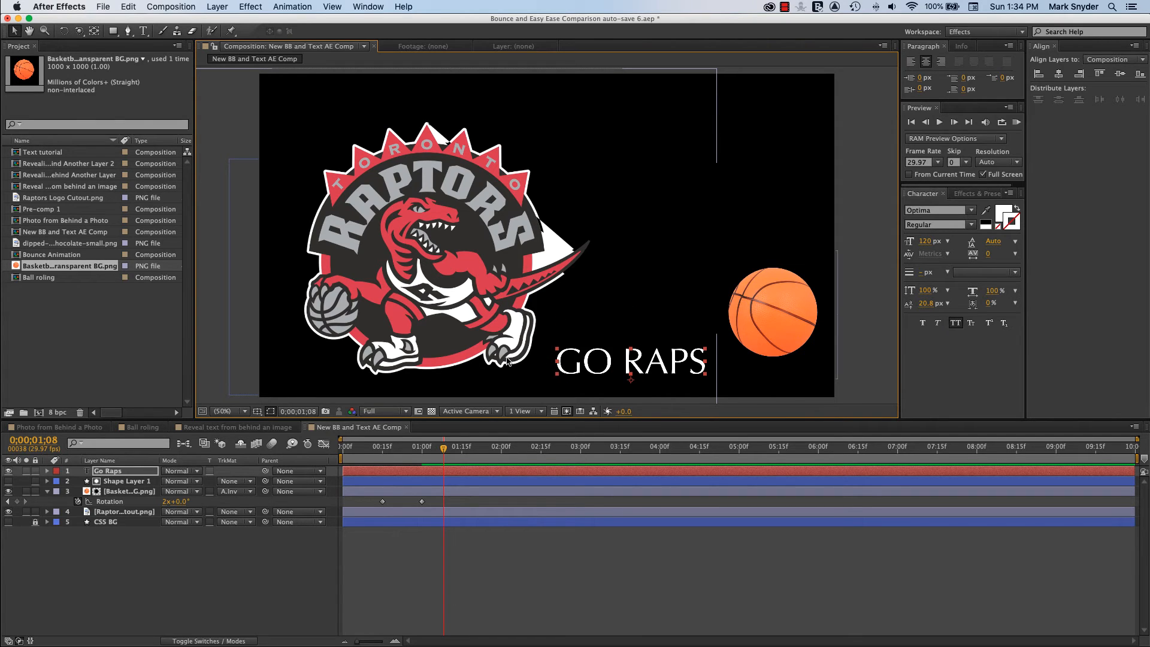
drag(611, 364, 614, 165)
- Make Shape Layer 1 visible together with the Go Raps text layer
click(8, 471)
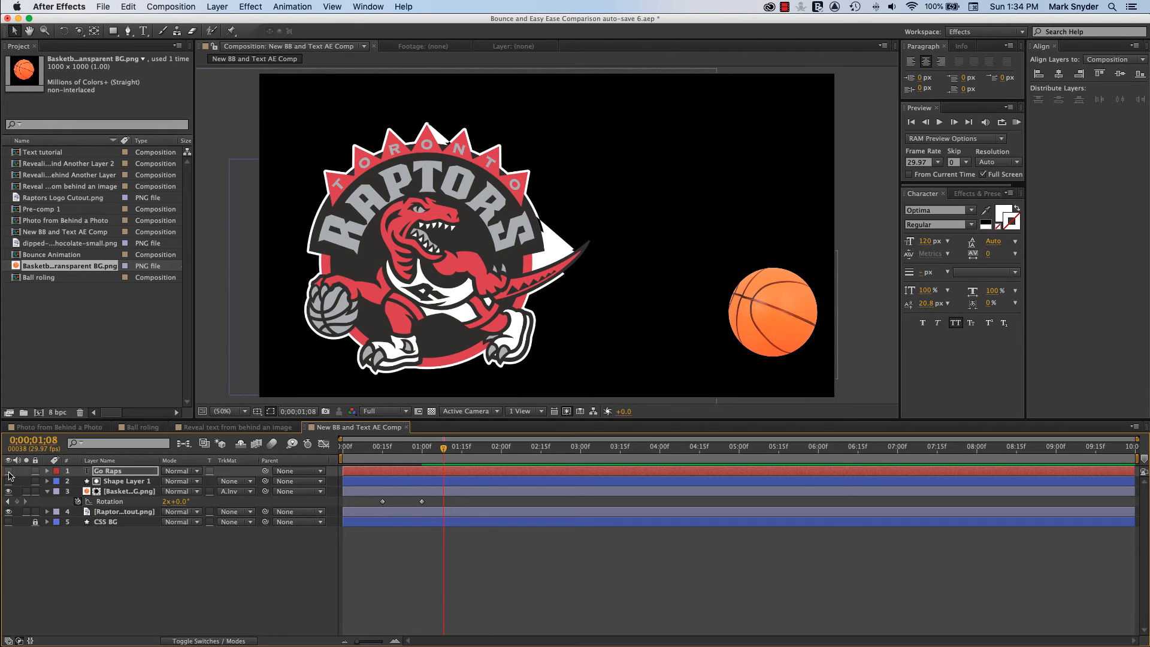
click(8, 481)
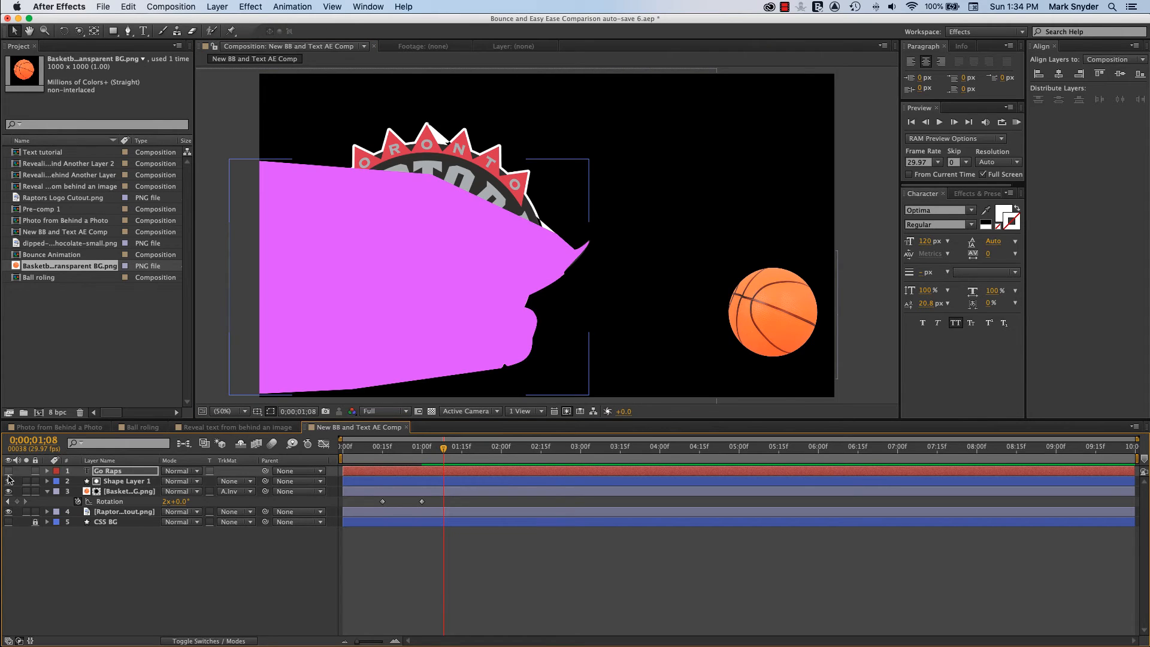
click(9, 471)
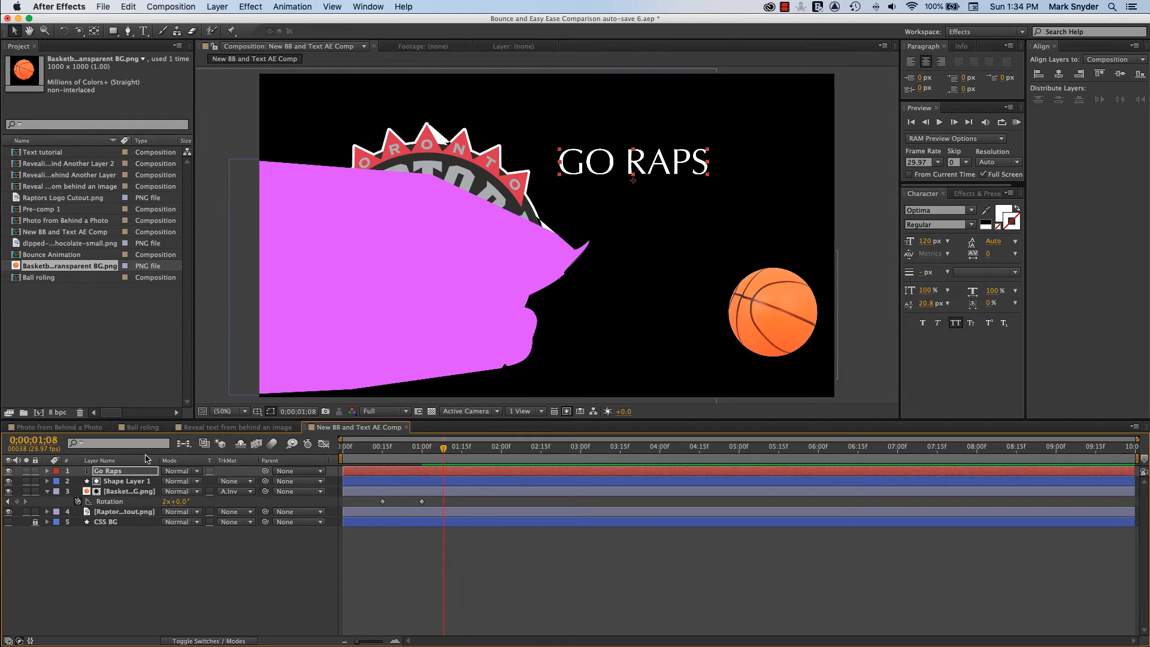
- Move the GO RAPS text down between the pink shape's lower edge and the basketball, and hide and deselect its layer
drag(638, 171, 653, 294)
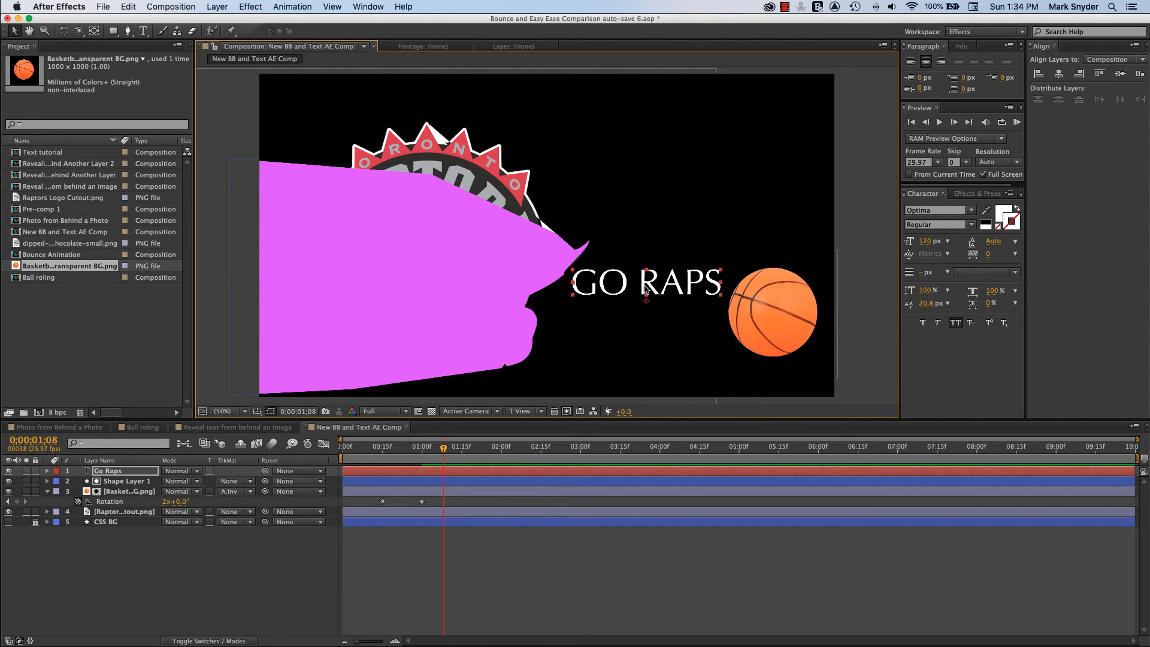
drag(640, 299, 631, 347)
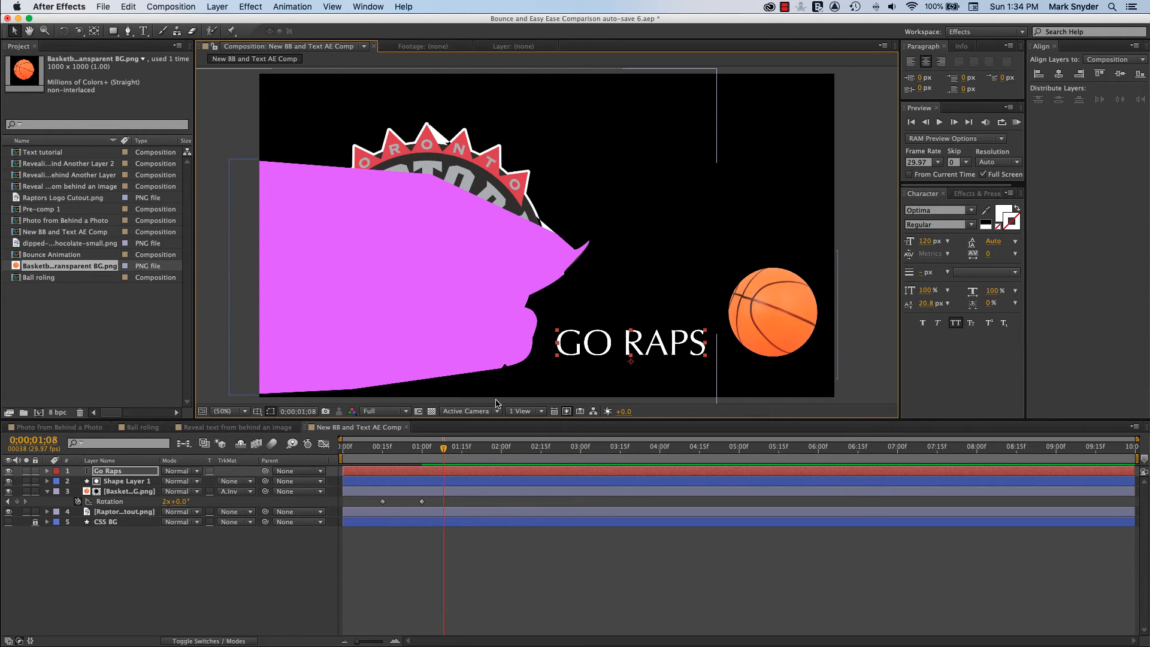
click(8, 471)
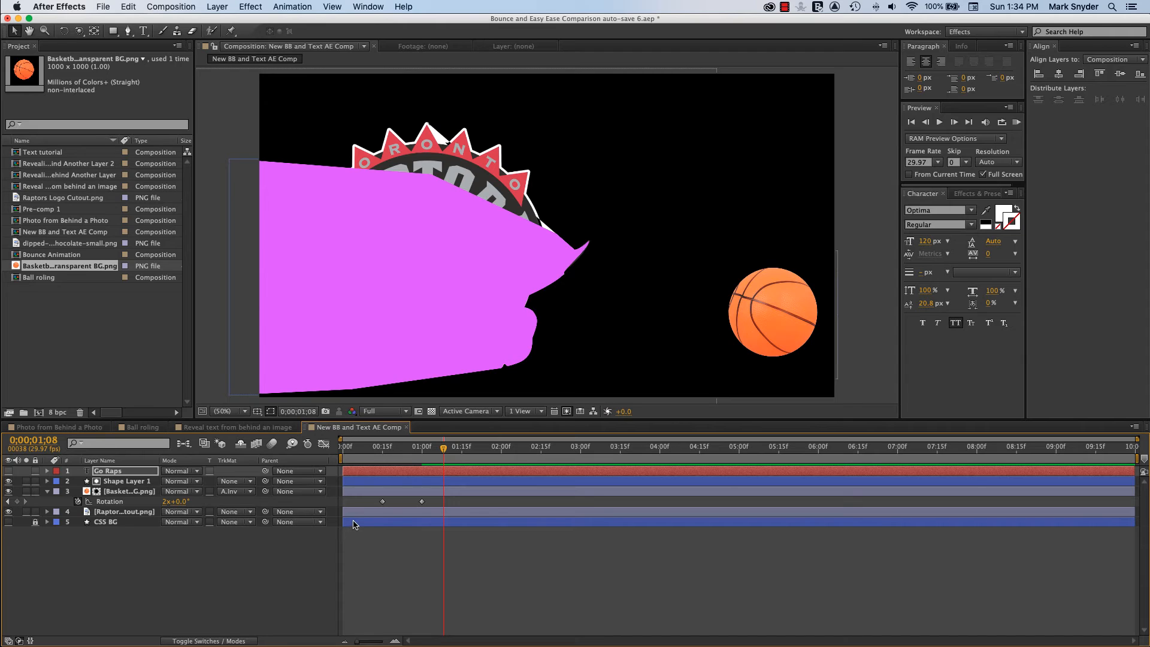
click(122, 562)
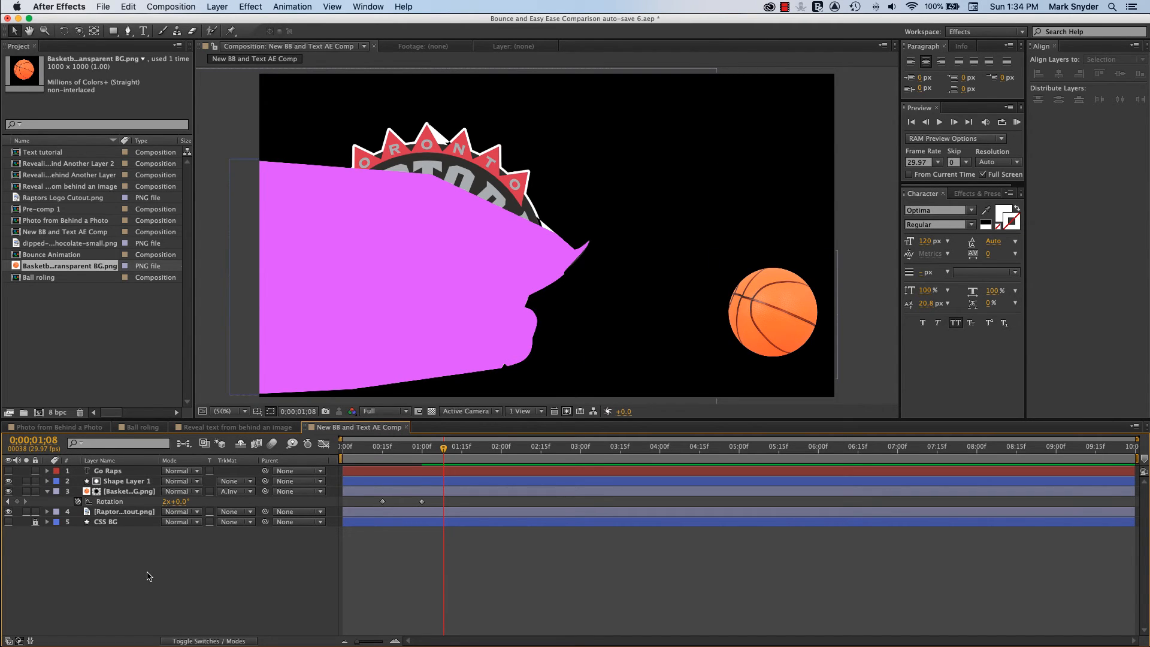
- Make the Go Raps text layer visible and hide Shape Layer 1
click(8, 472)
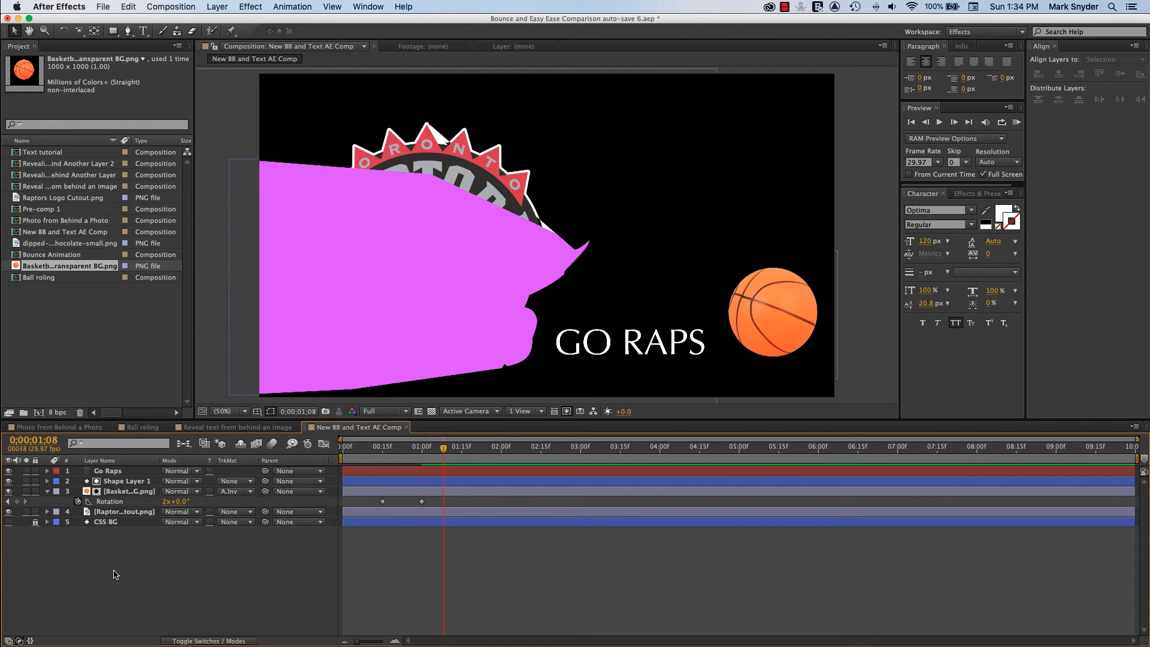
click(8, 481)
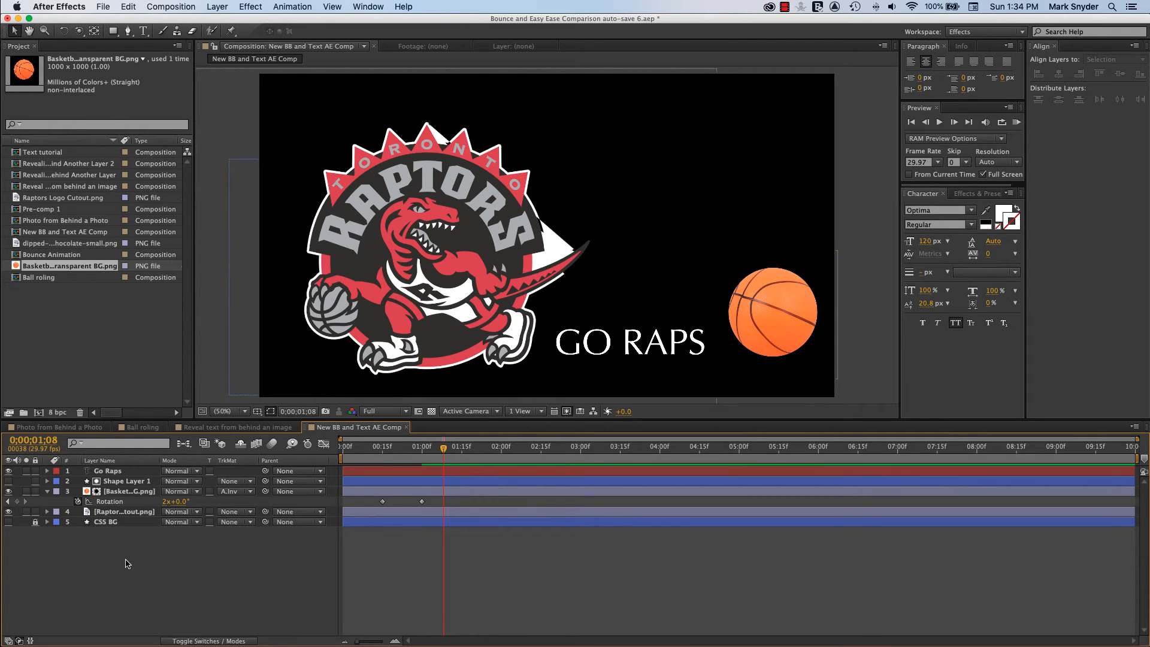
- Rename Shape Layer 1 as Purple Mask
click(143, 482)
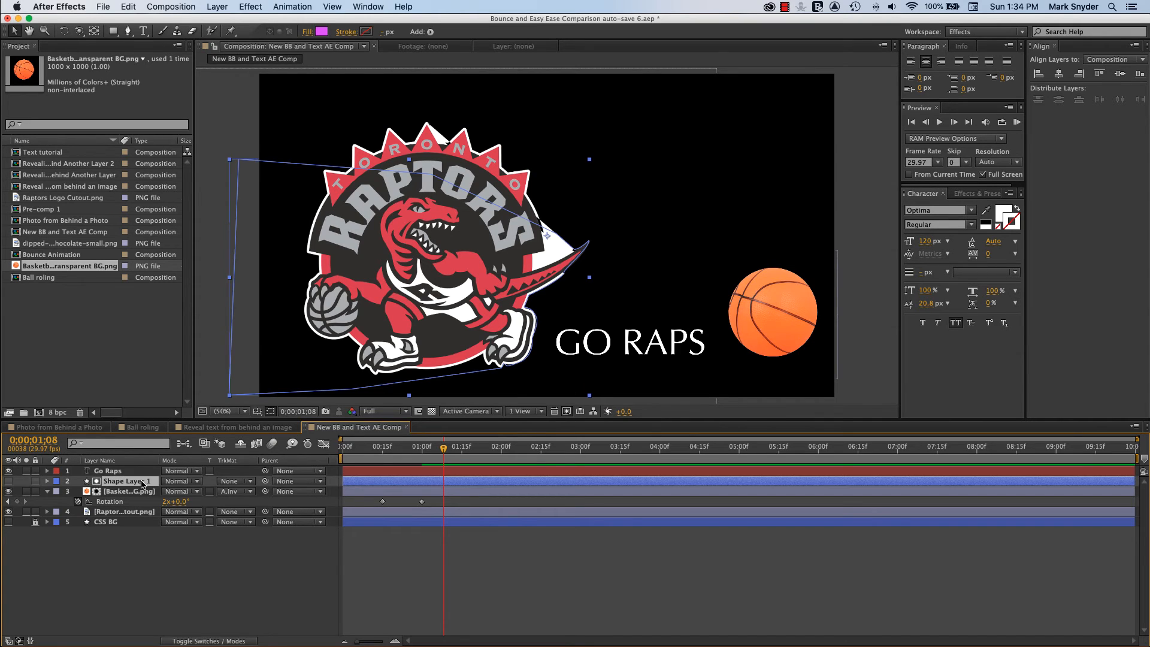
right_click(143, 482)
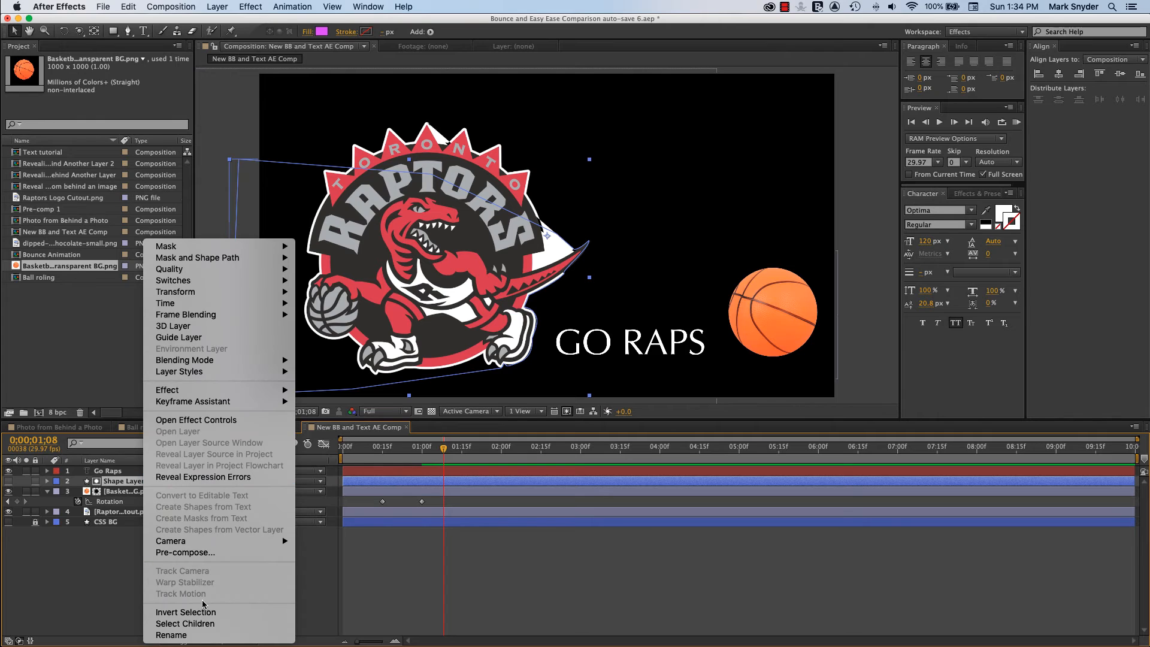
click(211, 635)
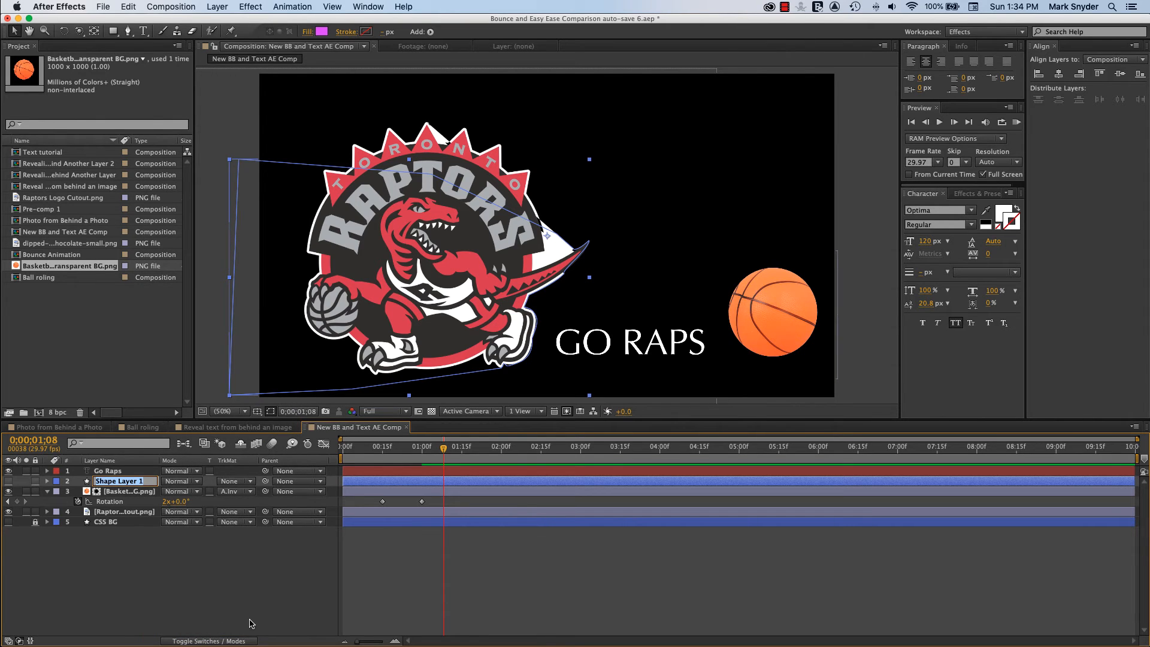
text(Purple Mask)
key(Return)
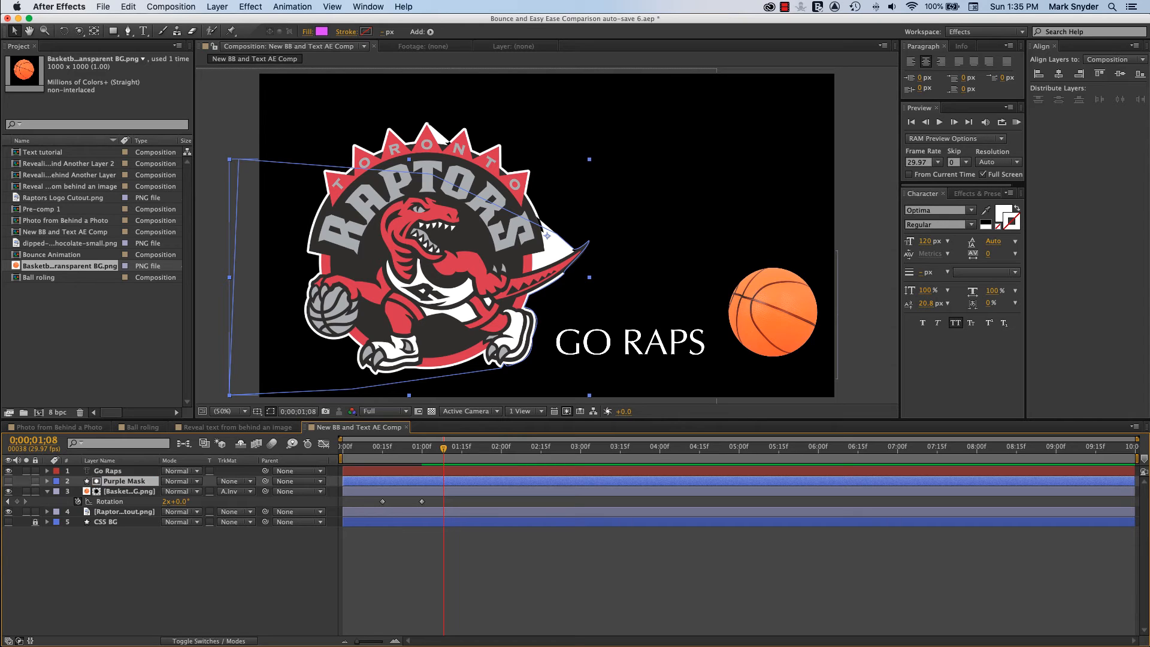
- Add a Position keyframe to the Go Raps layer at 0;00;01;00, keeping the text at its current spot
click(131, 473)
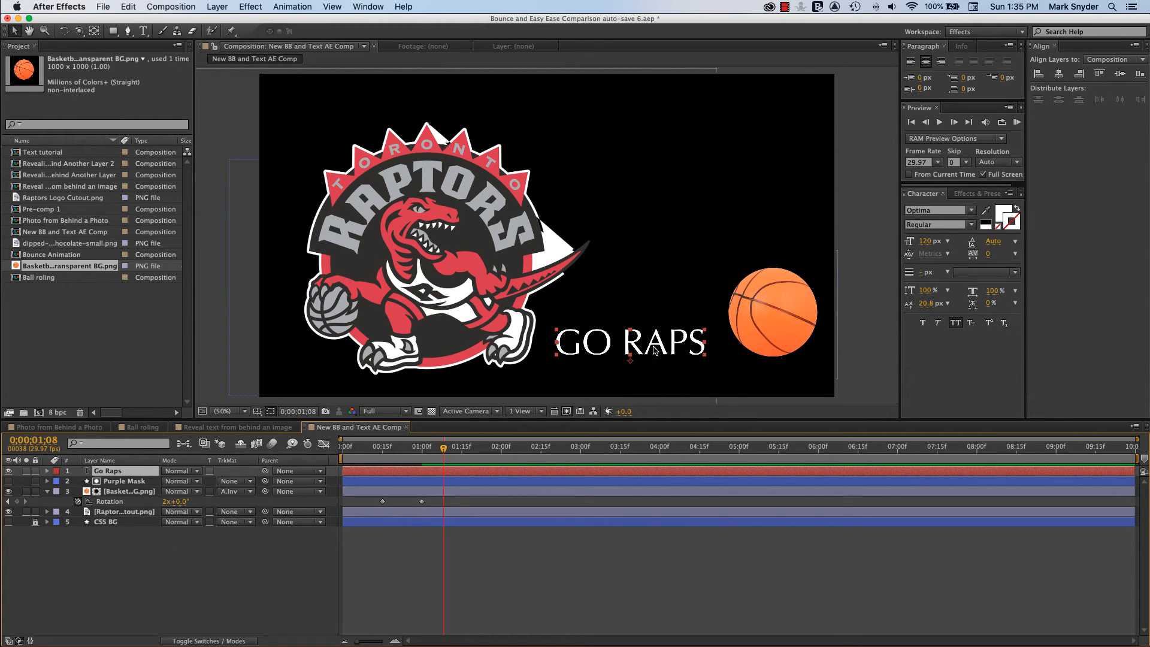
key(p)
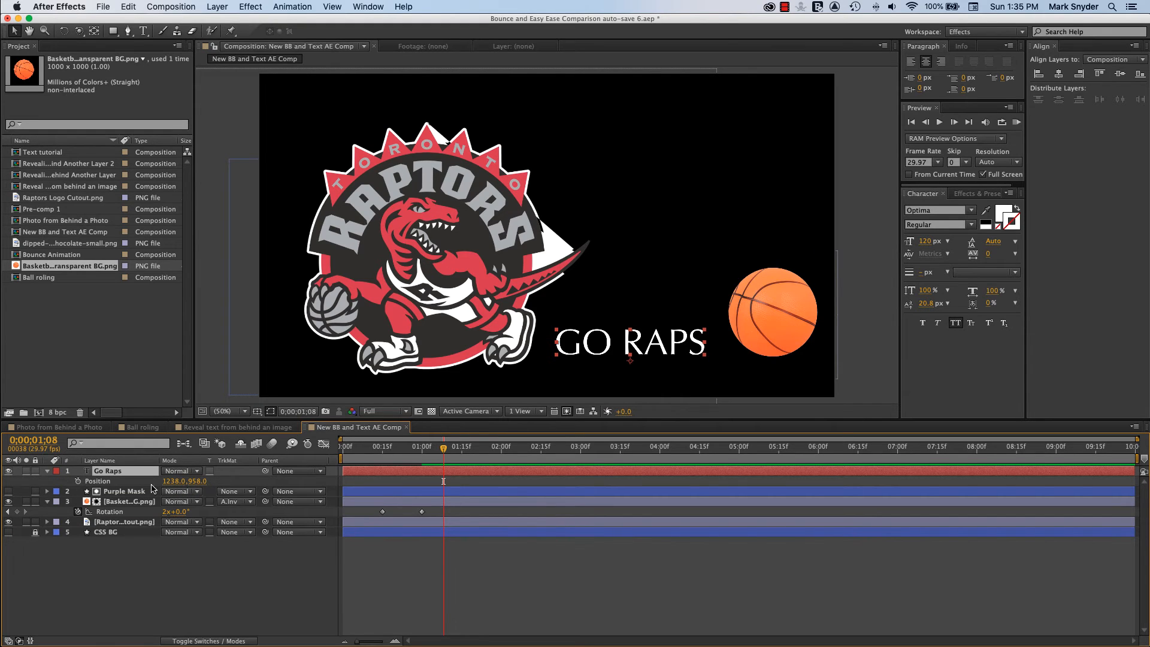
key(alt+shift+j)
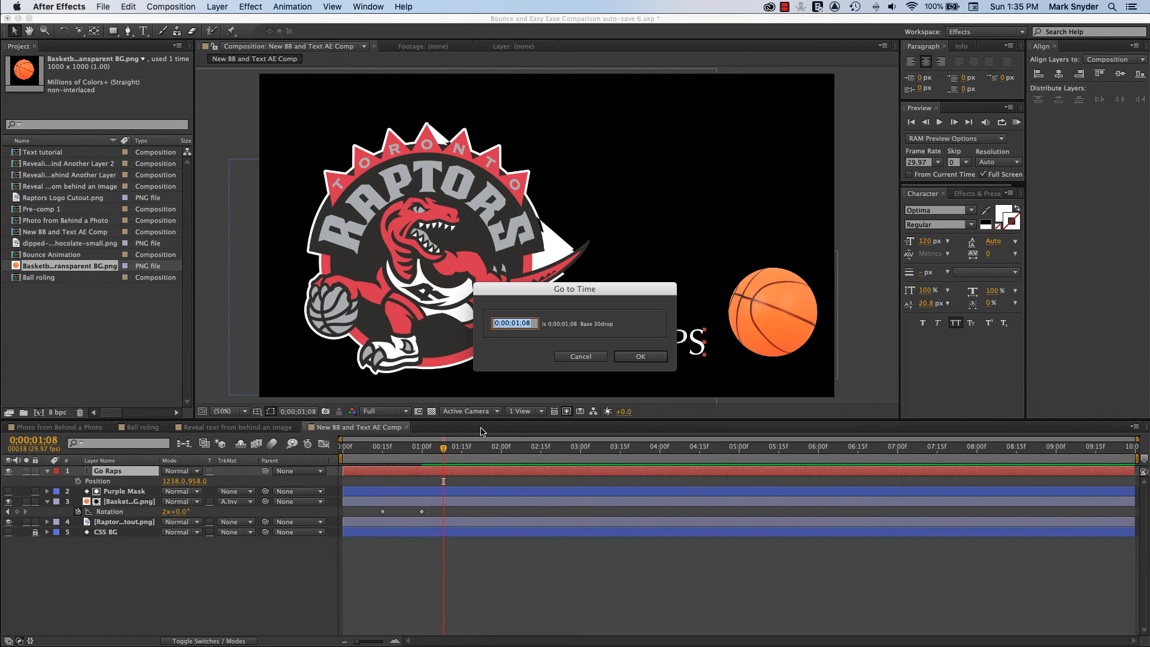
text(100)
key(Return)
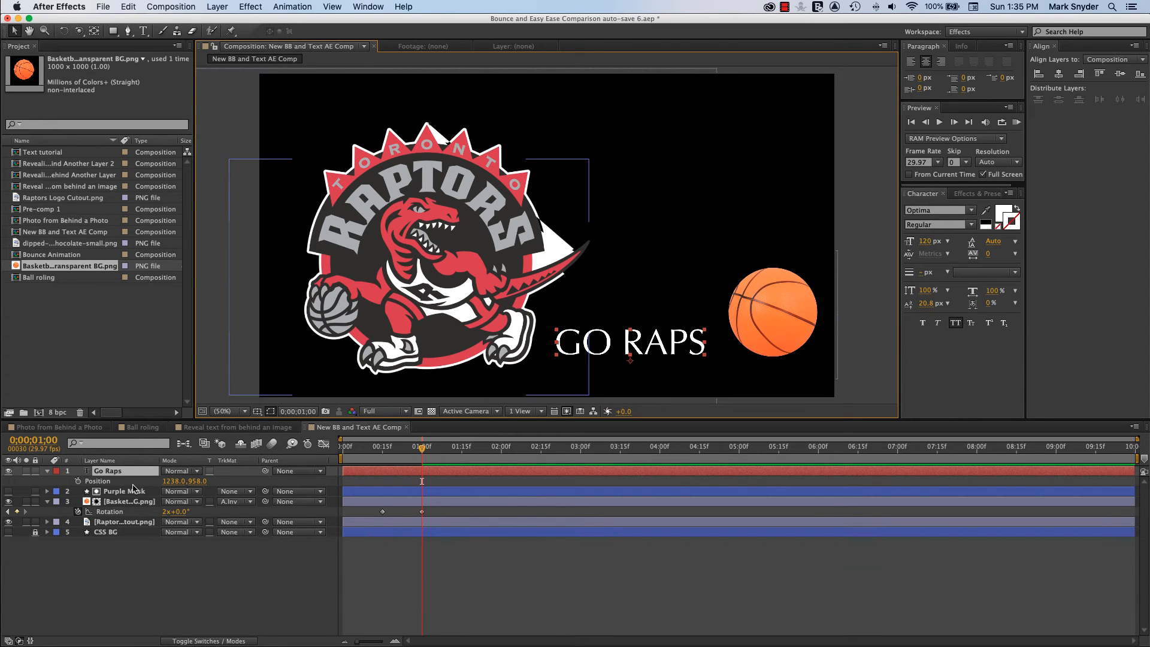
click(77, 481)
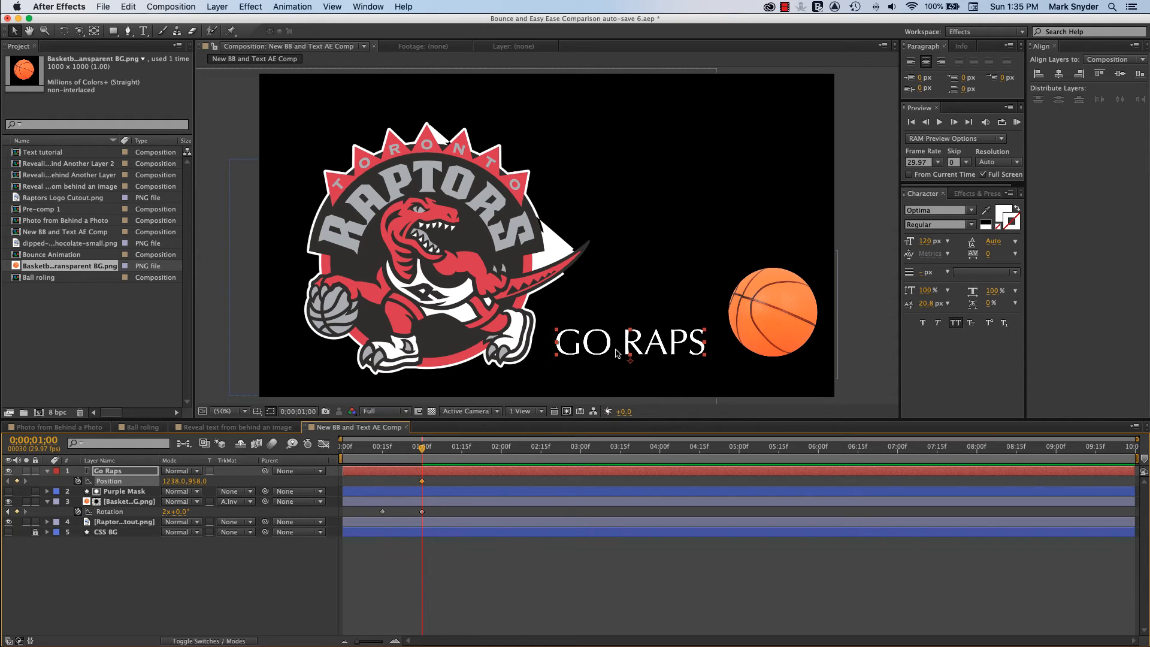
- At 0;00;00;15, move the GO RAPS text over the logo's lower edge to about 644, 952, creating a second Position keyframe
click(305, 413)
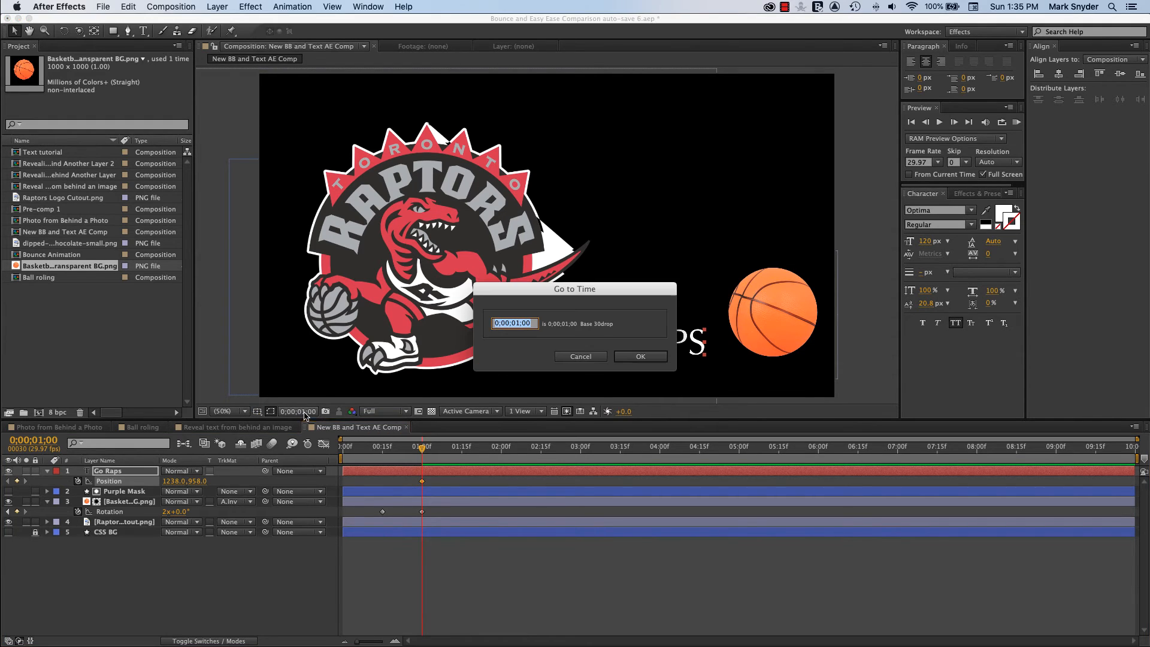
text(15)
key(Return)
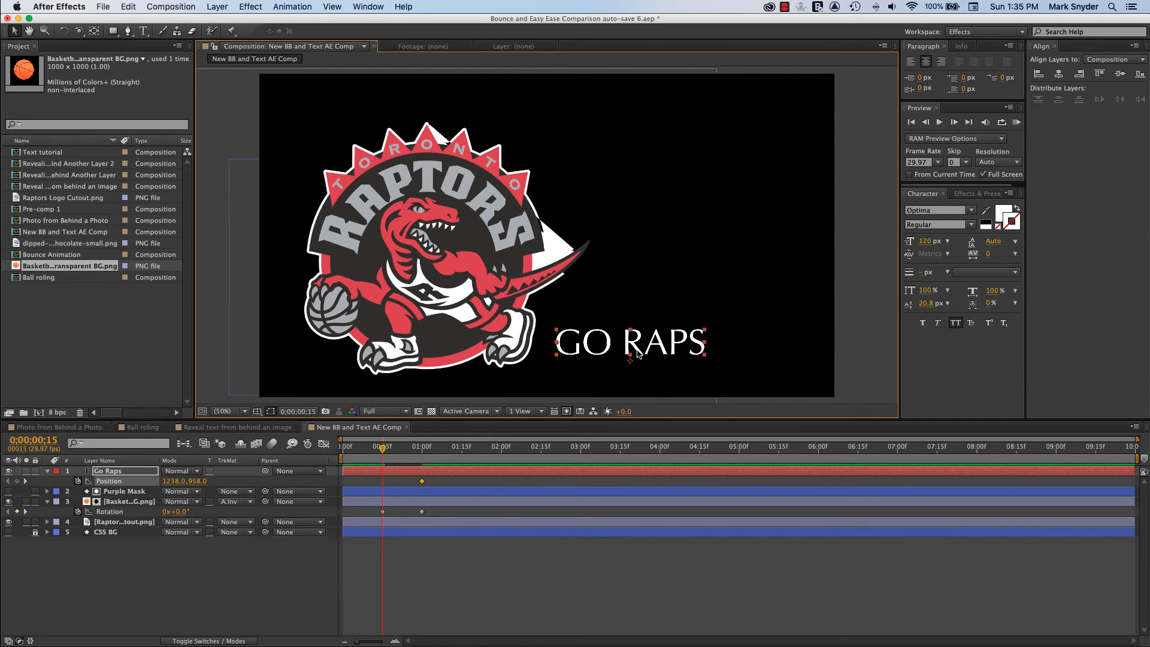
drag(637, 351, 505, 355)
right_click(595, 350)
click(527, 351)
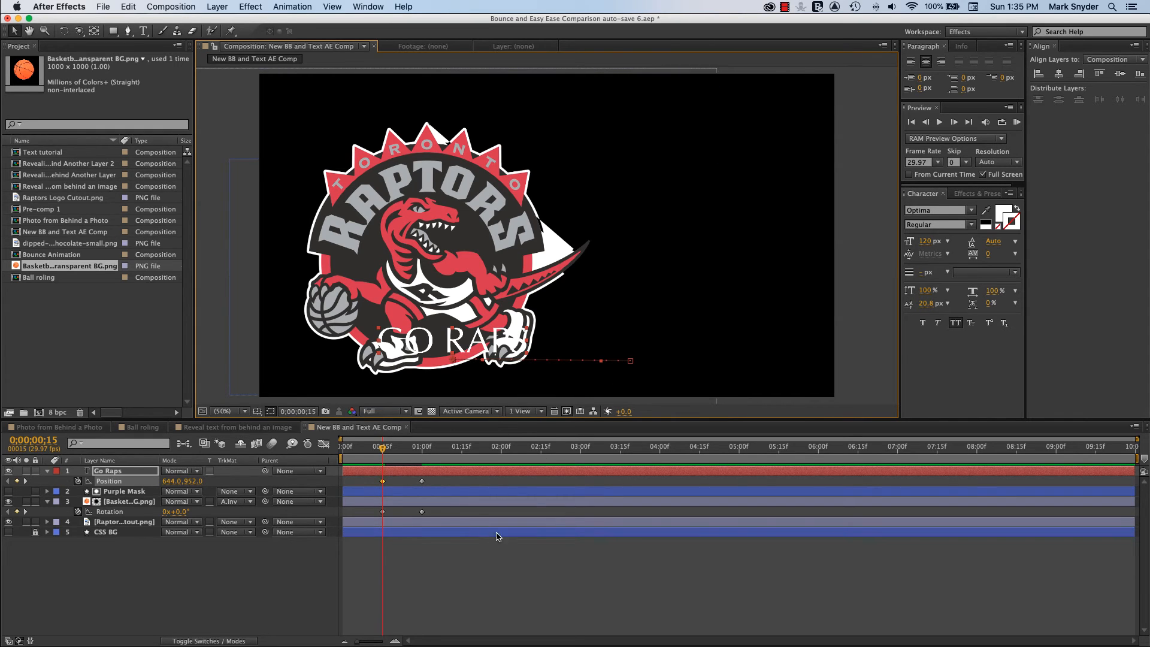
- Preview the GO RAPS text and basketball animation twice from near the beginning of the timeline
click(351, 453)
key(space)
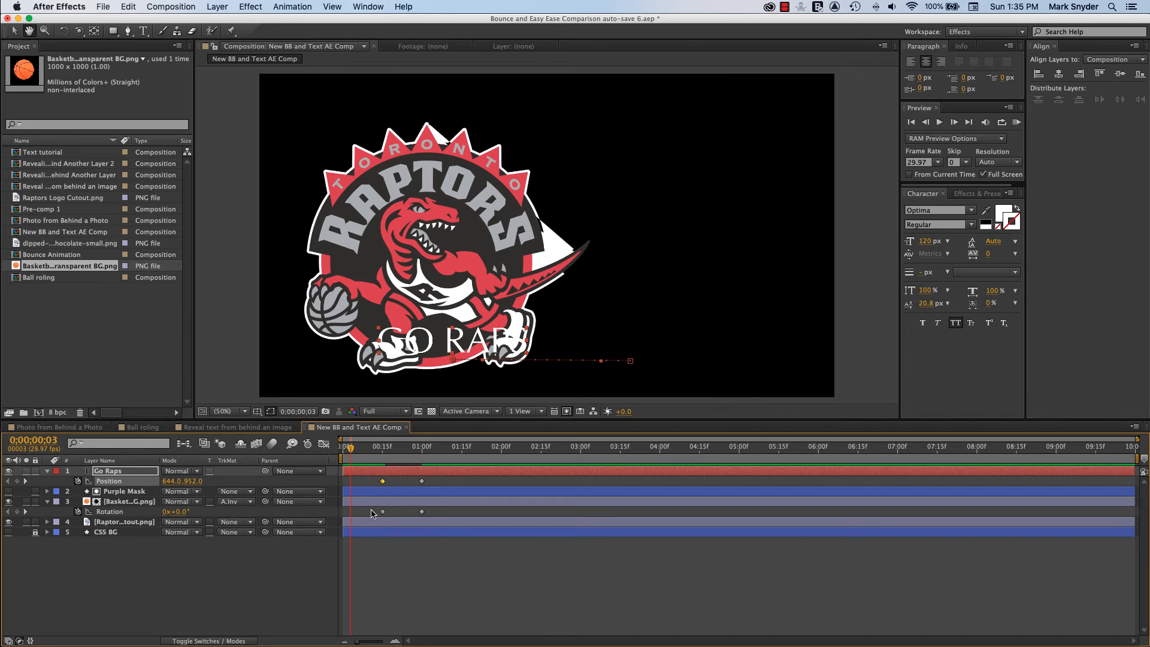
key(space)
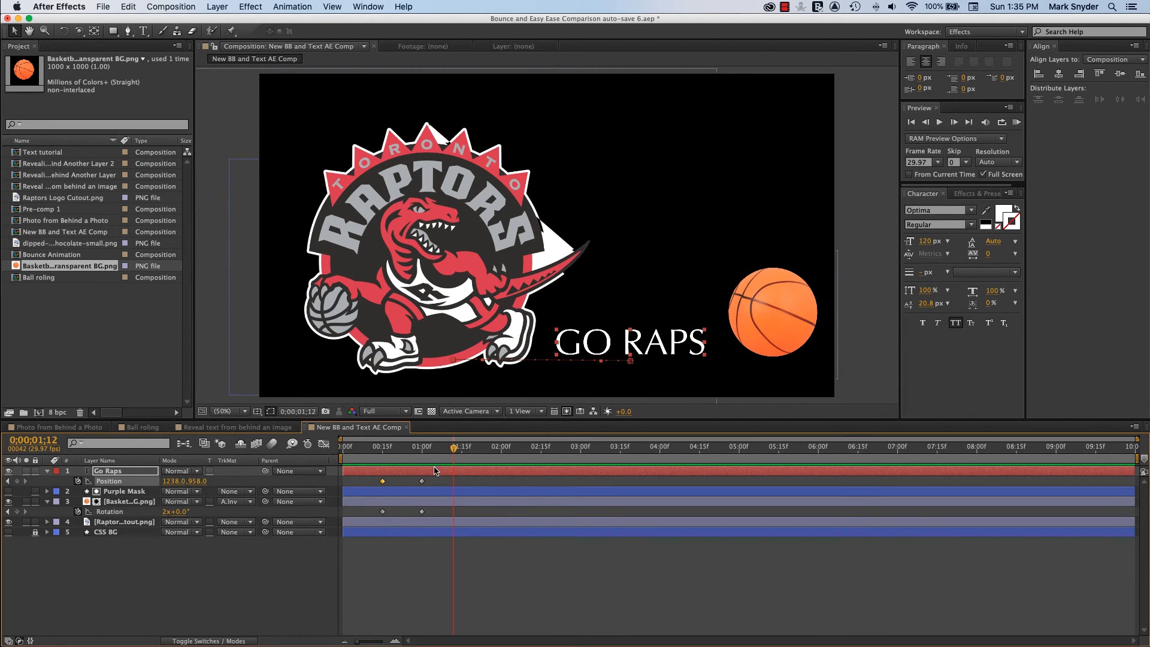
drag(455, 450, 336, 456)
key(space)
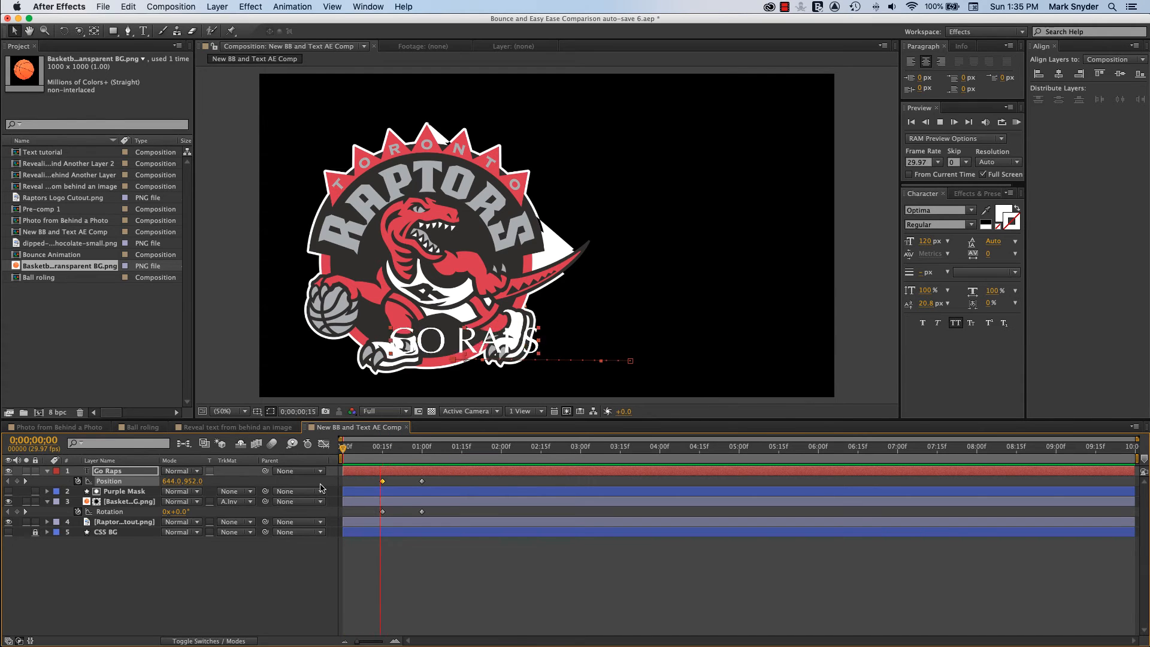
key(space)
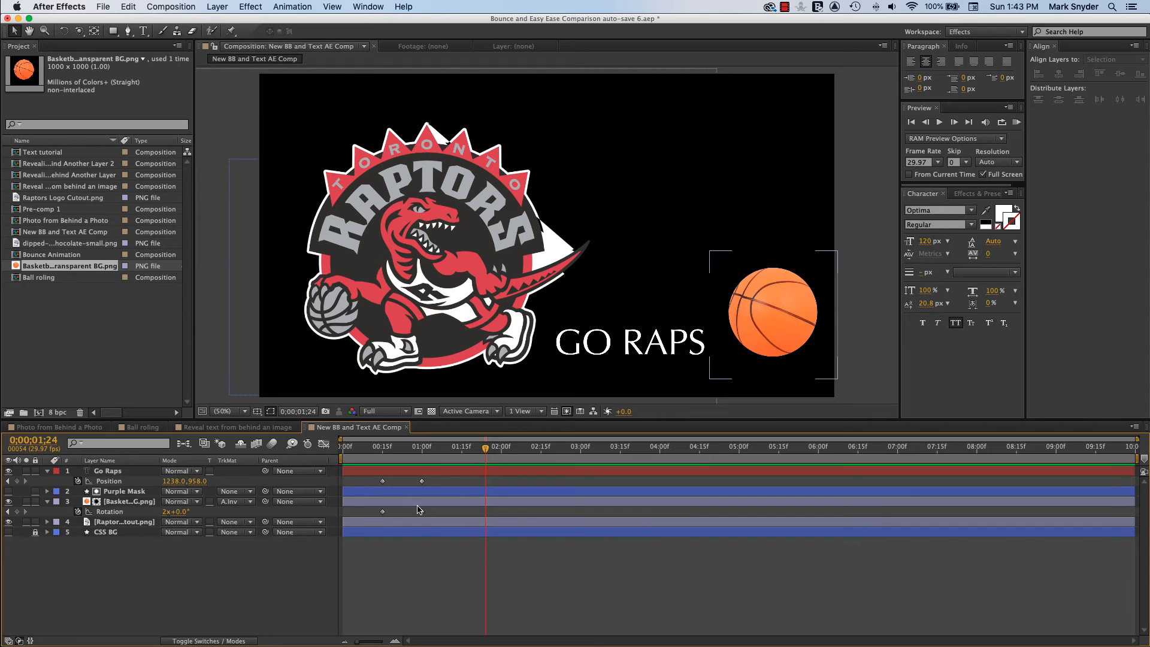
- Go to 0;00;00;18 and hide the Go Raps text layer, leaving no layer selected
drag(486, 450, 390, 459)
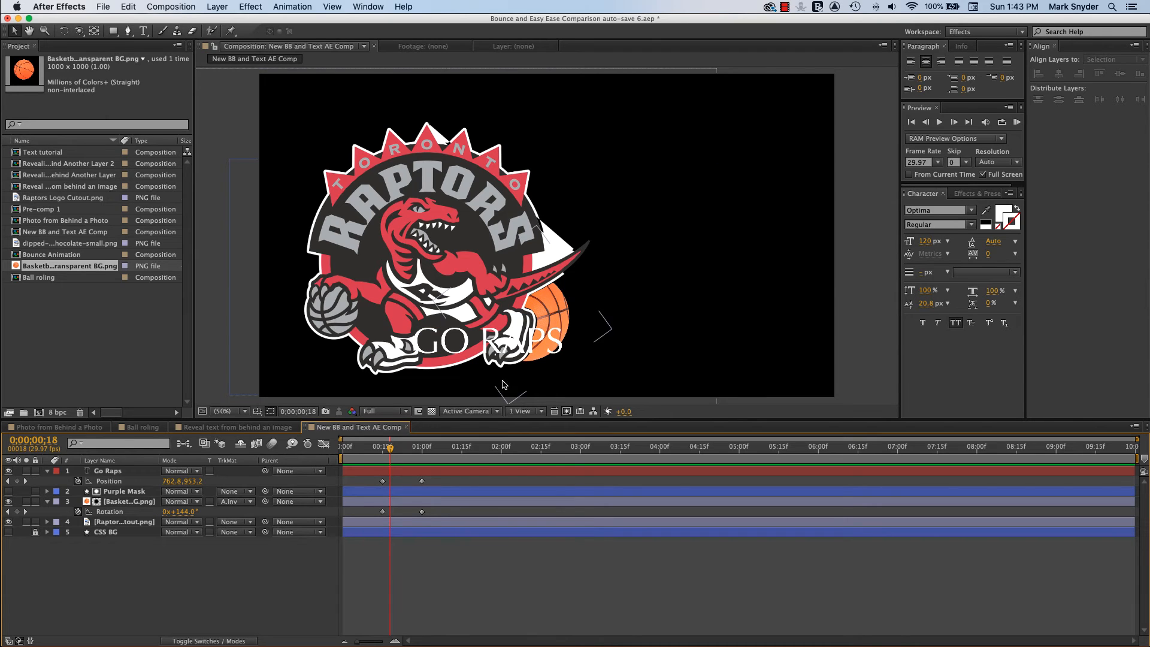
click(139, 492)
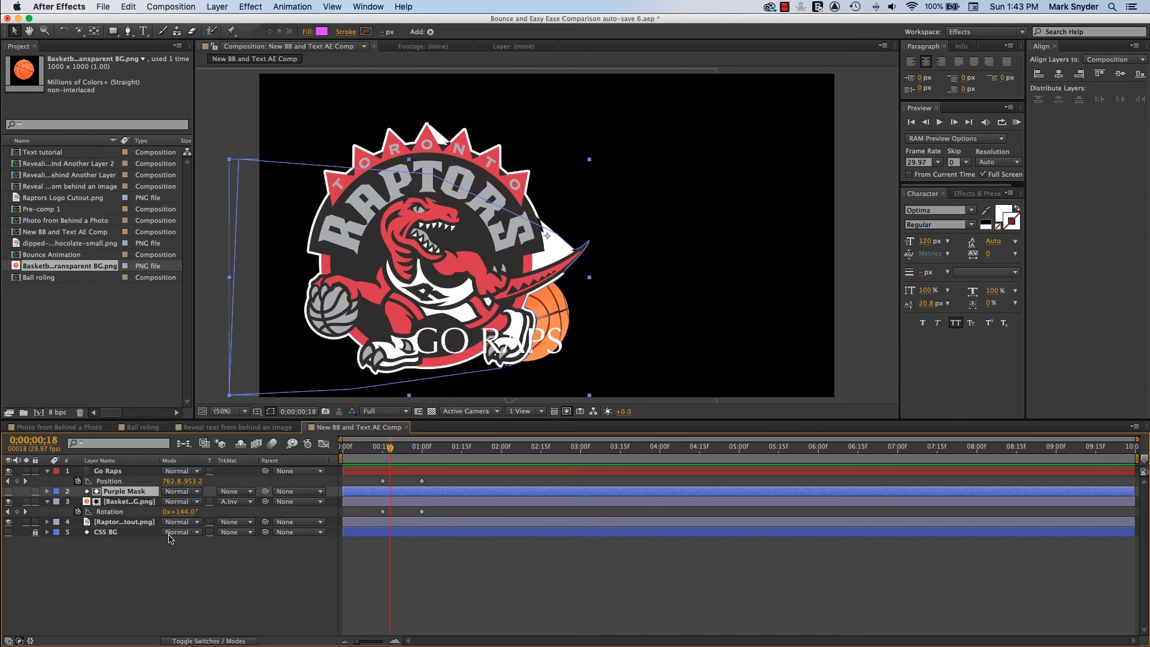
click(129, 503)
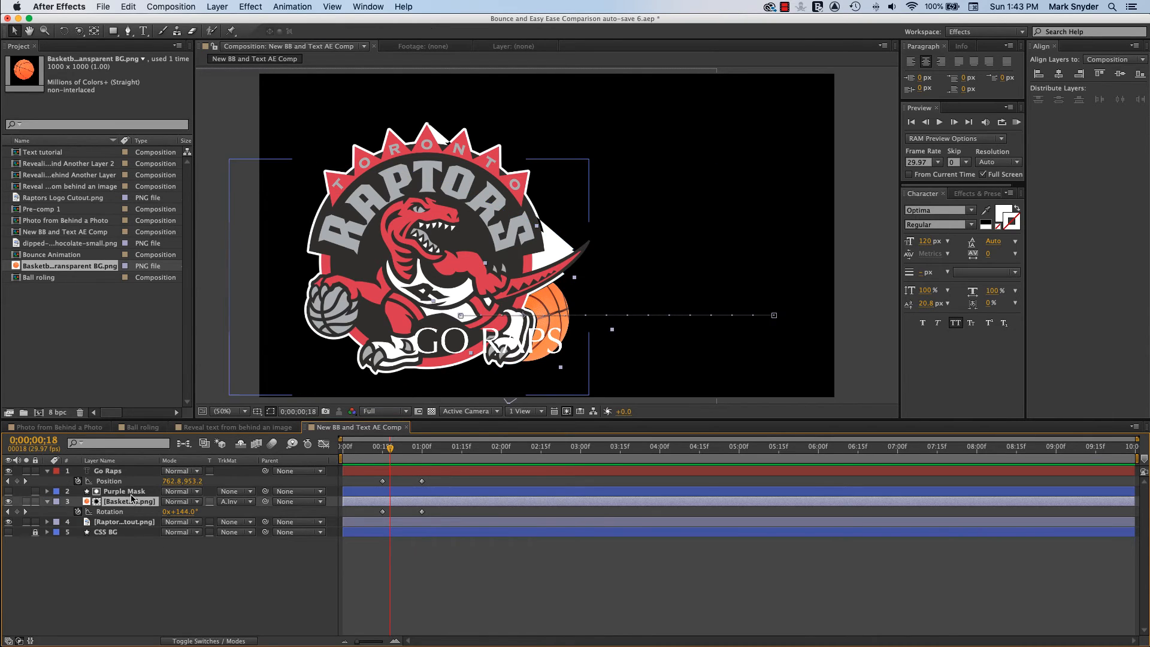
click(133, 493)
click(132, 503)
click(8, 472)
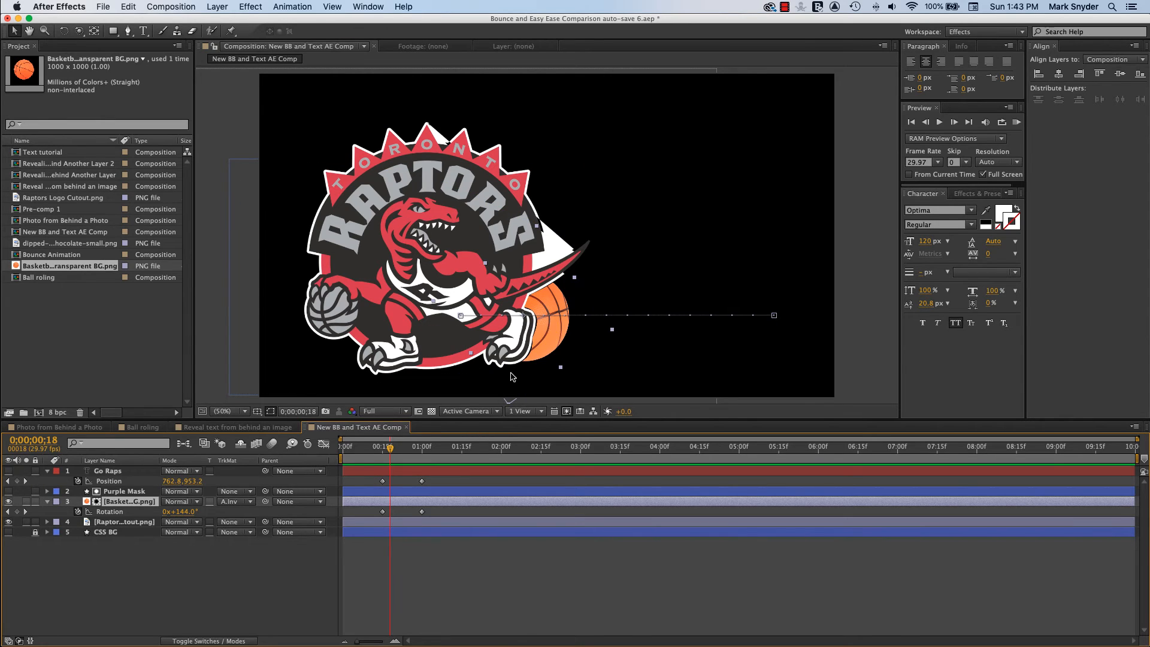
click(233, 552)
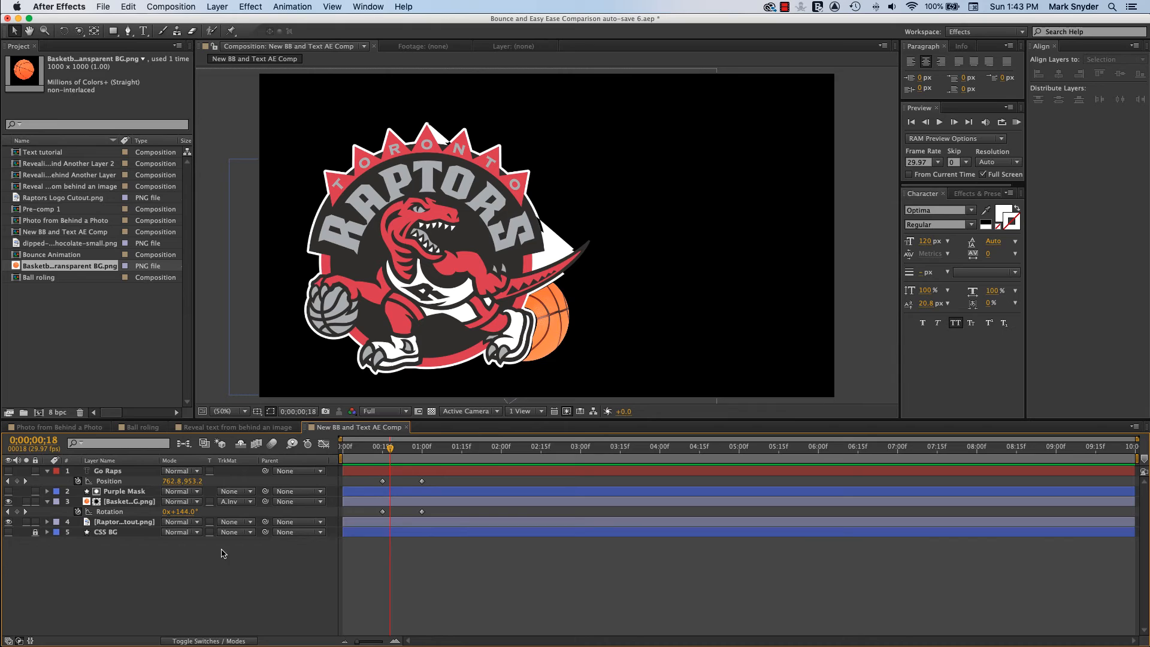
- Duplicate the Purple Mask layer
click(142, 505)
click(139, 492)
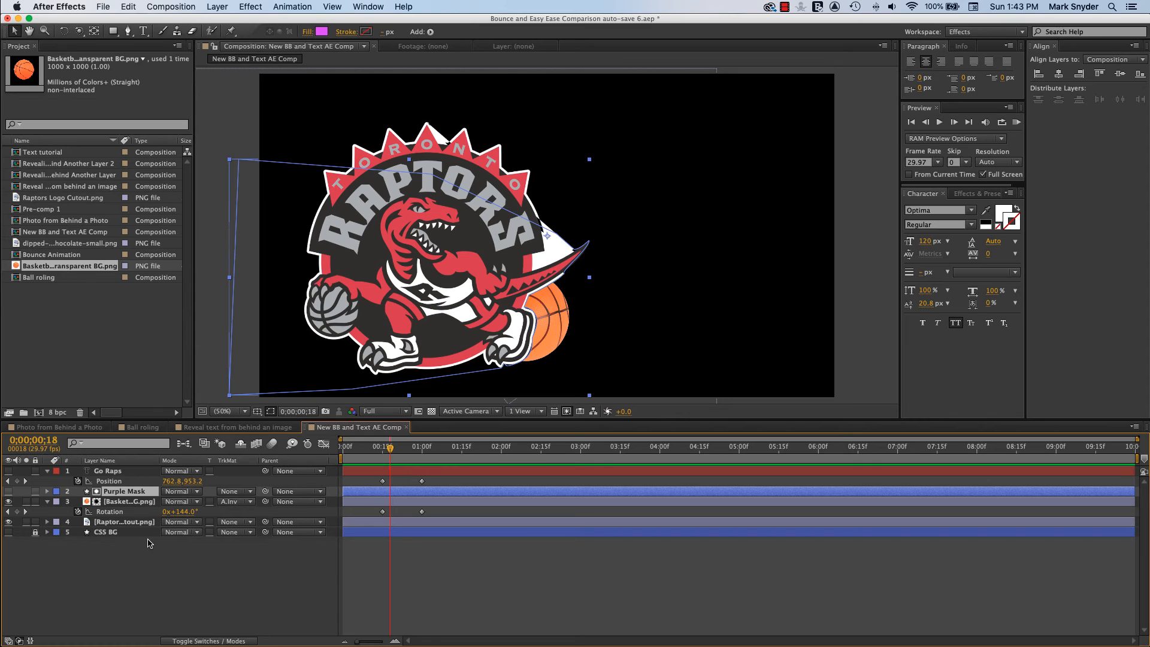
click(129, 7)
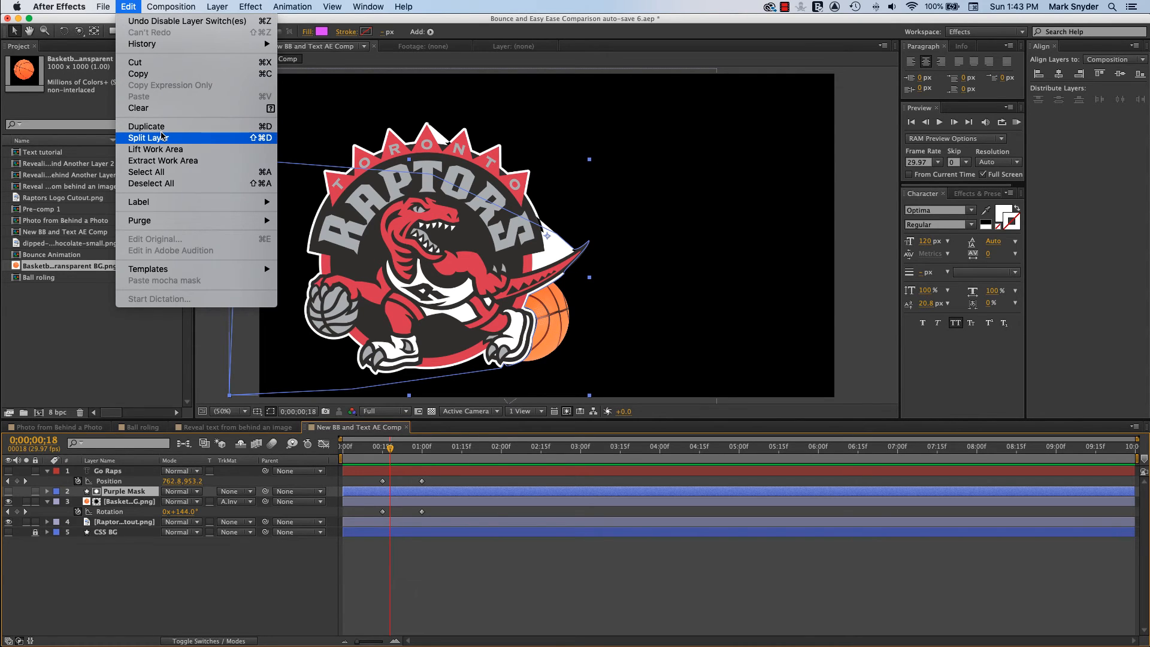
click(192, 584)
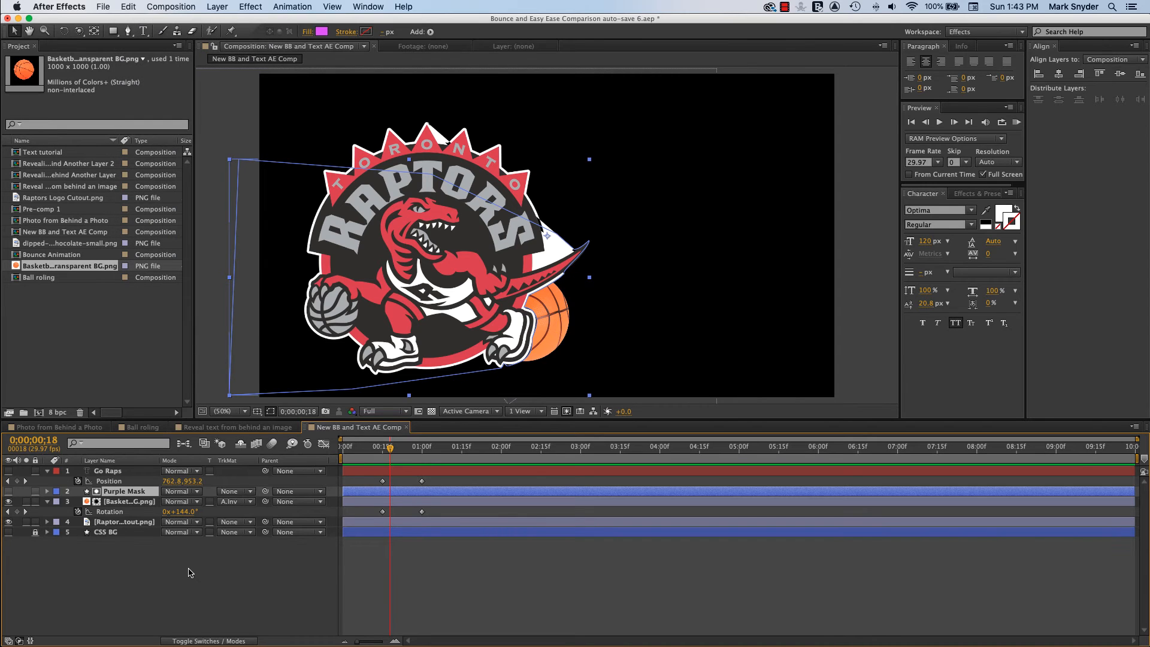
key(super+d)
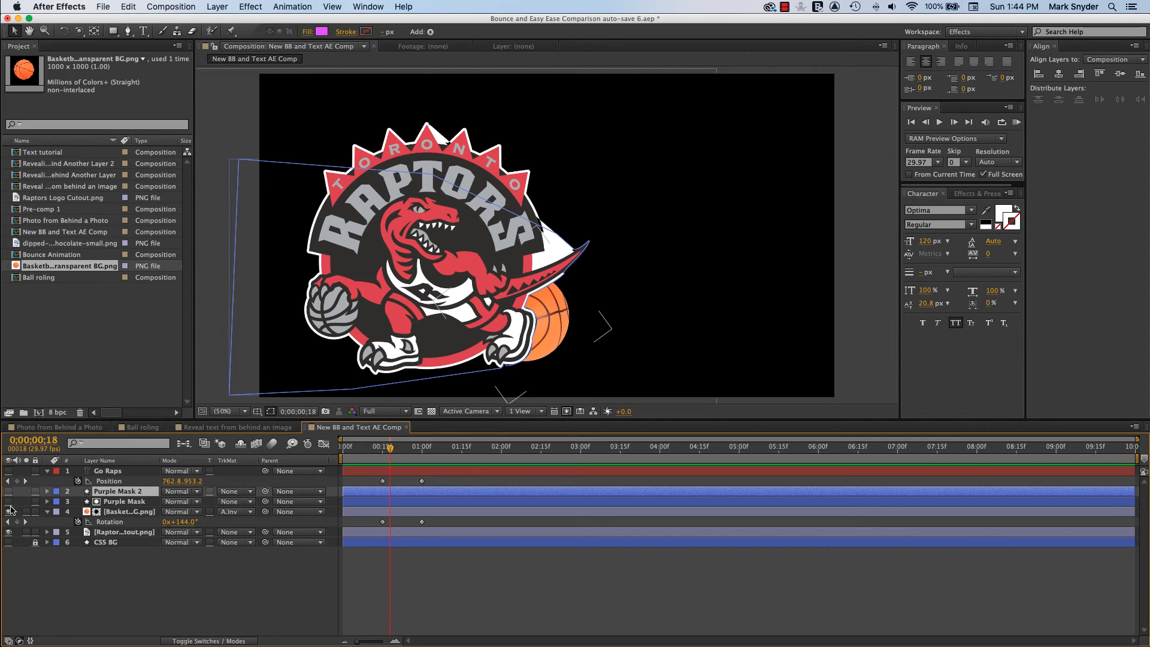
- Make the Purple Mask 2 layer visible and change its fill colour to yellow-green
click(9, 491)
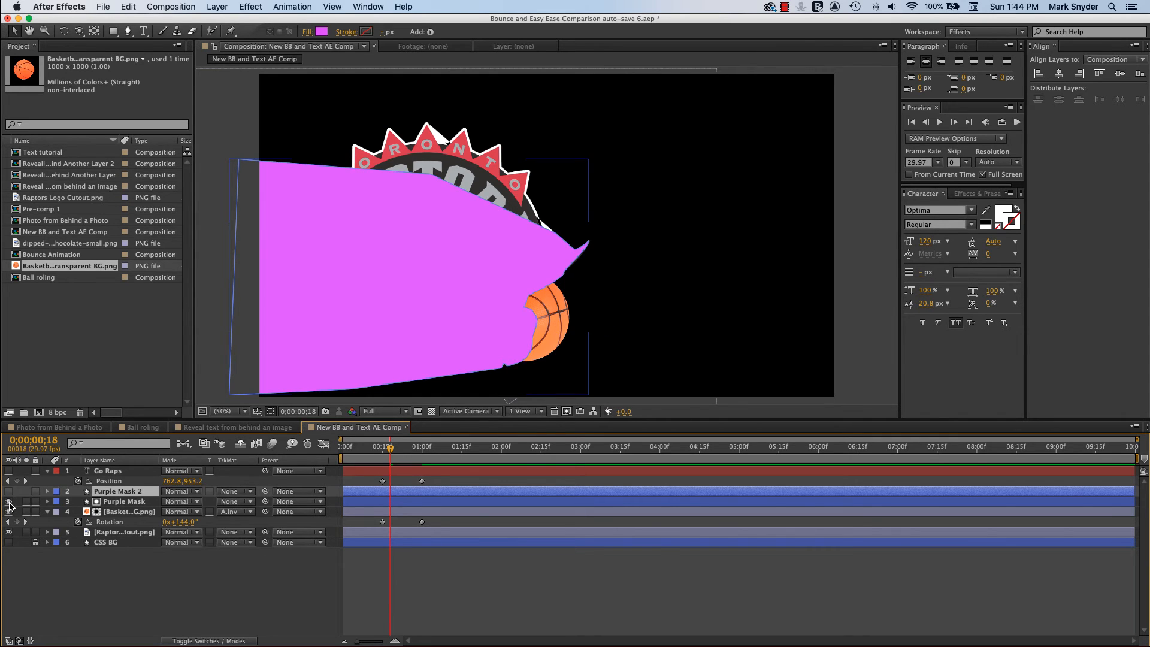
click(11, 492)
click(9, 492)
click(321, 31)
drag(183, 169, 178, 229)
click(274, 107)
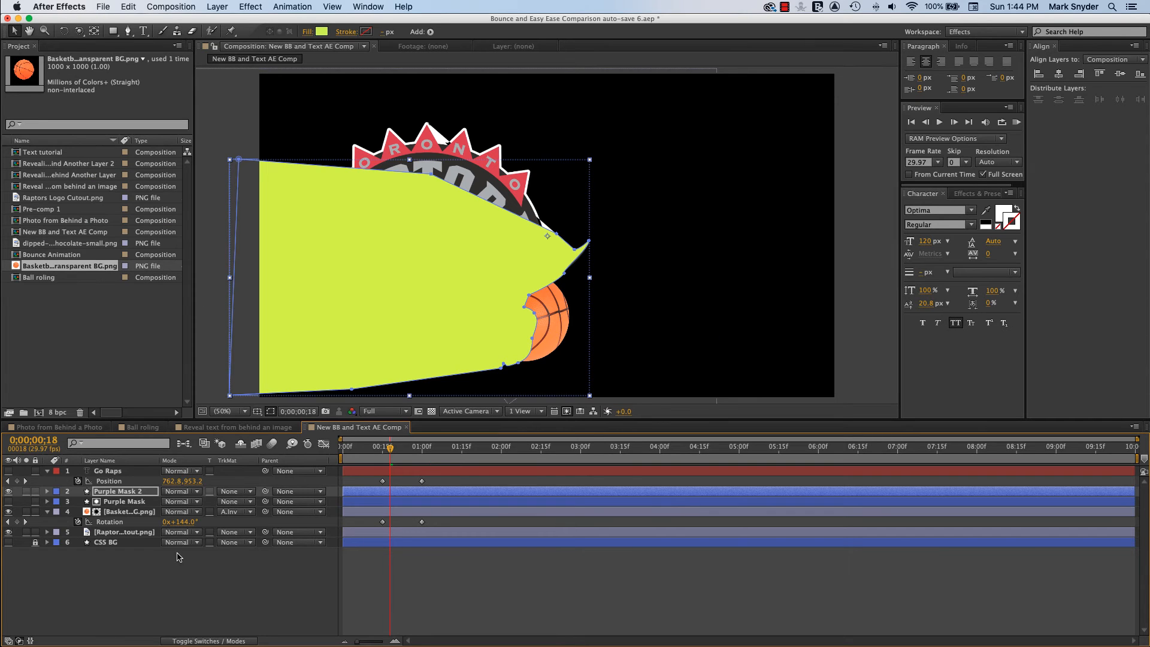
- Toggle the visibility of Purple Mask 2 to check which area it covers, leaving the layer visible
super+click(120, 491)
click(120, 491)
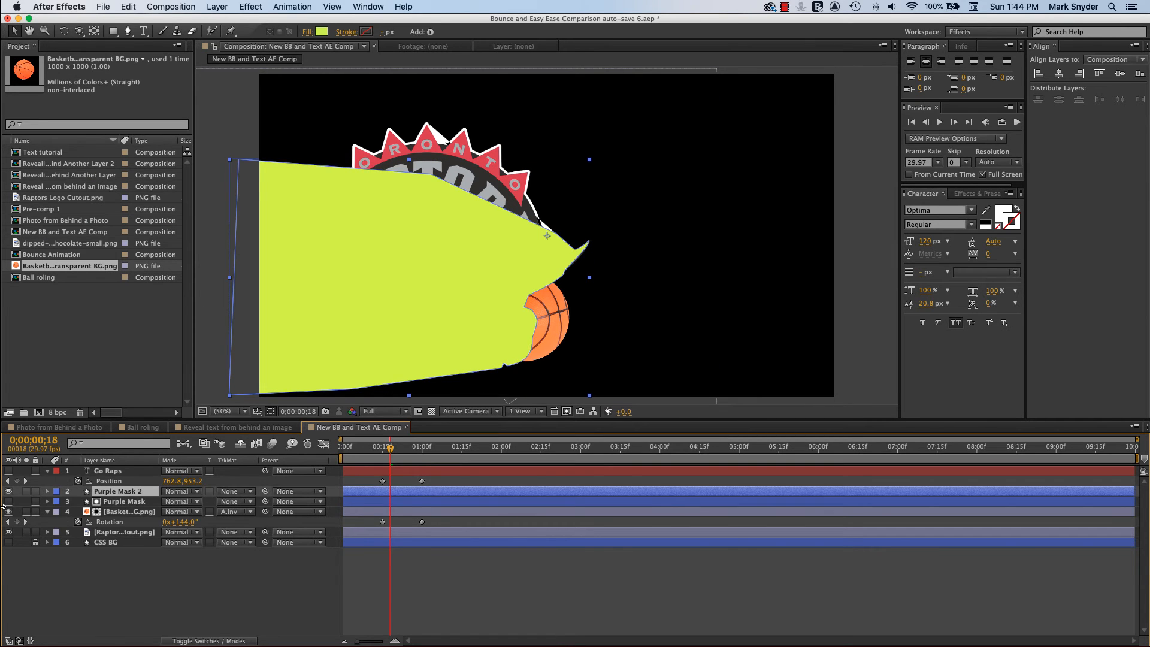
click(9, 492)
click(8, 492)
click(8, 492)
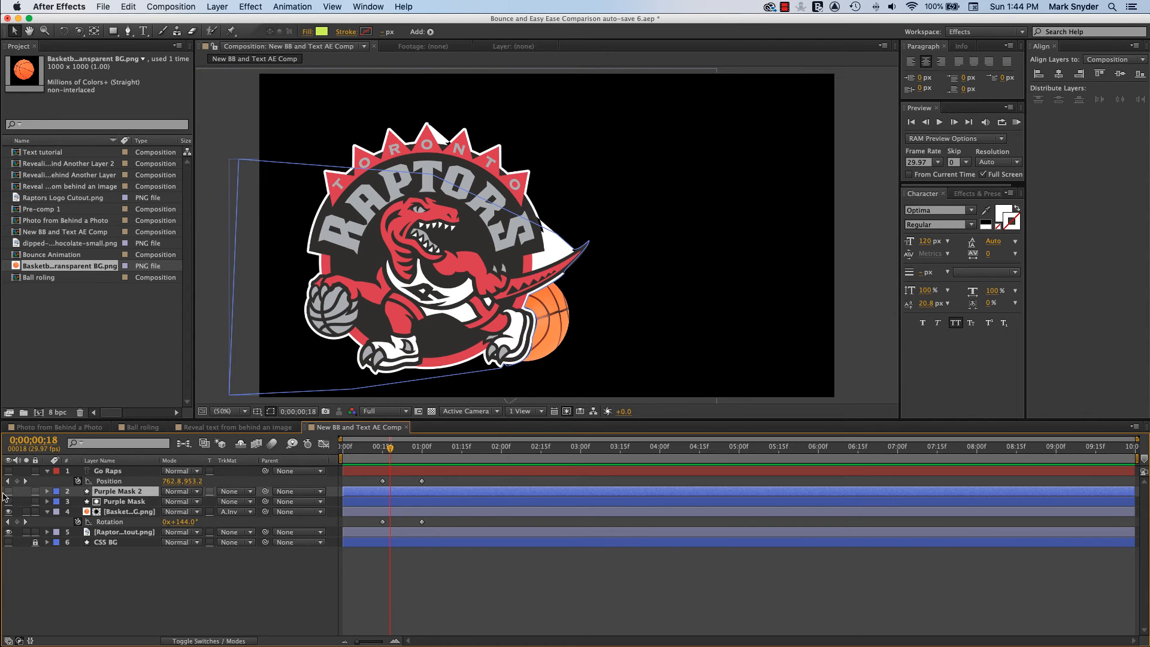
click(8, 492)
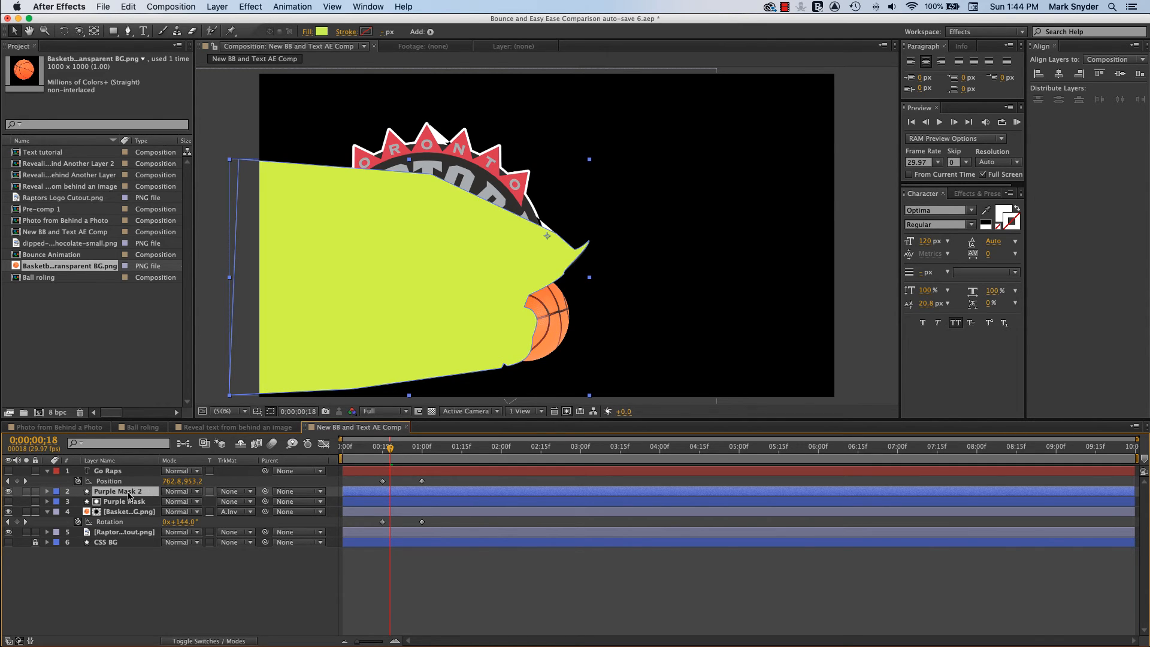
- Move Purple Mask 2 directly above the Go Raps layer in the layer stack, and select Go Raps
drag(129, 494, 142, 467)
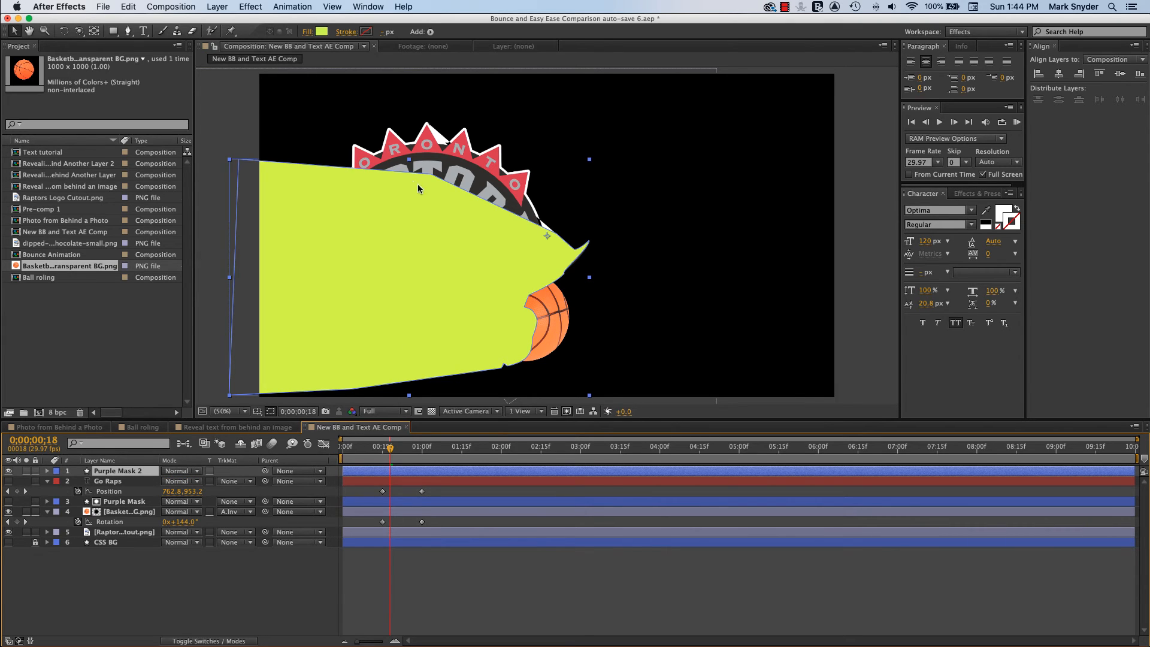
click(124, 502)
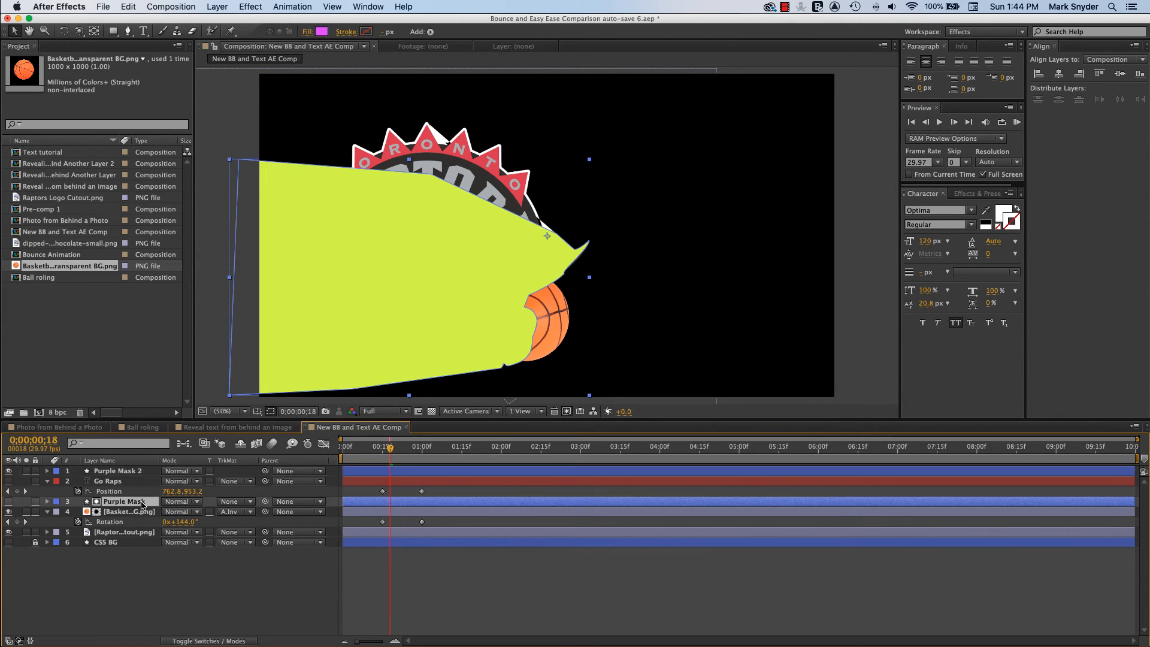
click(127, 481)
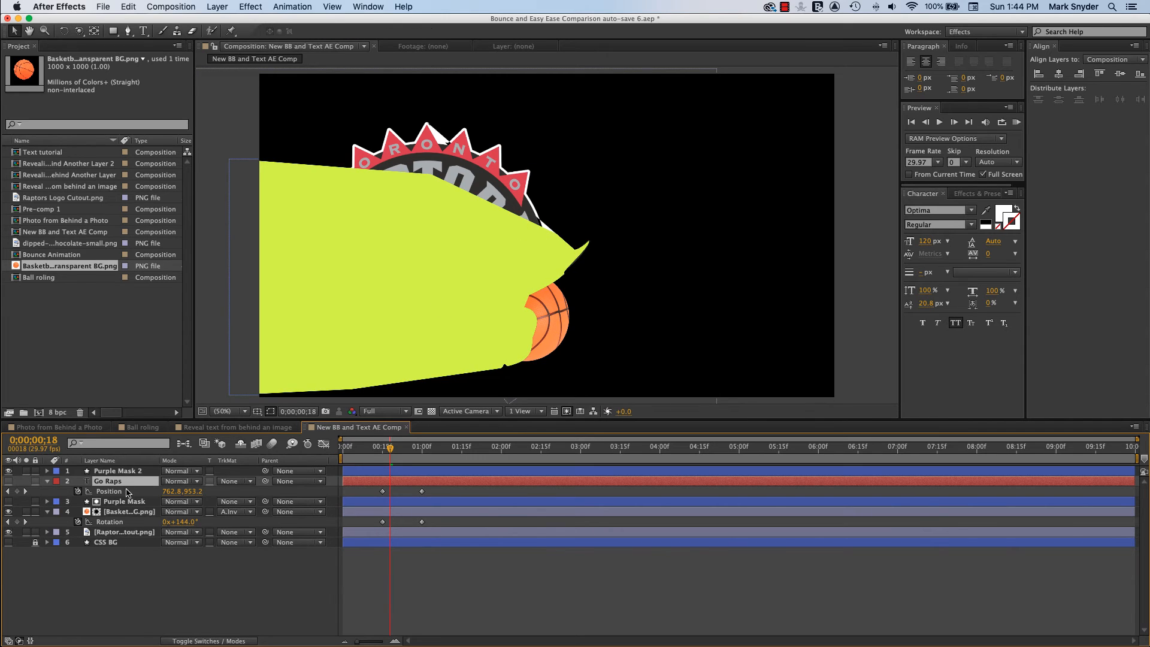
- Set the Go Raps layer's track matte to Alpha Inverted Matte "Purple Mask 2" and make Go Raps visible
key(p)
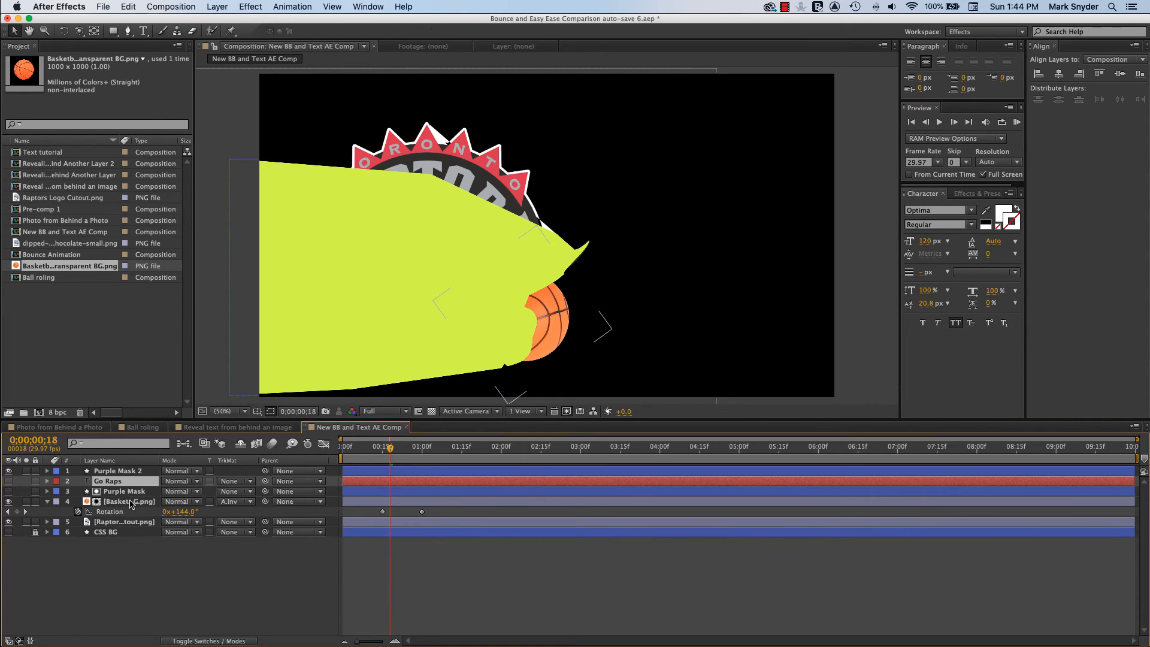
click(125, 471)
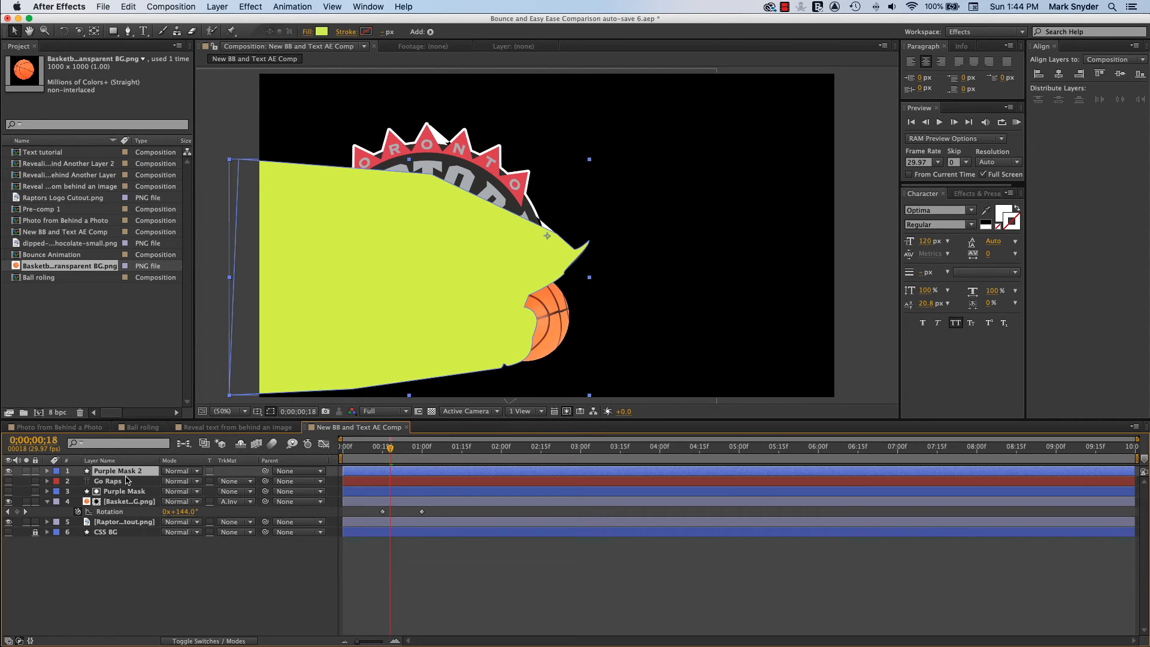
click(126, 480)
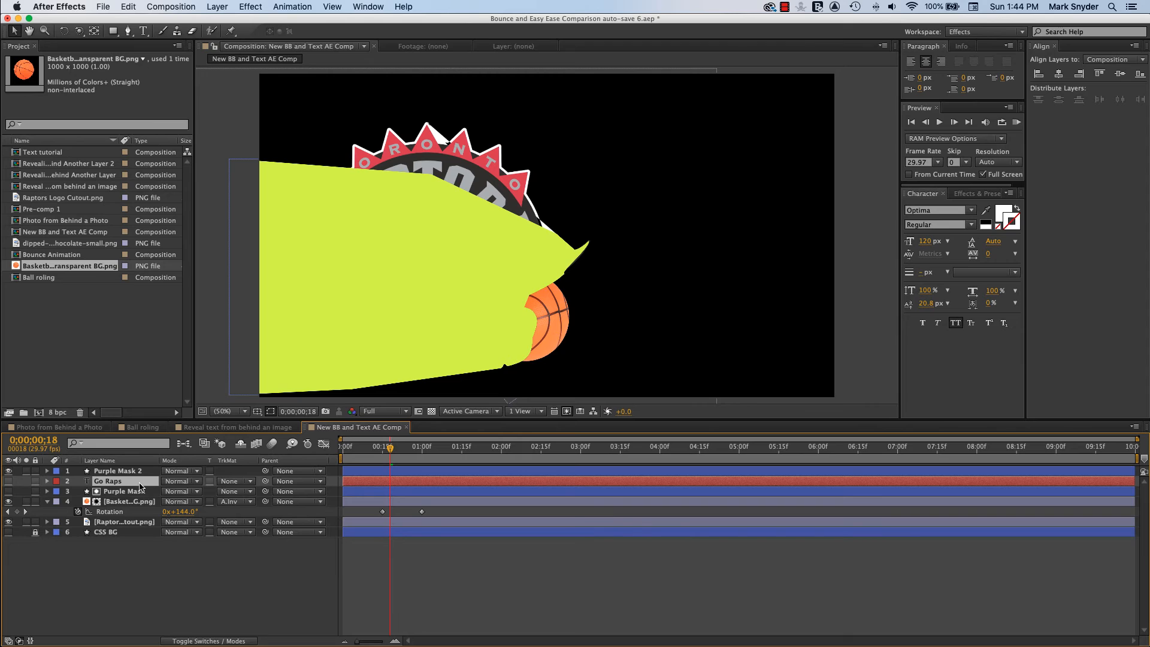
click(252, 485)
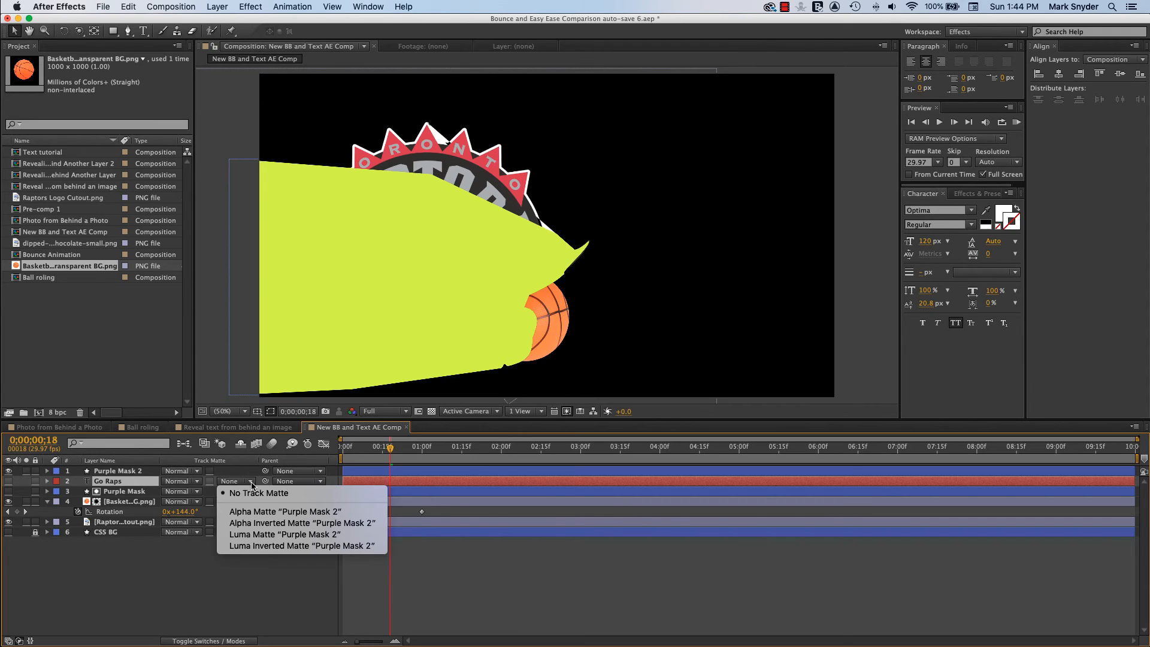
click(260, 523)
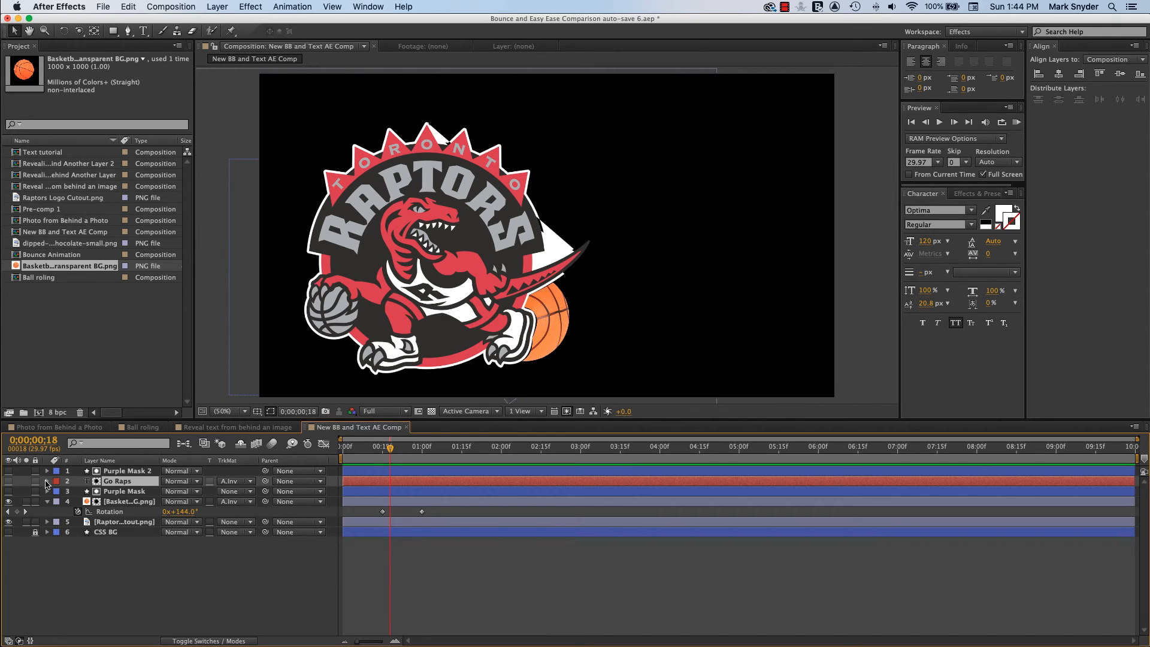
click(9, 482)
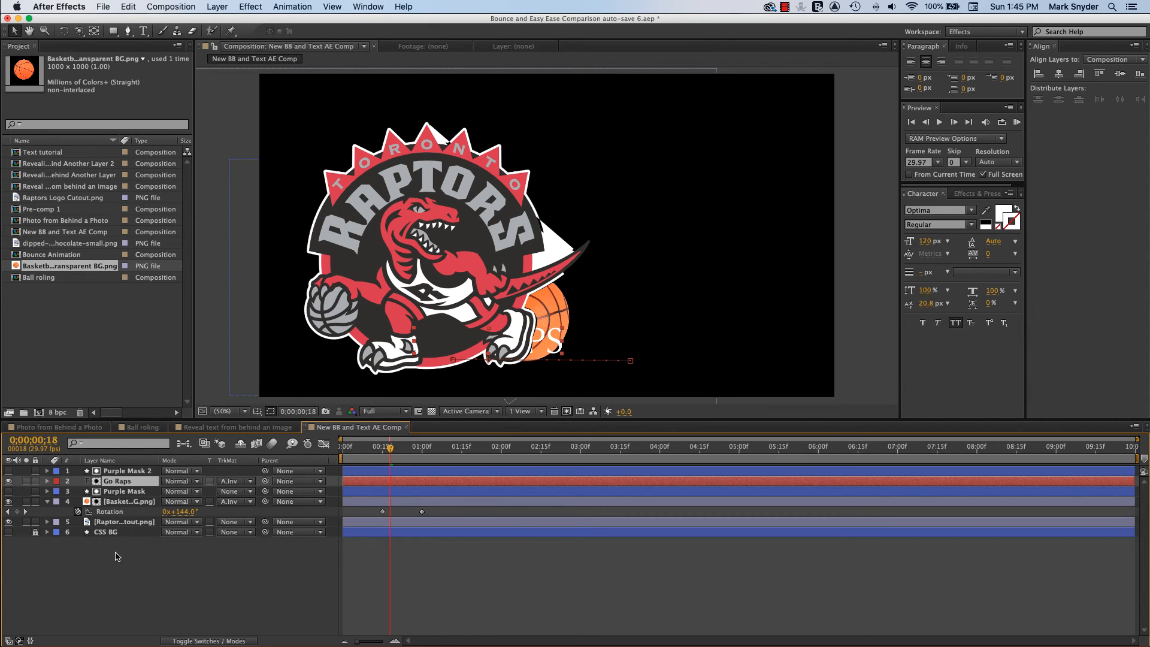
- Remove the track matte from Go Raps for comparison and reapply Alpha Inverted Matte "Purple Mask 2"
click(235, 481)
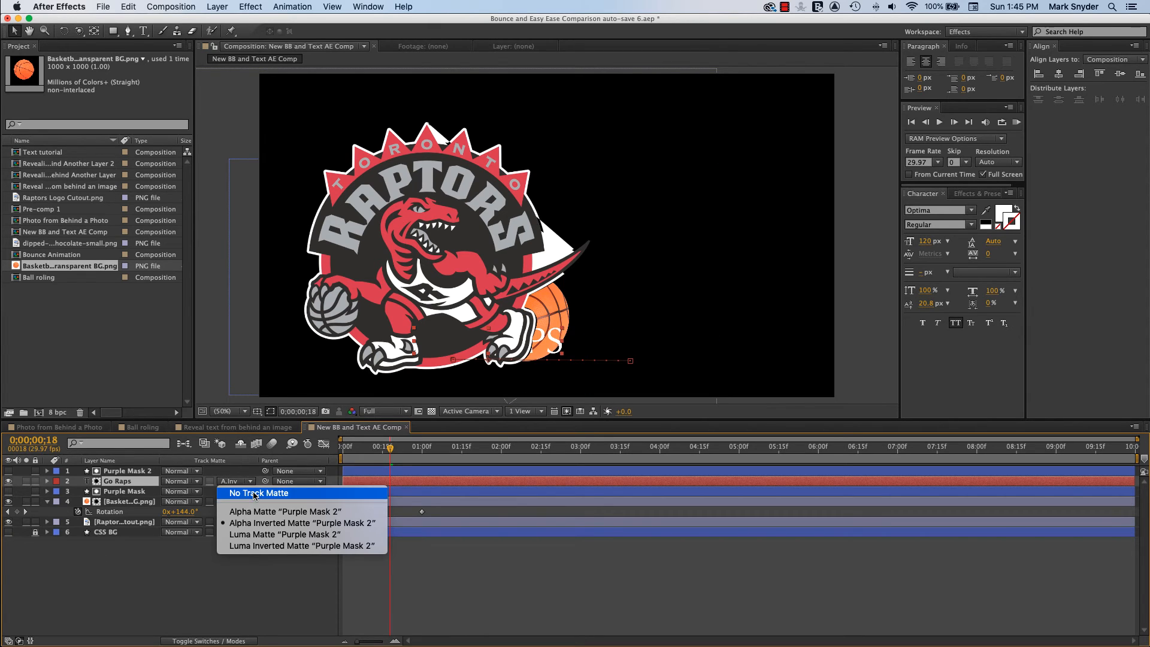
click(249, 493)
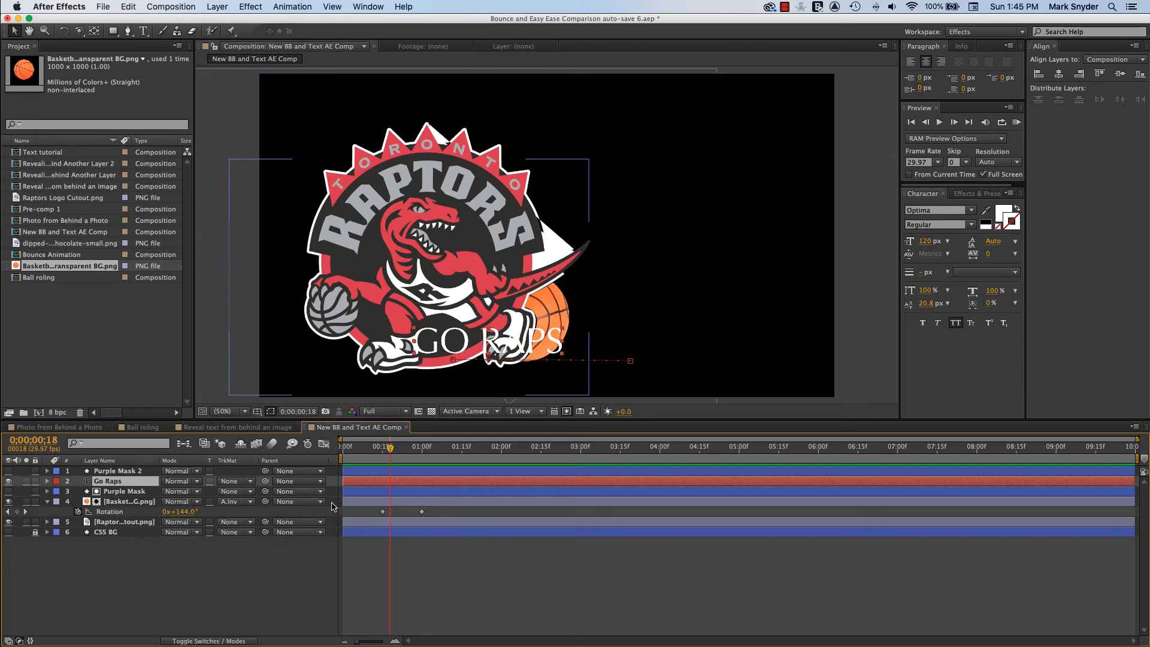
click(251, 482)
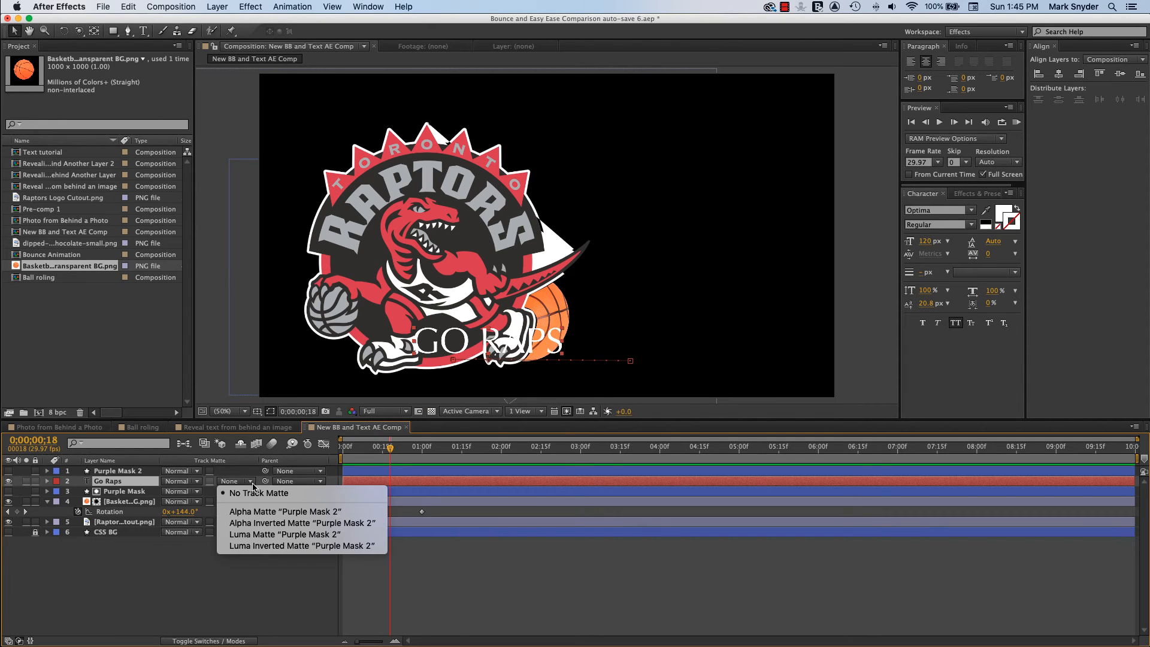
click(260, 523)
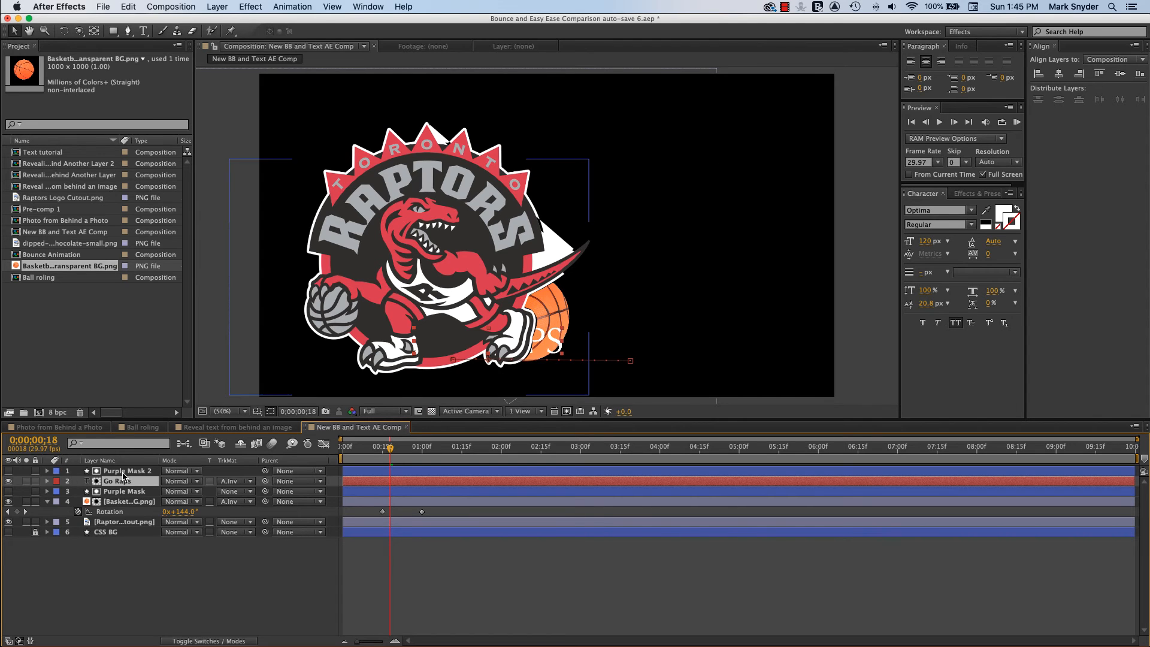
- Select Purple Mask 2 and toggle its visibility to check the matte area, leaving the layer hidden
click(124, 472)
click(8, 472)
click(8, 471)
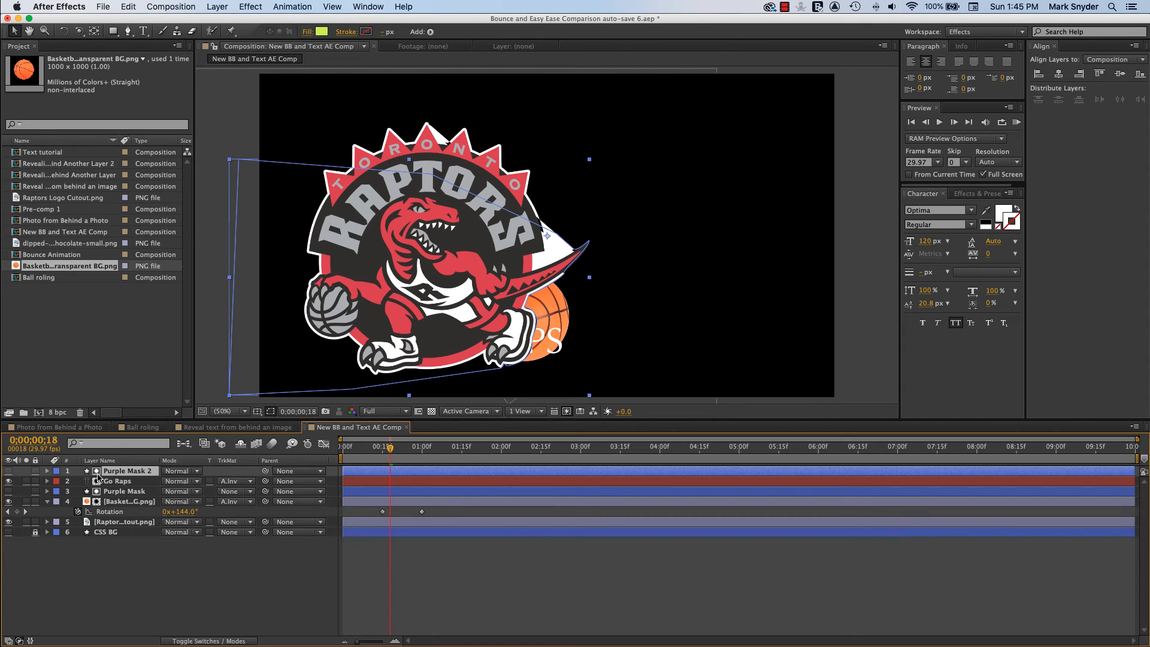
- Select Go Raps and play back the opening of the composition repeatedly to check how the ball and text emerge from behind the logo
click(139, 482)
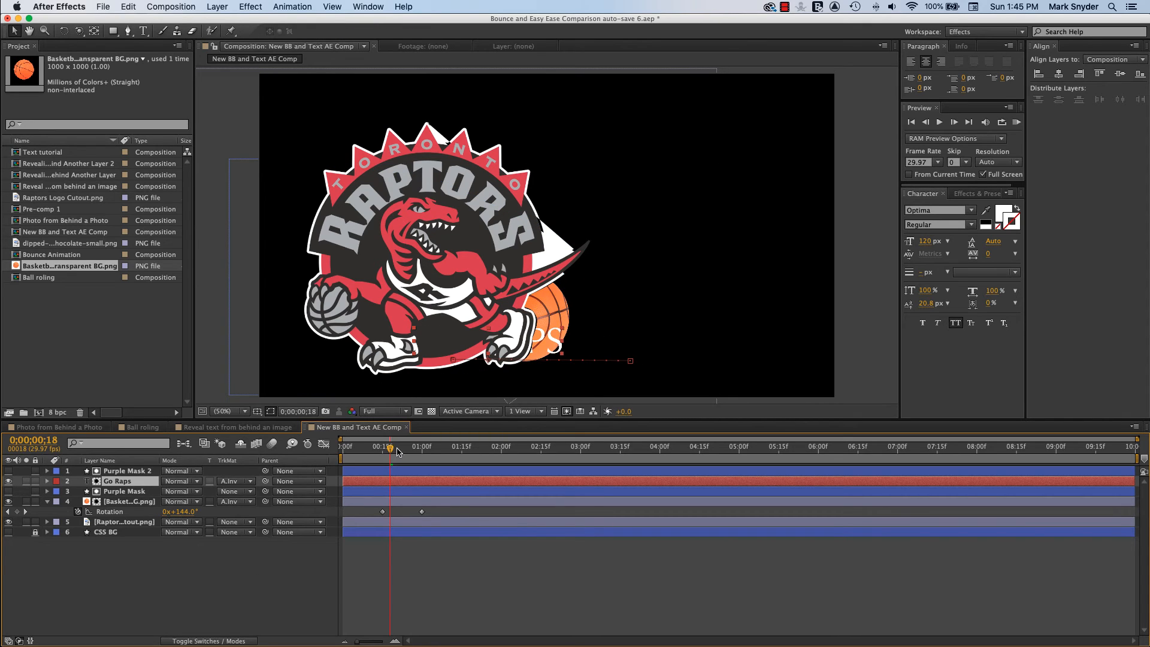
drag(391, 451, 357, 451)
key(space)
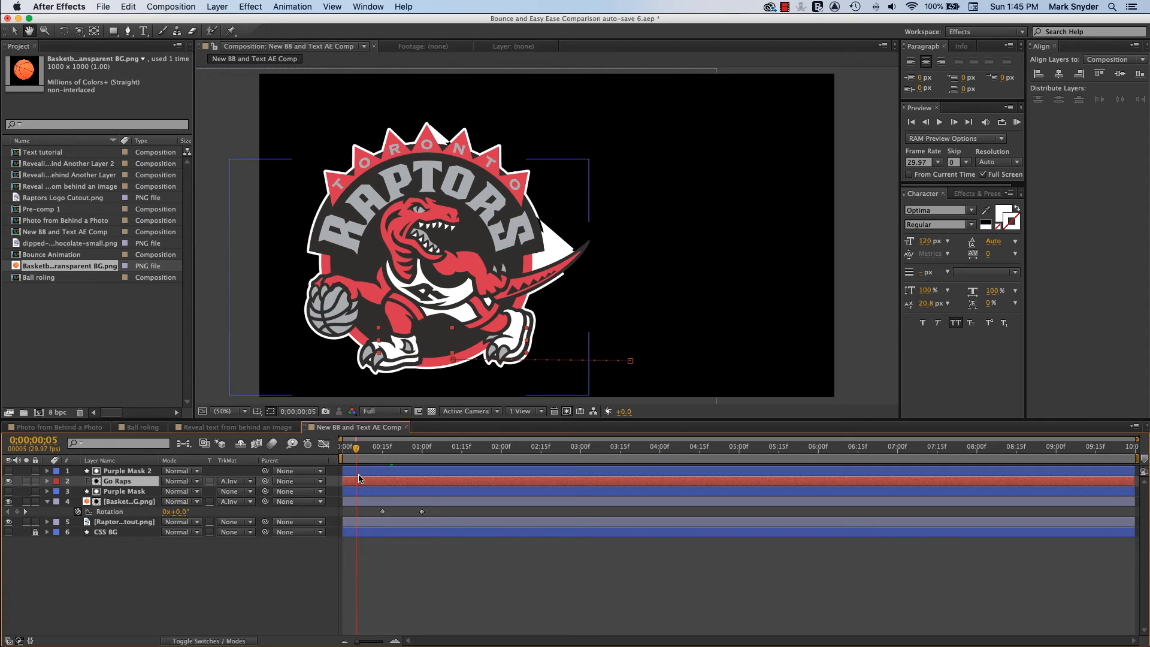
key(space)
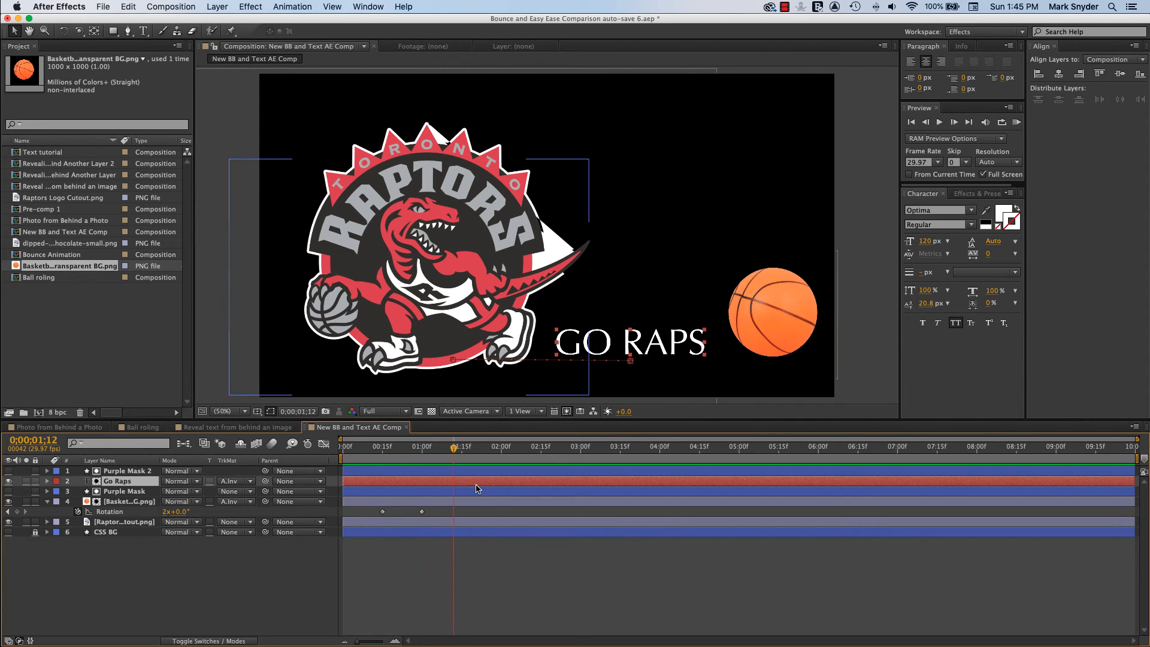
drag(455, 449, 362, 453)
key(space)
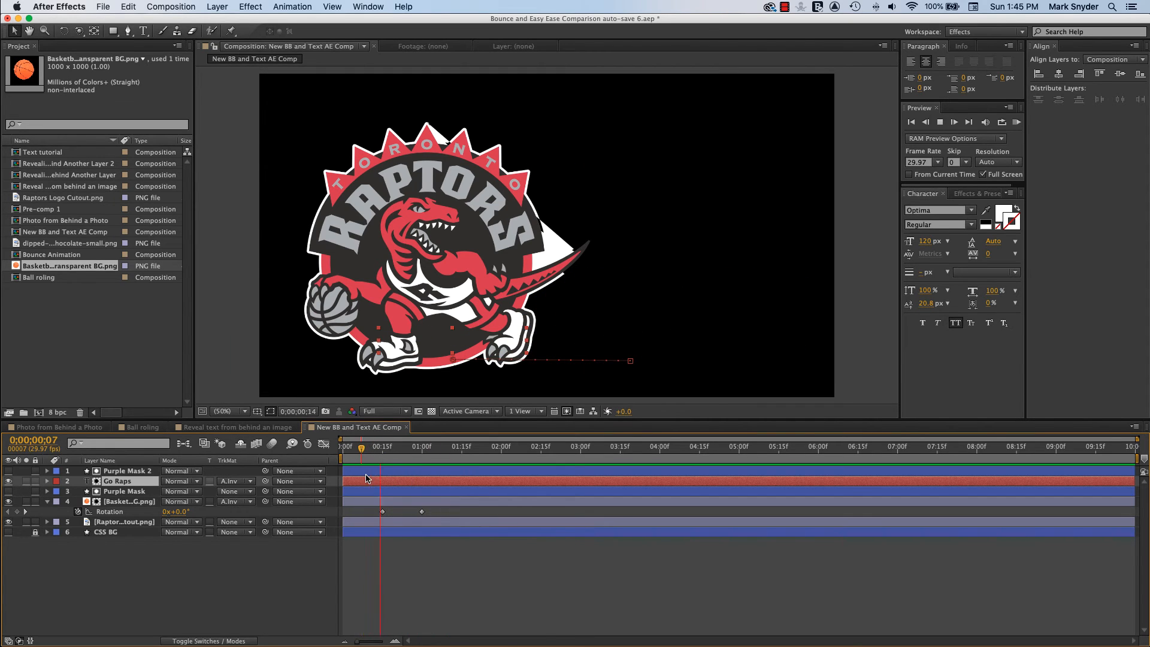
key(space)
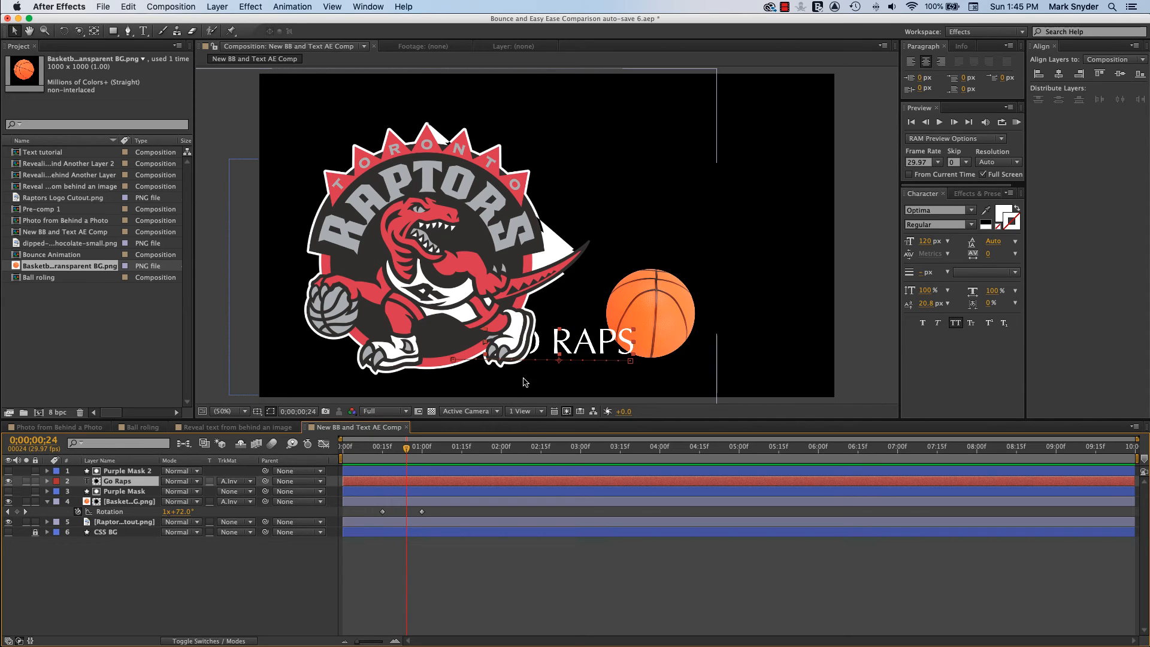
key(space)
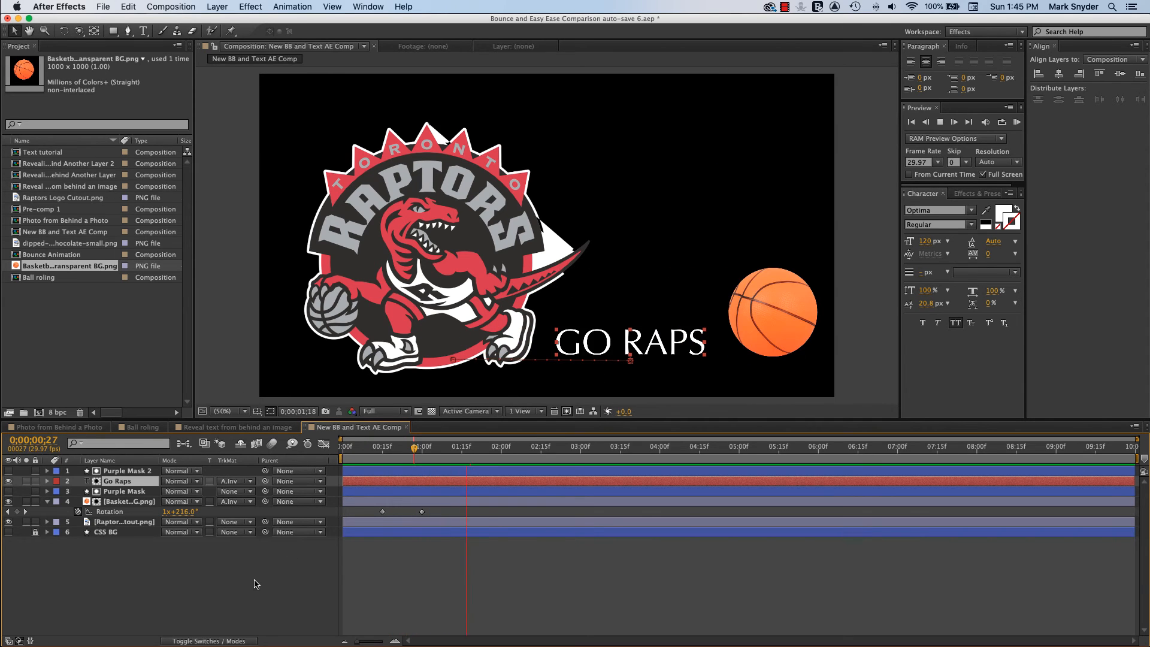
key(space)
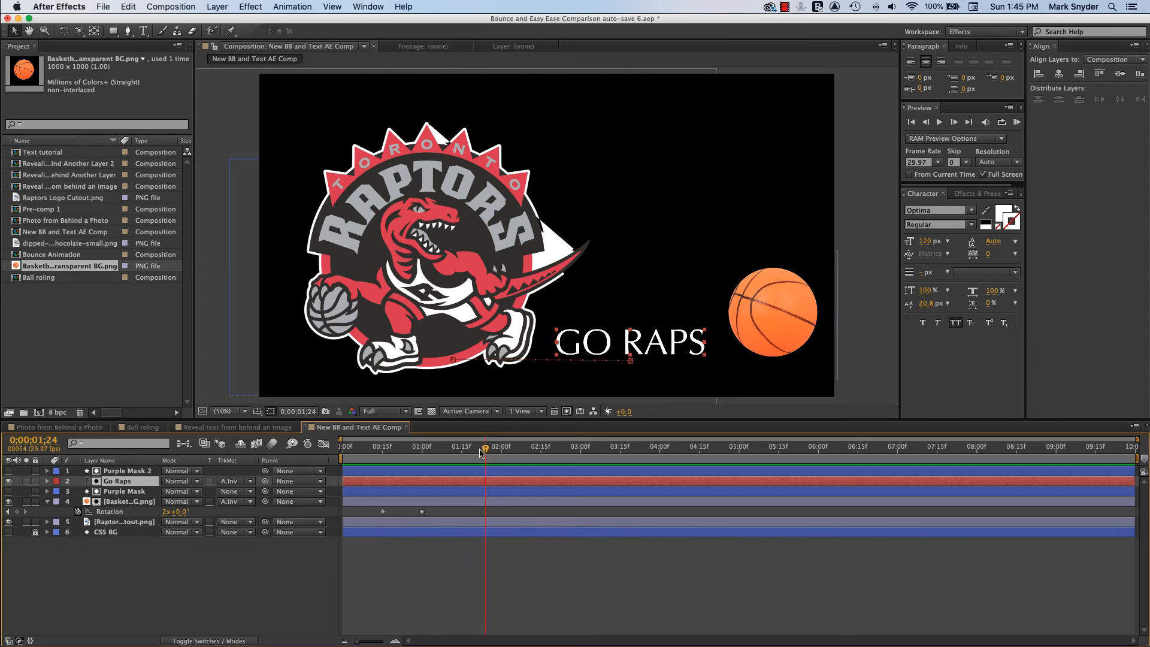
key(Home)
key(space)
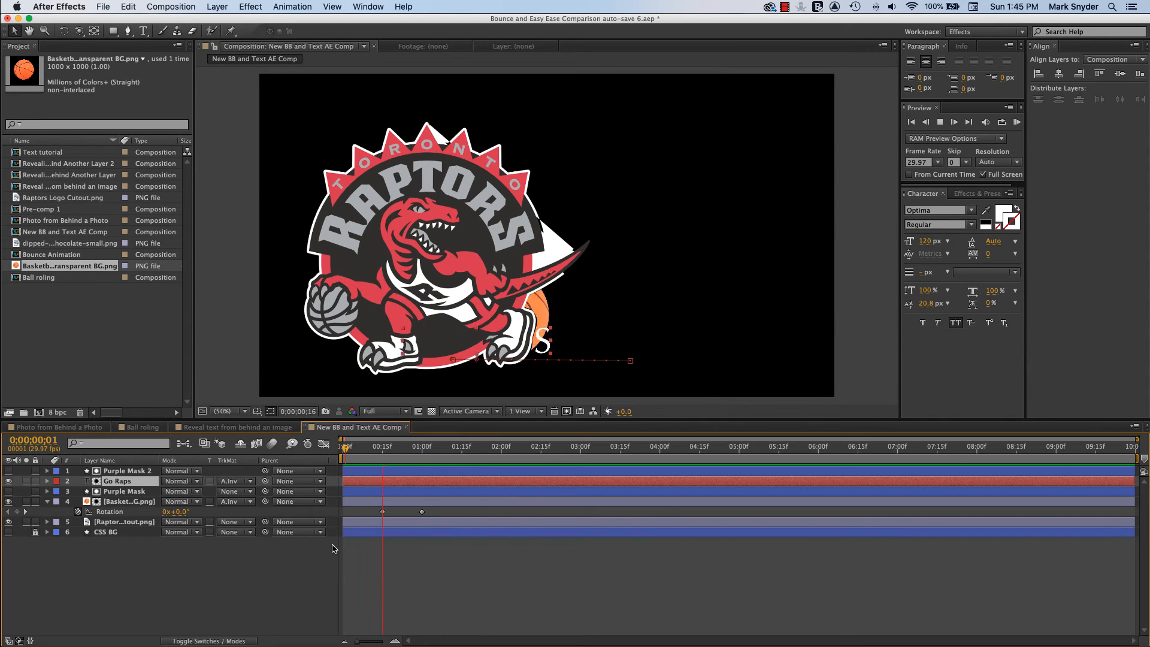
key(space)
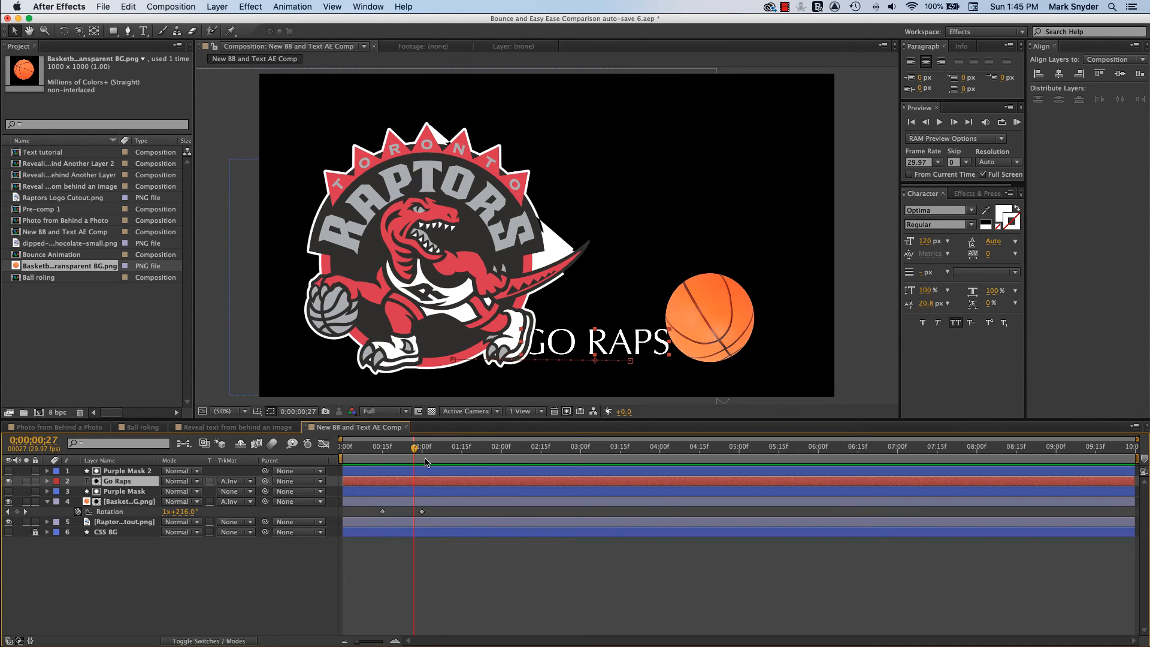
- Show the Position keyframes of Go Raps and move both about four frames later in the timeline
click(149, 482)
key(p)
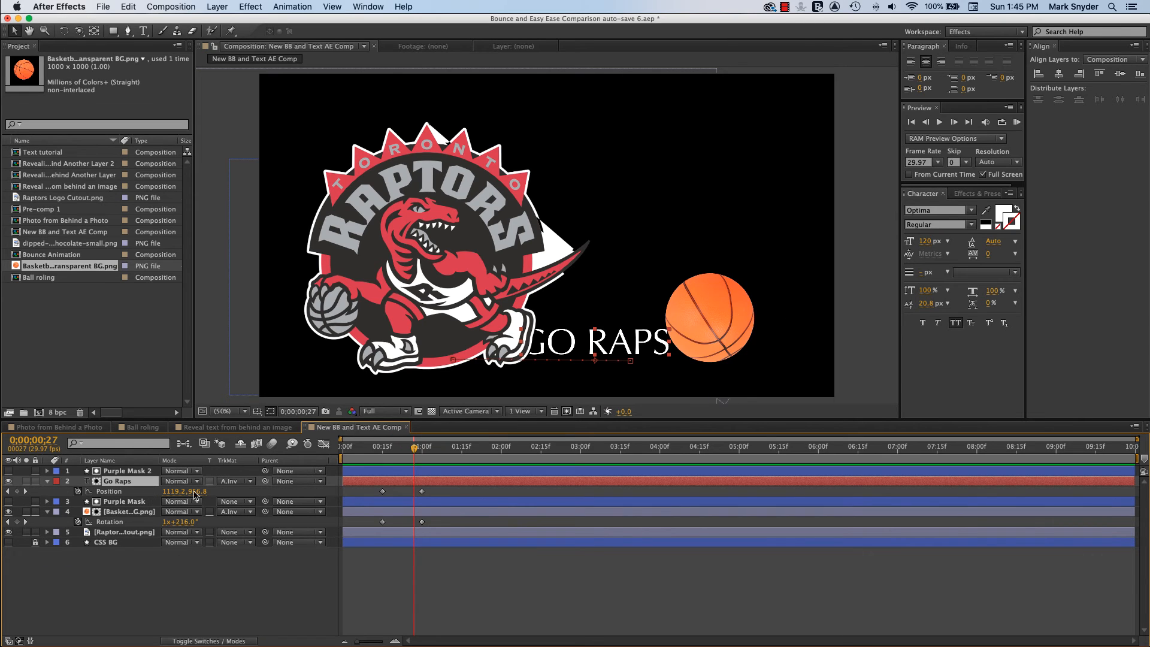
drag(377, 495, 379, 494)
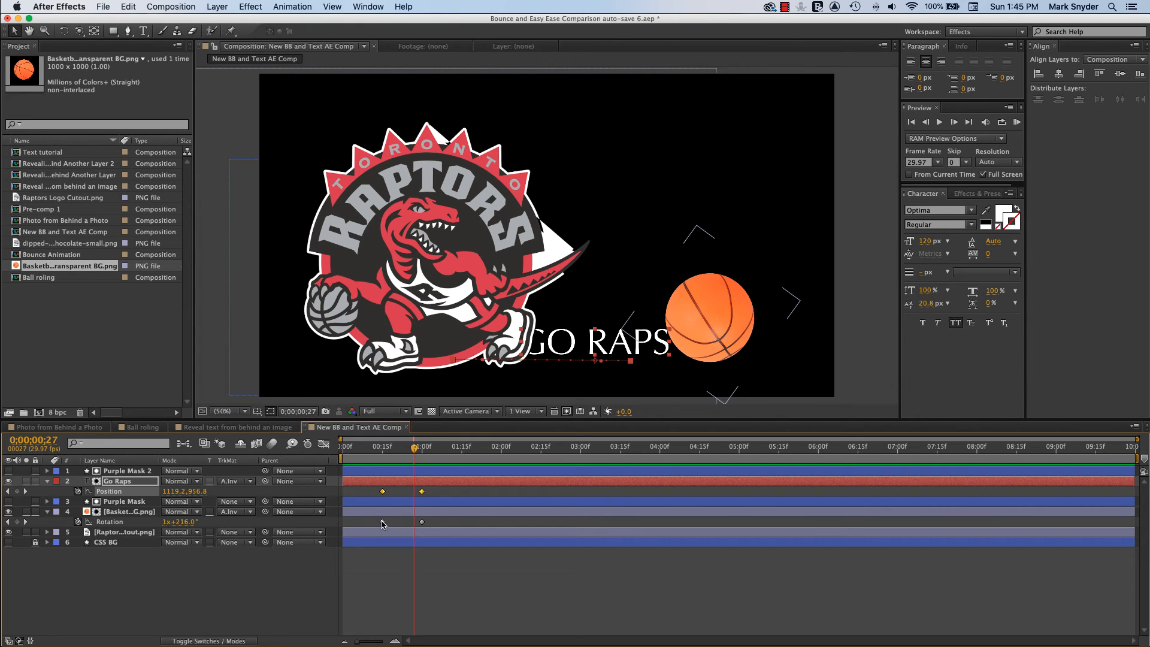
mouse_move(384, 490)
mouse_down()
mouse_move(404, 492)
mouse_move(378, 492)
mouse_move(394, 497)
mouse_up()
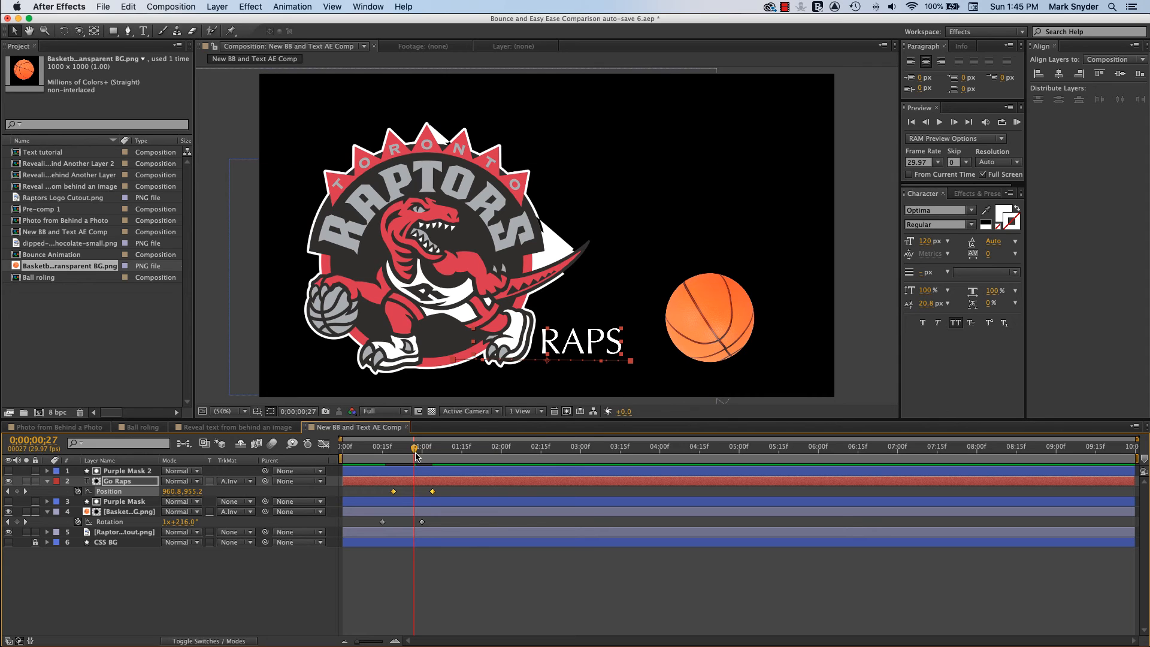
- Replay the animation several times from near the start to compare the text's timing with the rolling basketball
drag(417, 458, 395, 457)
key(space)
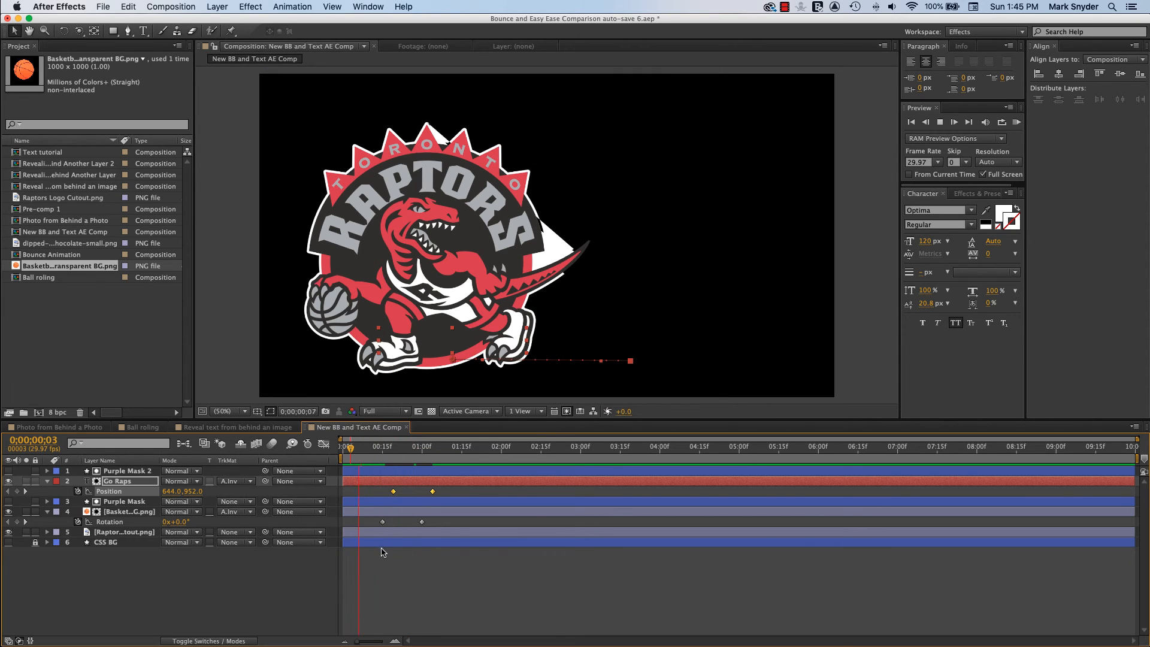
key(space)
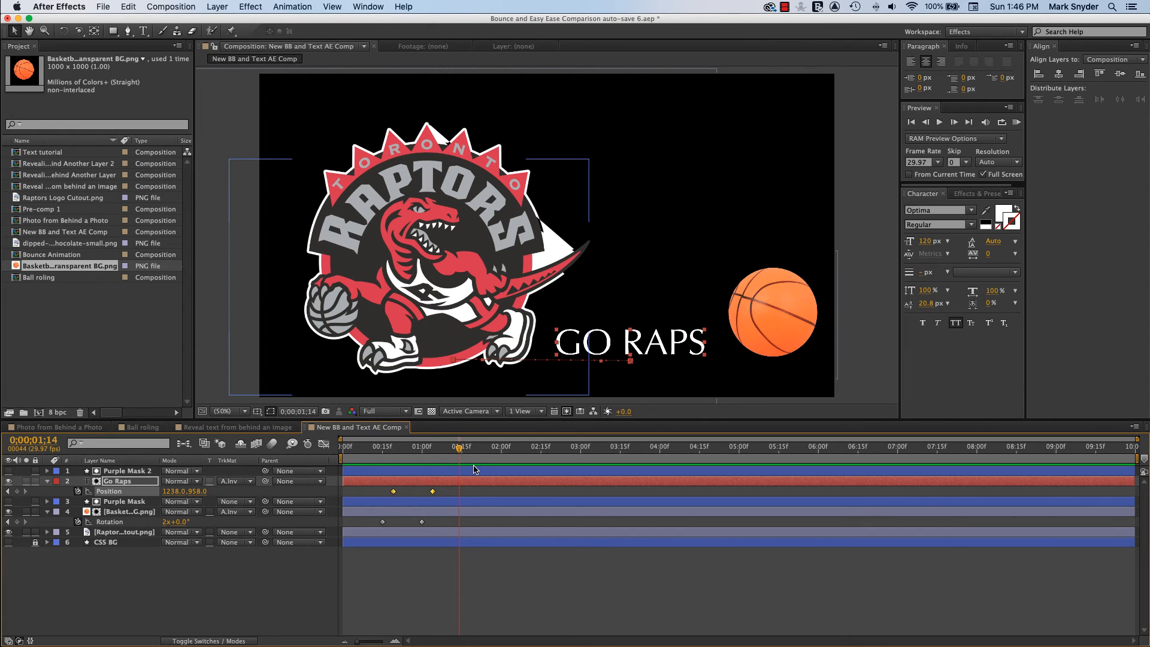
click(423, 594)
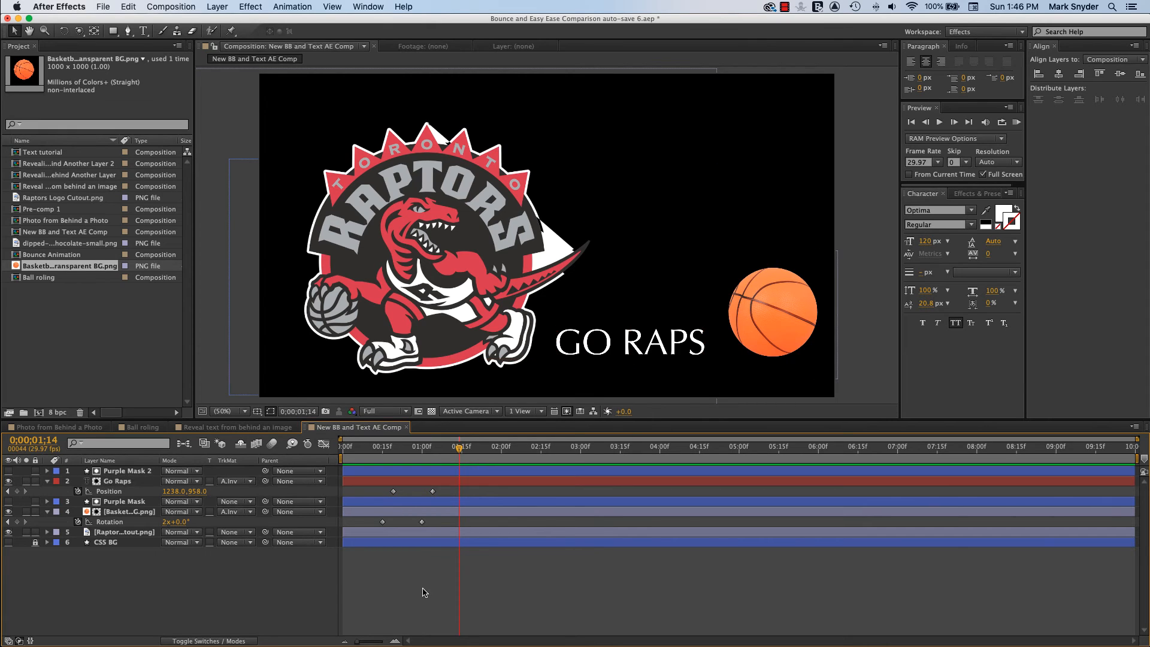
click(362, 459)
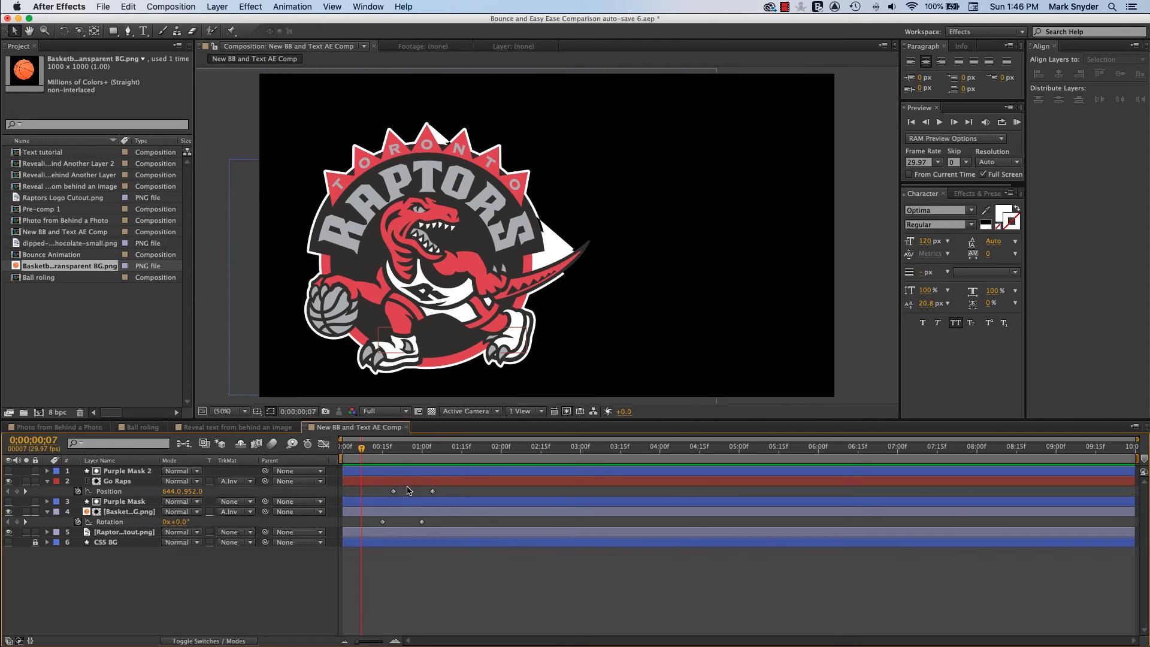
key(space)
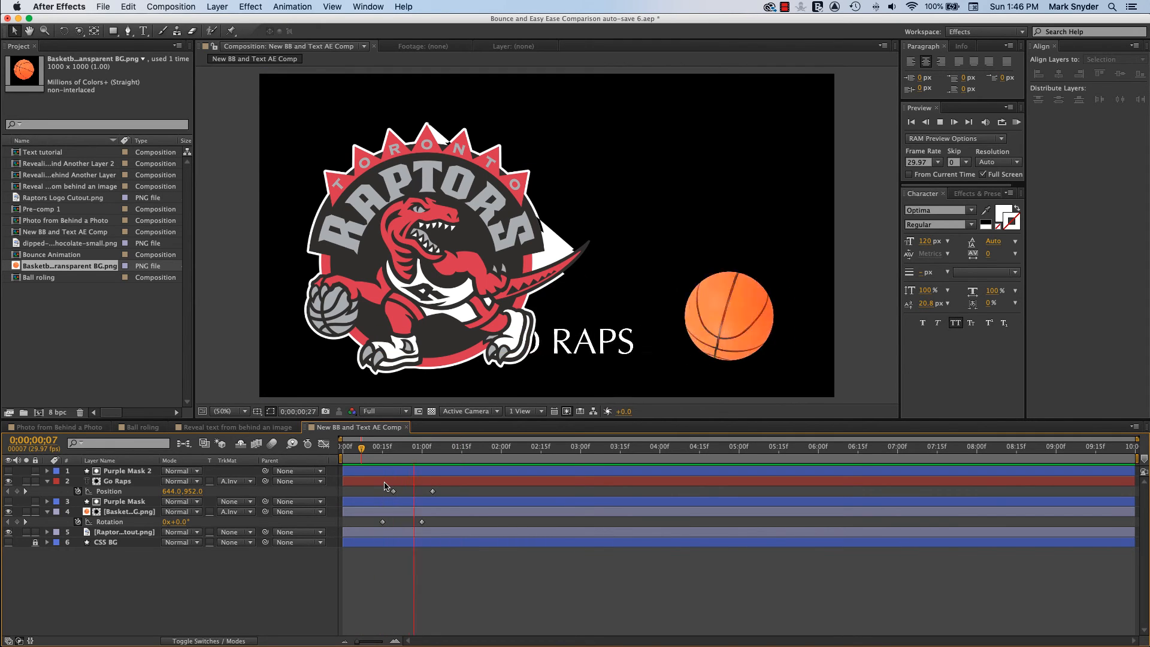
key(space)
click(342, 458)
key(space)
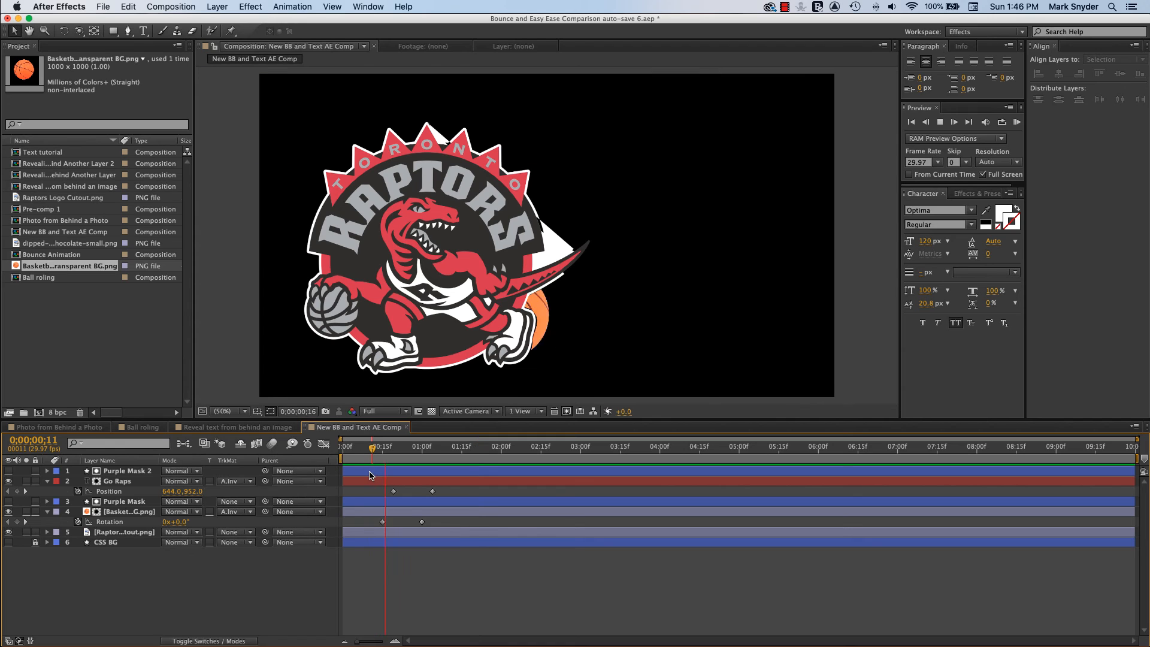
key(space)
click(357, 459)
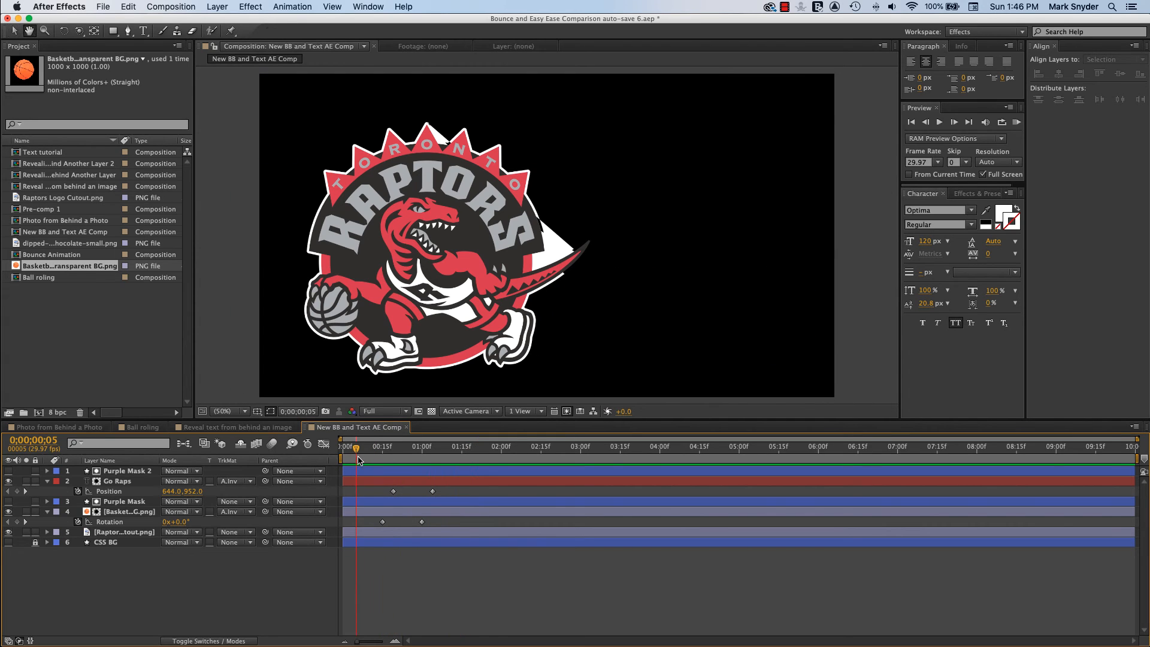
key(space)
key(space)
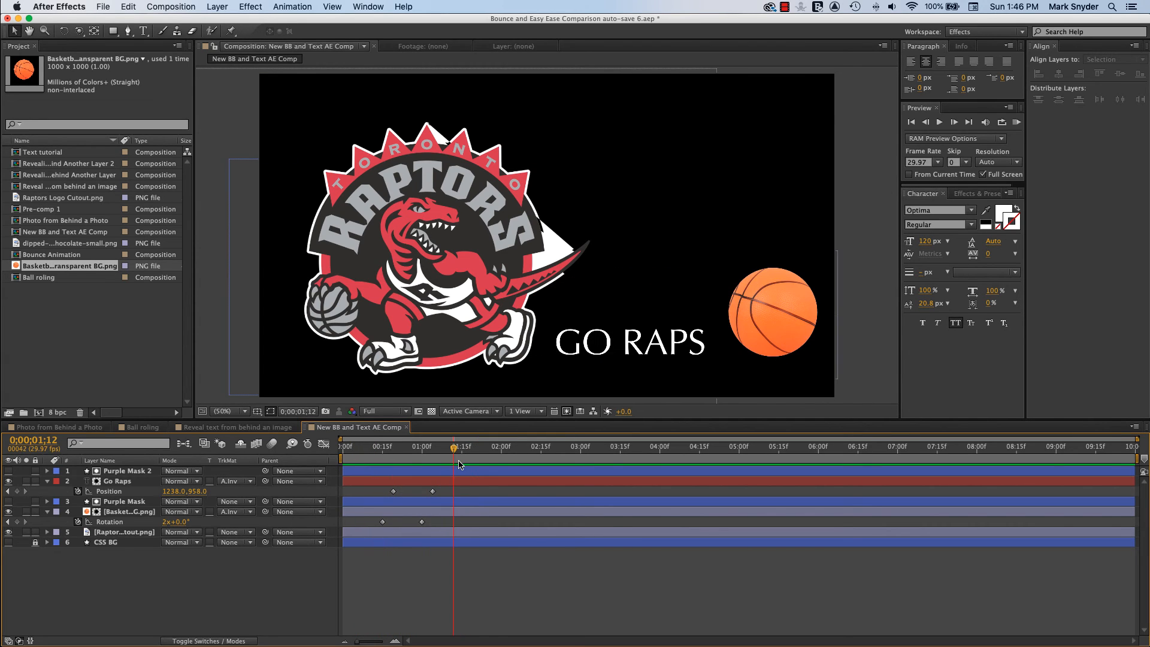
- Move the last Position keyframe of Go Raps earlier to line up with the basketball's final Rotation keyframe at 01:00f, and preview the timing
click(433, 491)
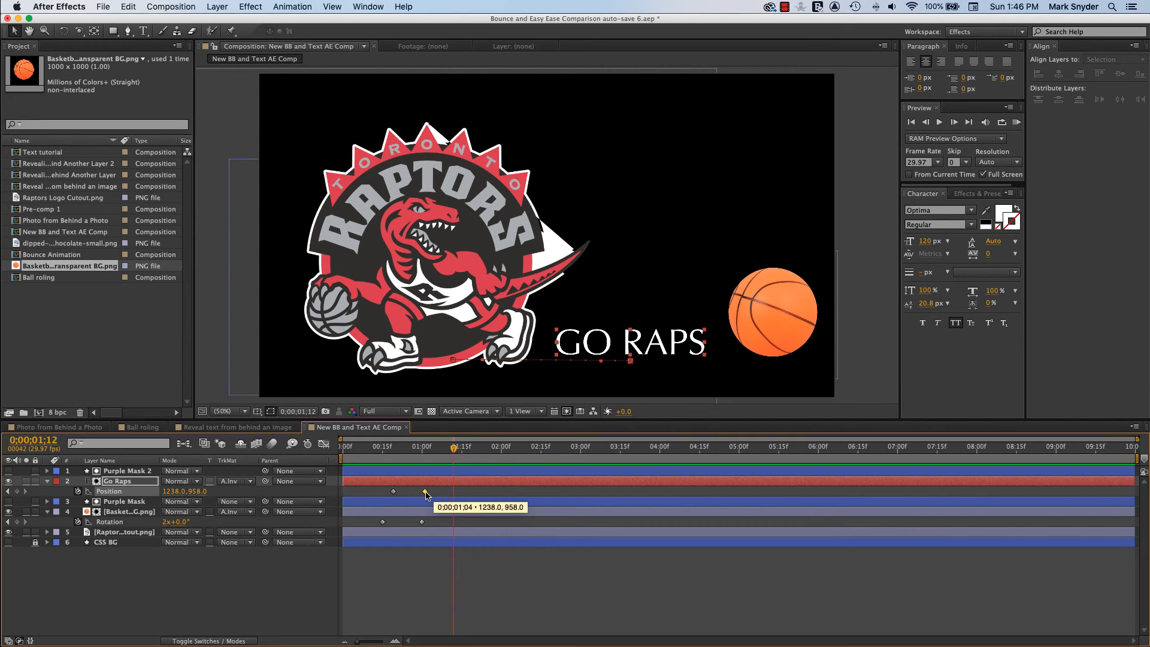
click(363, 449)
key(space)
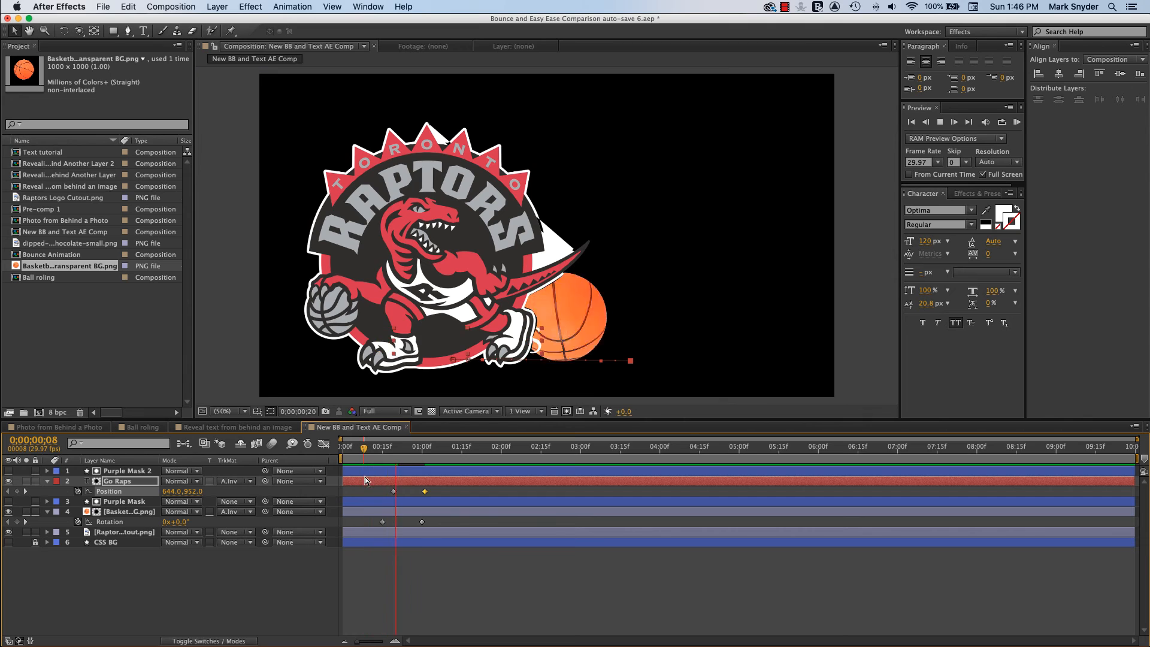
key(space)
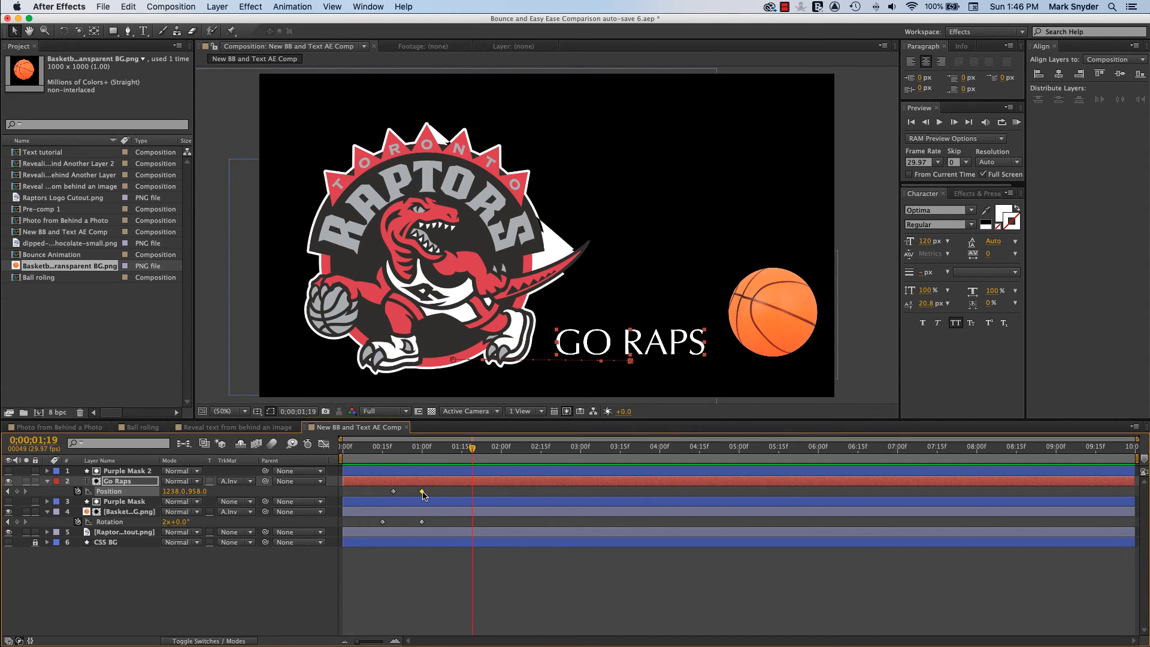
click(362, 450)
key(space)
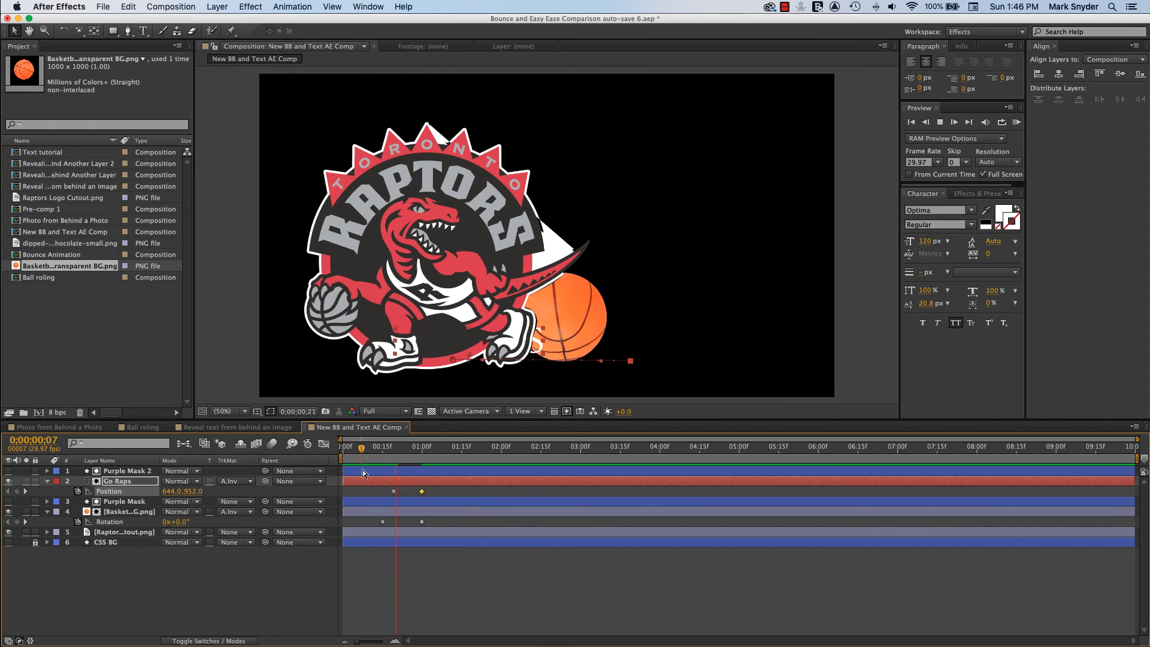
- Move the first Position keyframe of Go Raps about two frames later, to around frame 21, and preview the result
key(space)
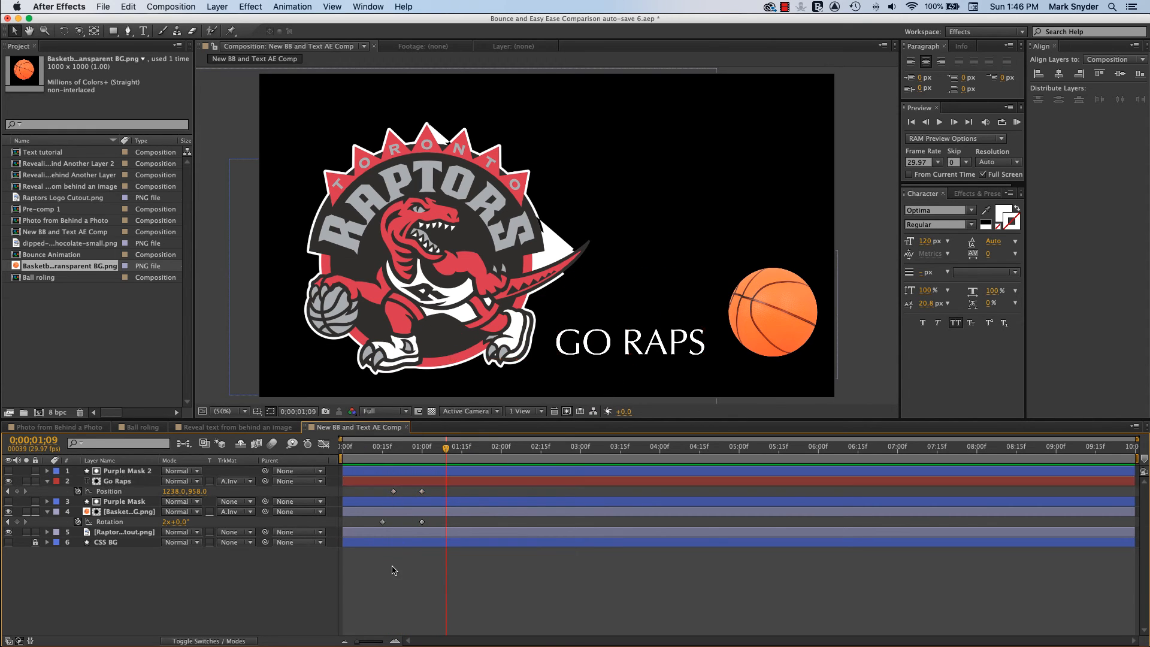
click(393, 492)
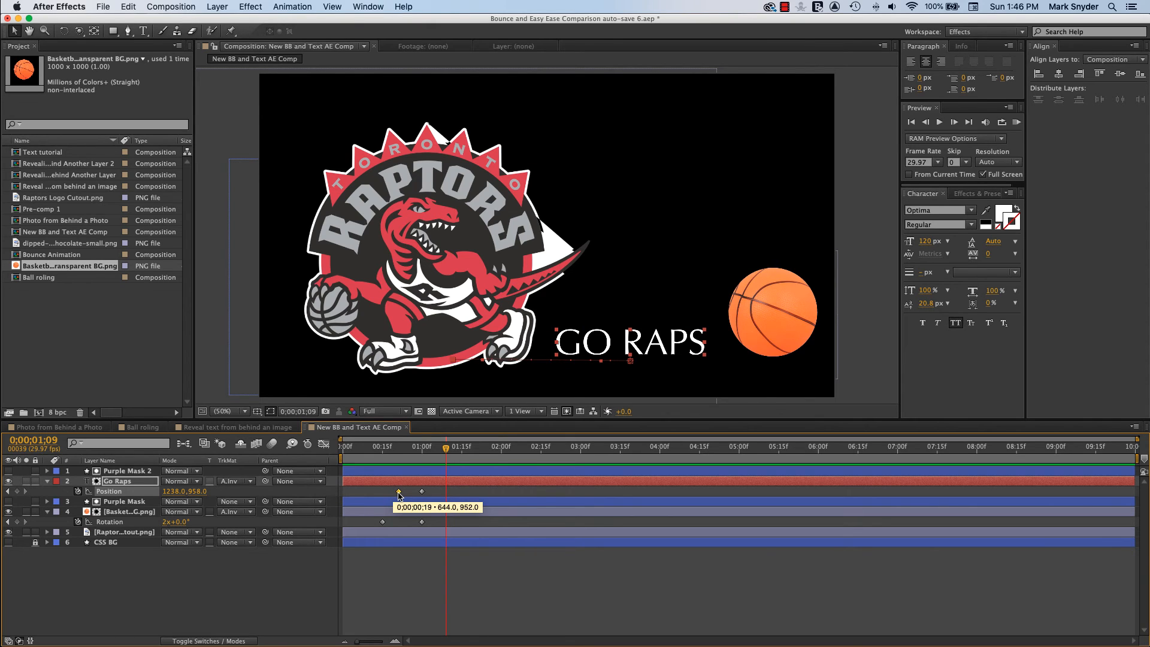
click(368, 449)
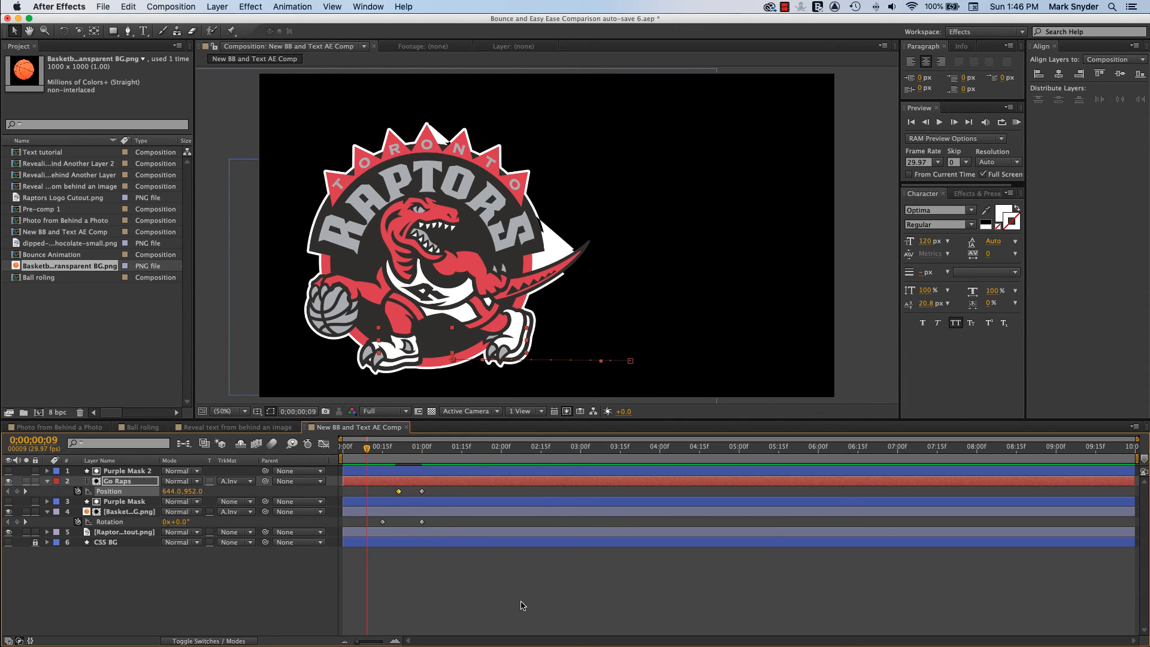
key(space)
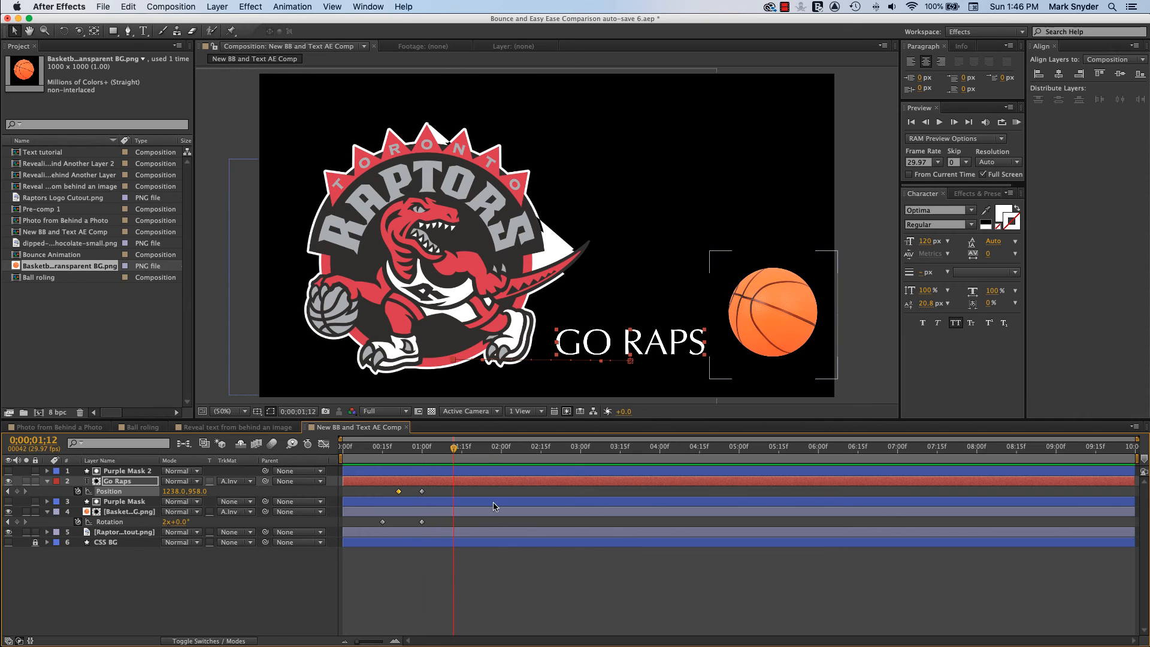
- Replay the opening of the composition several times to check the text's delay behind the rolling basketball
drag(453, 447, 452, 450)
key(space)
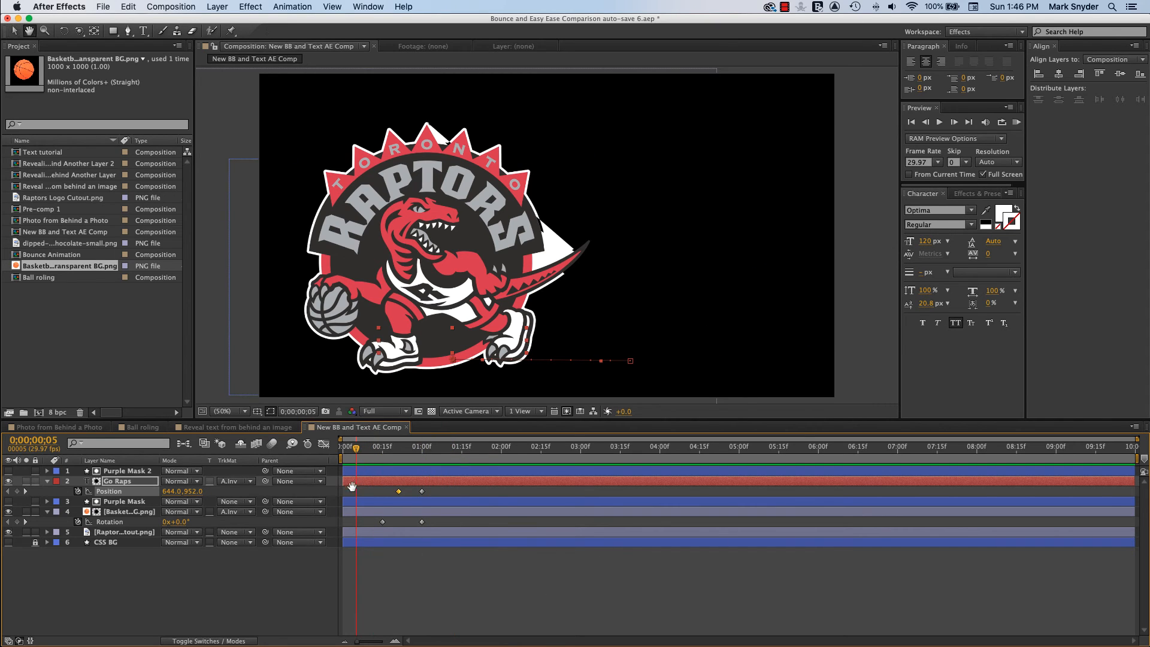
key(space)
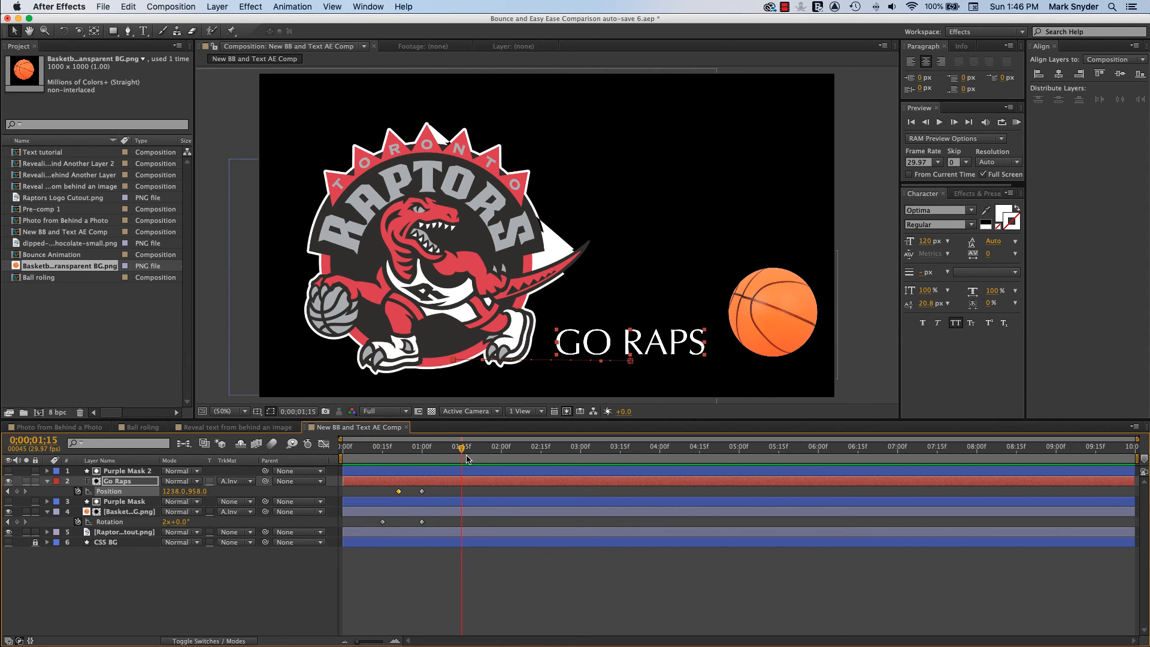
drag(465, 454, 356, 480)
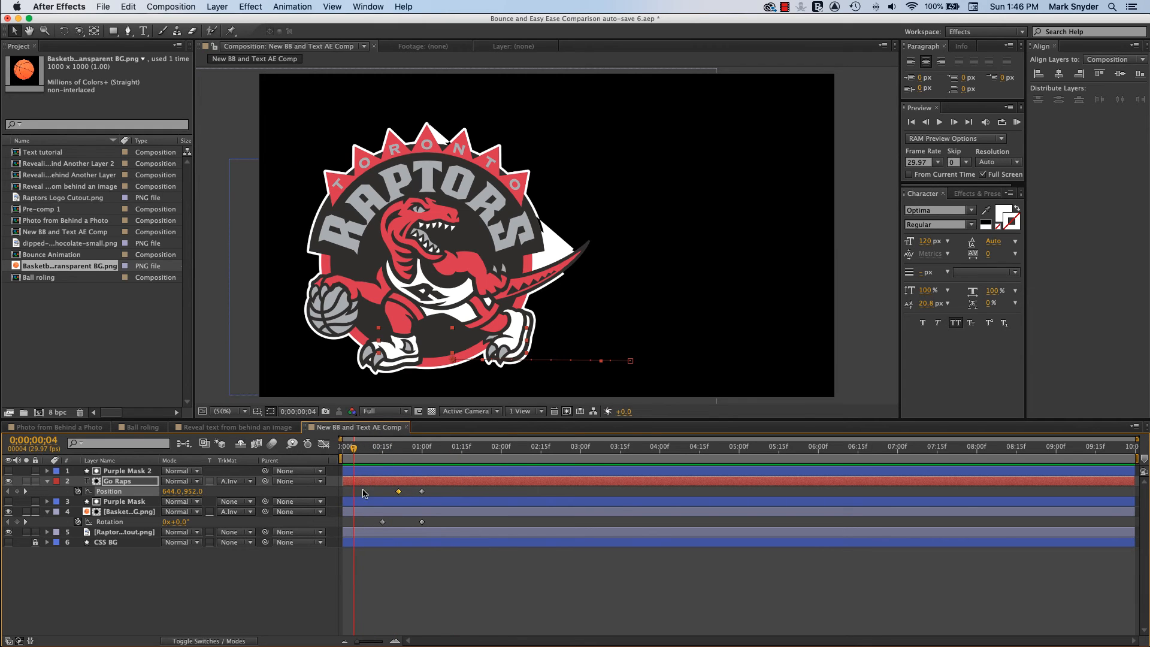
key(space)
key(space)
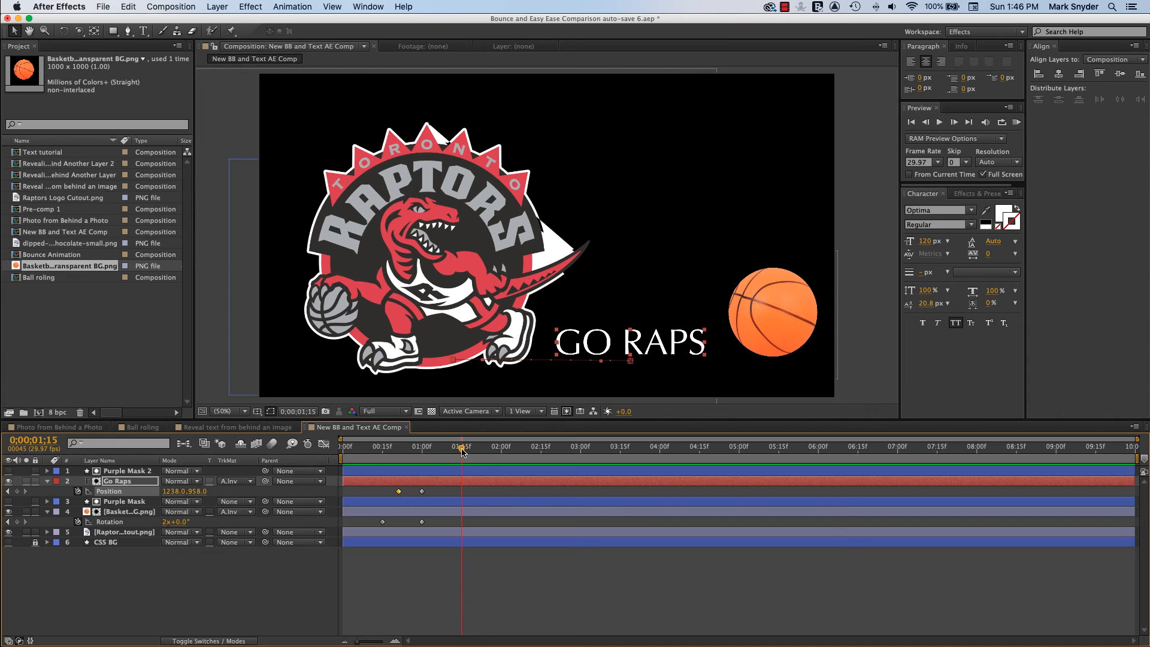
drag(462, 453, 407, 470)
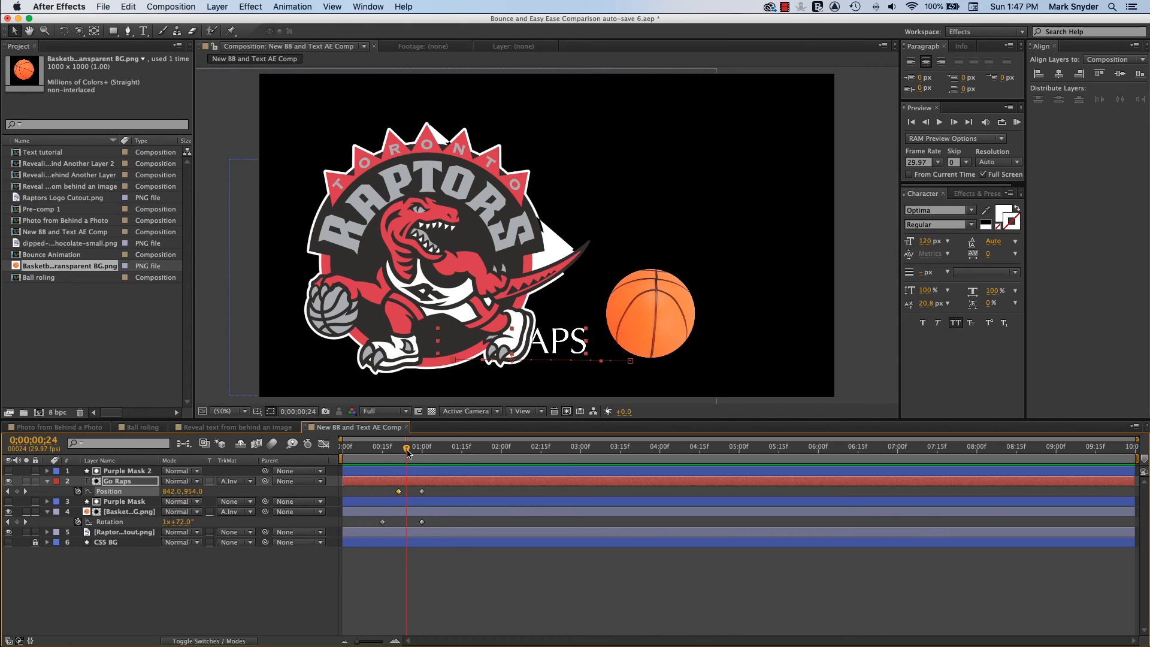
key(space)
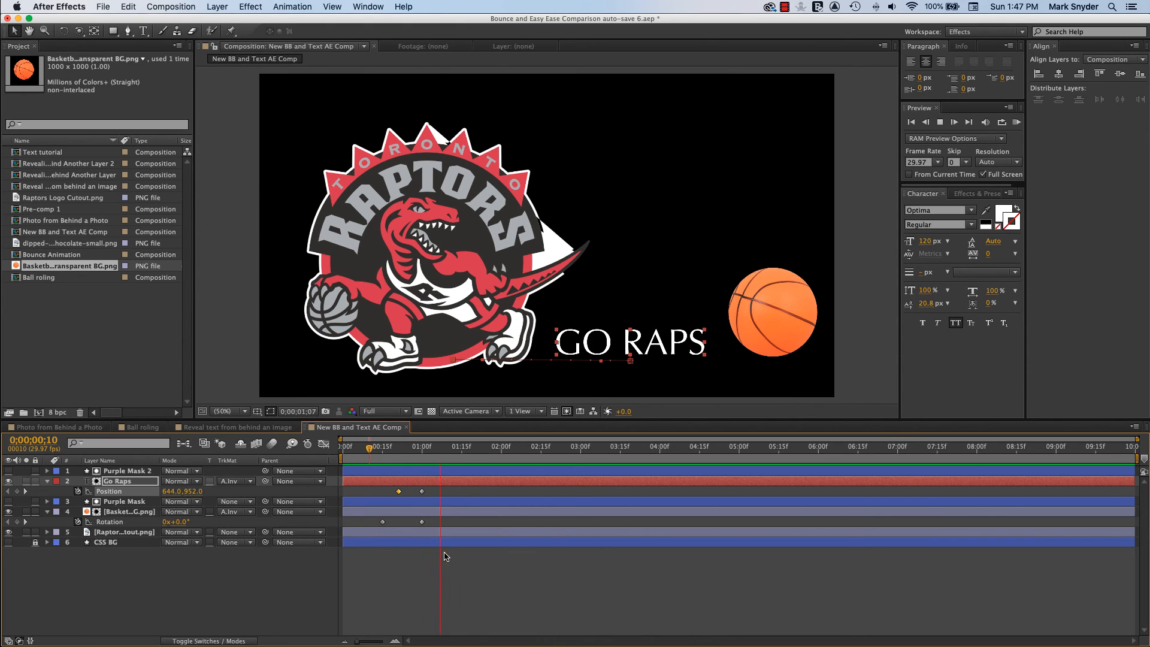
- Clear the keyframe selection and show all animated properties of the basketball and Go Raps layers
drag(445, 524, 375, 473)
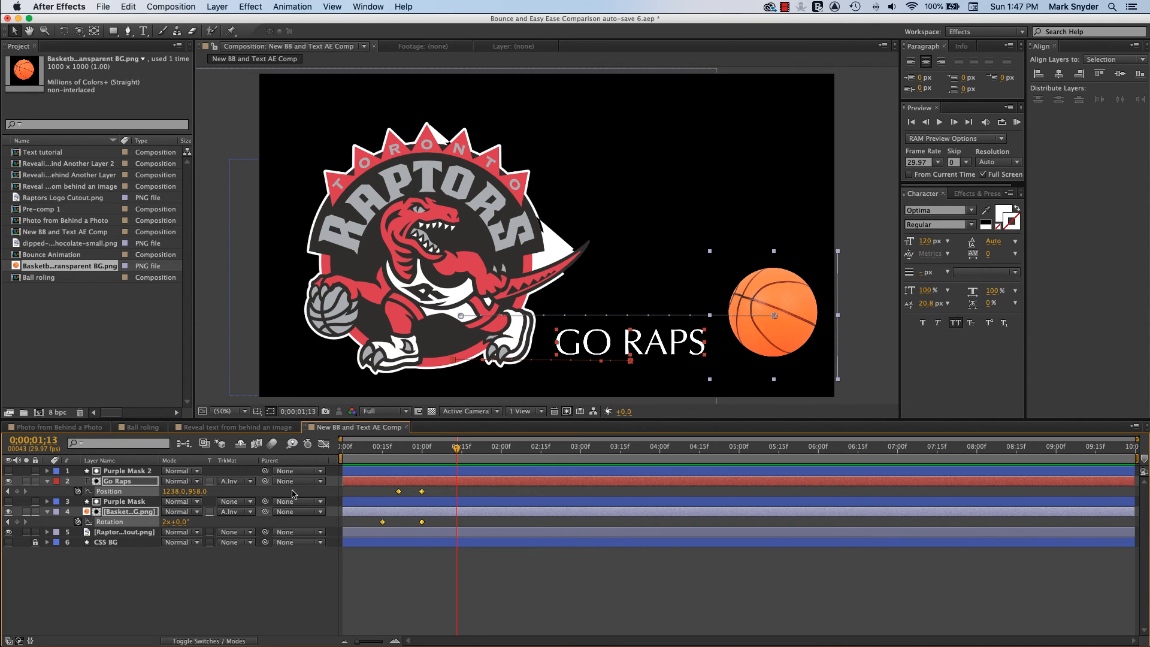
click(225, 601)
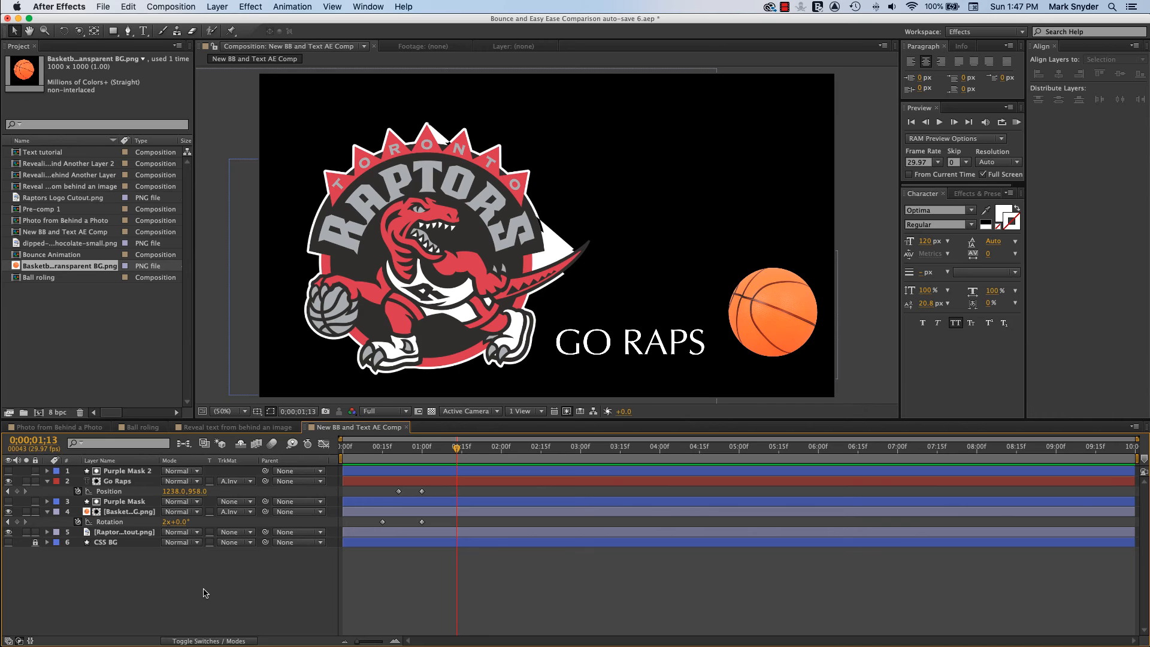
key(u)
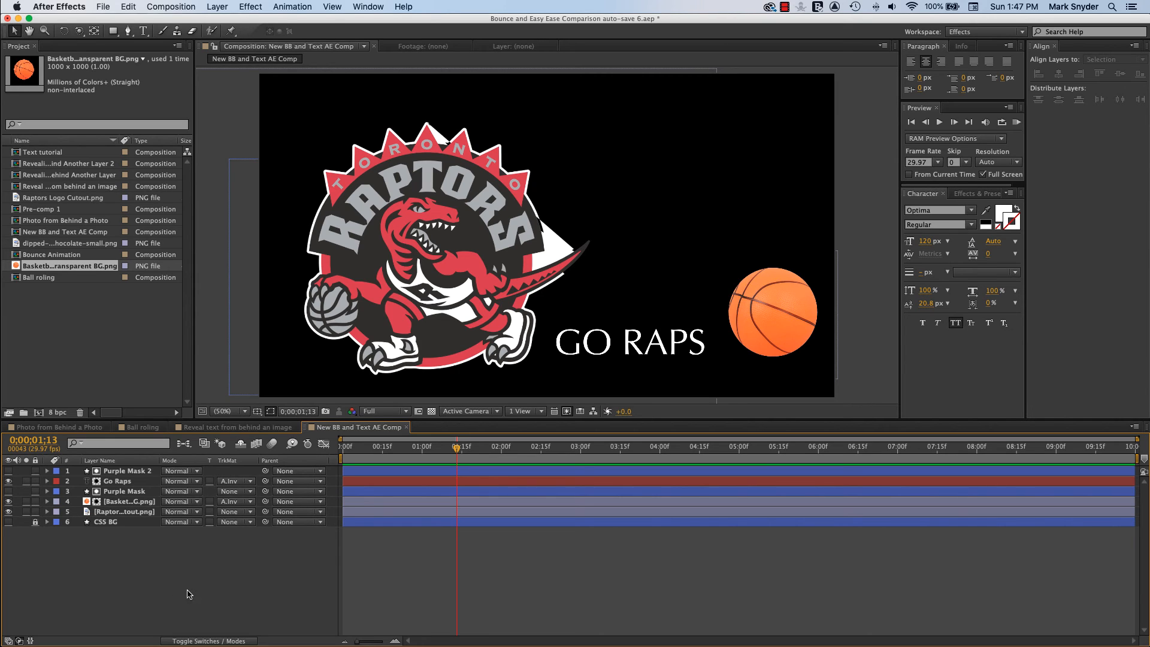
mouse_move(121, 552)
mouse_down()
mouse_move(120, 467)
mouse_move(123, 539)
mouse_up()
click(128, 502)
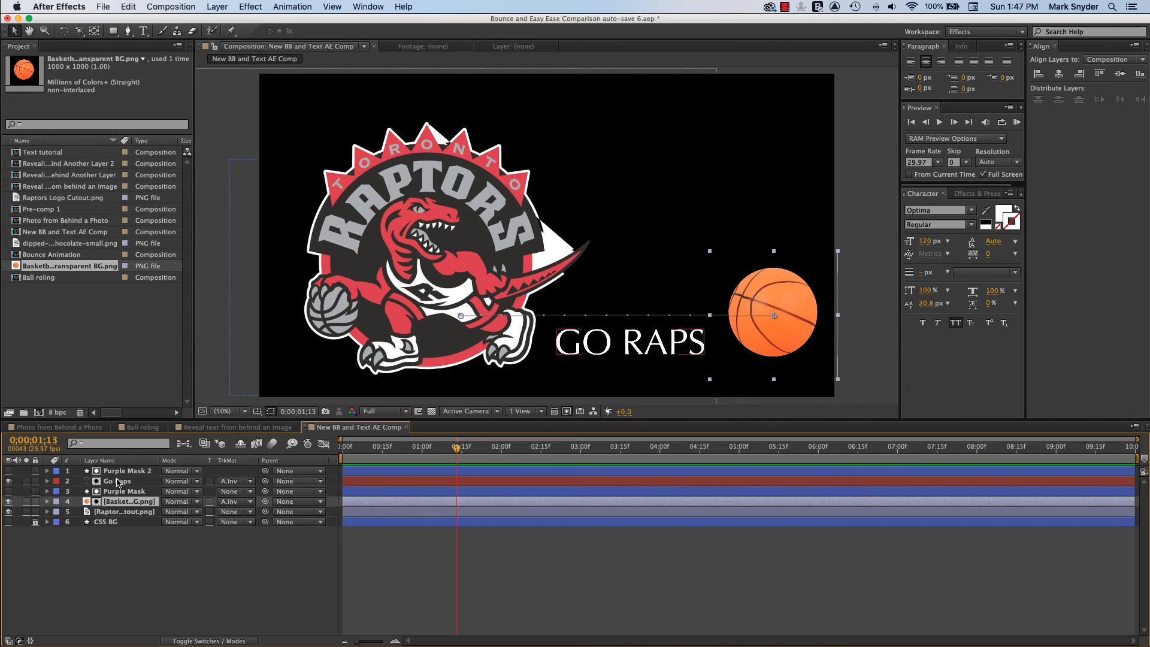
super+click(118, 482)
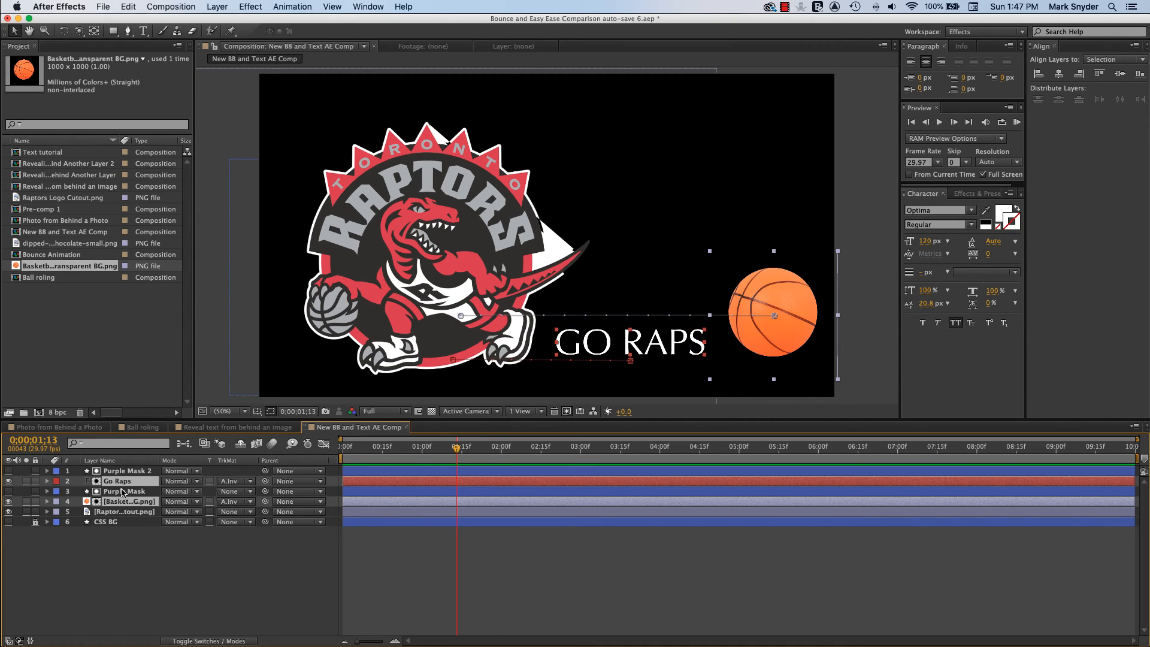
key(u)
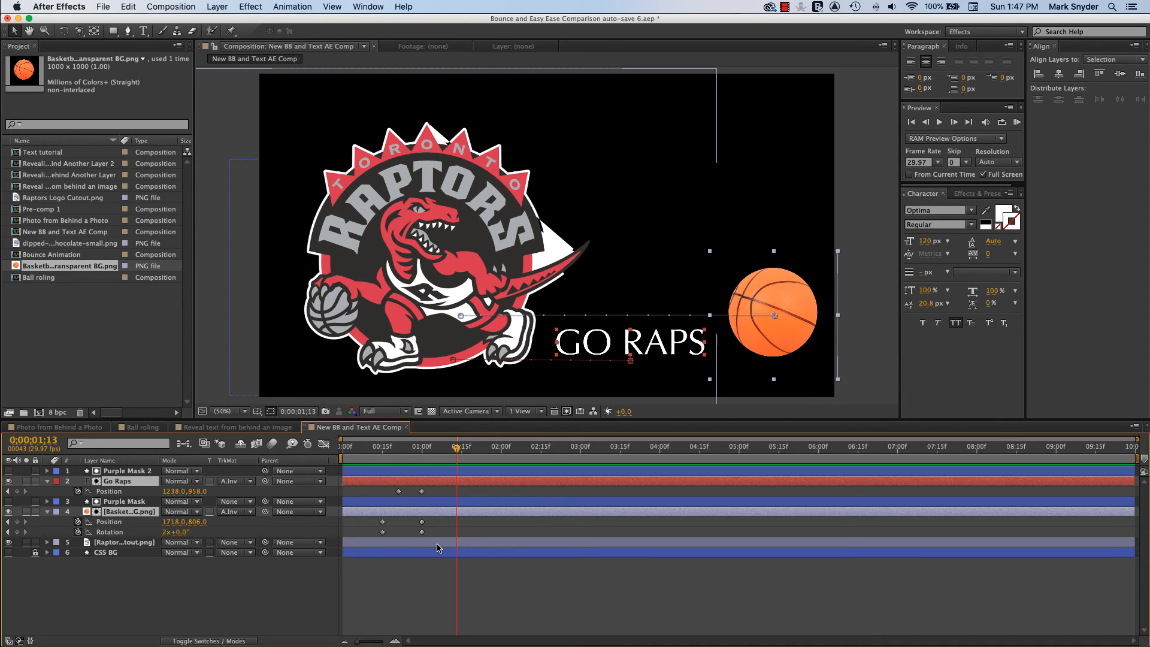
- Apply Easy Ease to all Position and Rotation keyframes of the basketball and Go Raps layers
drag(449, 545, 367, 494)
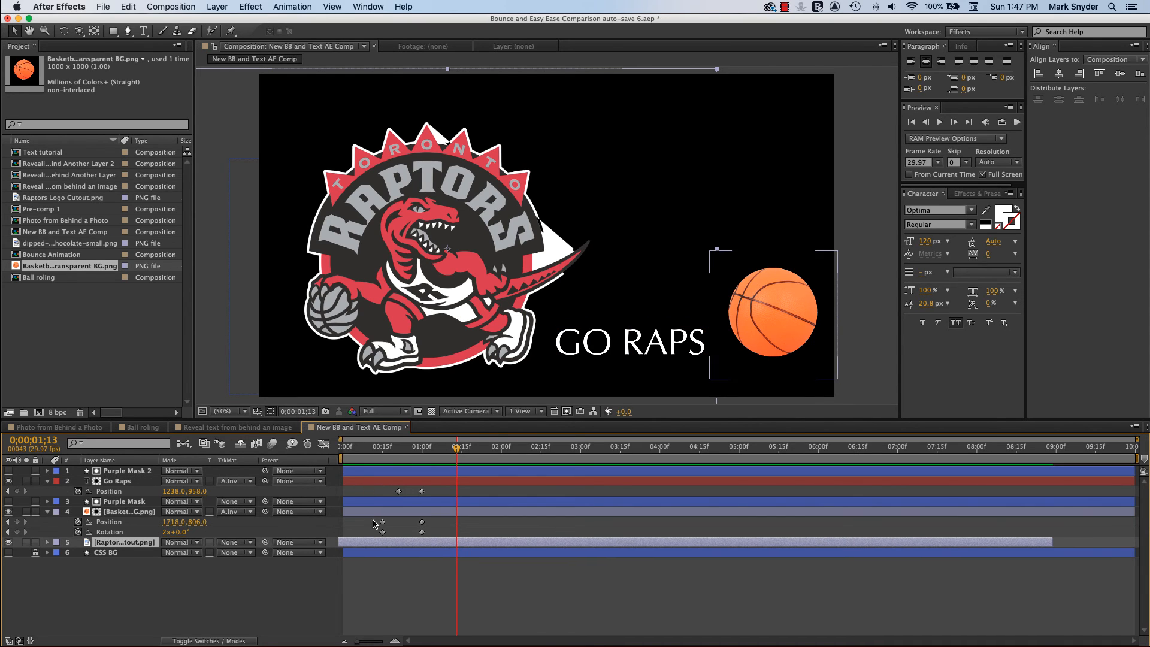
key(super+z)
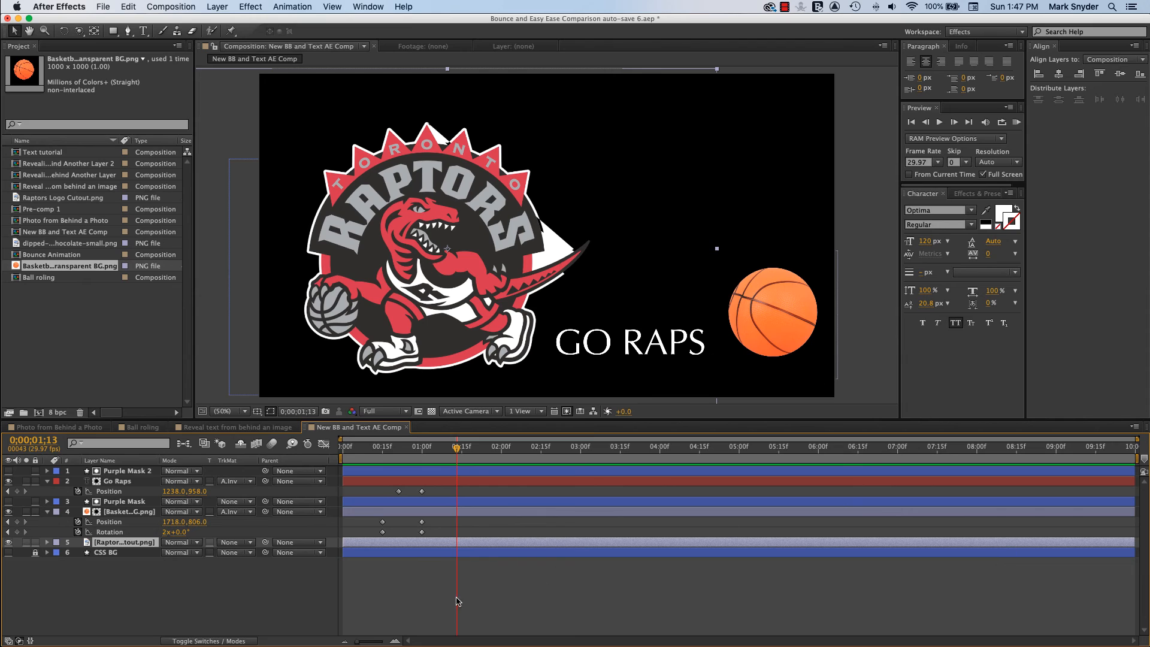
drag(446, 586, 348, 467)
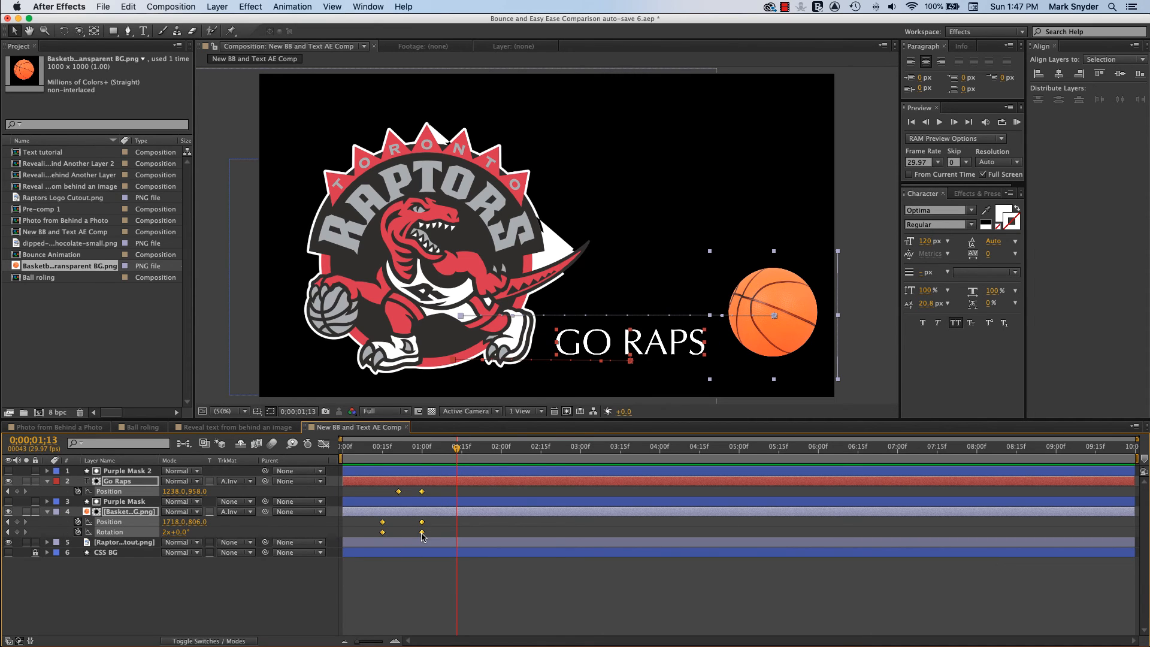
right_click(421, 533)
mouse_move(489, 637)
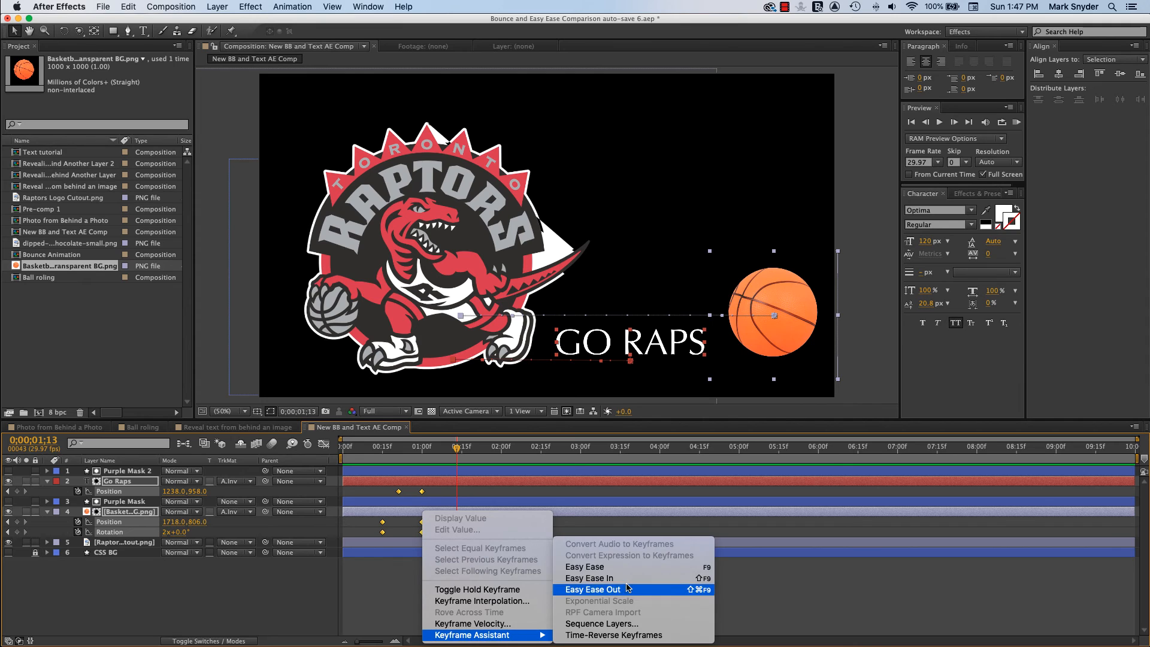
click(585, 567)
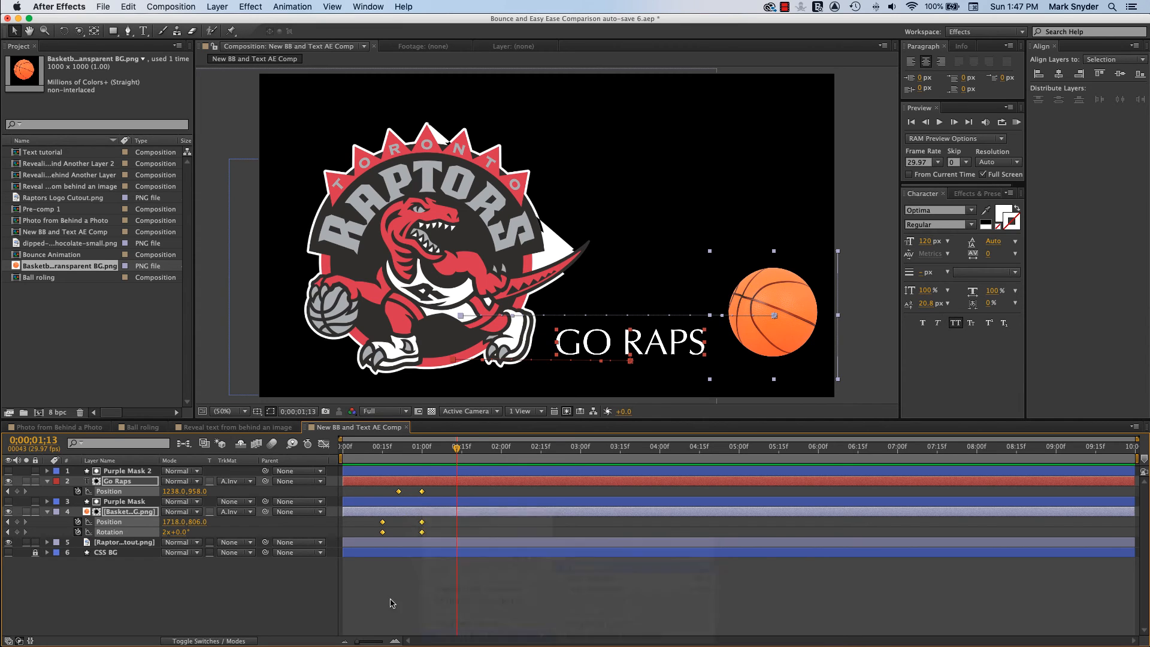
- Preview the eased motion of the ball and text from near the start
click(259, 607)
drag(457, 448, 392, 466)
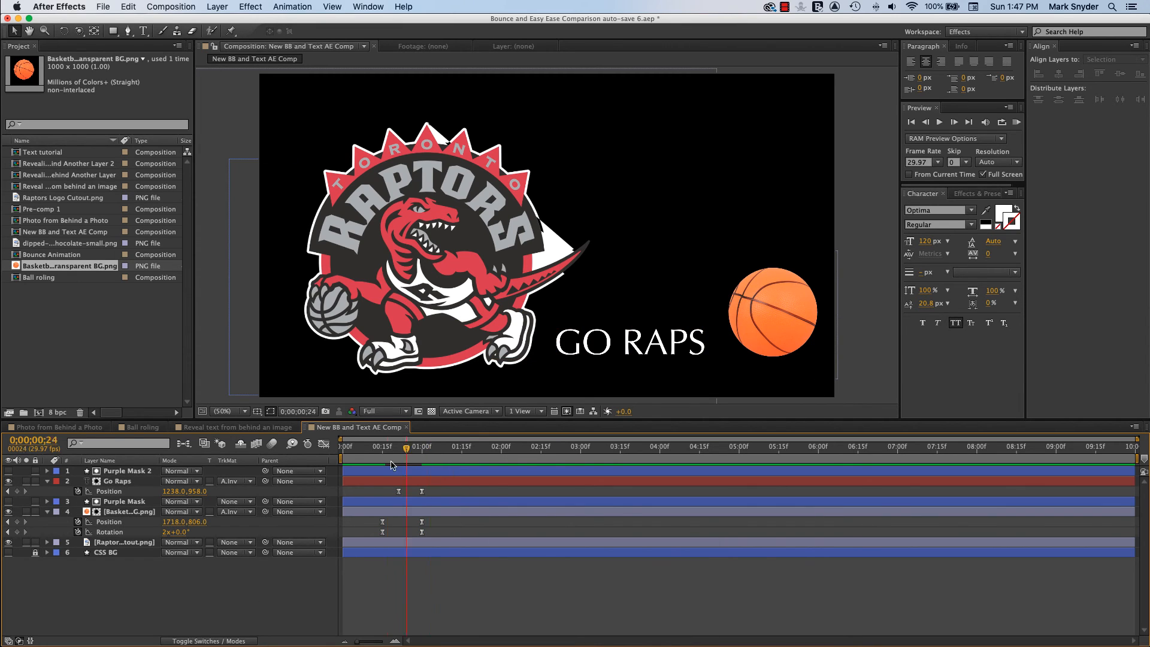
key(KP_0)
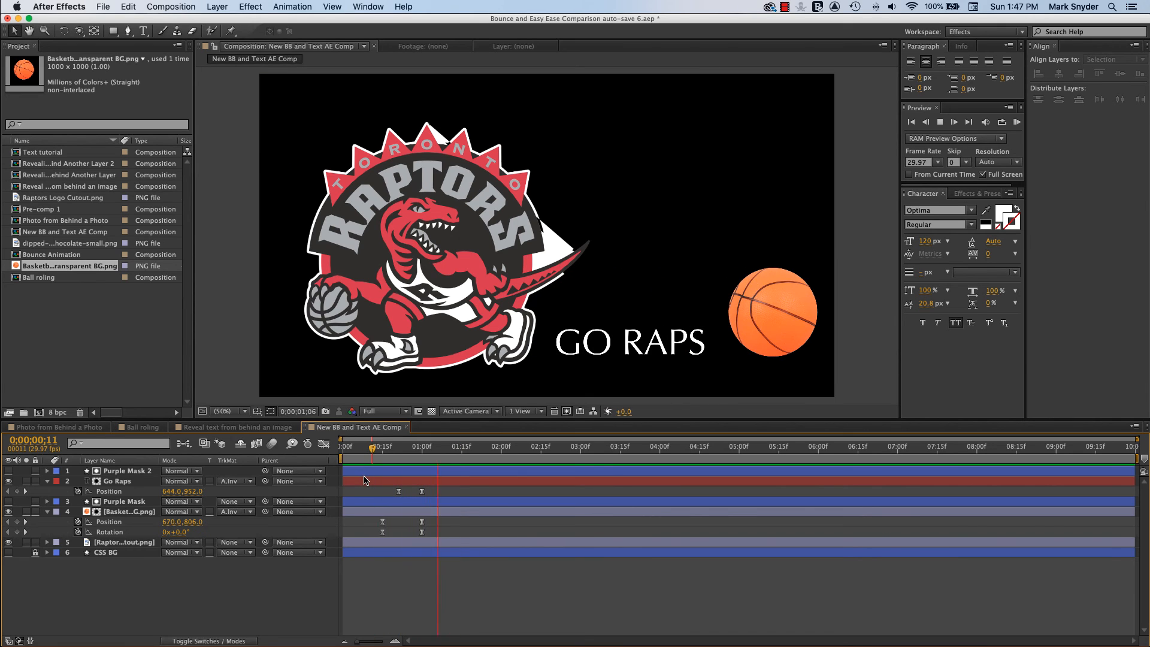
key(space)
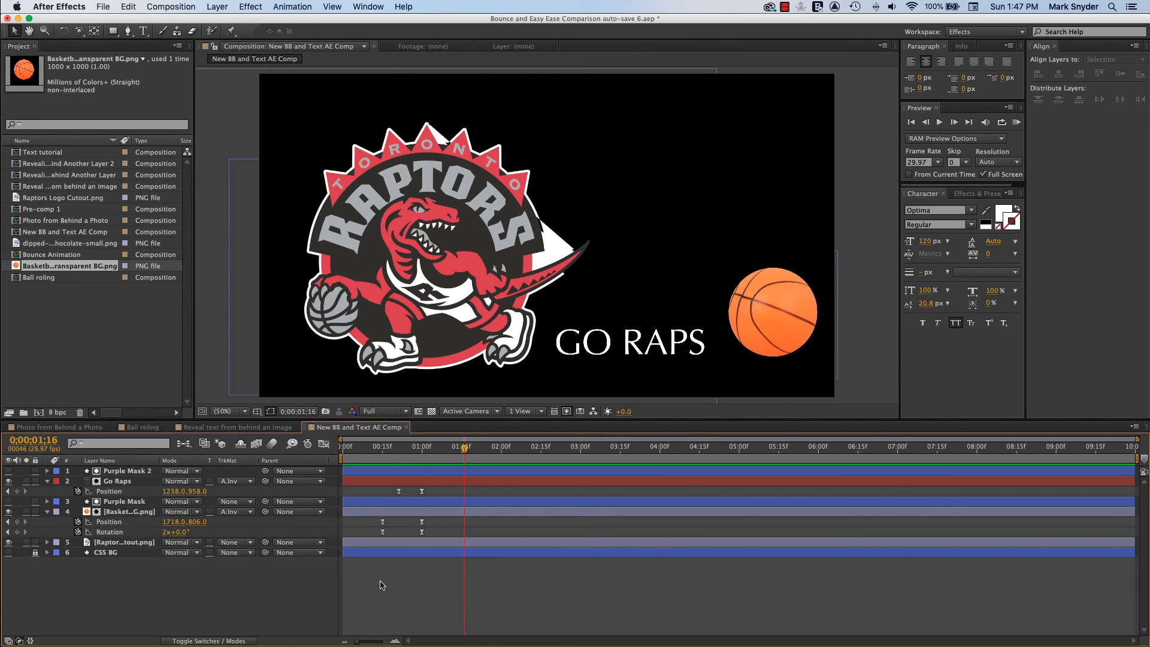
- Display the speed graph of both Go Raps Position keyframes in the Graph Editor
click(402, 513)
click(324, 444)
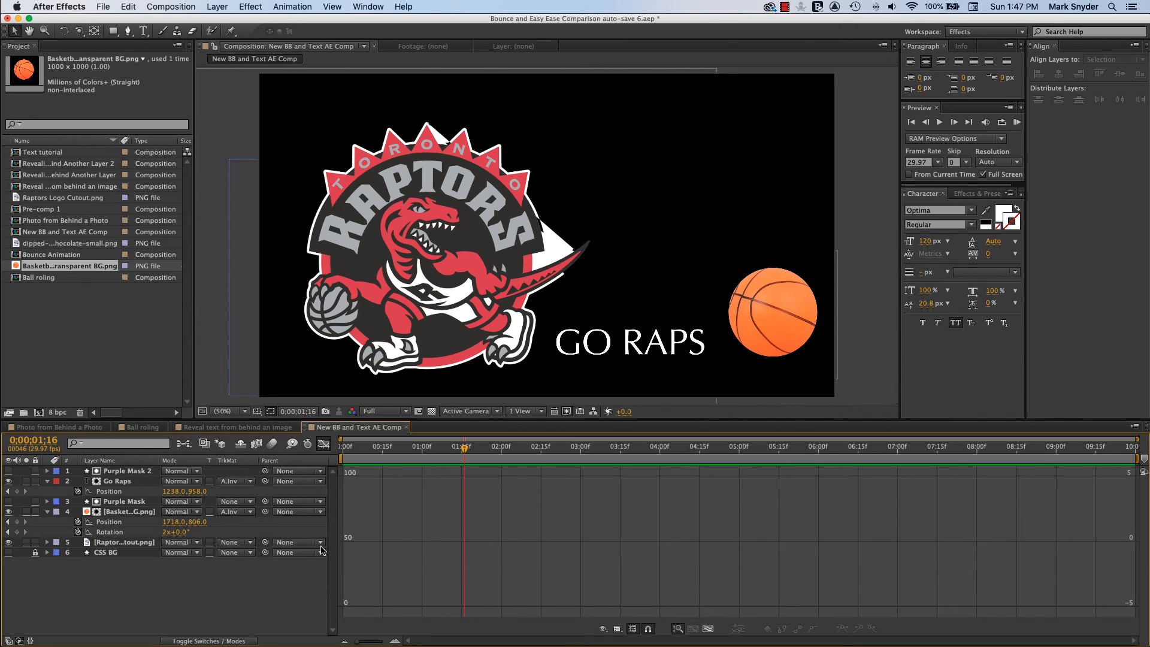
click(126, 483)
click(324, 444)
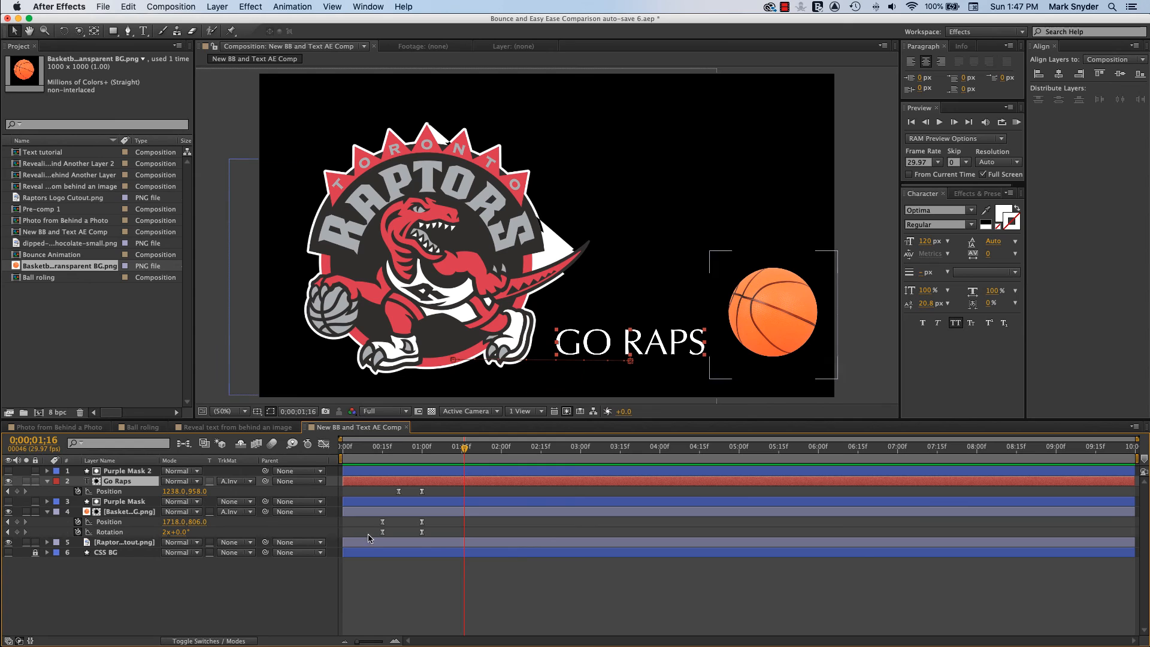
drag(451, 499, 383, 486)
click(324, 444)
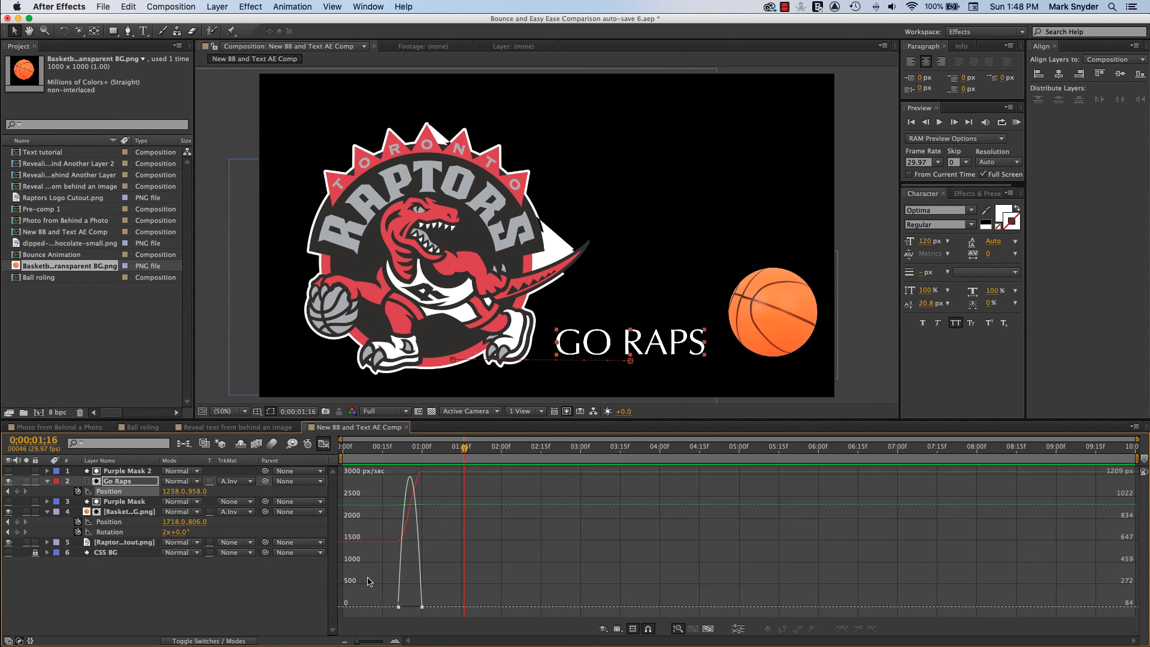
- Try reshaping the Go Raps speed curve to peak sharply just after its first Position keyframe and slow gradually toward the last
drag(421, 608, 411, 612)
click(421, 609)
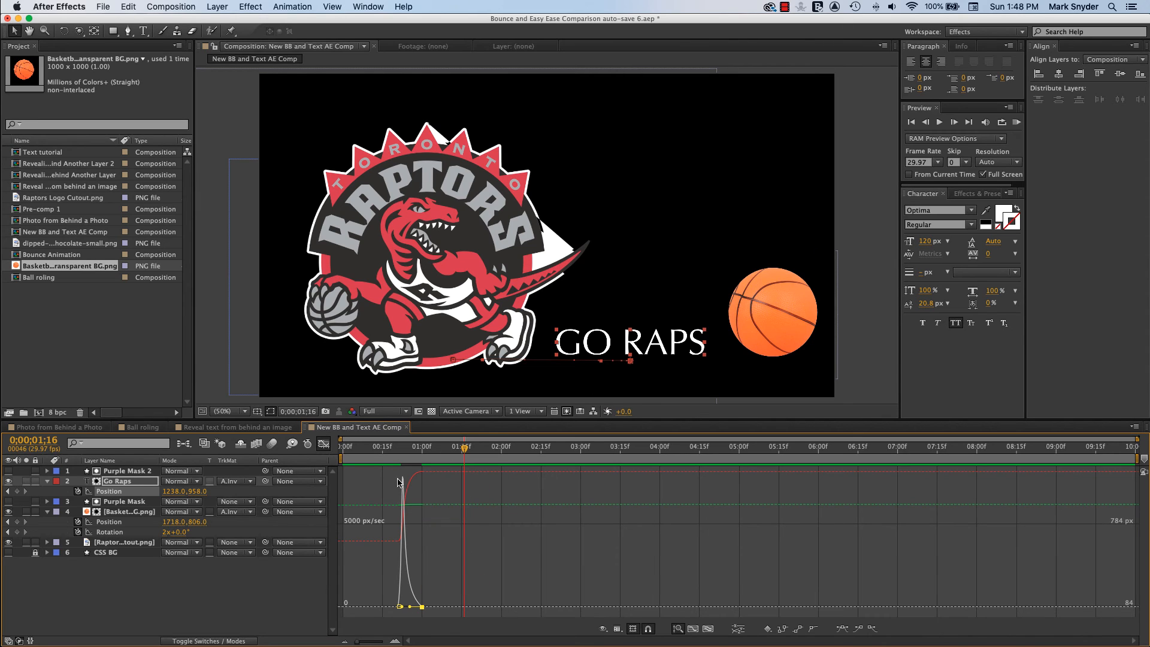
drag(411, 609, 410, 607)
click(400, 607)
- Leave the Graph Editor and preview the text's reshaped motion from about frame 10
click(323, 444)
click(290, 586)
drag(466, 449, 369, 476)
key(space)
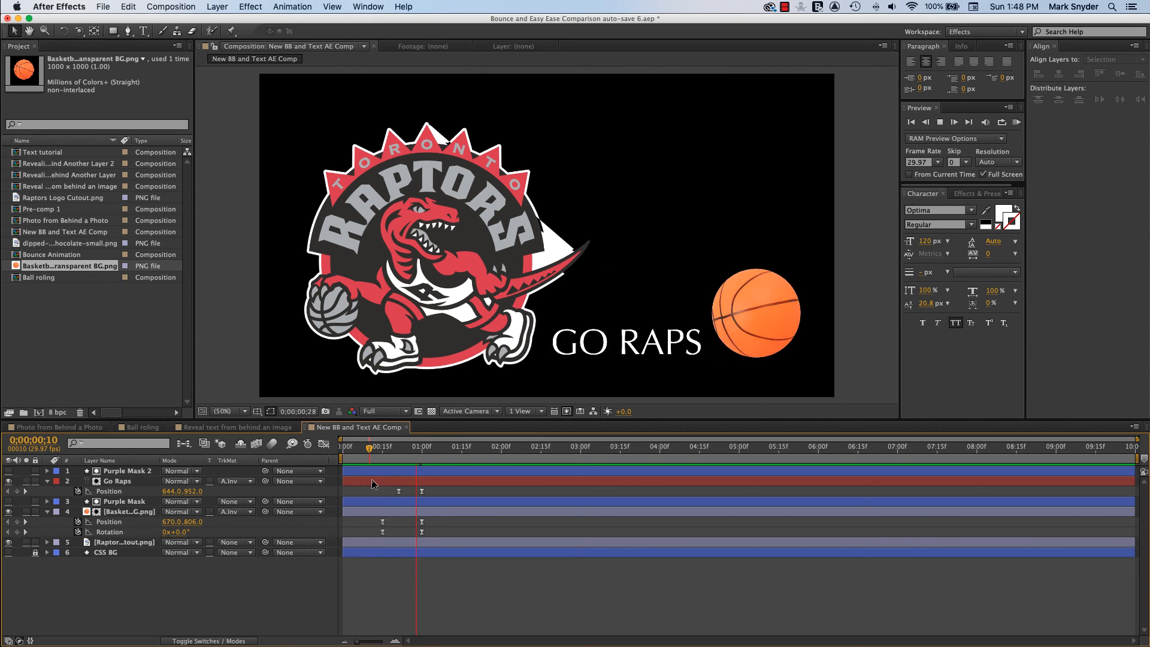
key(space)
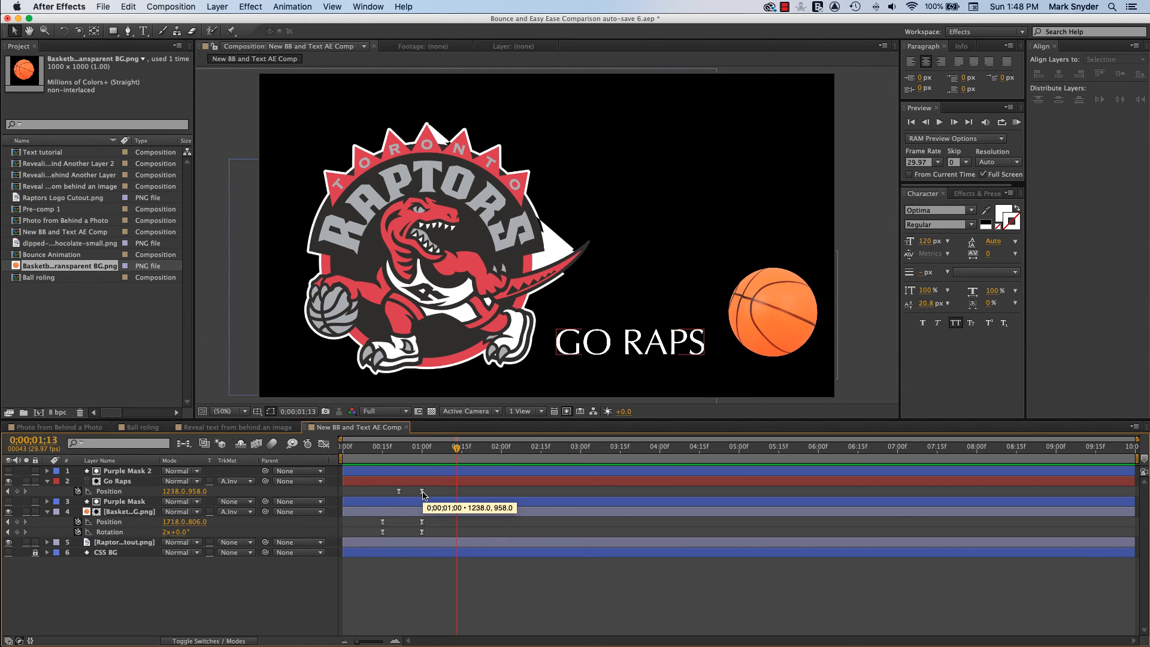
- Return to the layer timeline and convert both Go Raps Position keyframes back to linear, removing the custom speed curve
key(super+z)
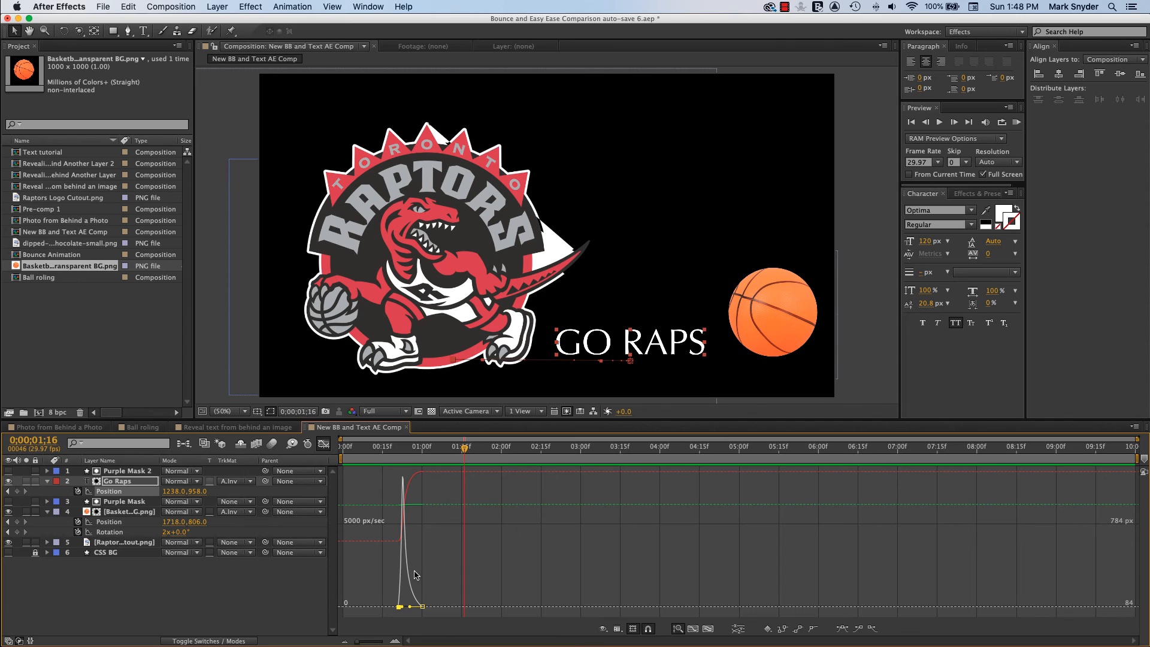
click(422, 606)
click(323, 444)
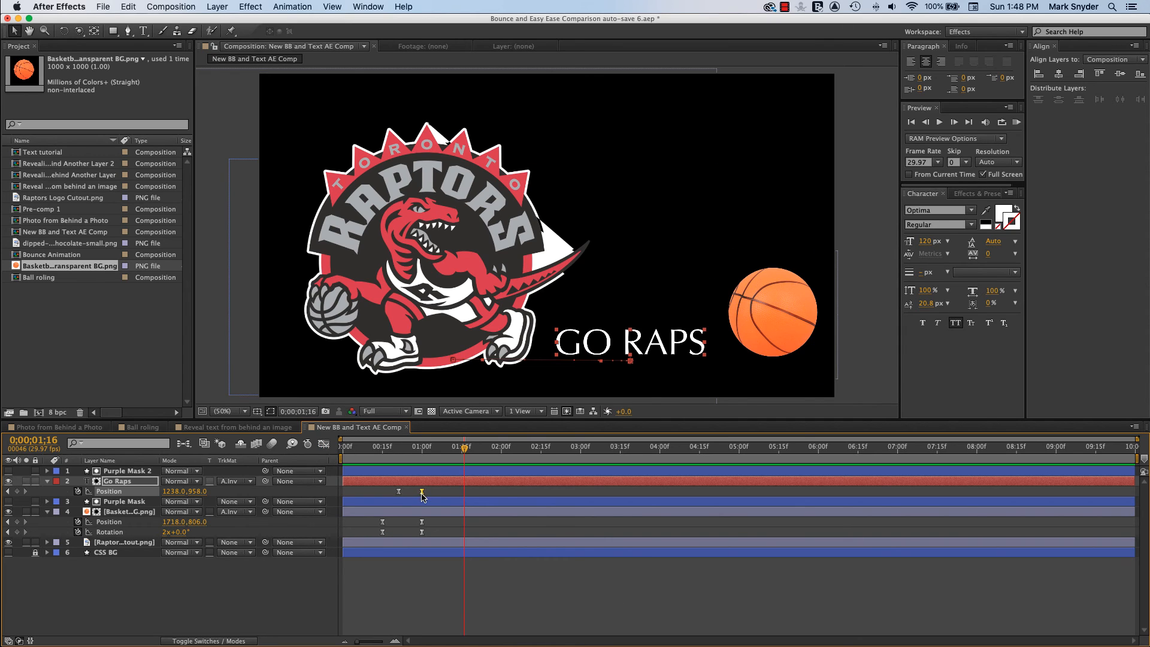
drag(441, 490, 386, 508)
super+click(423, 492)
click(453, 492)
drag(389, 491, 446, 495)
- Apply Easy Ease to both Go Raps Position keyframes and preview the animation from about frame 9
right_click(422, 494)
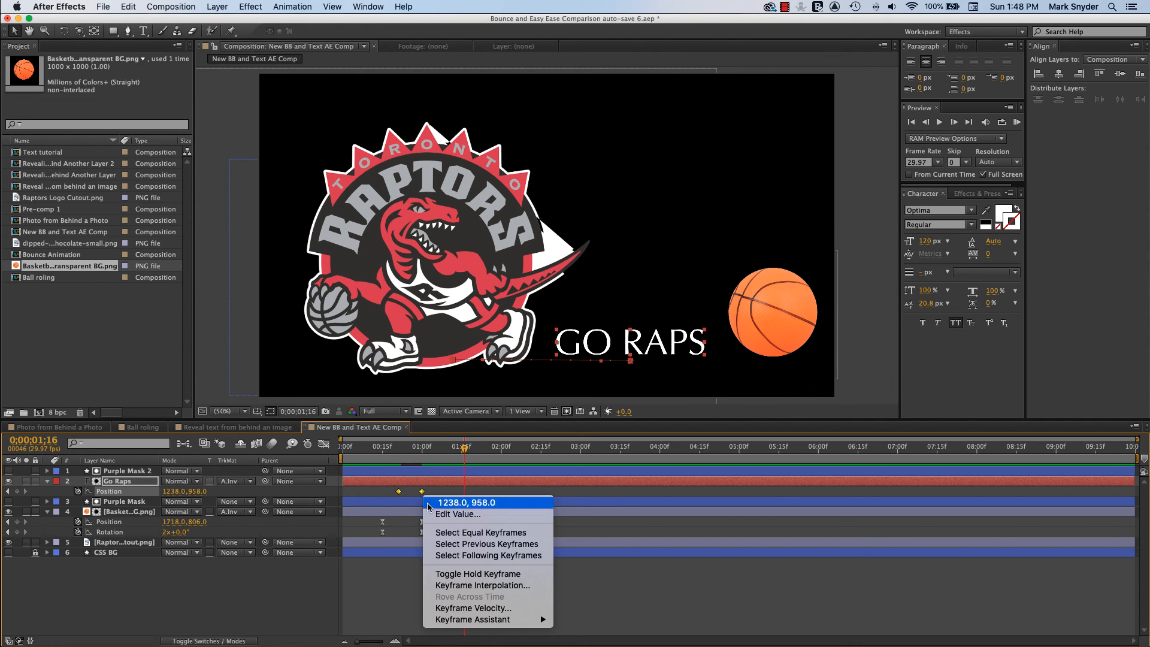
mouse_move(534, 620)
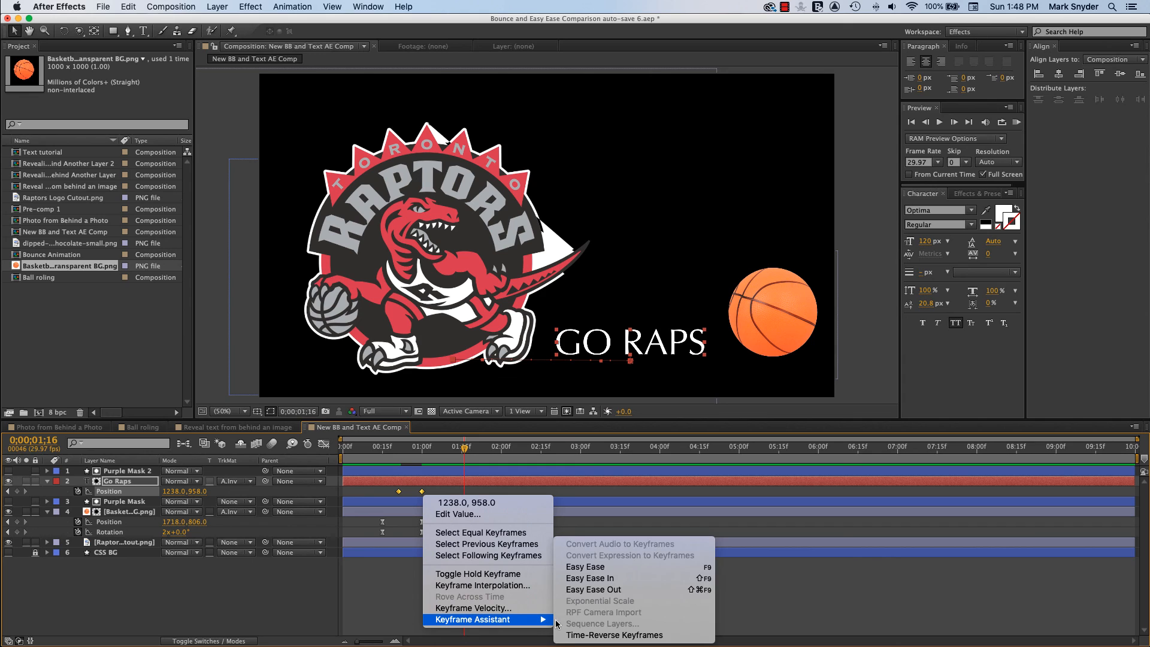
click(586, 567)
key(KP_0)
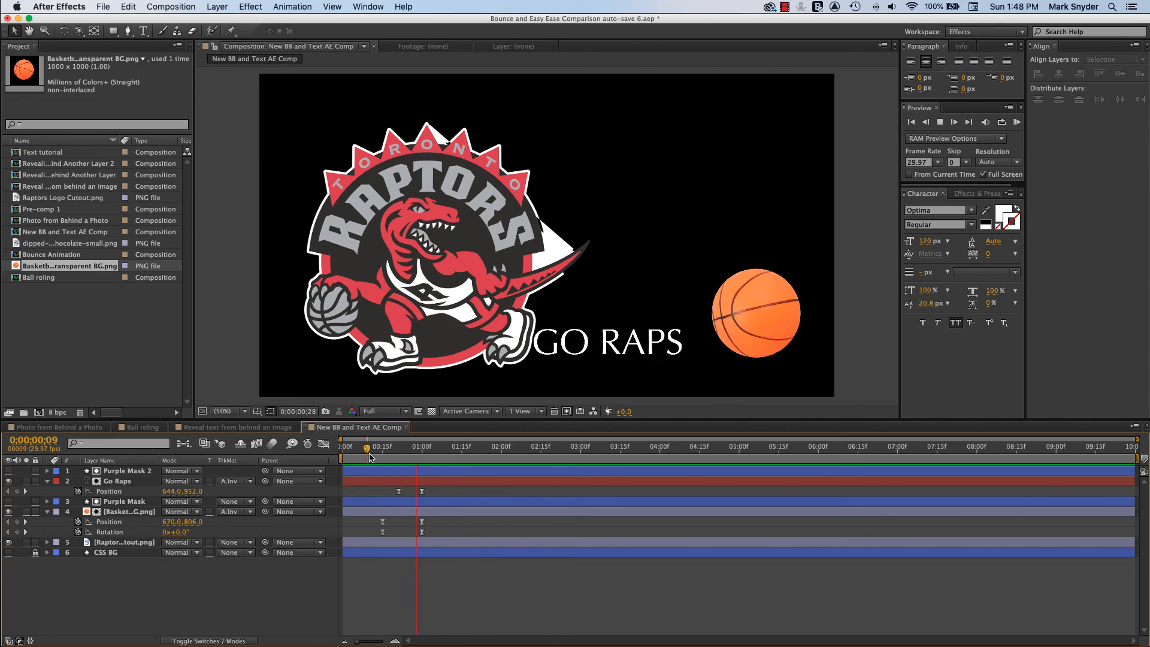
- Enable motion blur for the composition and for the Go Raps and basketball layers, and preview the animation from the first frame
key(space)
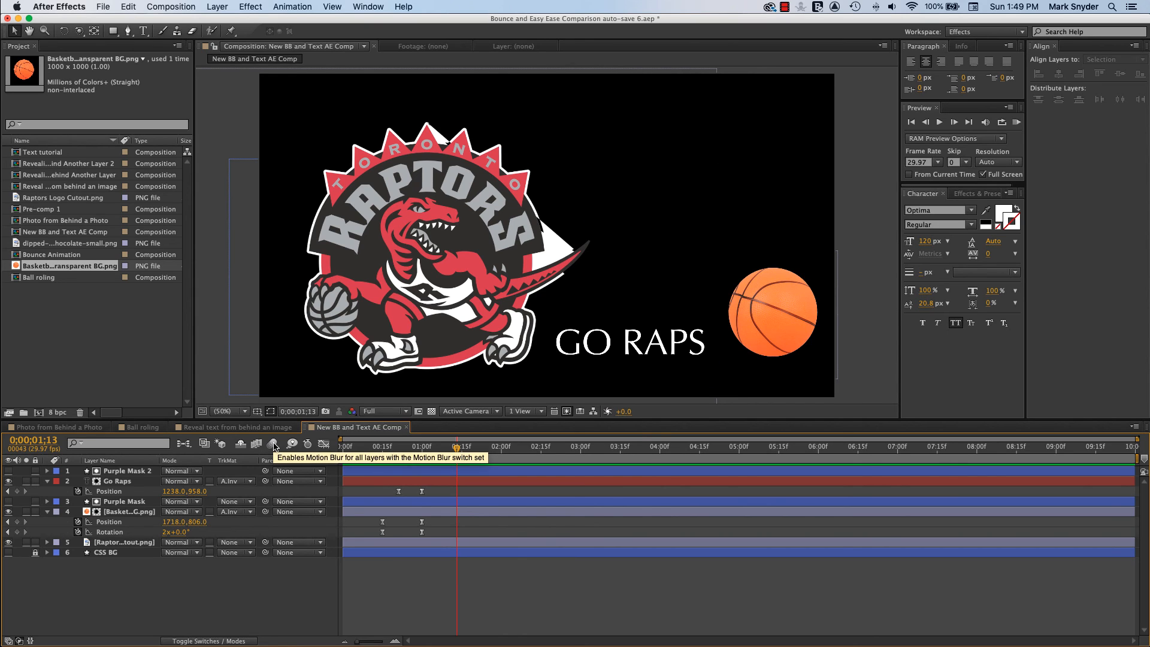
click(269, 447)
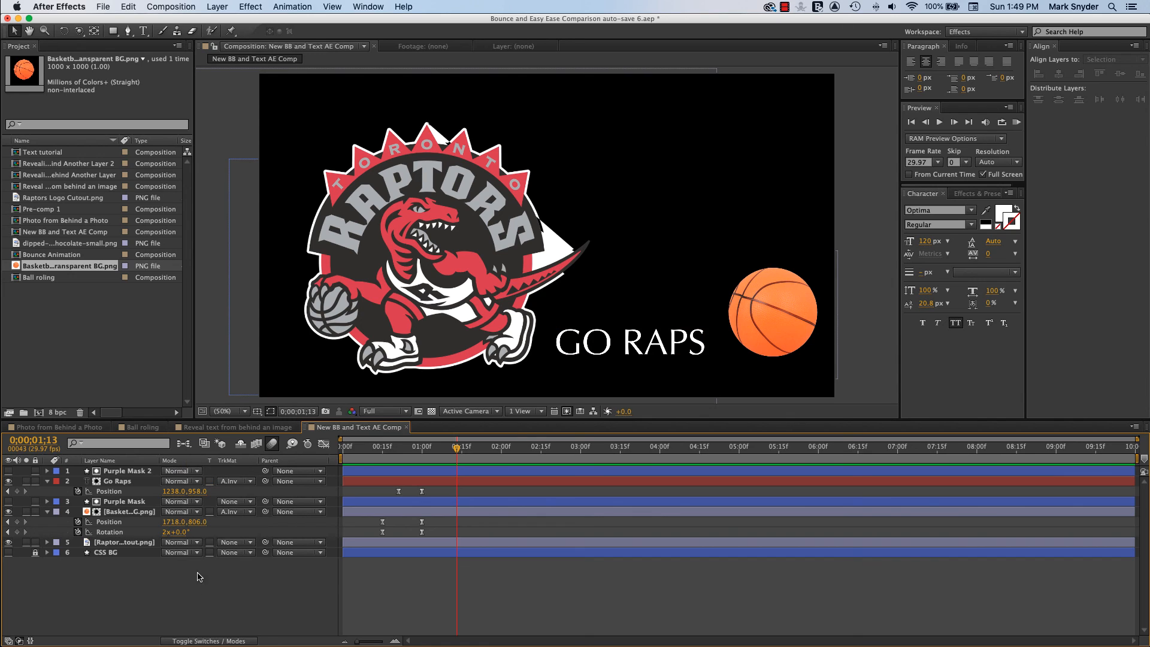
click(202, 641)
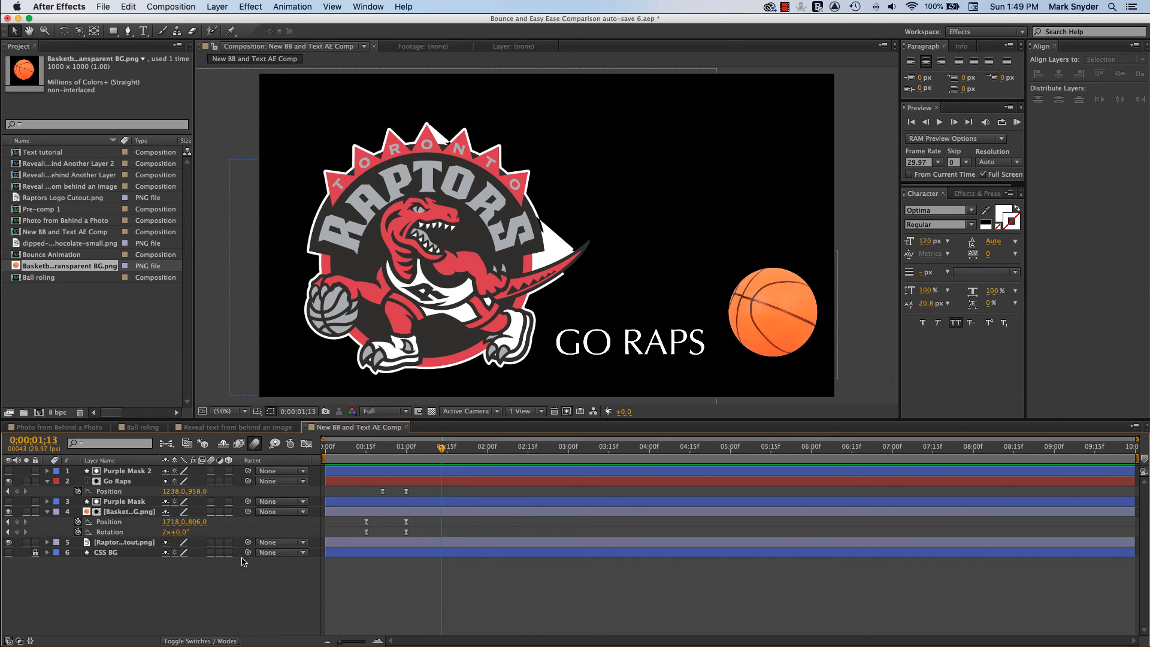
click(211, 482)
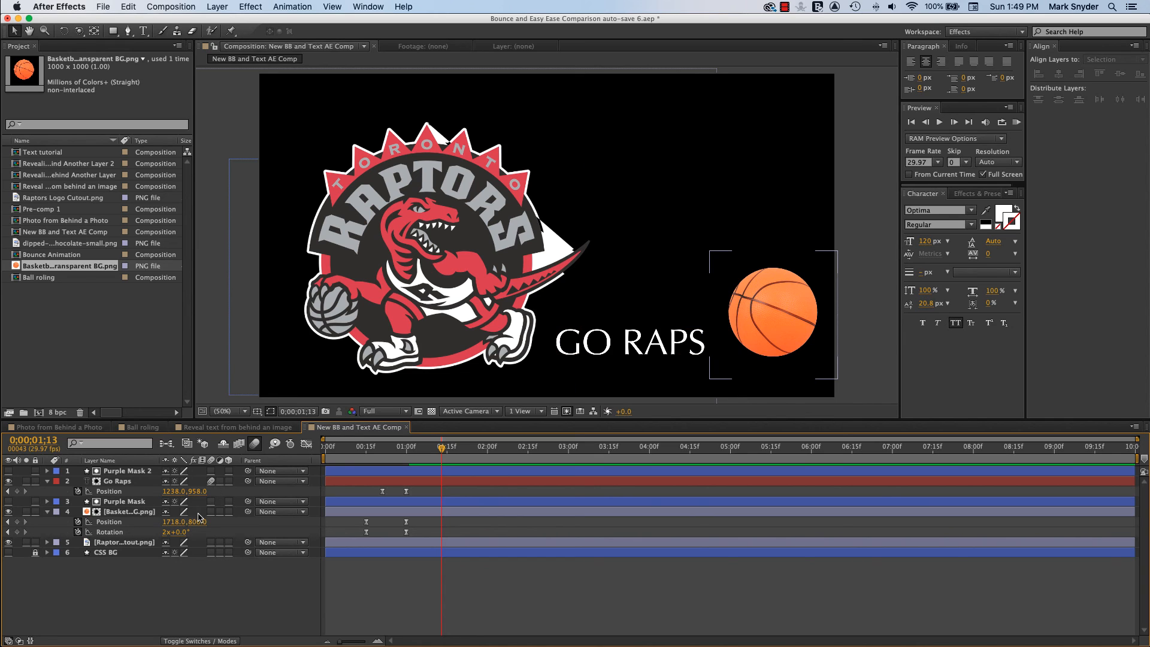
click(211, 513)
key(Home)
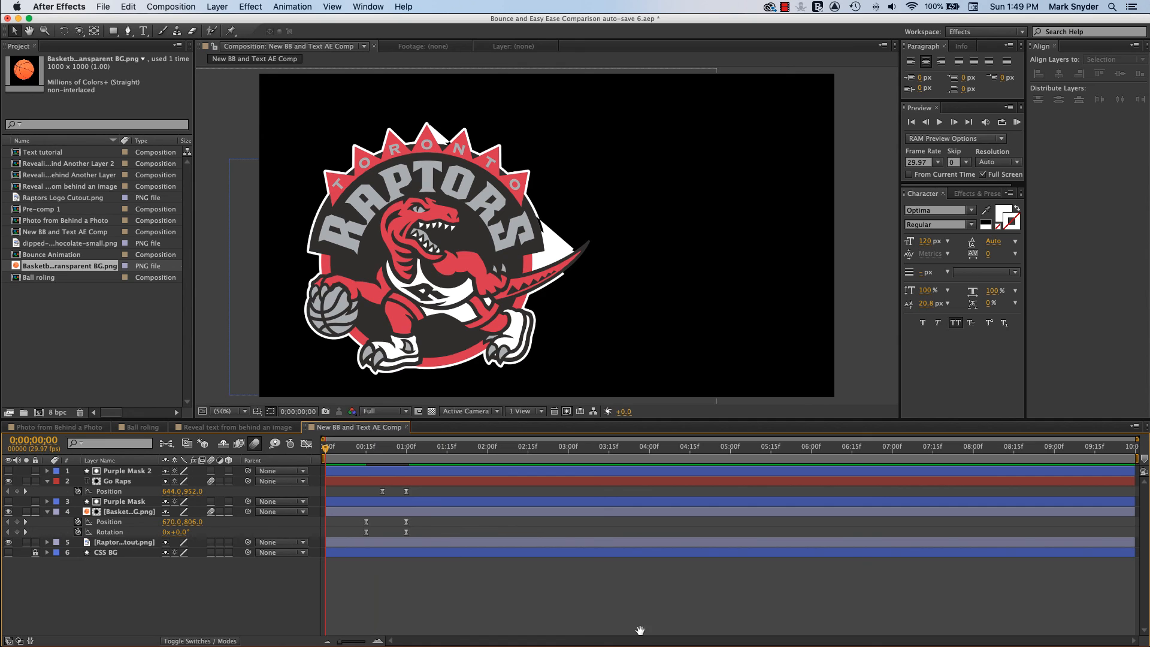
key(space)
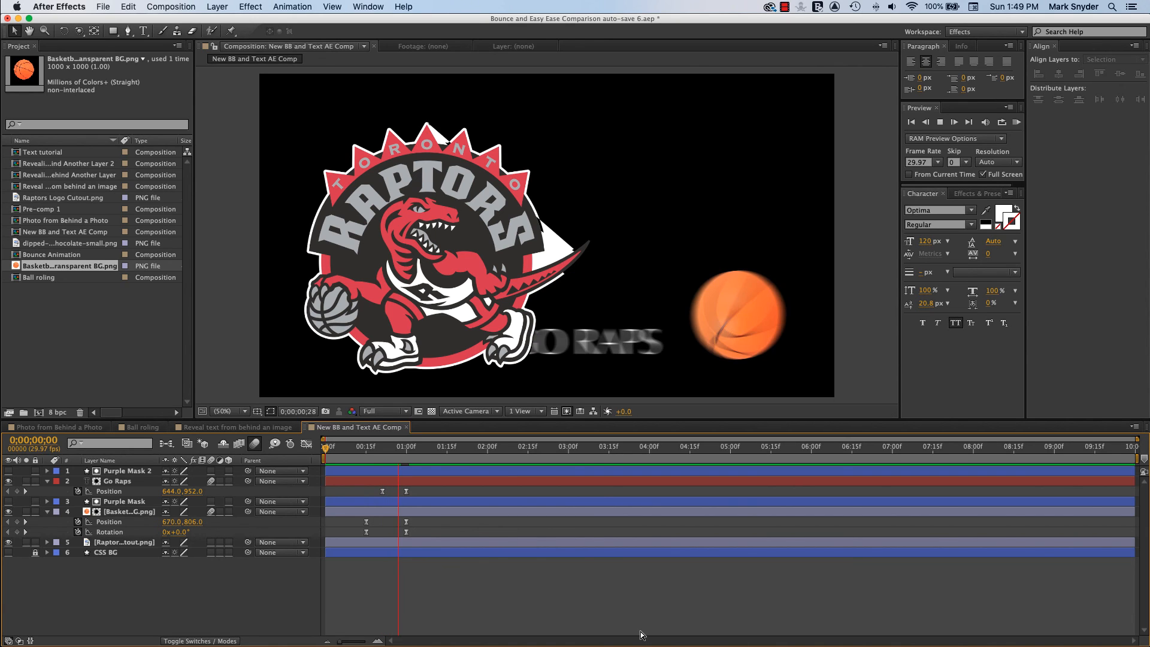
key(space)
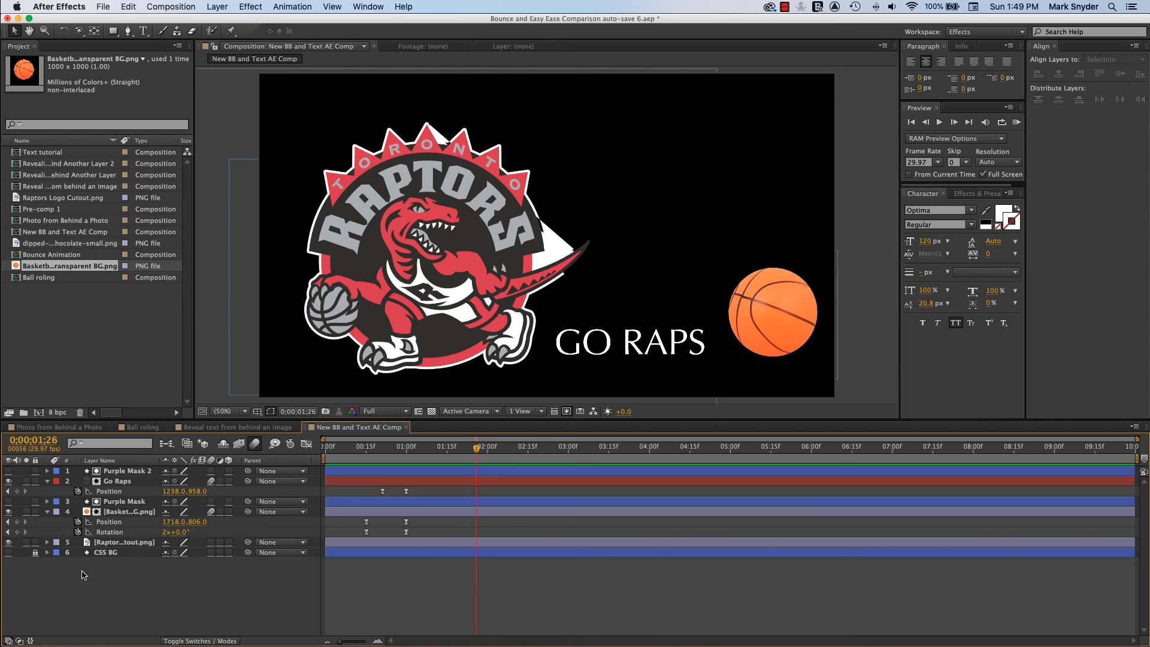
- Show the blue CSS BG background layer and replay the animation against it from about frame 6
click(9, 552)
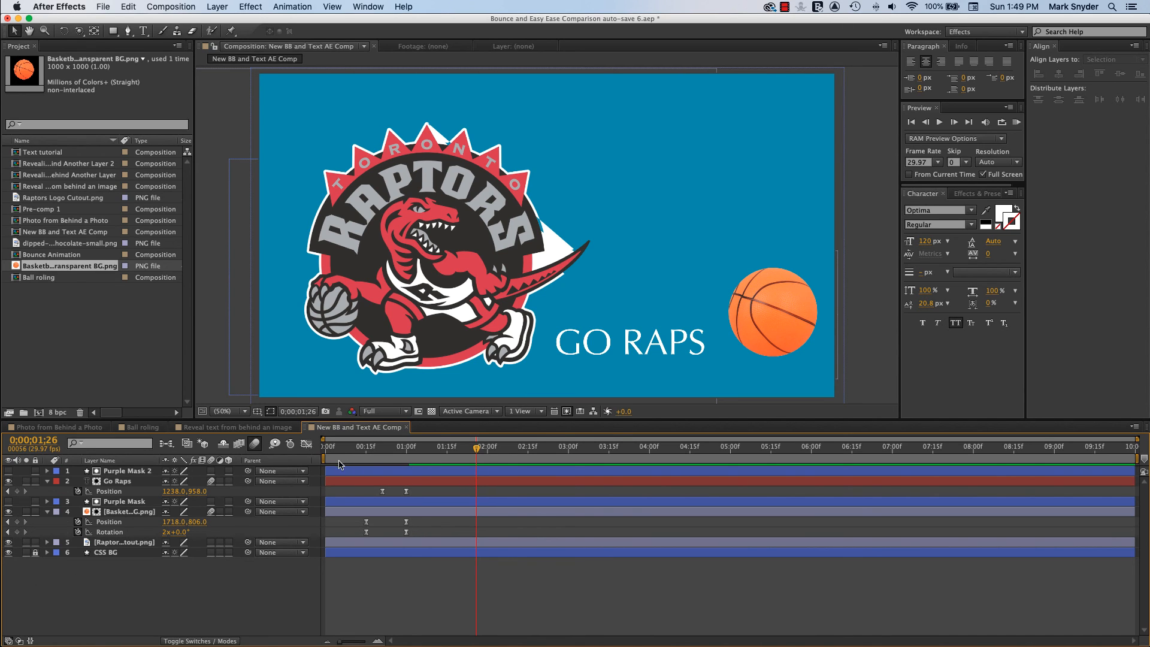
key(space)
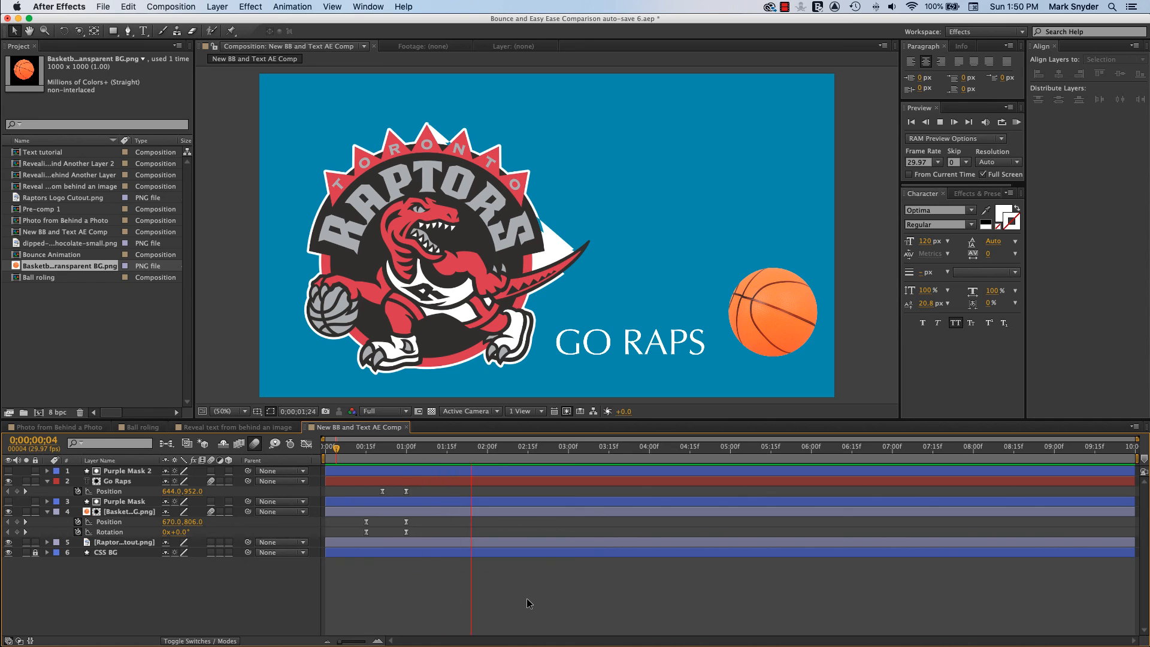
key(space)
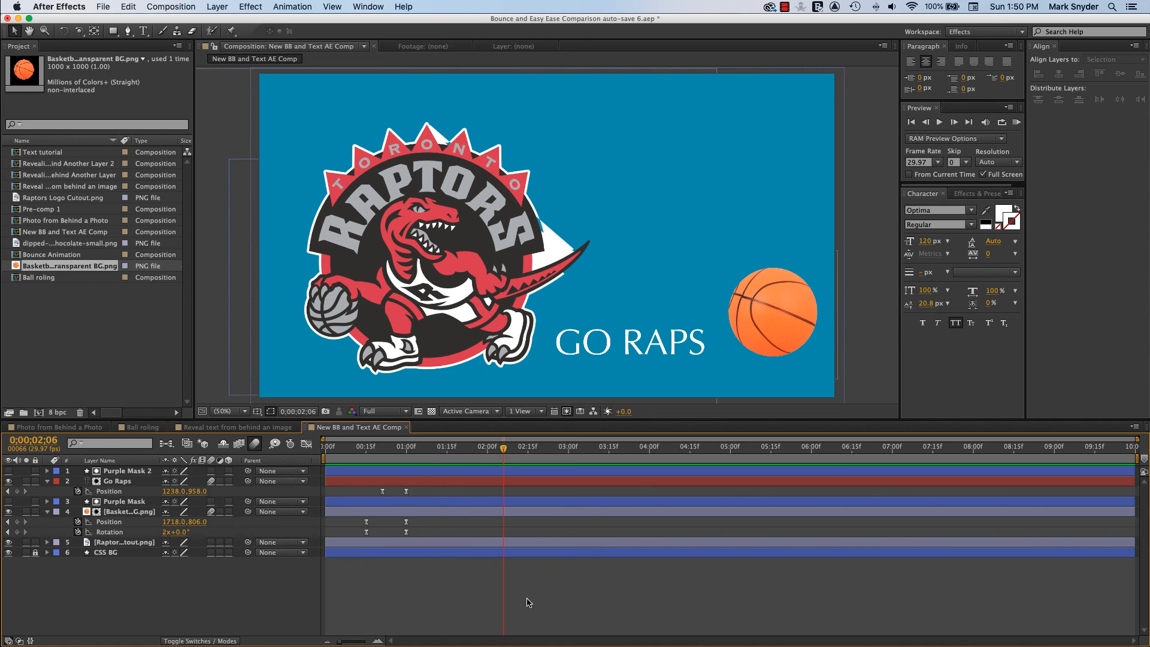
click(343, 455)
key(space)
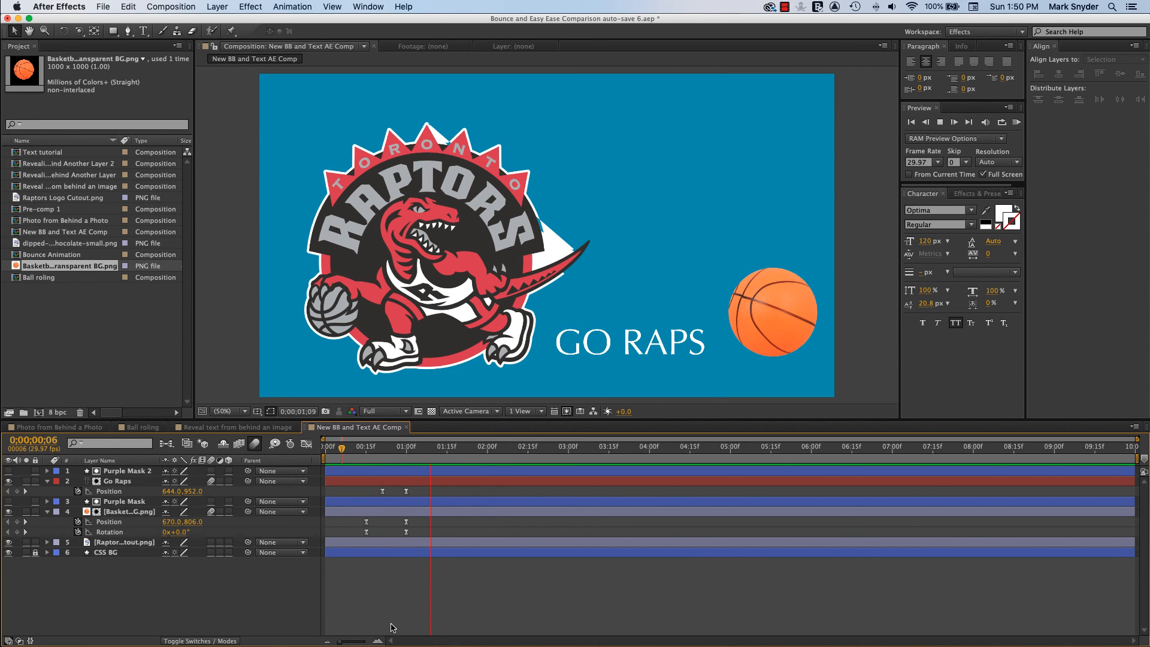
key(space)
click(342, 455)
key(space)
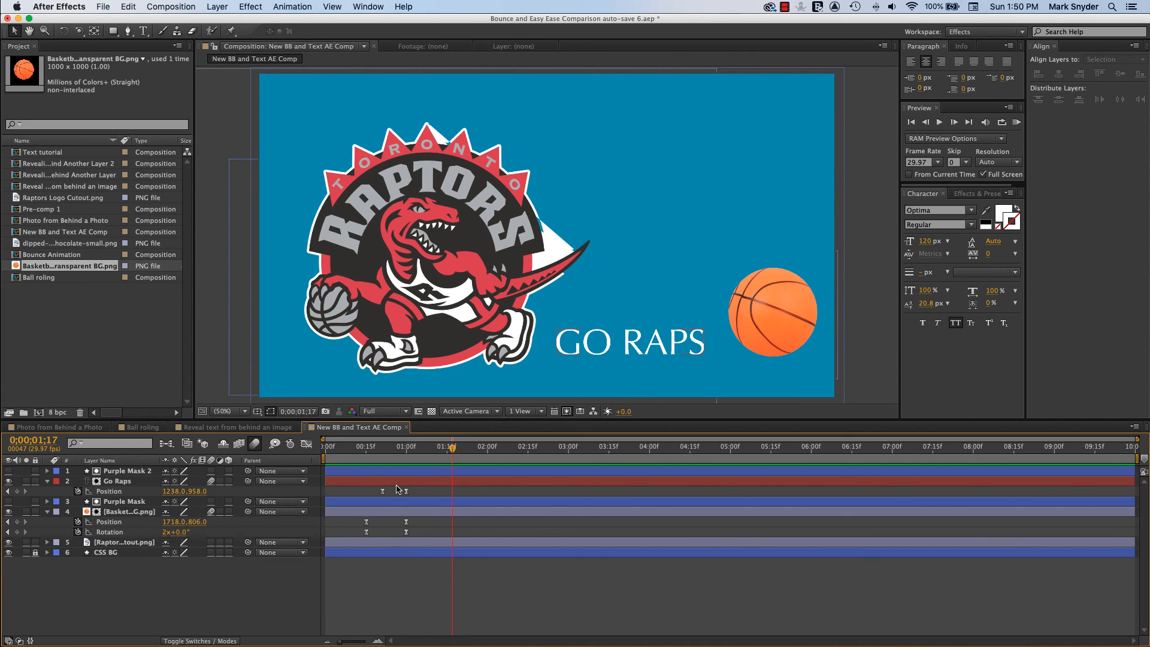
- Move the last Position keyframes of Go Raps and the basketball, plus the basketball's last Rotation keyframe, to about 0;00;01;08
drag(398, 482, 407, 482)
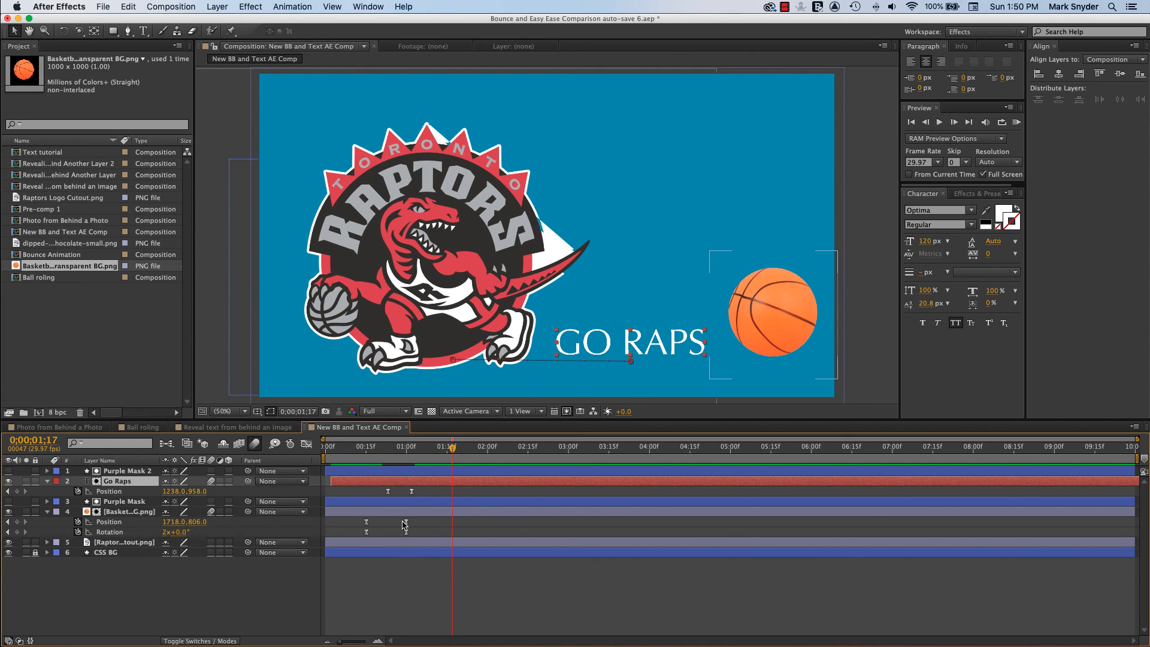
key(super+z)
click(421, 566)
drag(440, 584, 429, 492)
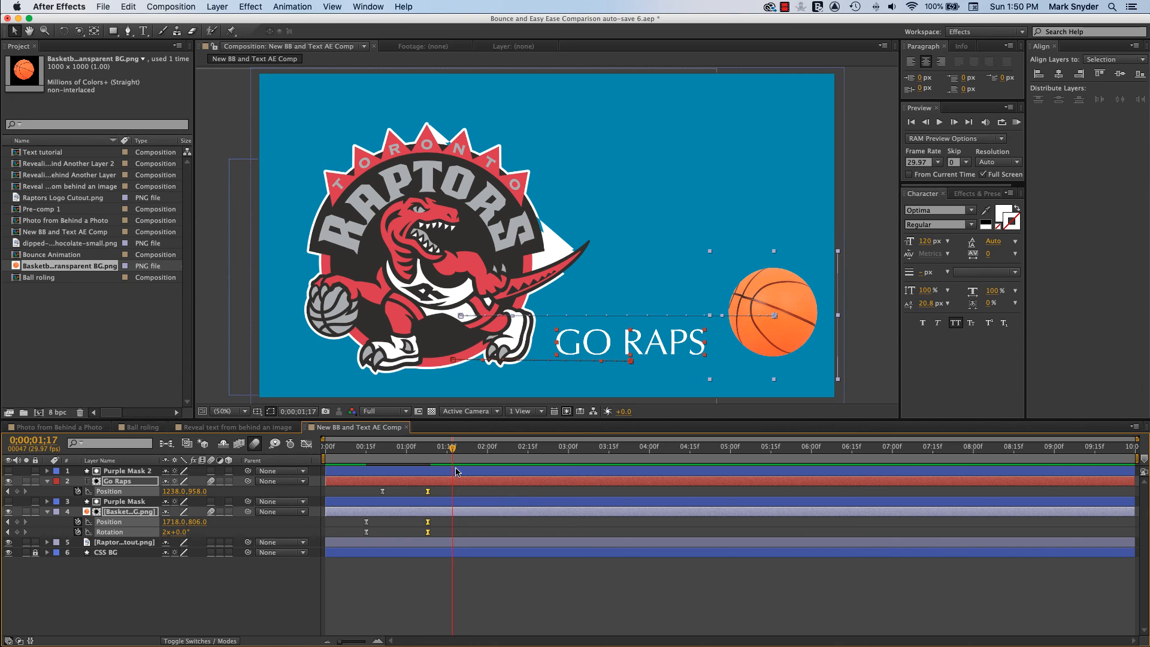
- Preview the animation with its extended timing, first from frame 0 and again from about frames 8 and 6
drag(453, 448, 323, 470)
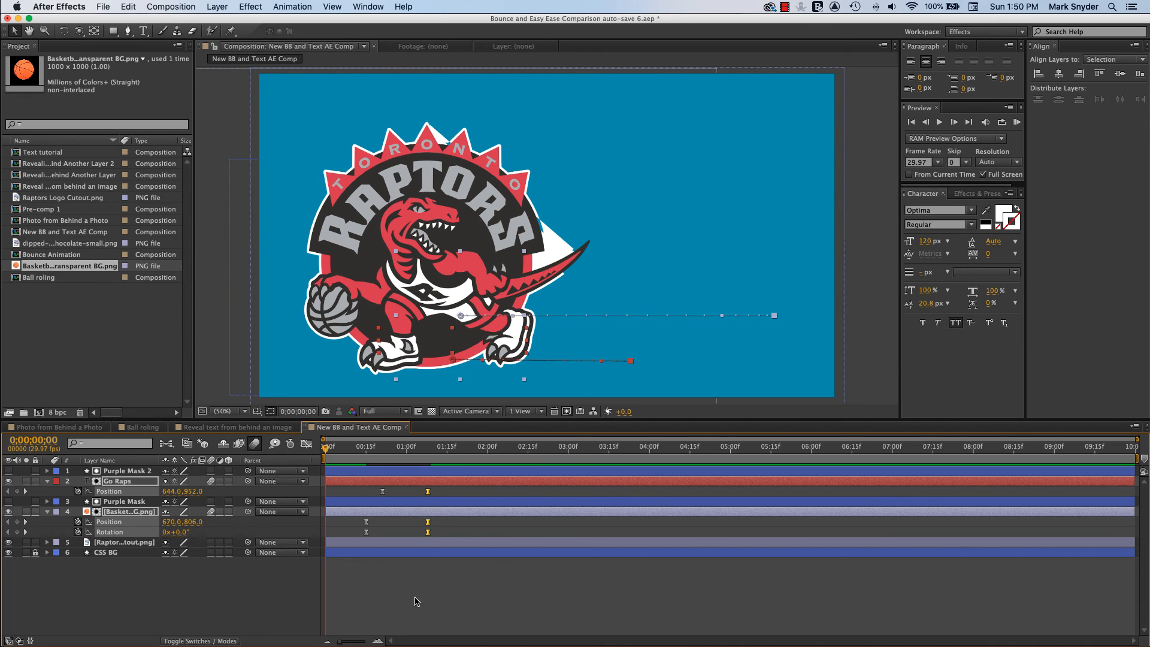
key(space)
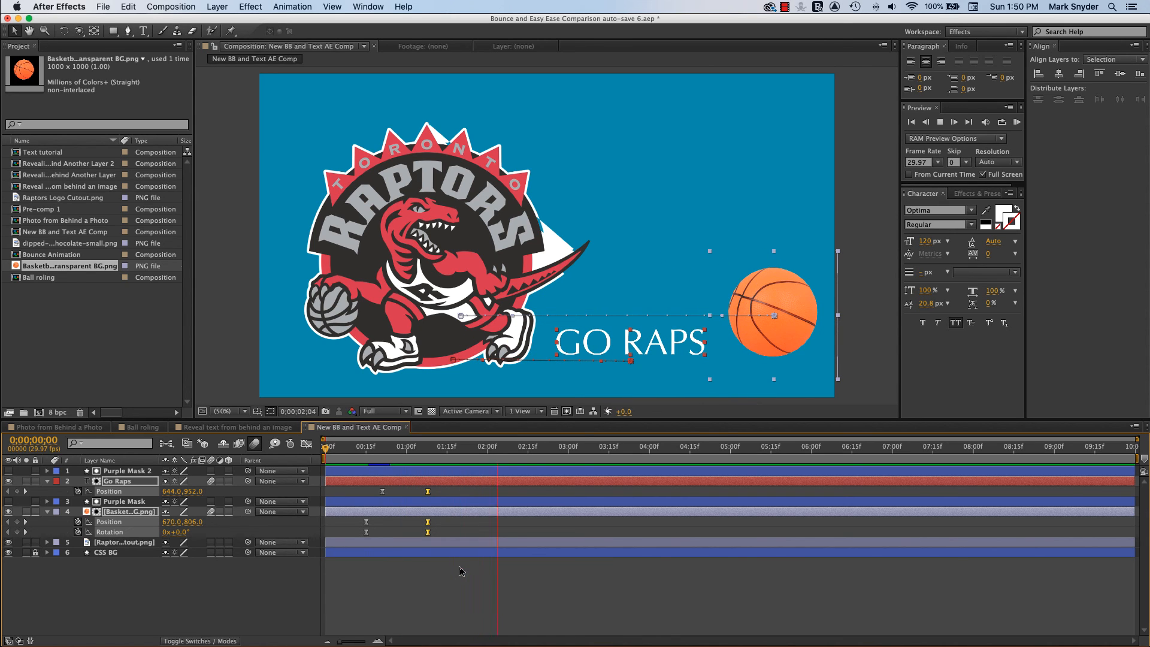
key(space)
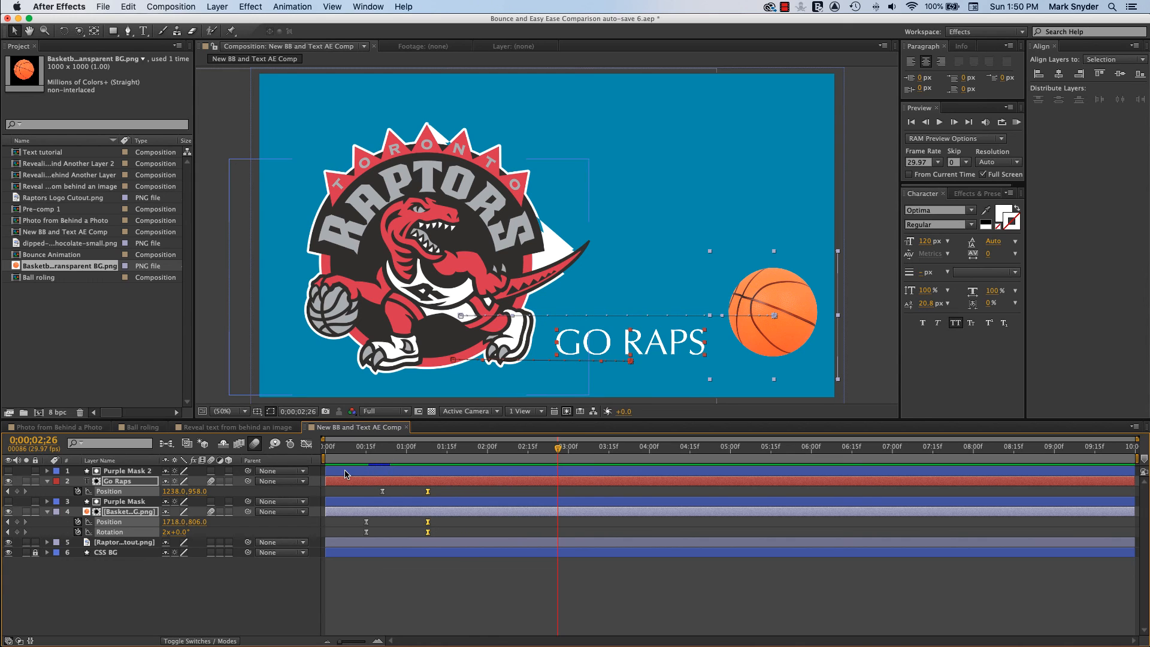
key(space)
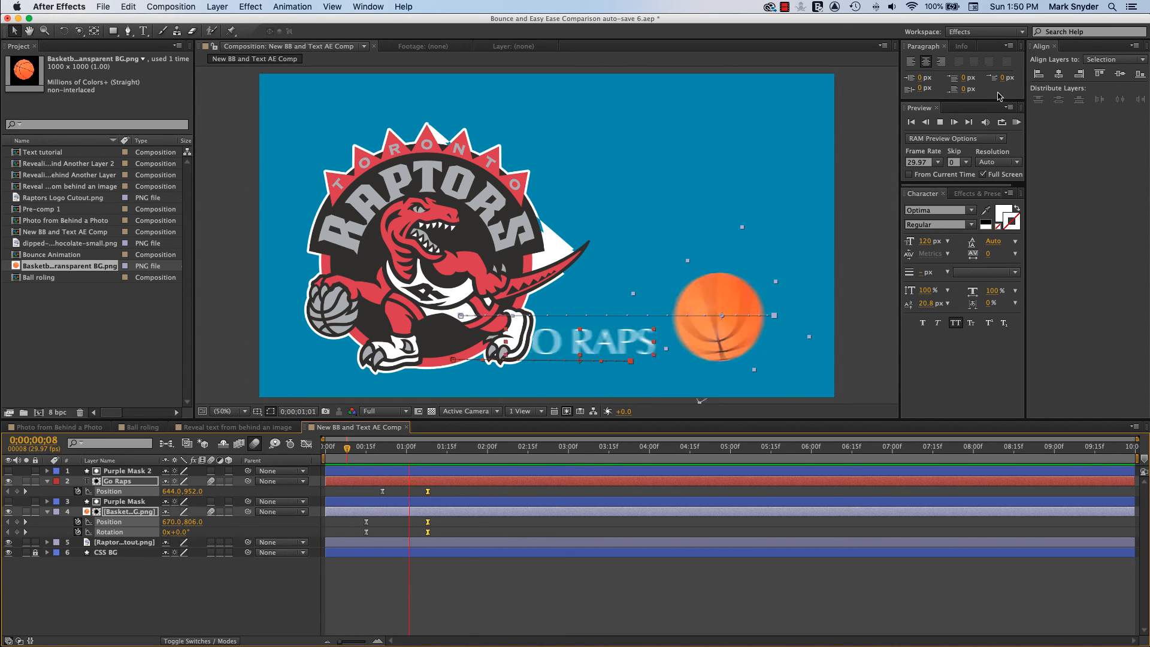
key(space)
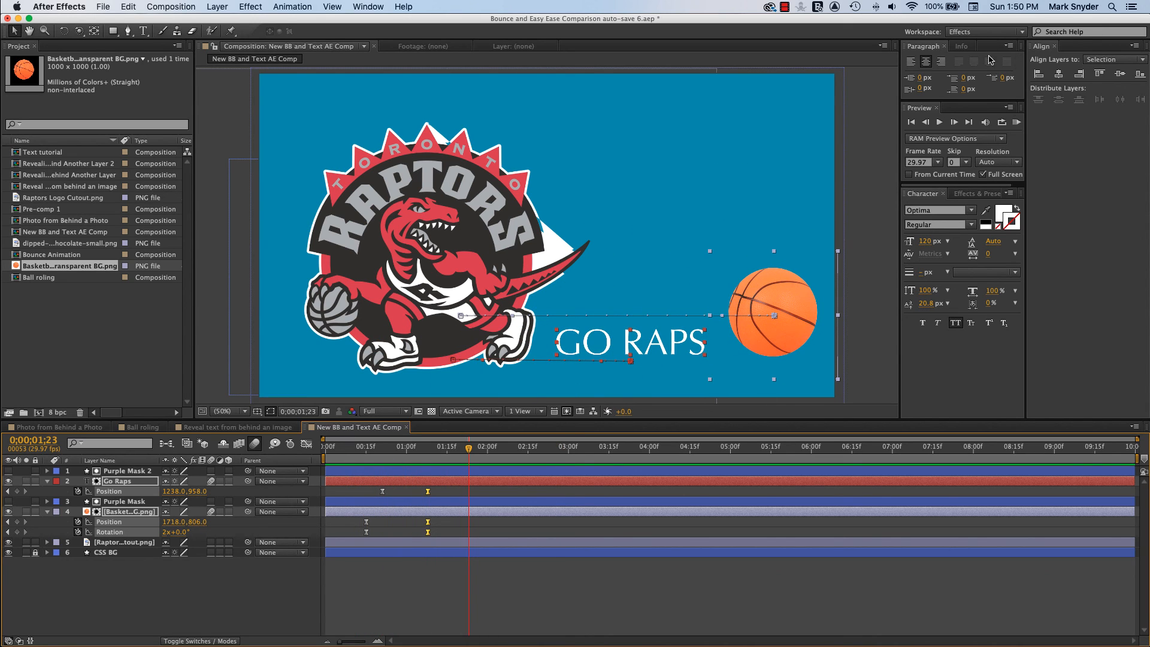
click(342, 457)
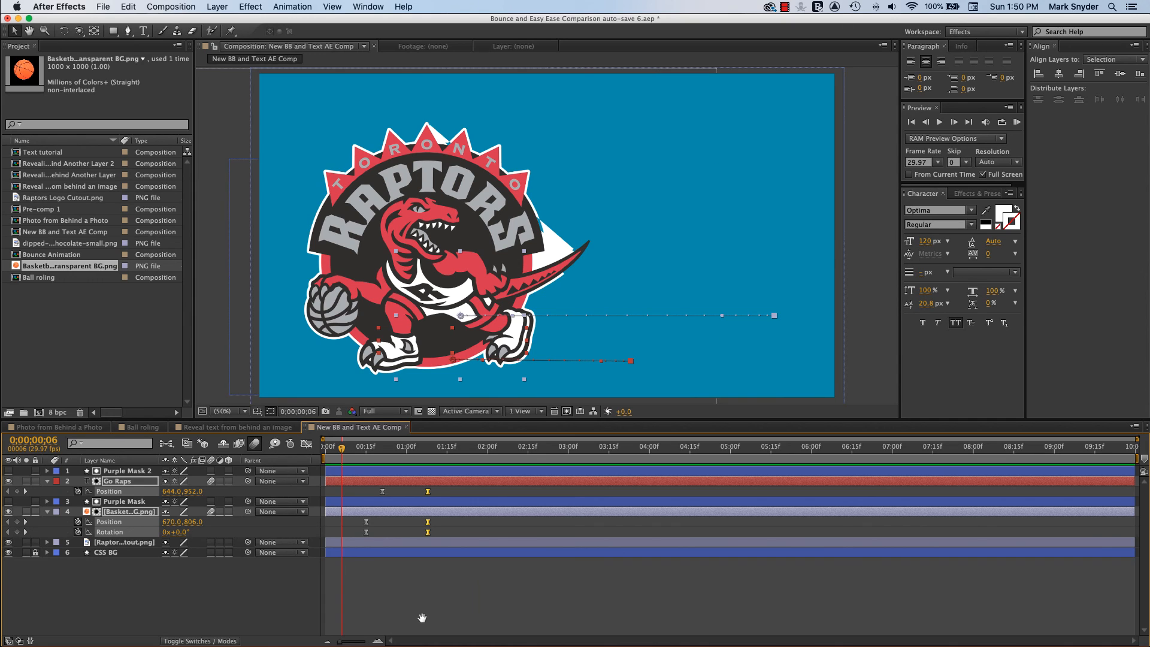
key(space)
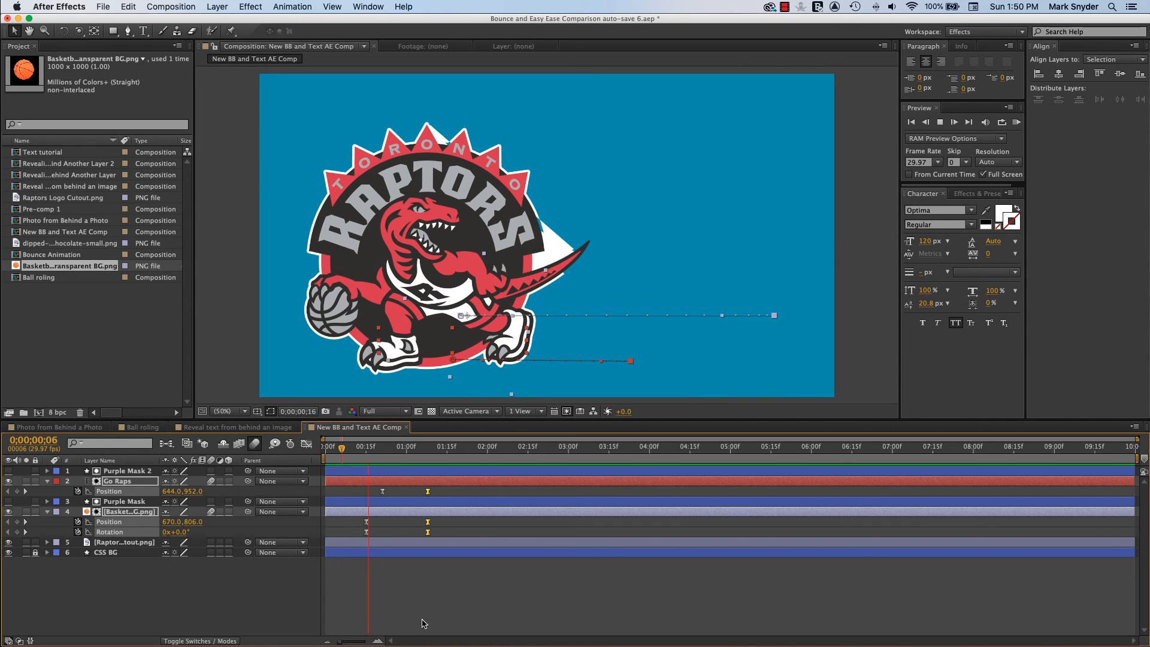
key(space)
- Deselect the keyframes and replay the ball and text reveal from frame 9
drag(385, 454, 350, 454)
click(179, 610)
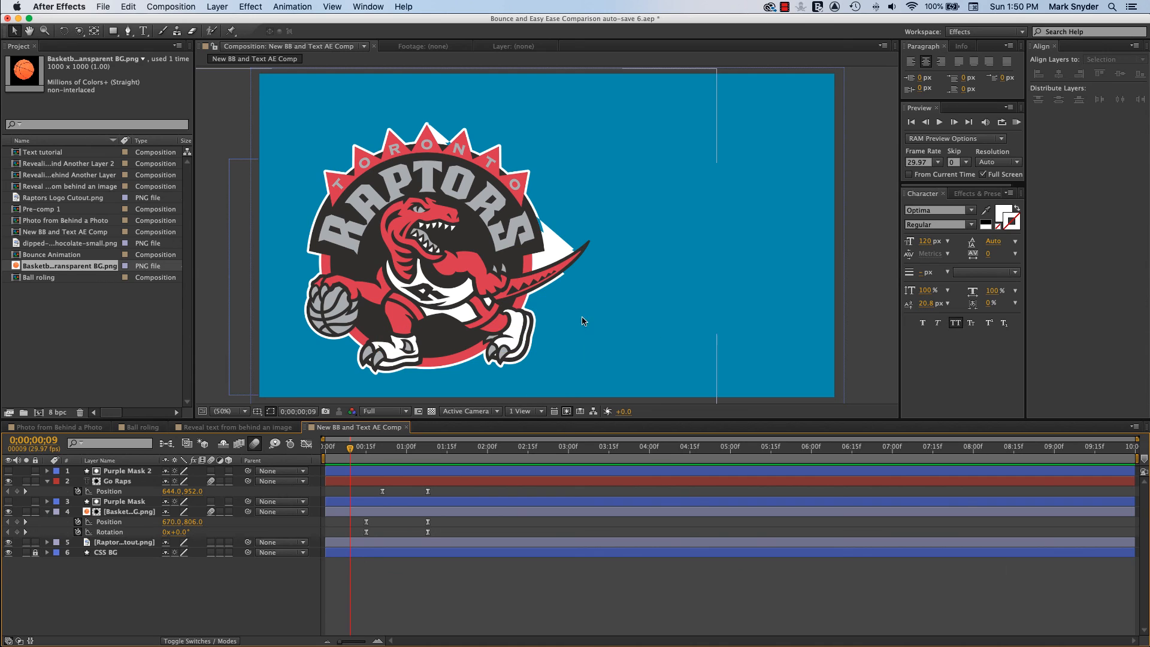
key(space)
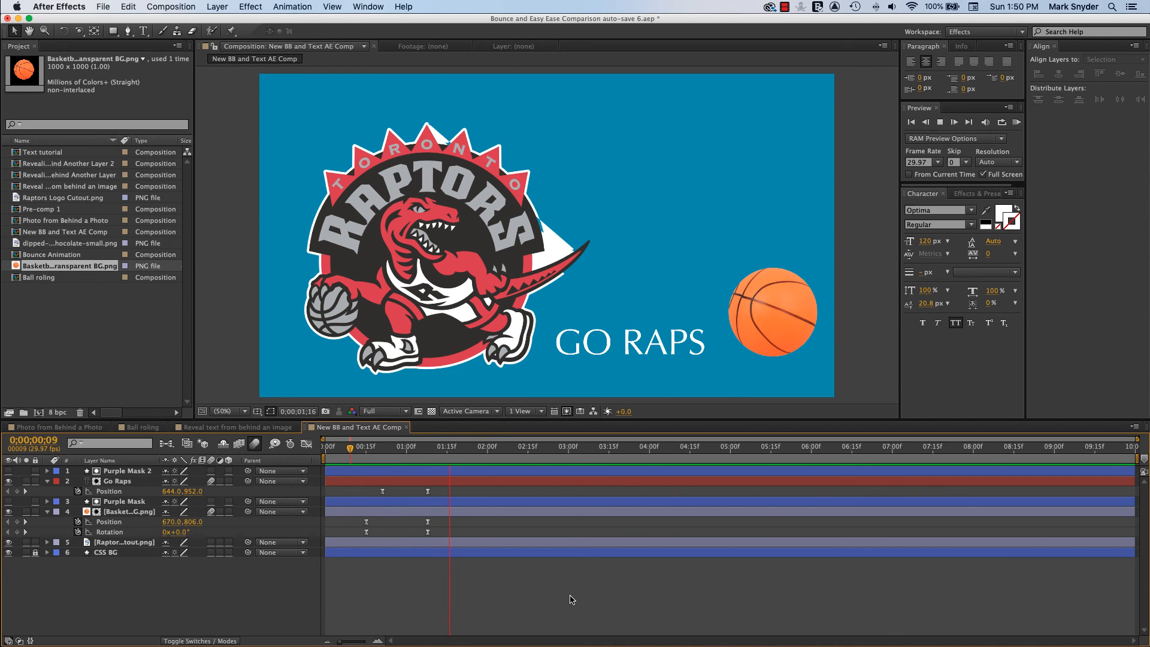
key(space)
click(350, 462)
key(space)
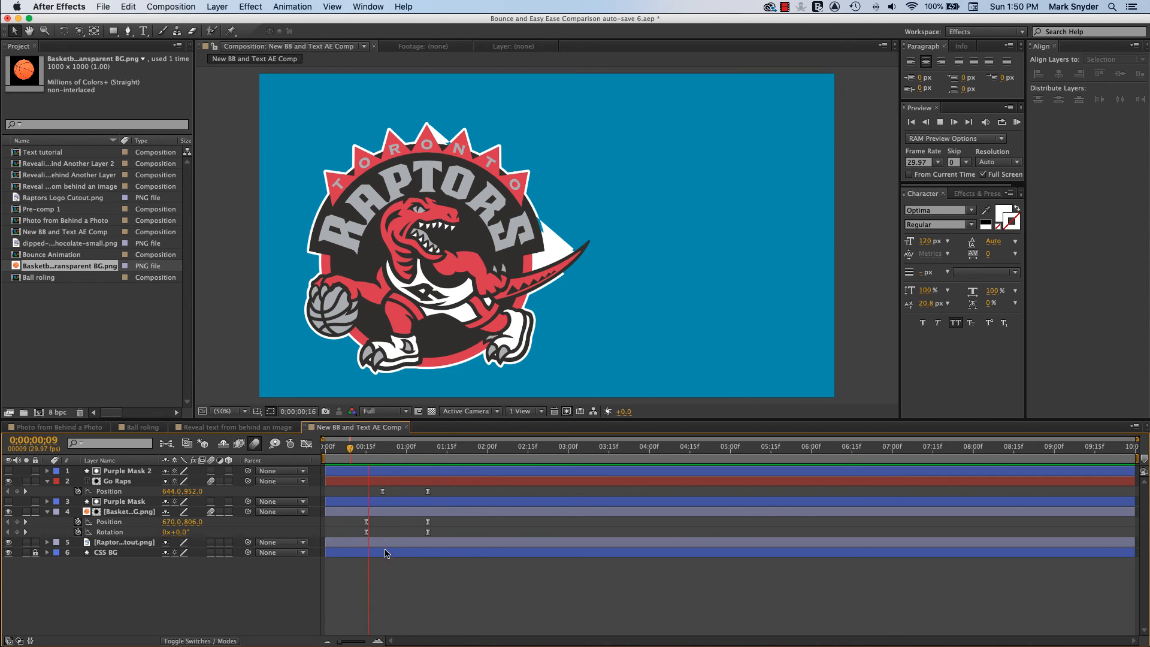
key(space)
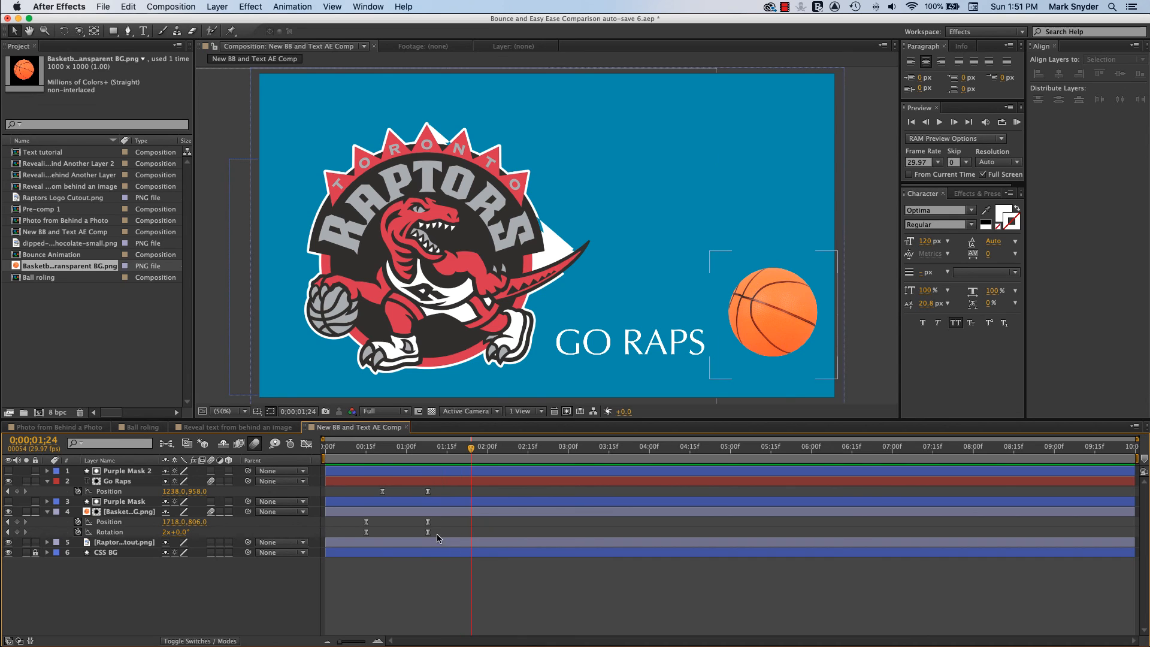
- Try moving the ending Position and Rotation keyframes of both layers to about 0;00;02;13 and preview the motion from frame 7
drag(462, 579, 525, 501)
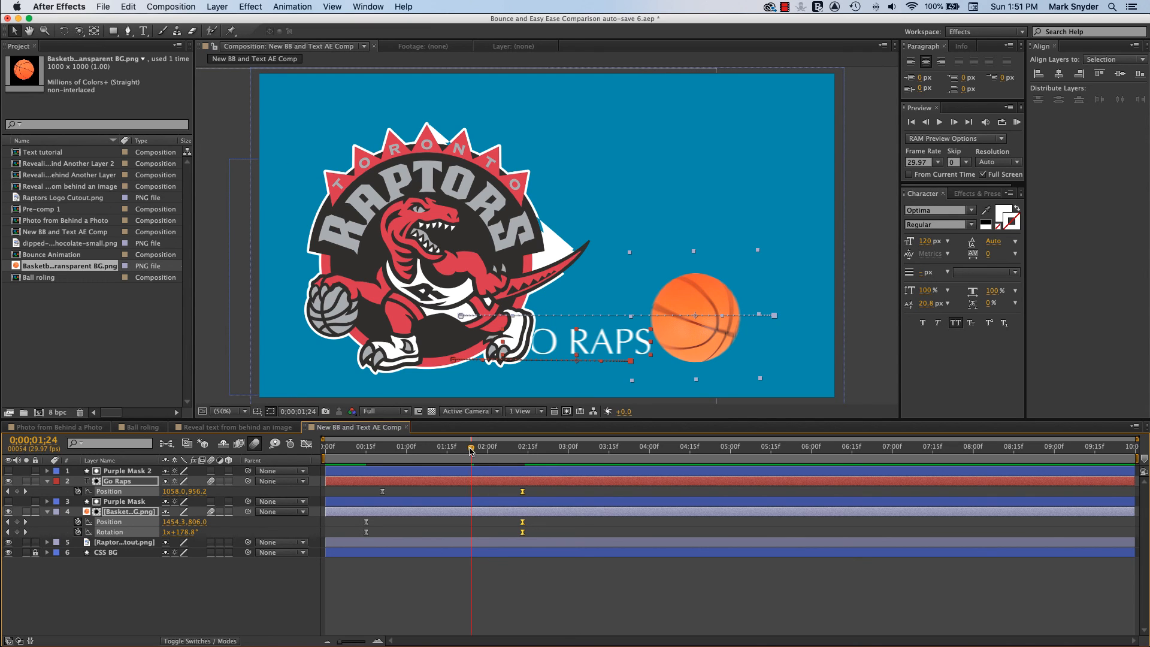
key(KP_0)
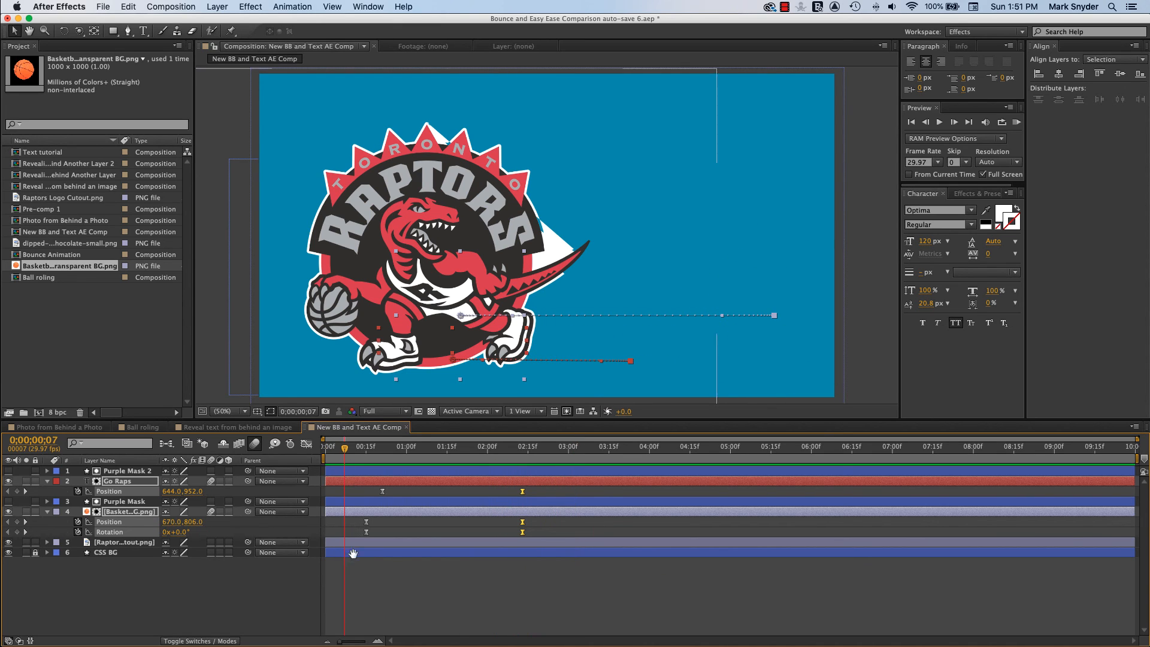
click(187, 617)
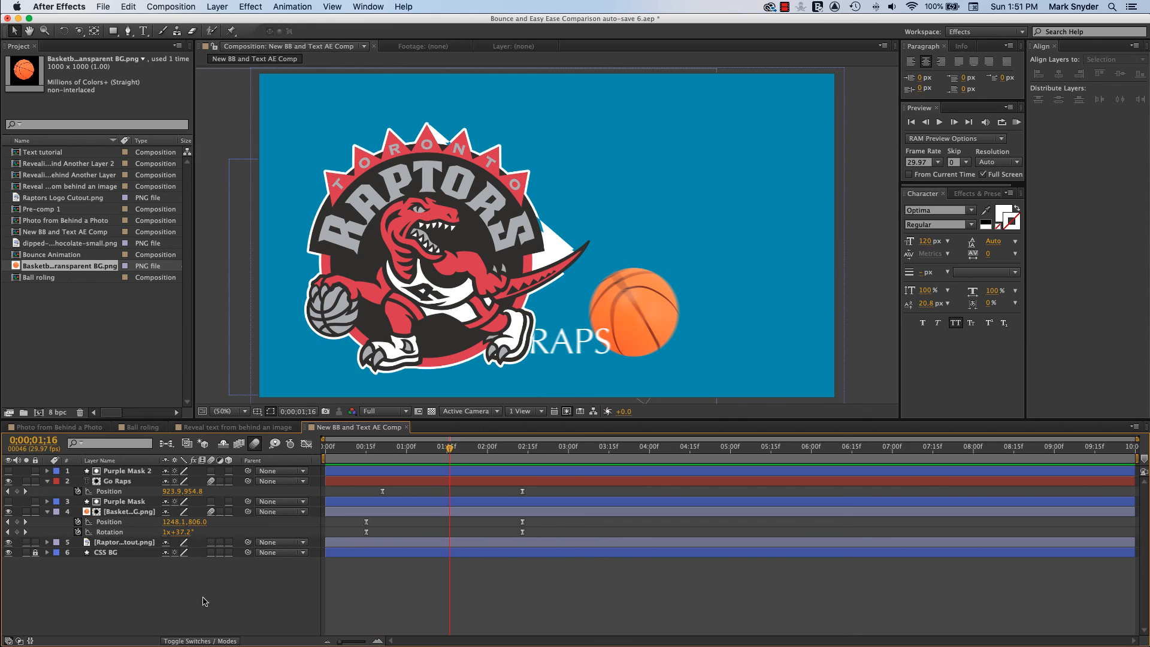
key(KP_0)
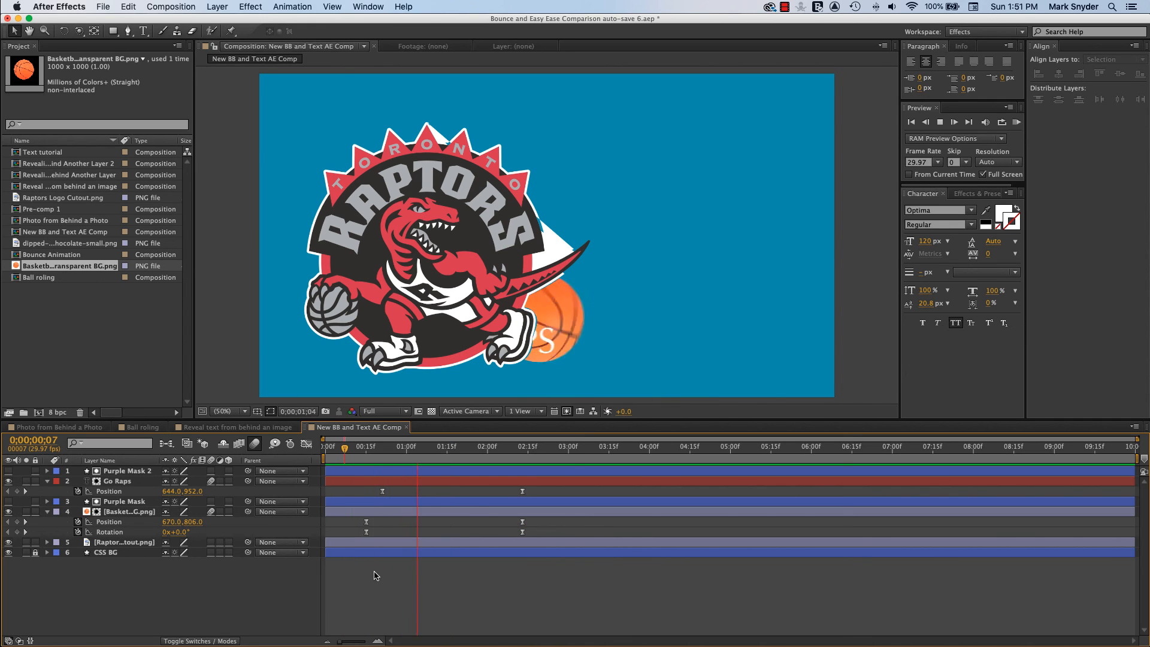
key(space)
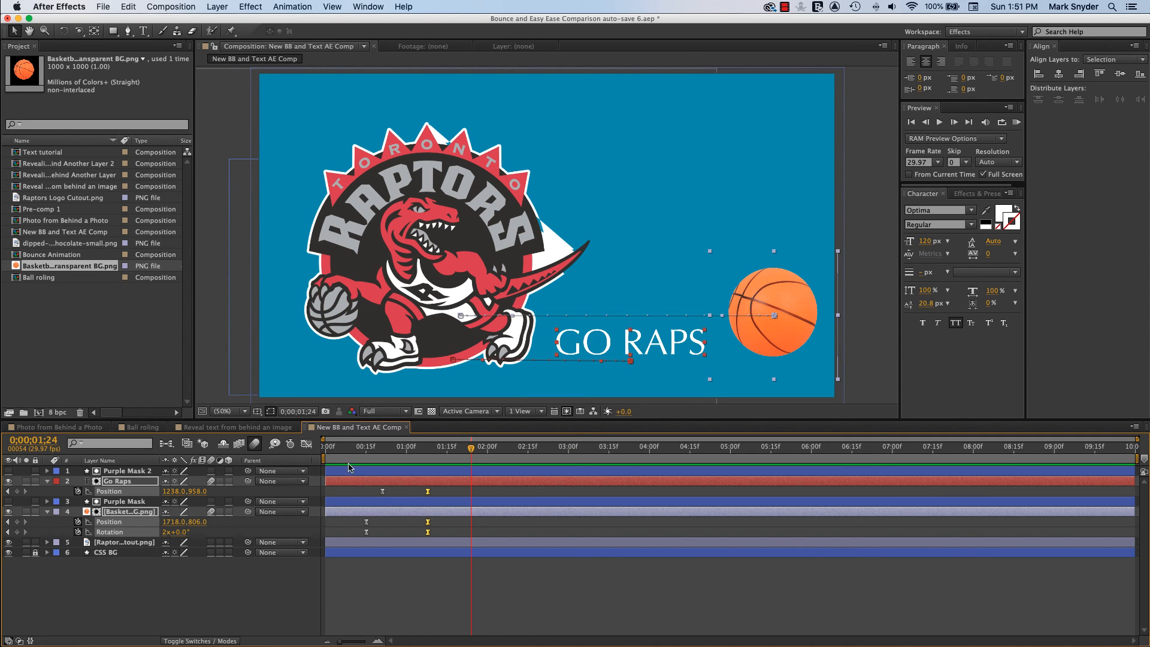
- Replay the reveal from frame 8, deselect the keyframes and play it once more from frame 9
click(348, 448)
key(space)
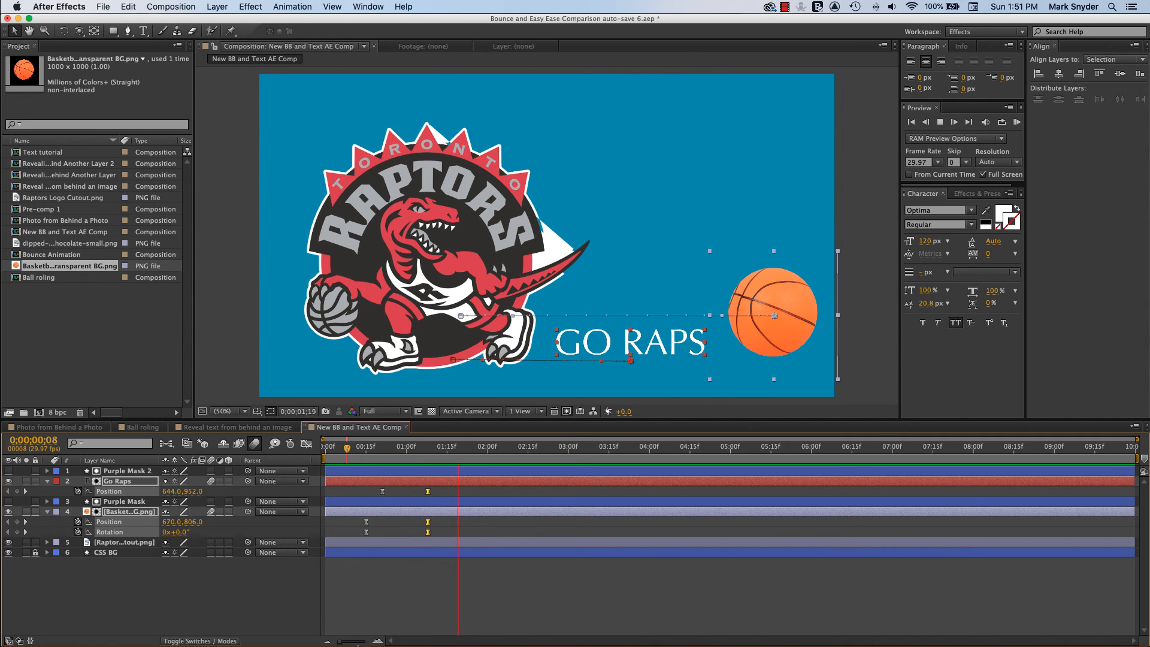
click(211, 602)
click(352, 456)
key(space)
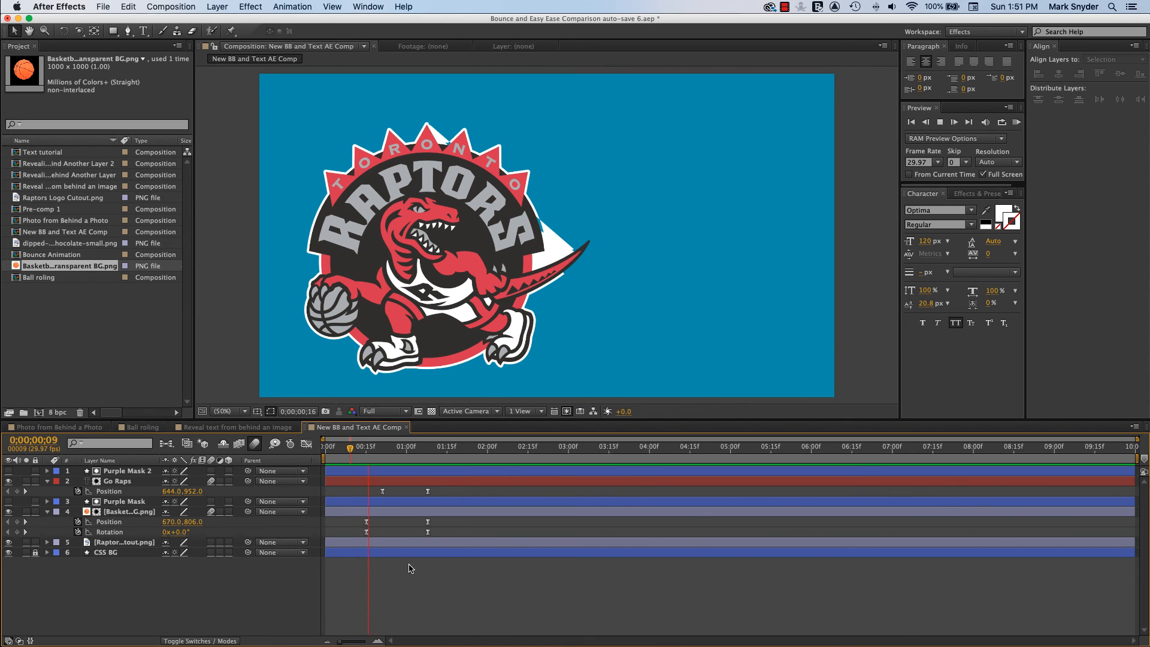
key(space)
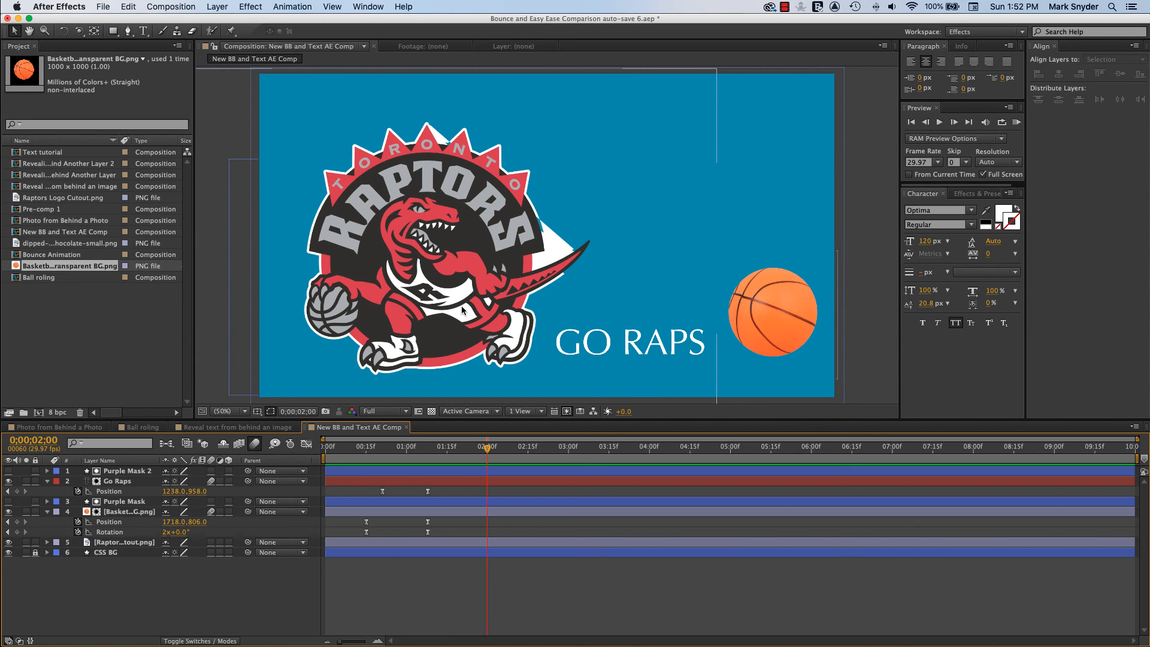
click(116, 471)
click(133, 507)
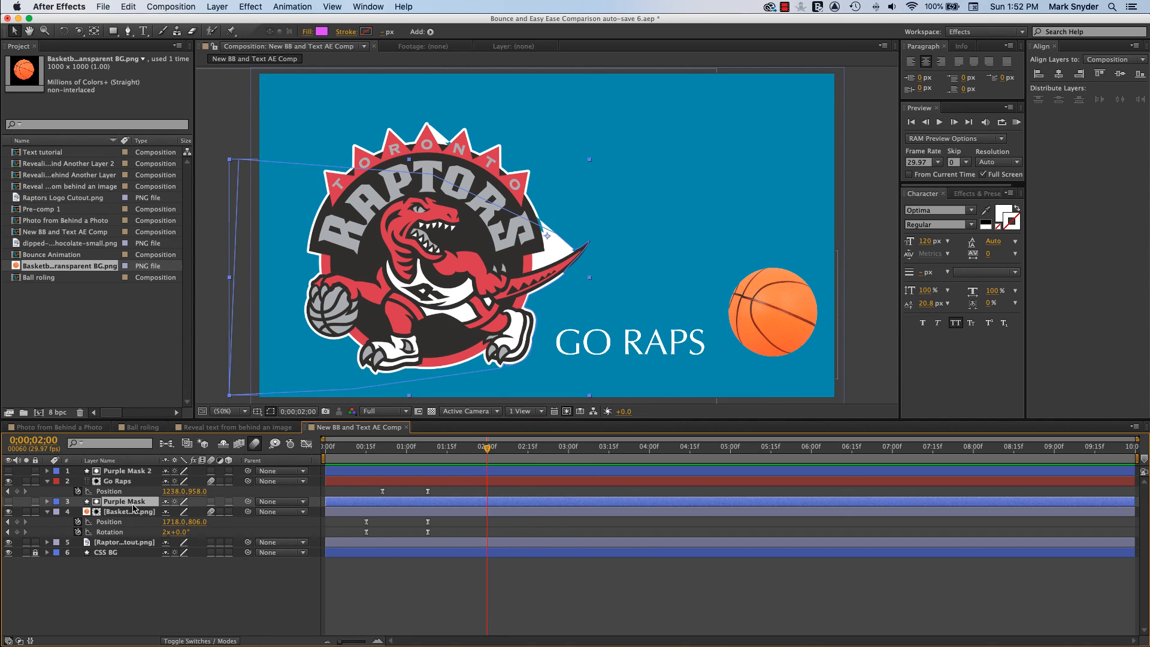
click(145, 573)
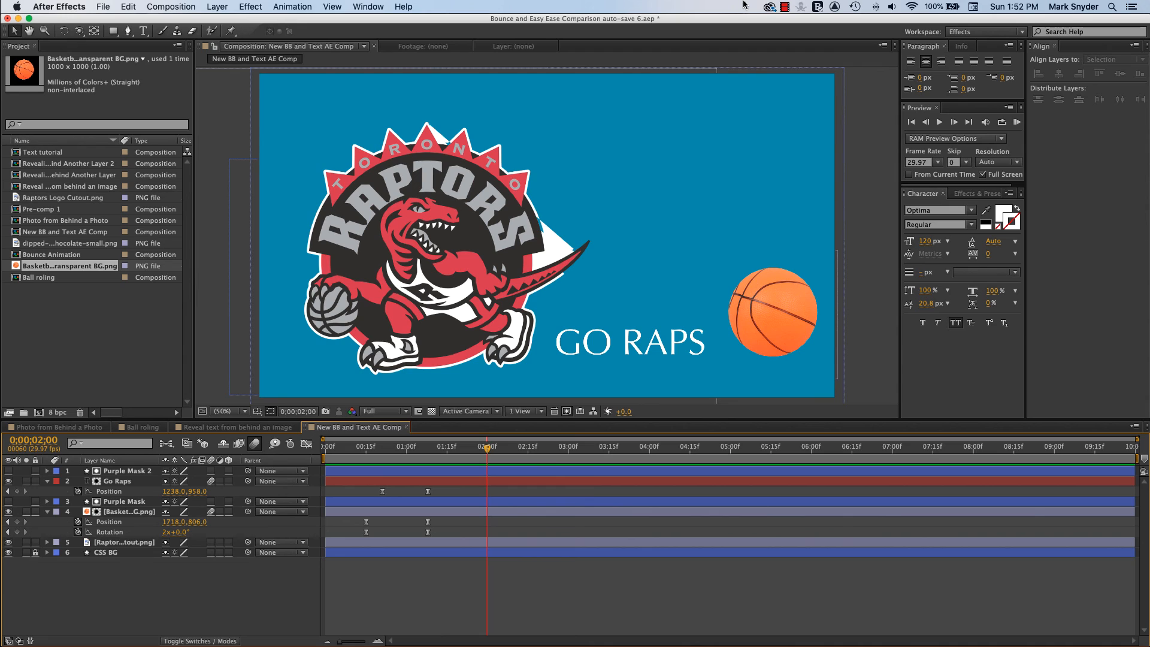
click(785, 7)
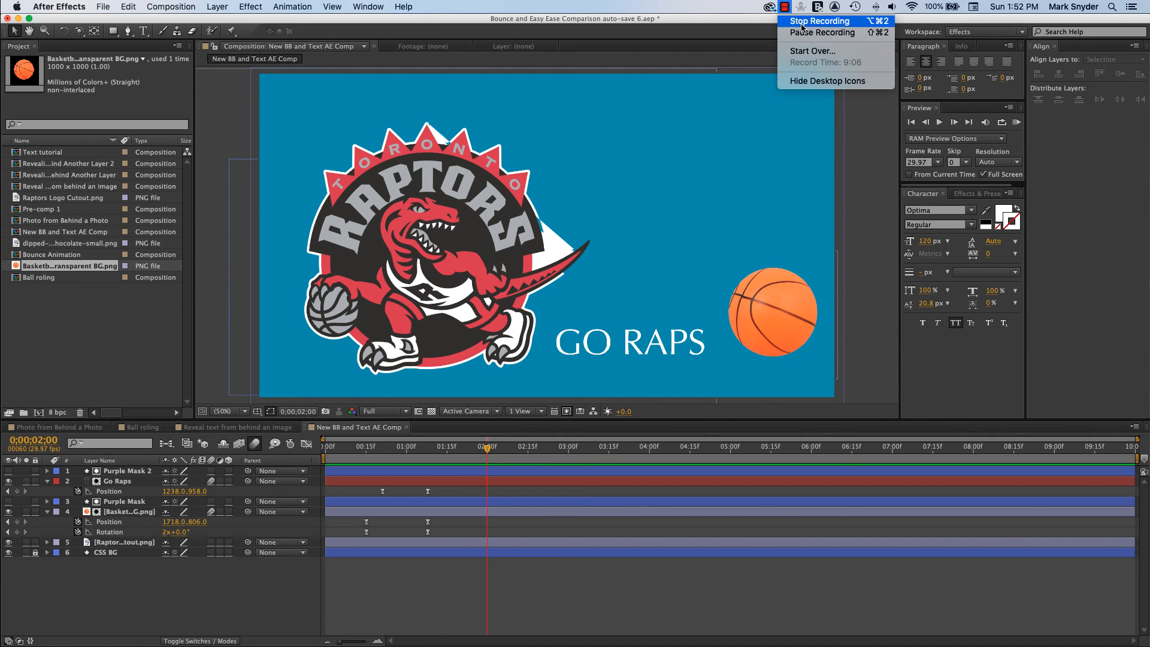